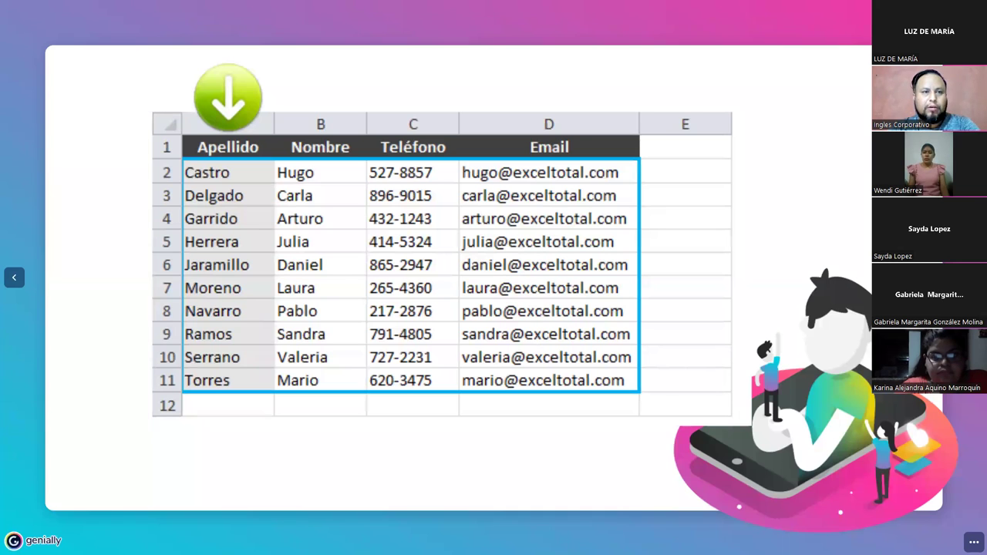
# - Create a new blank worksheet, Hoja3, after Hoja2 in the Ejercicio Sesión #6 workbook
pyautogui.hotkey('alt', 'Tab')
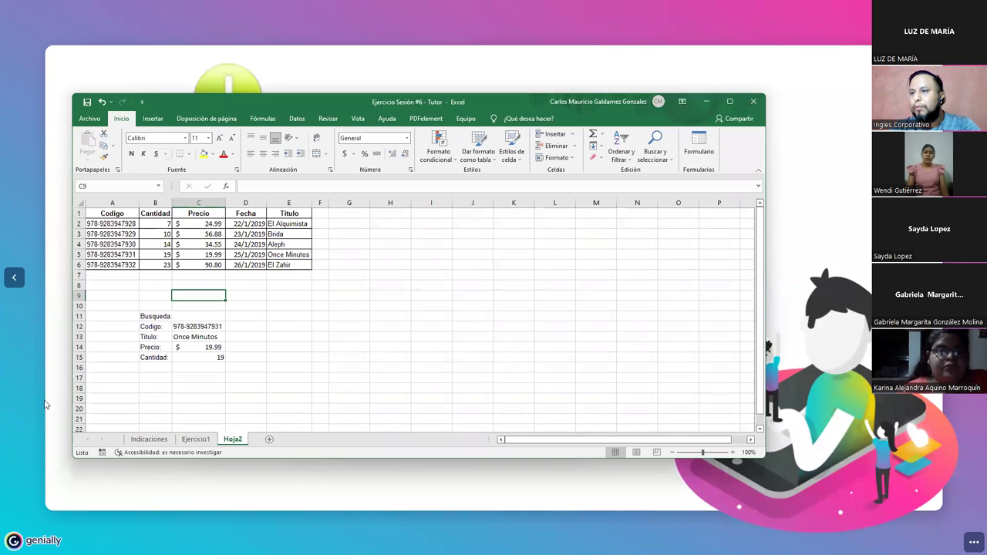
pyautogui.click(268, 440)
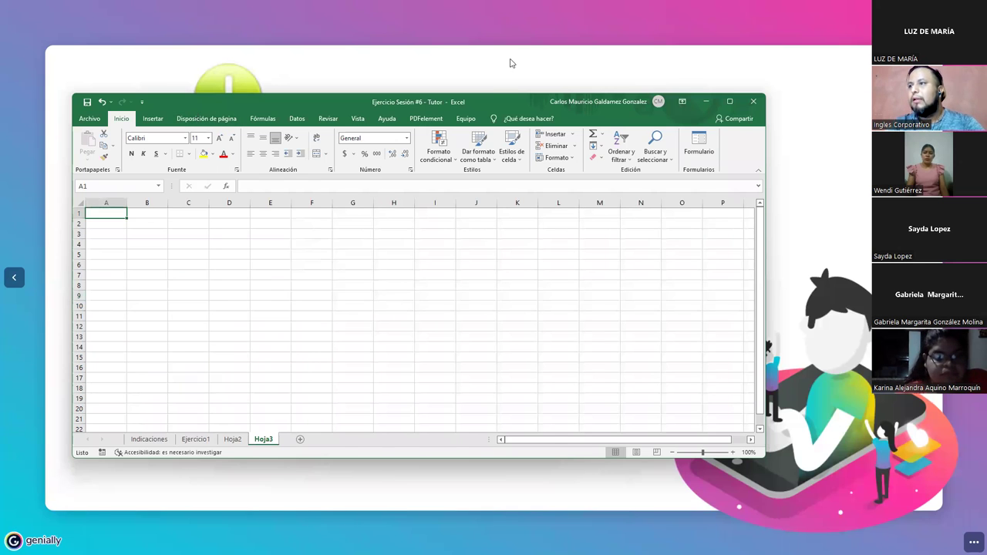
pyautogui.scroll(3, 509, 301)
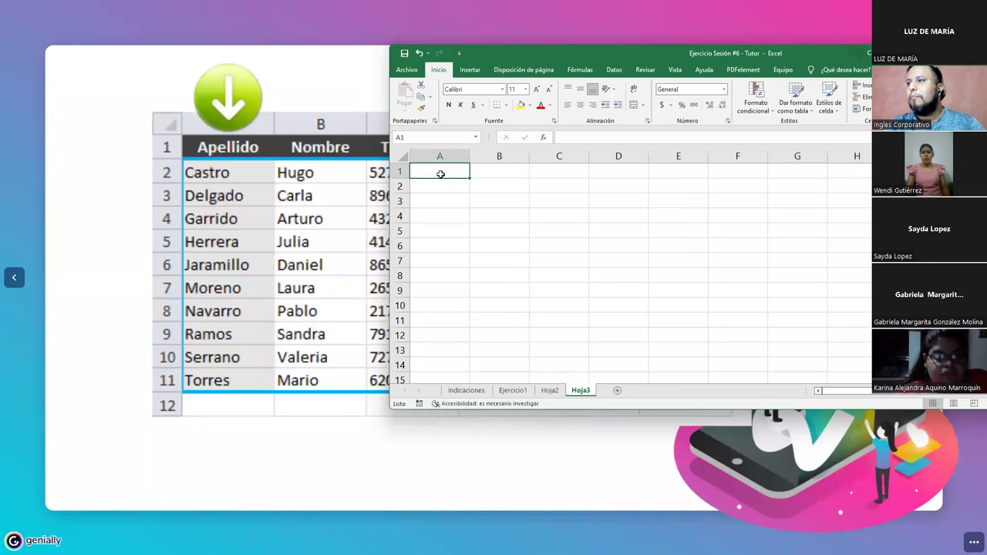
# - Type the headers Apellido, Nombre, Telefono and Sexo across A1:D1
pyautogui.write('Apelli')
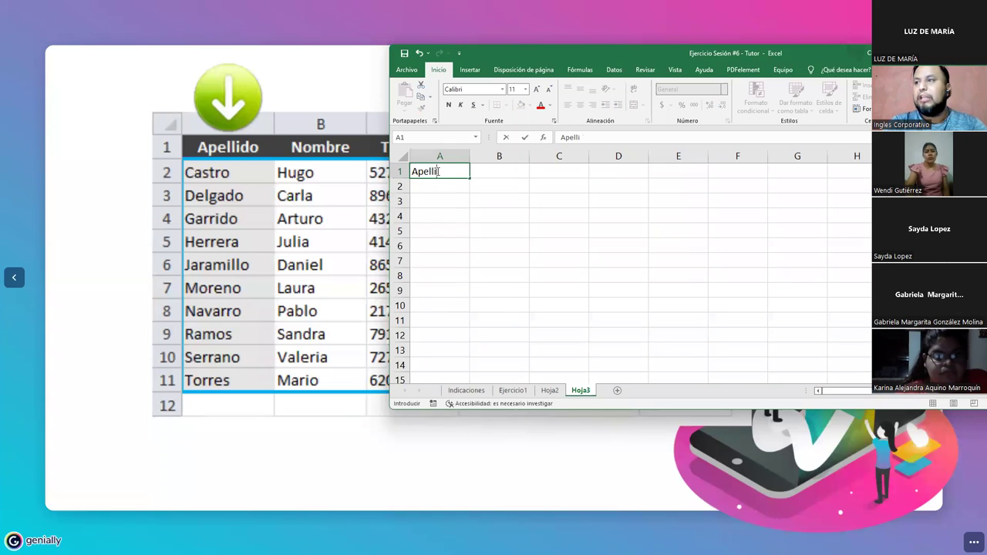
pyautogui.write('do')
pyautogui.press('Tab')
pyautogui.write('Nombre')
pyautogui.press('Tab')
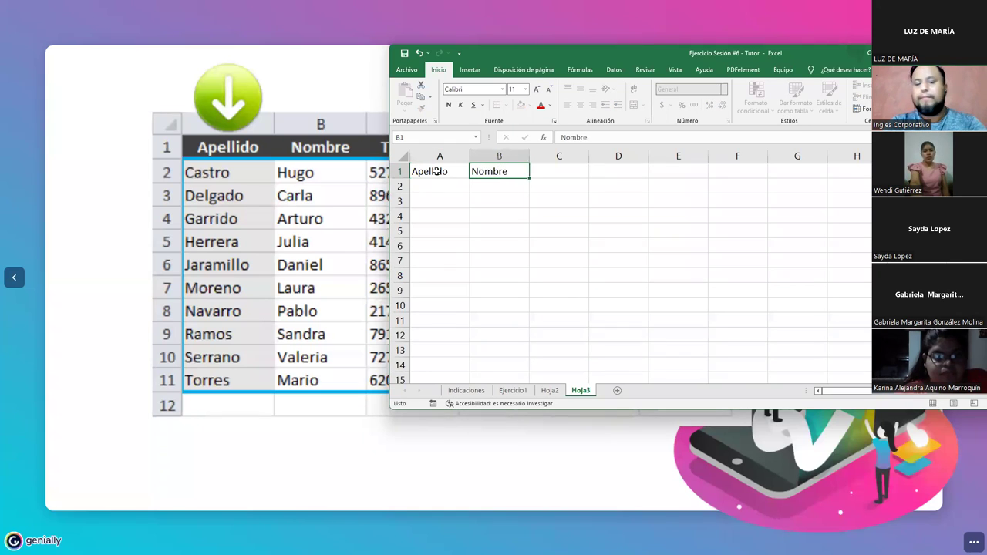
pyautogui.write('Telefono')
pyautogui.press('Tab')
pyautogui.write('Sexo')
pyautogui.press('Return')
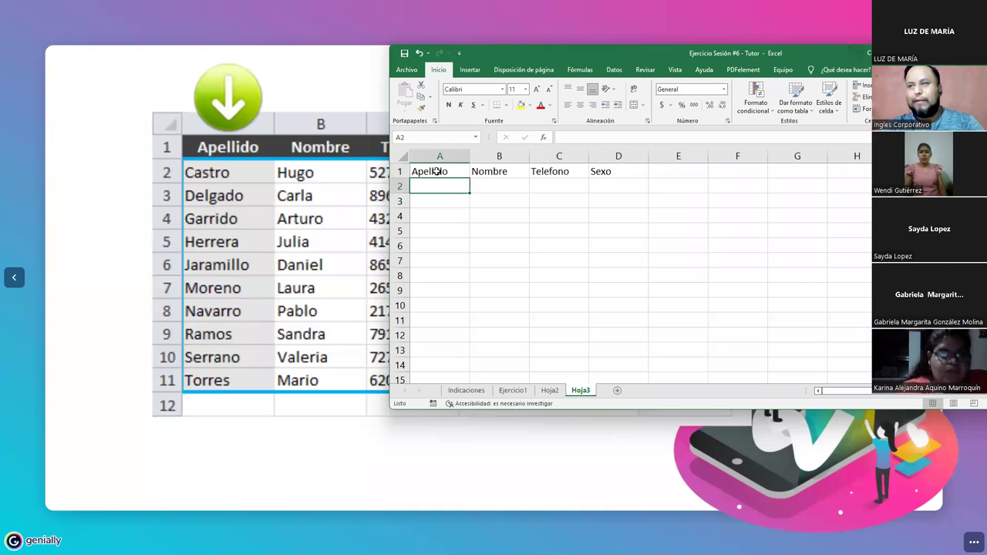
# - Enter the first employee's surname, first name and phone number in row 2, fixing the name's capitalisation
pyautogui.press('Tab')
pyautogui.press('Tab')
pyautogui.press('Left')
pyautogui.write('Hugo')
pyautogui.press('Tab')
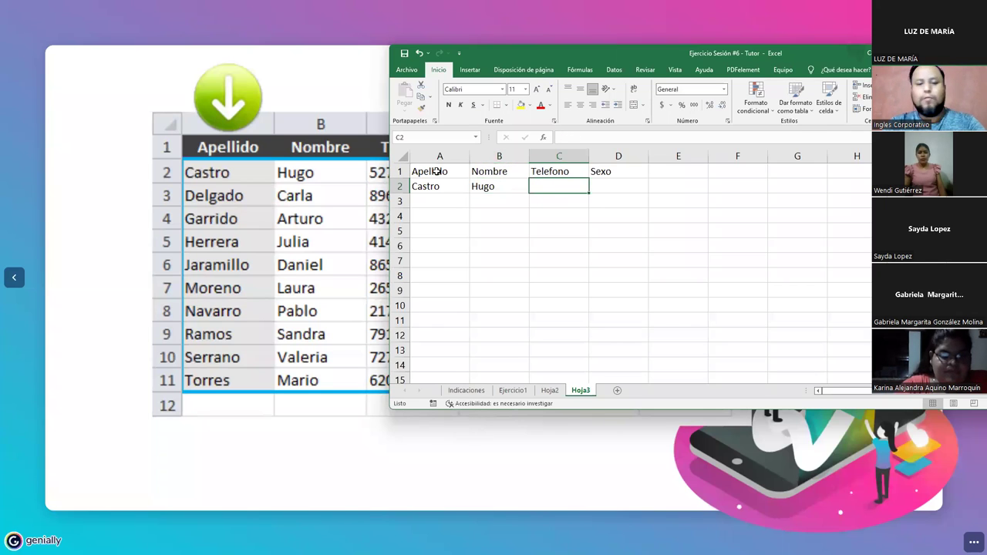
pyautogui.write('67898')
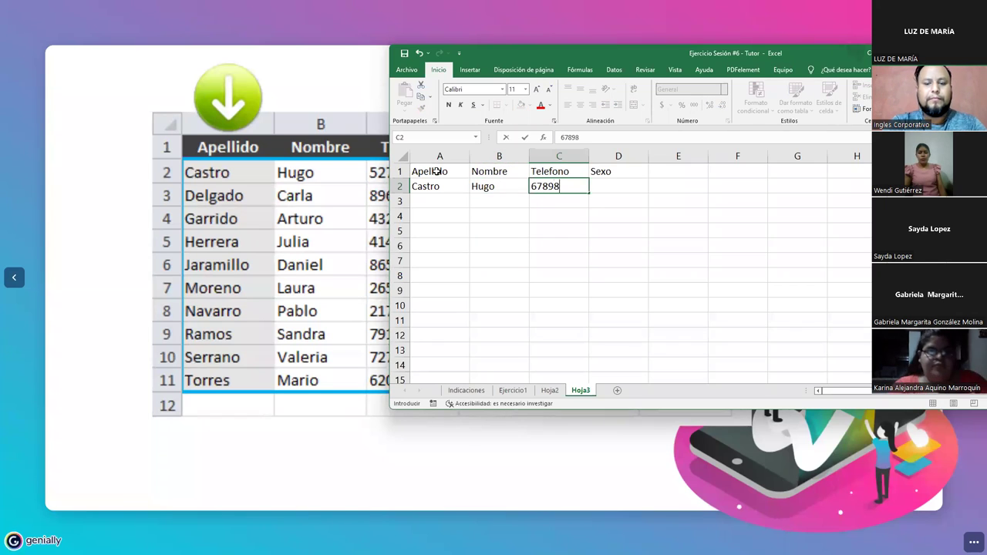
pyautogui.write('877')
pyautogui.press('Return')
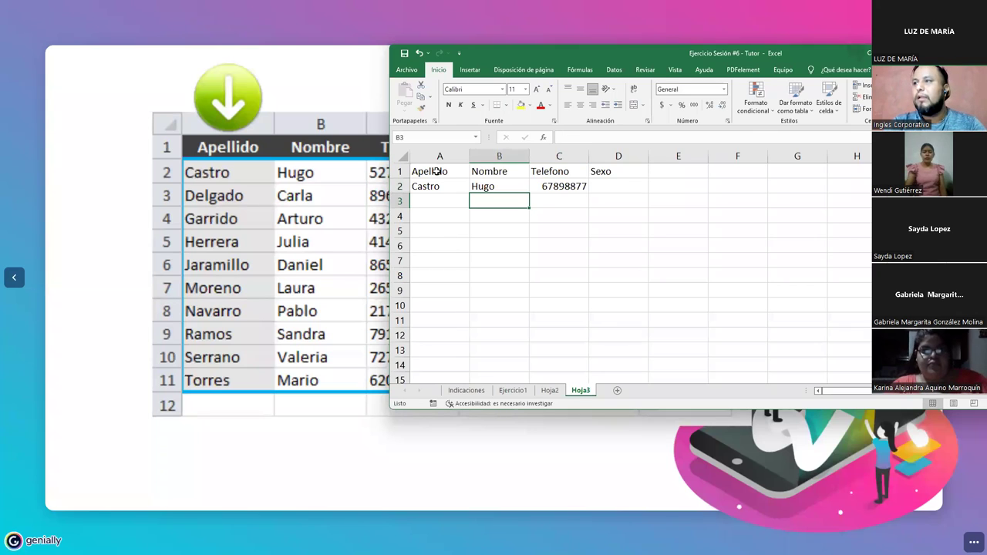
pyautogui.press('Left')
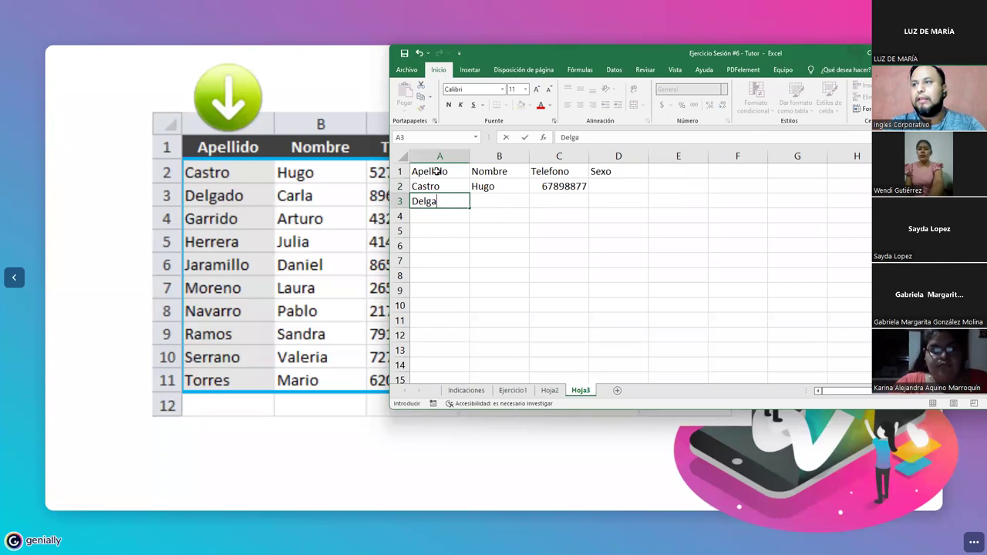
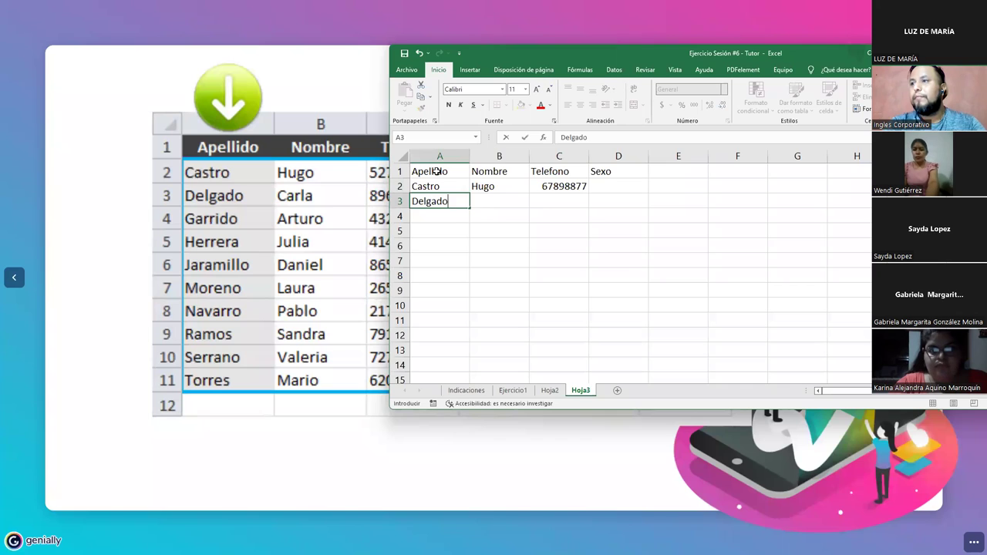
# - Add surnames and first names for rows 3–4, correcting a misspelled surname in row 4
pyautogui.press('Tab')
pyautogui.press('Return')
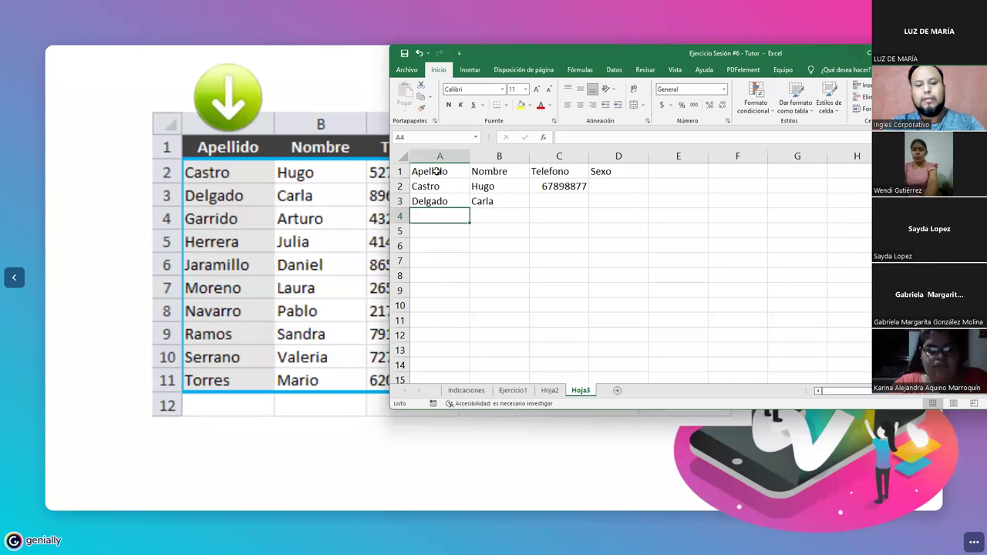
pyautogui.press('Tab')
pyautogui.press('Return')
pyautogui.press('Up')
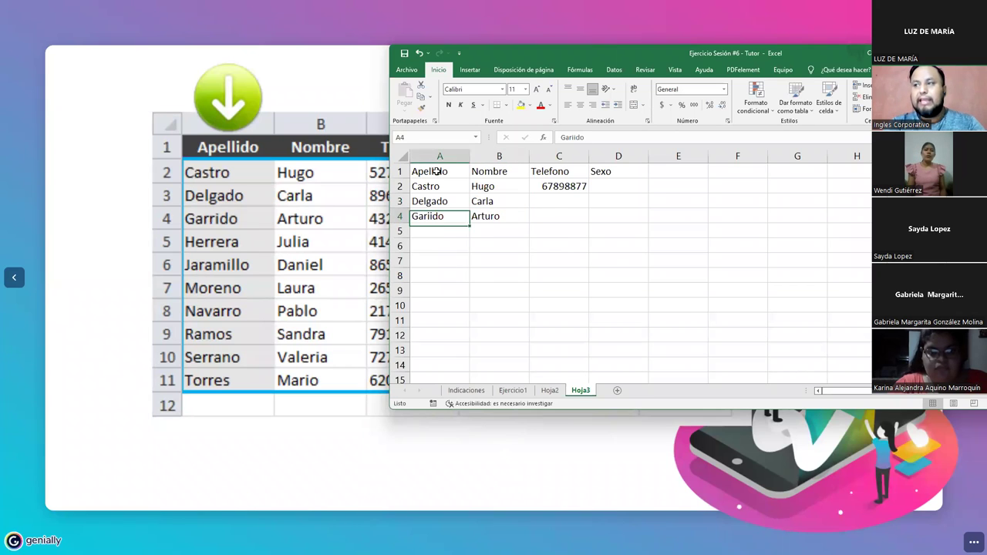
pyautogui.press('F2')
pyautogui.press('Left')
pyautogui.press('Left')
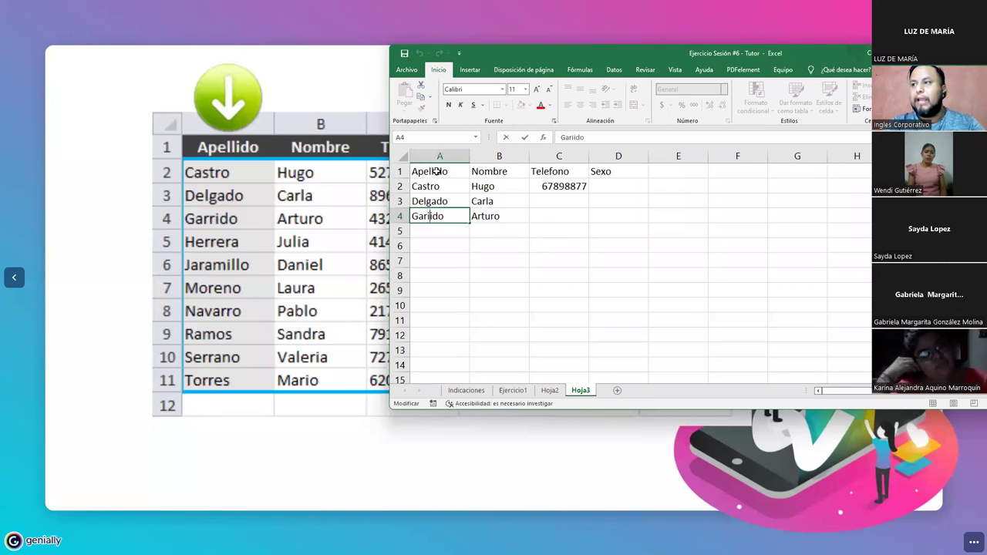
pyautogui.press('Delete')
pyautogui.write('r')
pyautogui.press('Return')
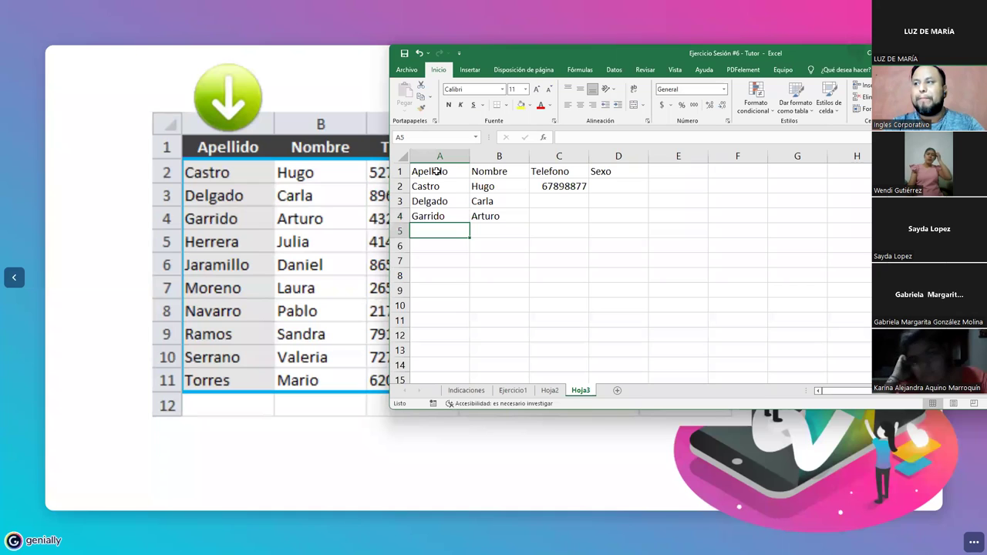
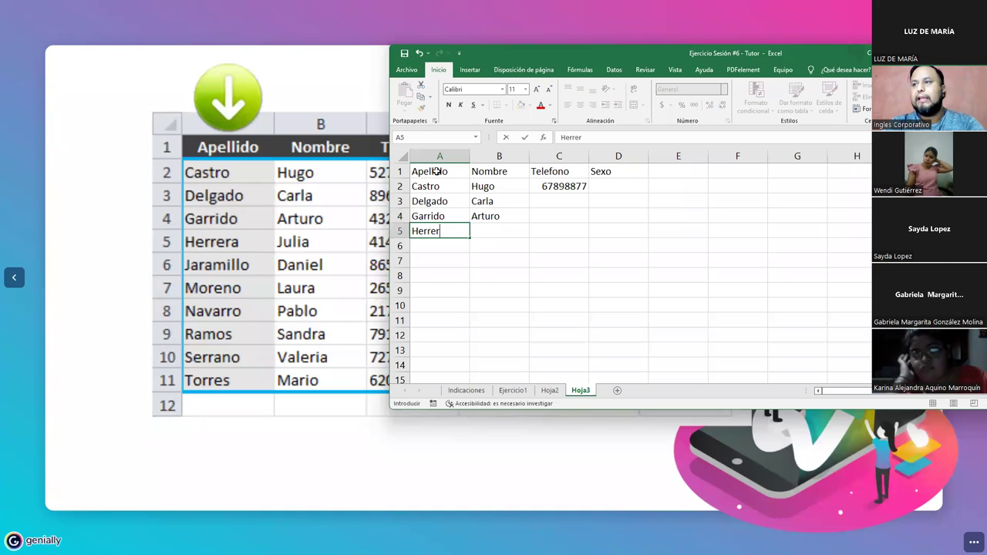
# - Fill in surnames and first names for the employees in rows 5–8
pyautogui.press('Tab')
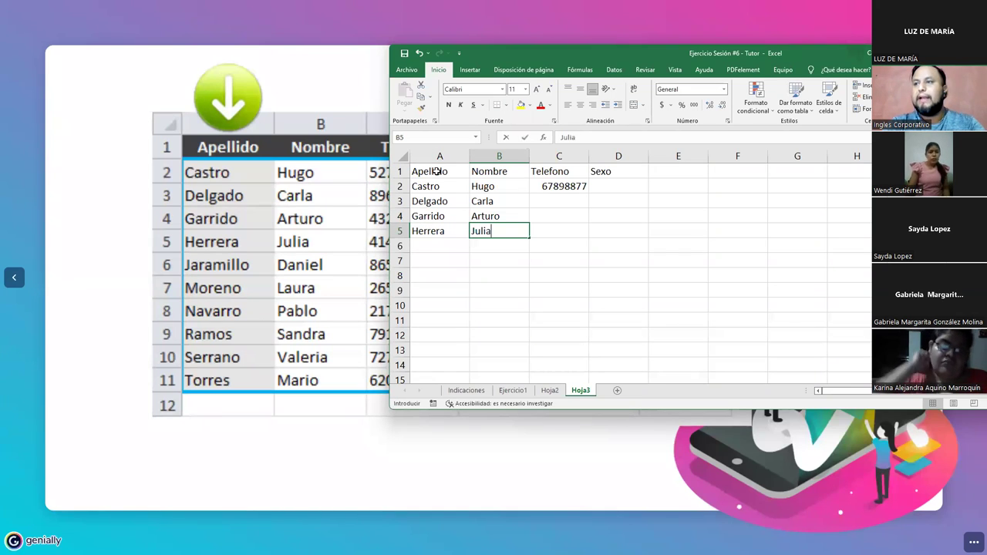
pyautogui.press('Return')
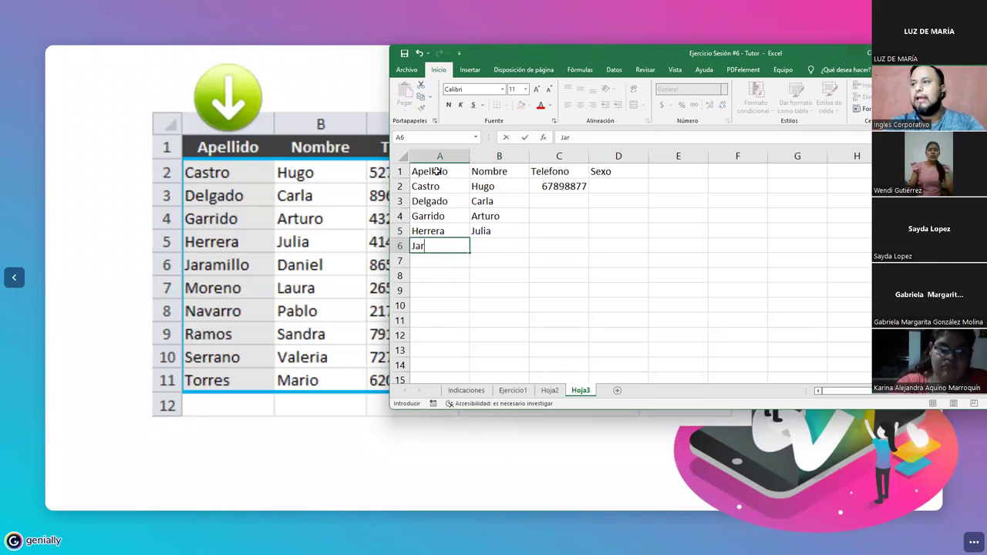
pyautogui.press('Tab')
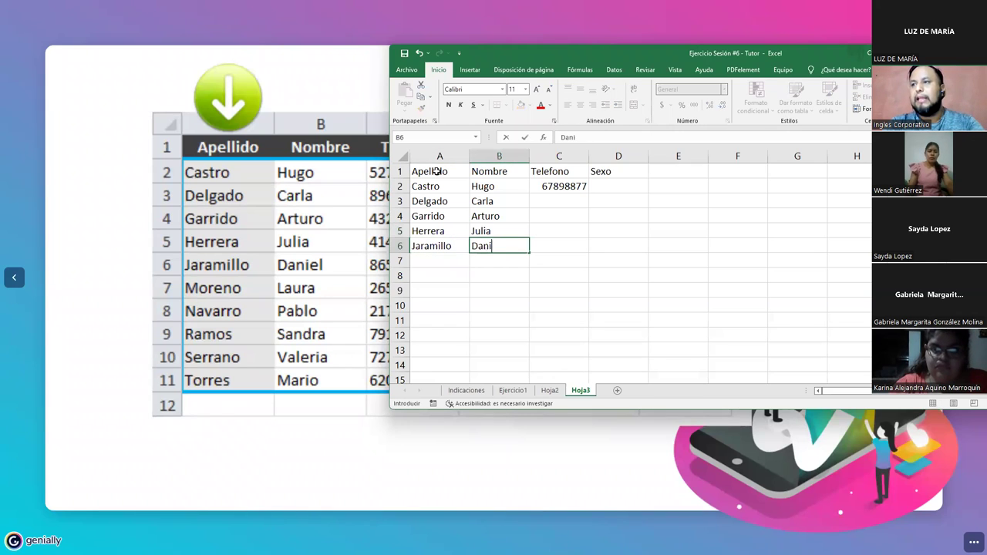
pyautogui.press('Return')
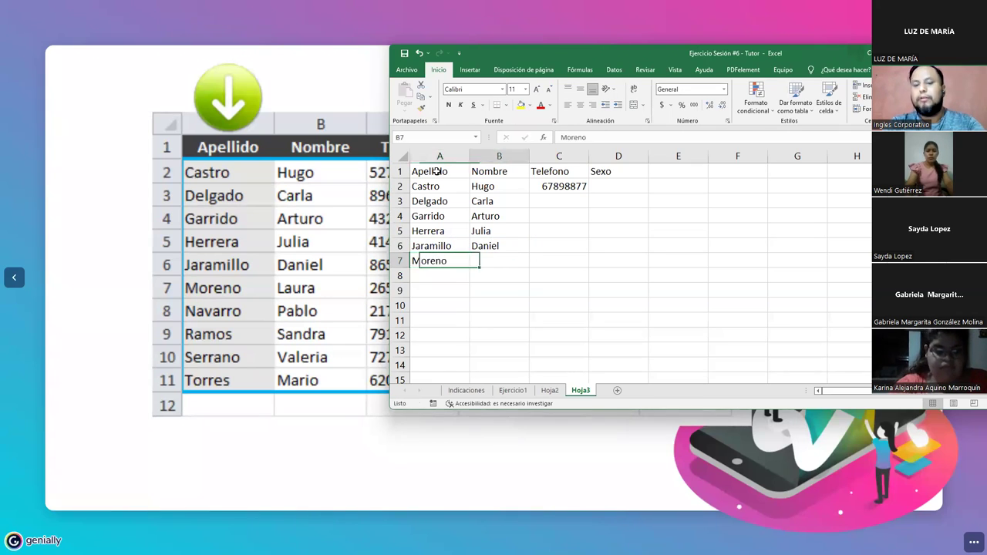
pyautogui.press('Tab')
pyautogui.press('Return')
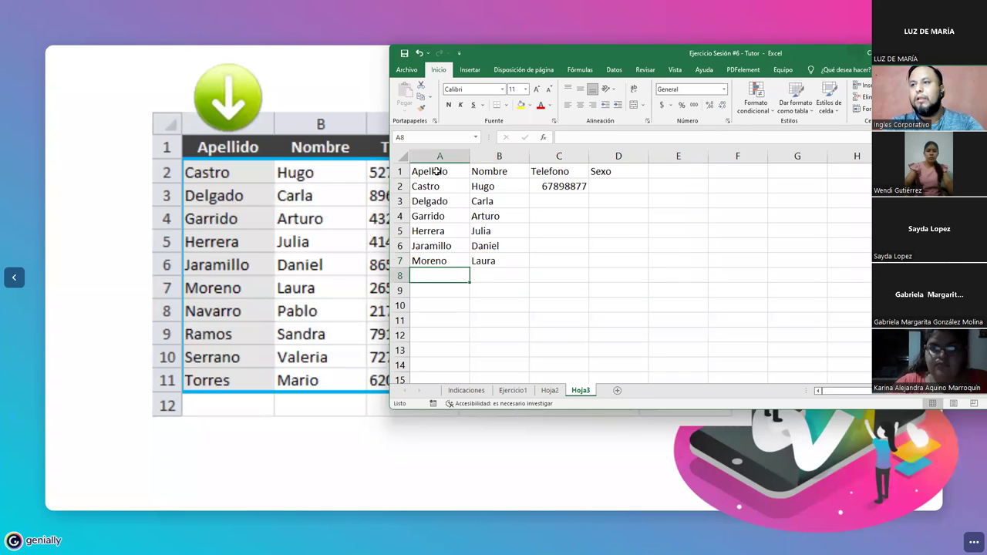
pyautogui.press('Tab')
pyautogui.press('Return')
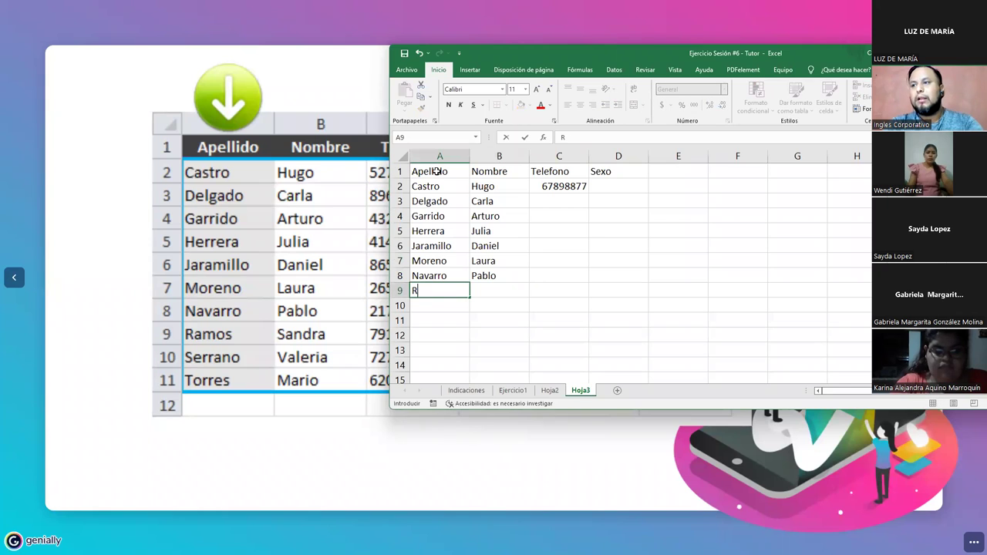
# - Fill in surnames and first names for the last three employees in rows 9–11
pyautogui.press('Tab')
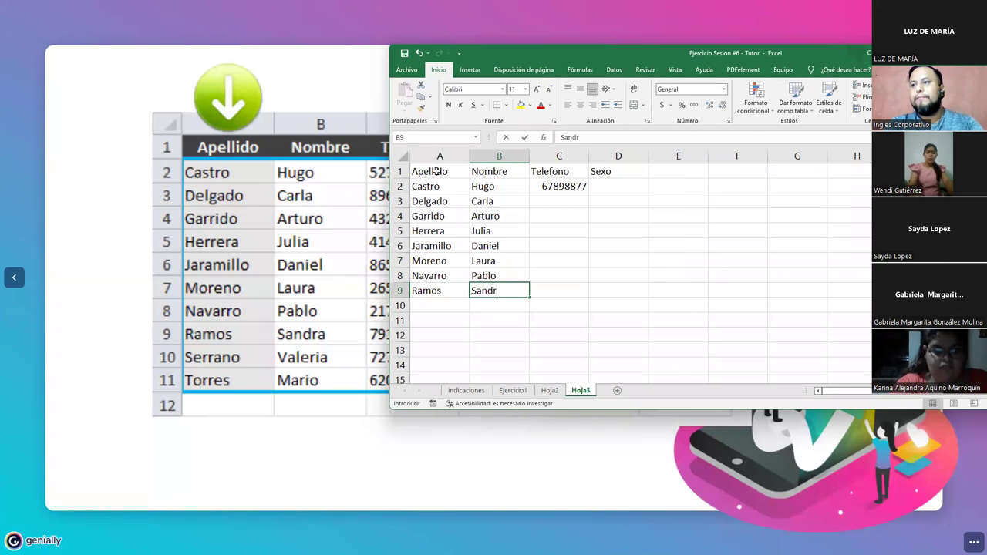
pyautogui.press('Return')
pyautogui.press('Tab')
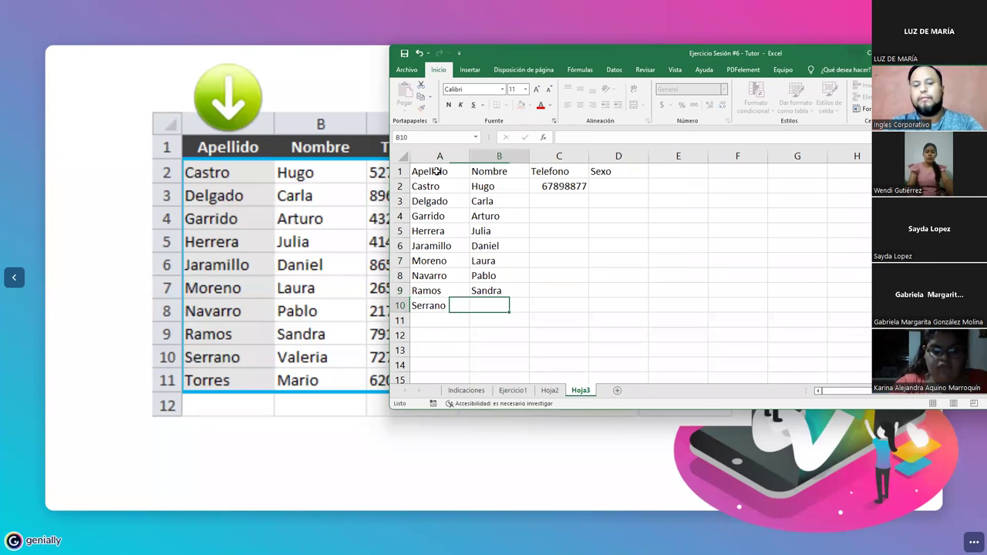
pyautogui.press('Return')
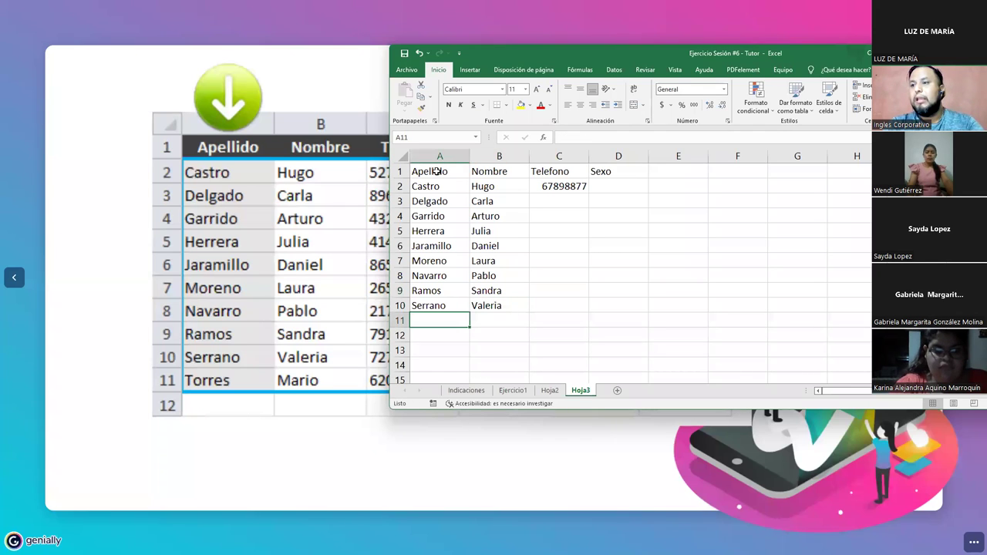
pyautogui.press('Tab')
pyautogui.press('Tab')
pyautogui.press('Up')
pyautogui.press('Up')
pyautogui.press('Up')
pyautogui.press('Up')
pyautogui.press('Up')
pyautogui.press('Up')
pyautogui.press('Up')
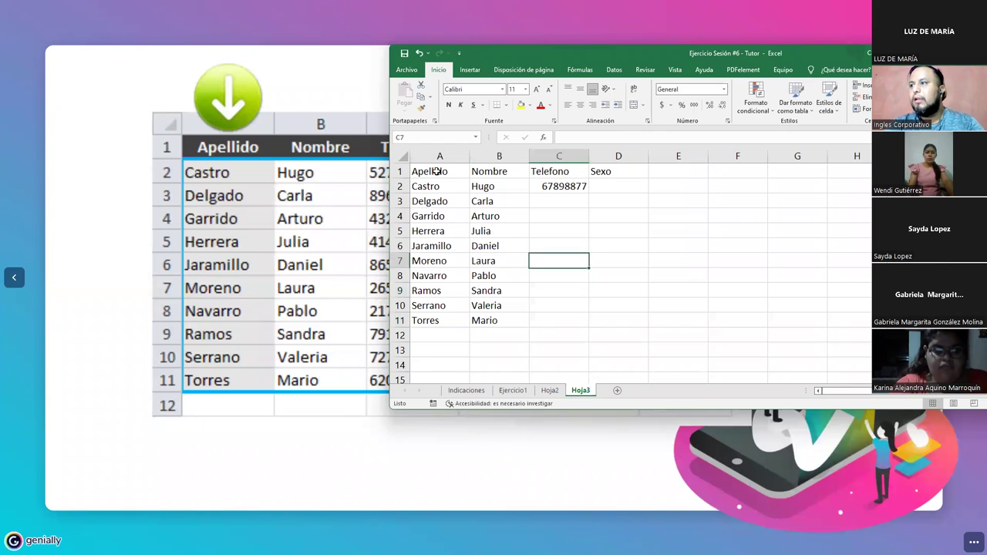
pyautogui.press('Up')
pyautogui.press('Up')
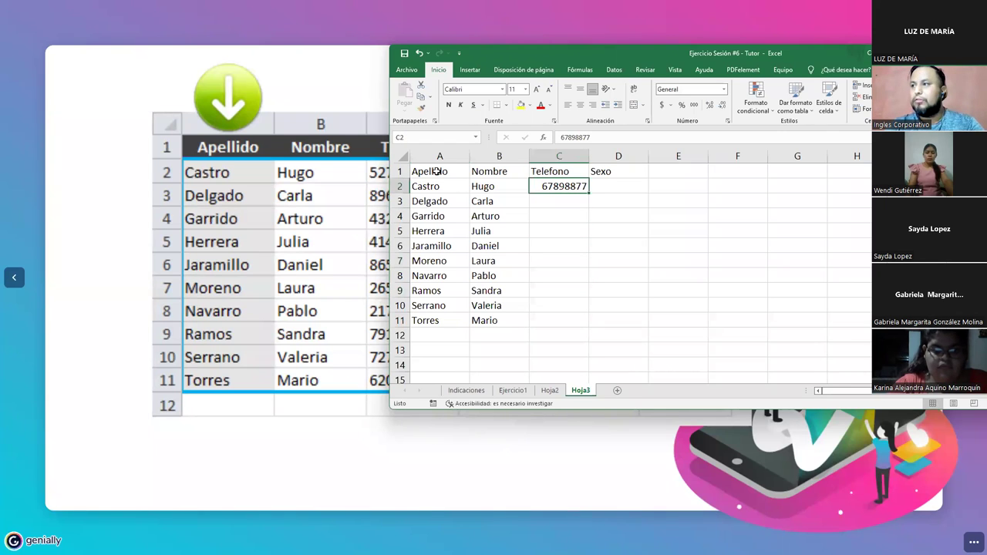
# - Fill the Telefono column with a phone number series incrementing by one down to row 11
pyautogui.moveTo(587, 194); pyautogui.dragTo(591, 207)
pyautogui.doubleClick(583, 201)
pyautogui.press('BackSpace')
pyautogui.write('898878')
pyautogui.hotkey('shift', 'Return')
pyautogui.hotkey('shift', 'Down')
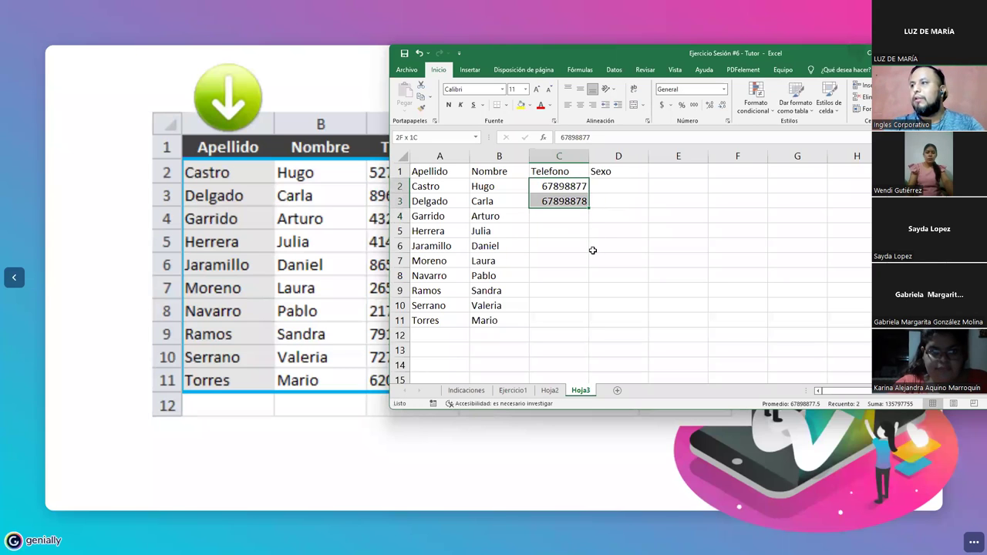
pyautogui.moveTo(589, 207); pyautogui.dragTo(573, 332)
# - Enter Masculino in D2 and Femenino in D3 as the first Sexo values
pyautogui.click(595, 189)
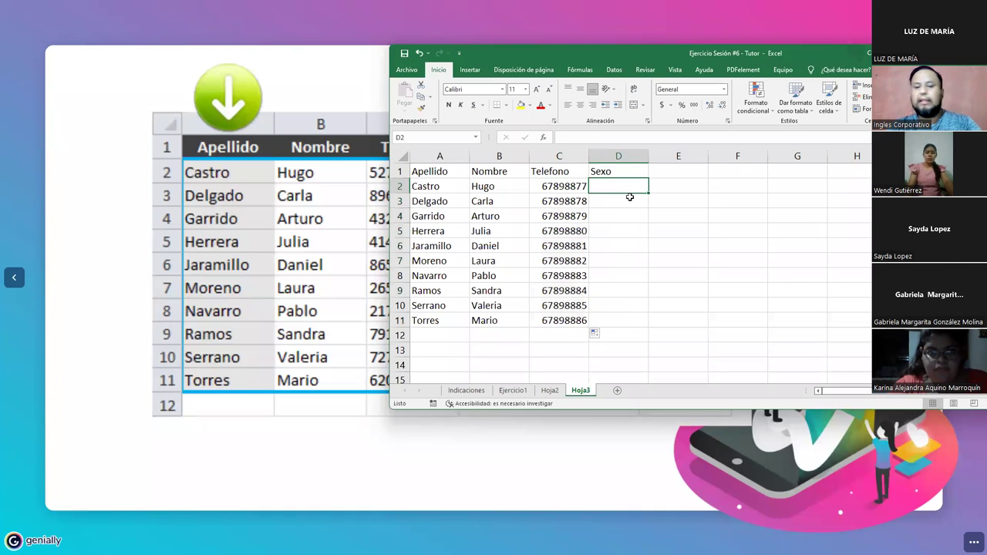
pyautogui.write('Masculino')
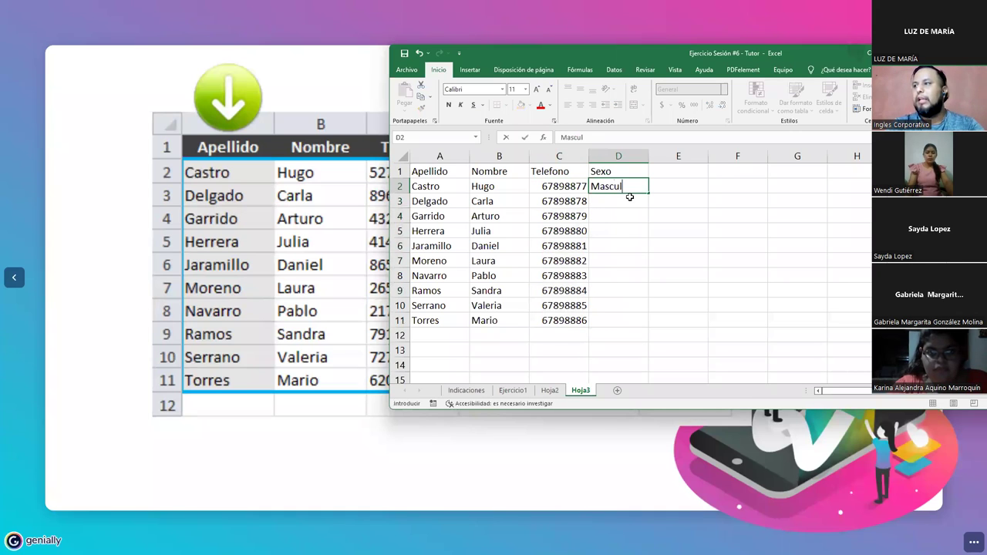
pyautogui.press('Return')
pyautogui.write('Fene')
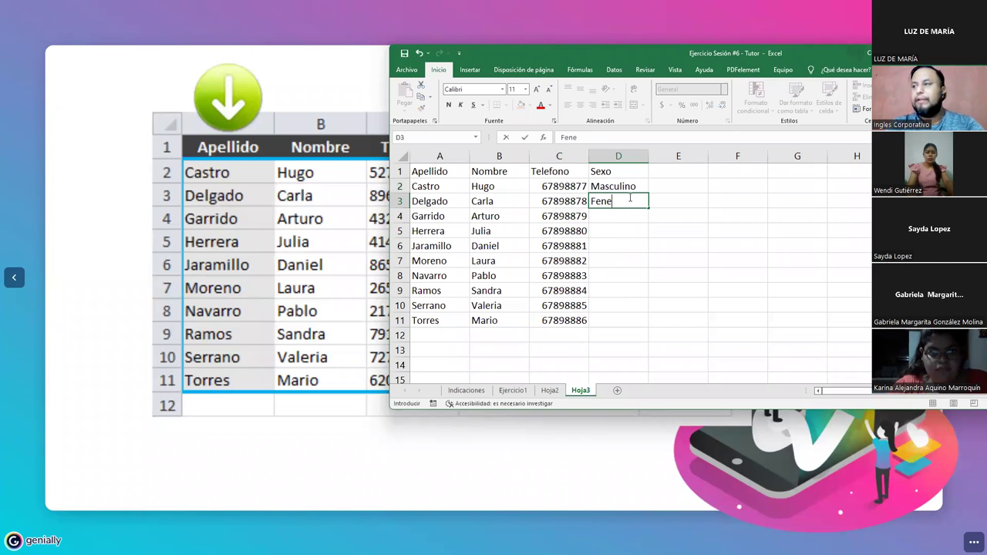
pyautogui.write('menino')
pyautogui.press('Return')
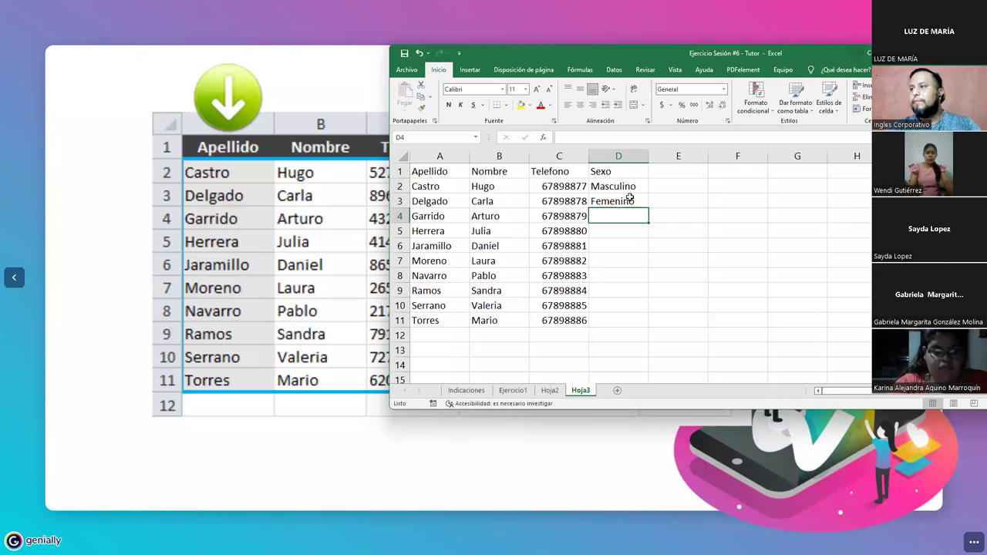
# - Copy Masculino from D2 into D4, D6, D8 and D11
pyautogui.click(622, 187)
pyautogui.hotkey('ctrl', 'c')
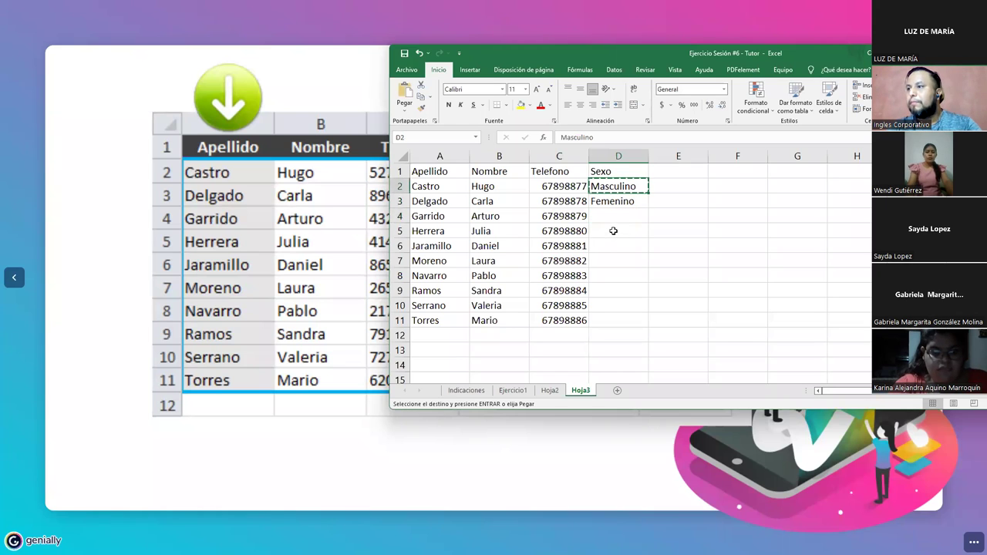
pyautogui.click(613, 216)
pyautogui.keyDown('ctrl'); pyautogui.click(613, 245); pyautogui.keyUp('ctrl')
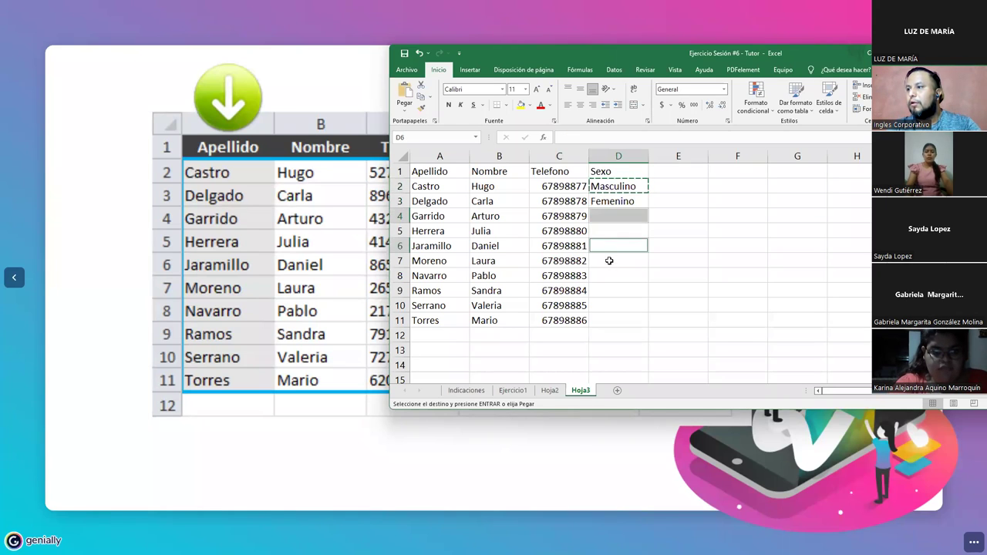
pyautogui.keyDown('ctrl'); pyautogui.click(610, 276); pyautogui.keyUp('ctrl')
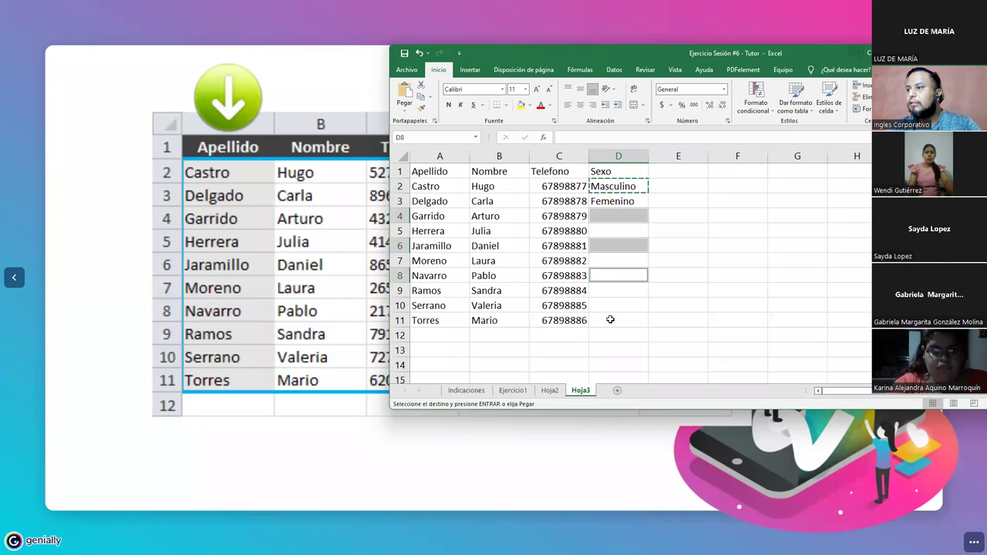
pyautogui.keyDown('ctrl'); pyautogui.click(610, 320); pyautogui.keyUp('ctrl')
pyautogui.hotkey('ctrl', 'v')
# - Paste Femenino into D5, D7, D9 and D10, then maximize the Excel window
pyautogui.click(611, 202)
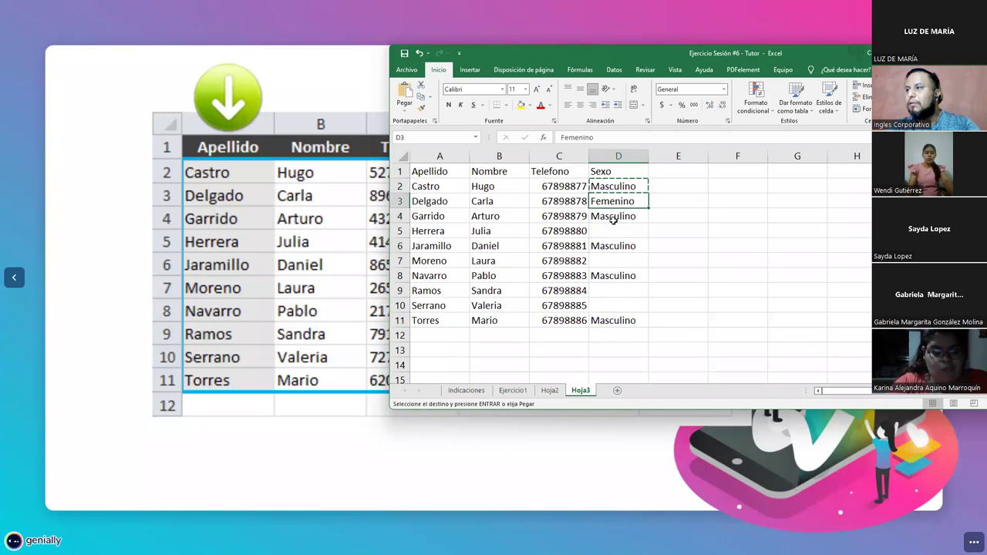
pyautogui.click(613, 231)
pyautogui.keyDown('ctrl'); pyautogui.click(612, 260); pyautogui.keyUp('ctrl')
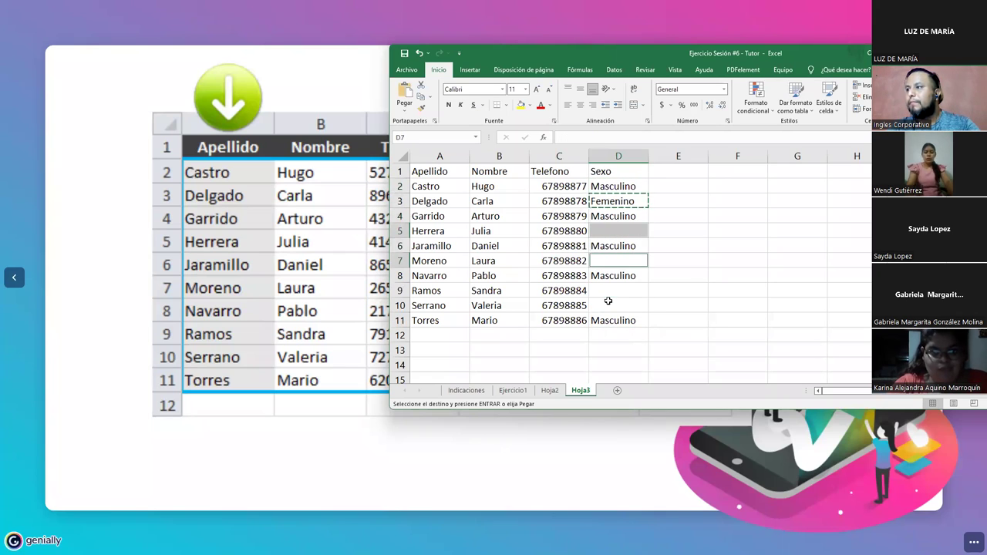
pyautogui.moveTo(609, 293); pyautogui.dragTo(606, 301)
pyautogui.hotkey('ctrl', 'v')
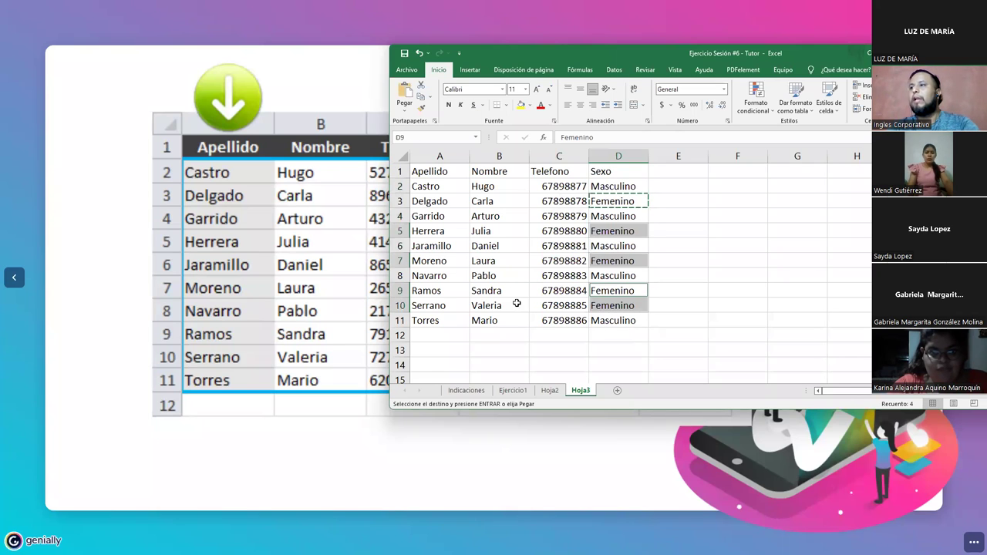
pyautogui.click(516, 303)
pyautogui.doubleClick(544, 52)
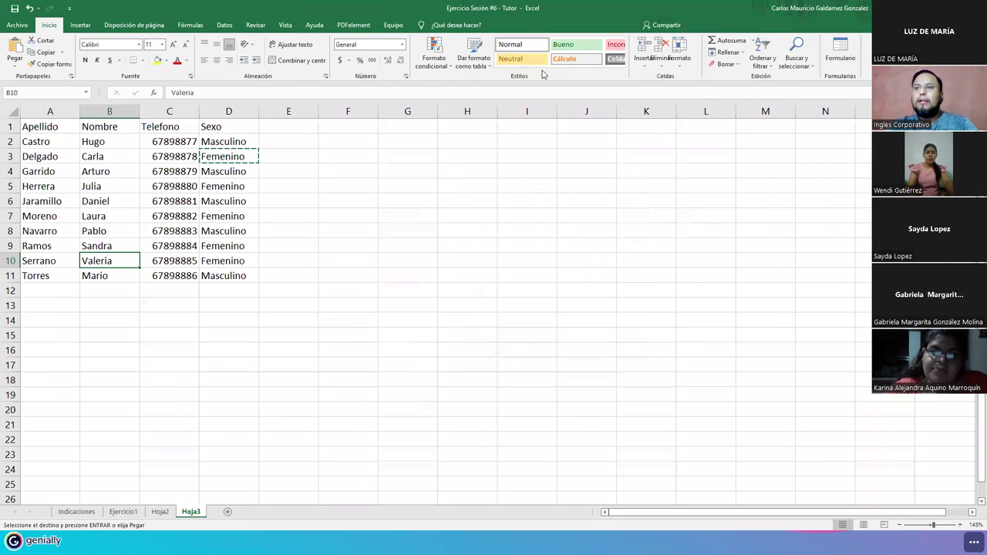
# - Cancel the pending copy and type the Apellido label in F3
pyautogui.click(203, 231)
pyautogui.press('Escape')
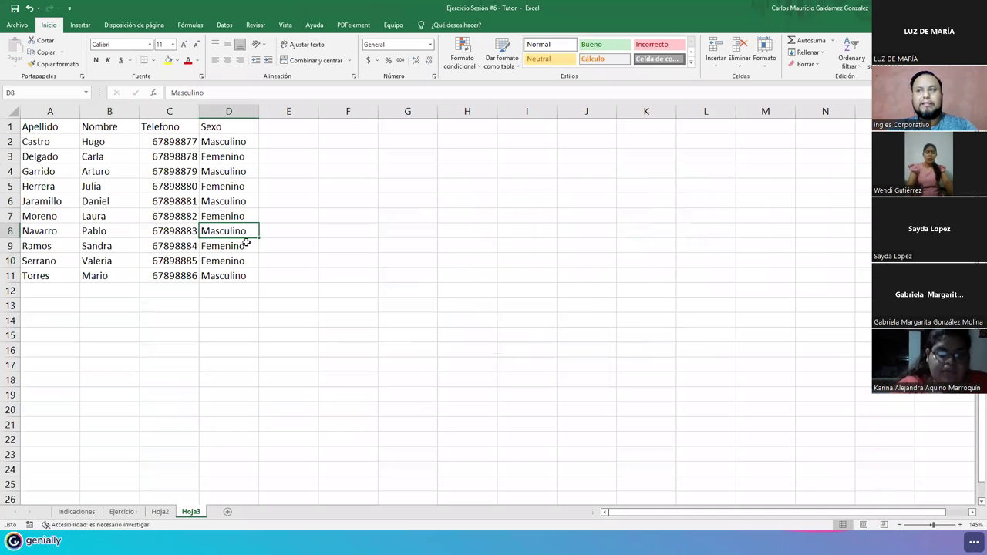
pyautogui.scroll(2, 243, 240)
pyautogui.scroll(2, 244, 240)
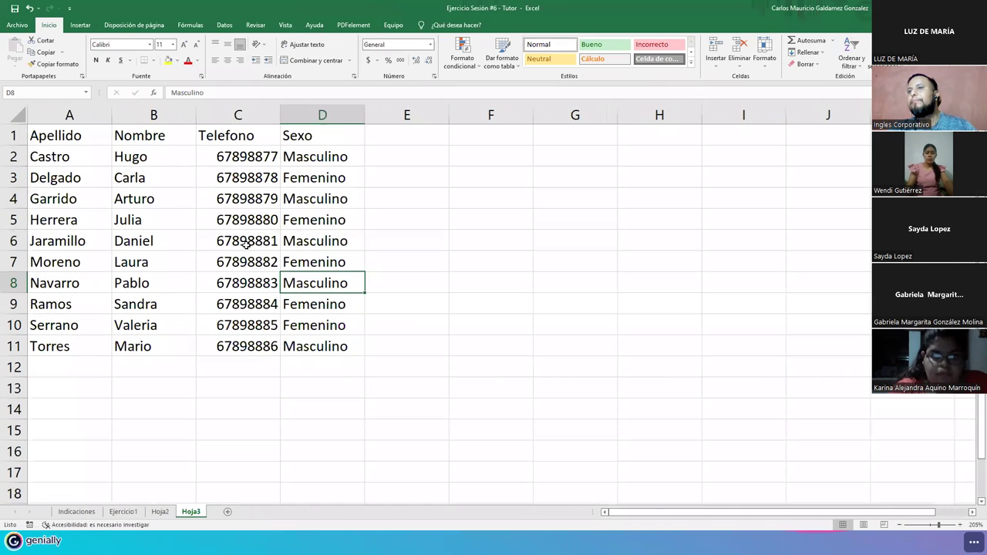
pyautogui.click(497, 179)
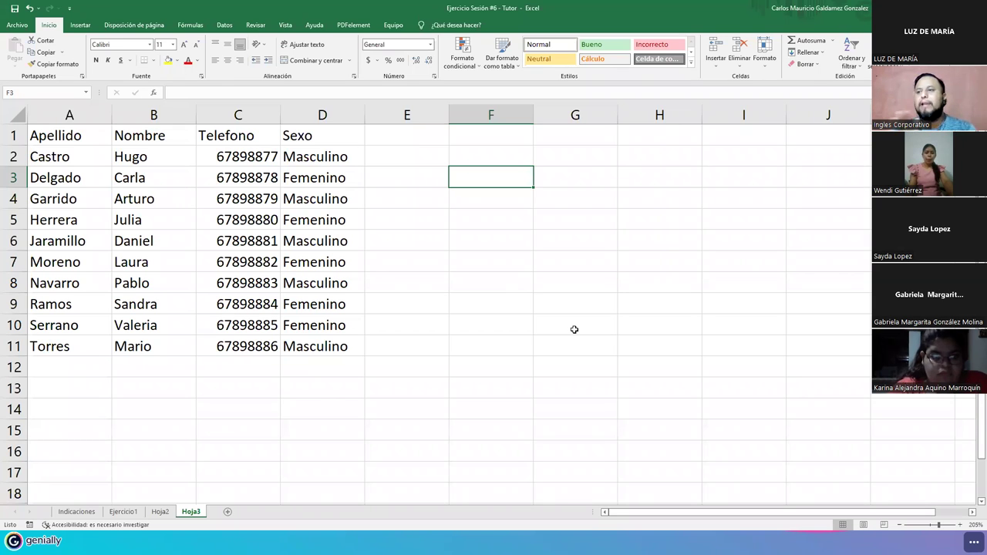
pyautogui.write('Appe')
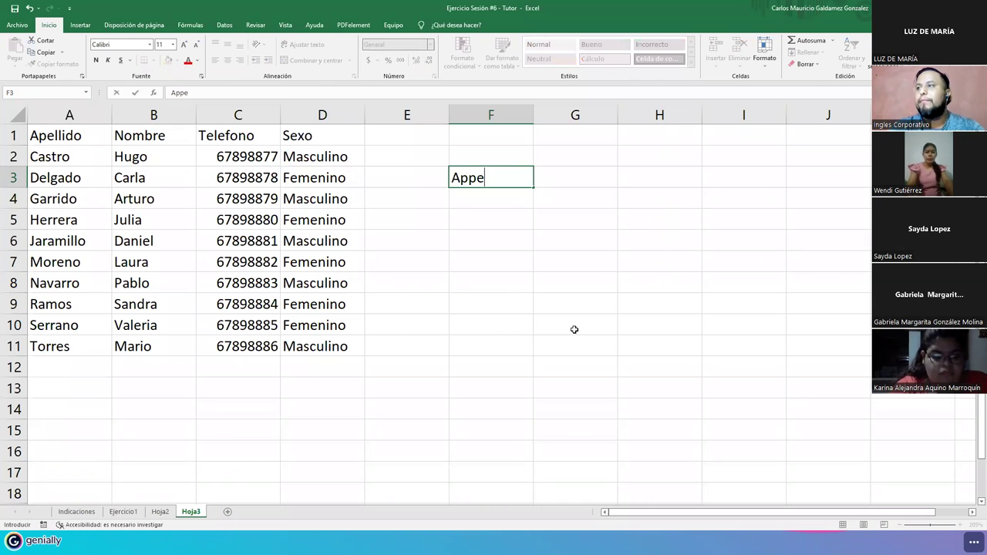
pyautogui.press('BackSpace')
pyautogui.press('BackSpace')
pyautogui.write('ellido')
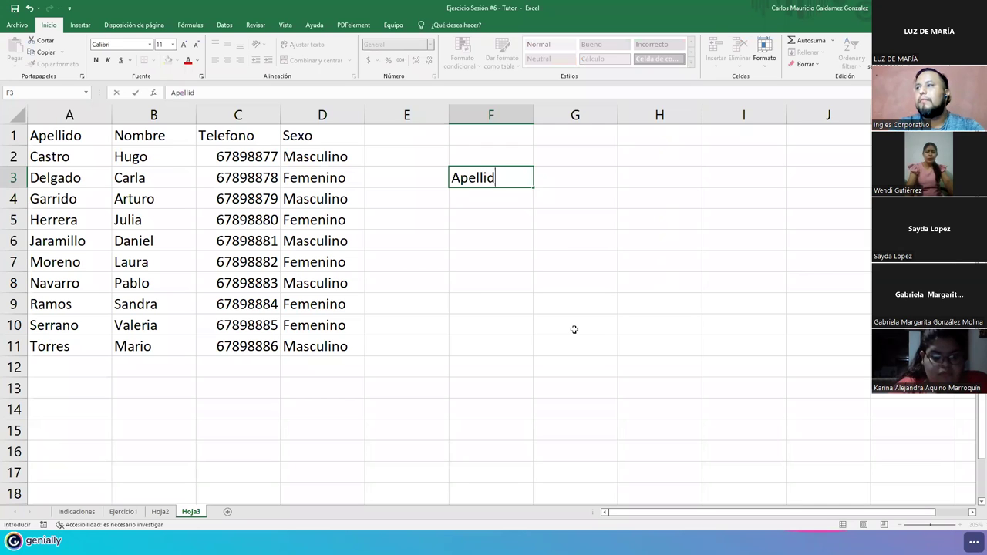
pyautogui.press('Return')
# - Put Nombre in F4 and Sexo in F5, replacing a stray Resultado entry
pyautogui.write('Resultado')
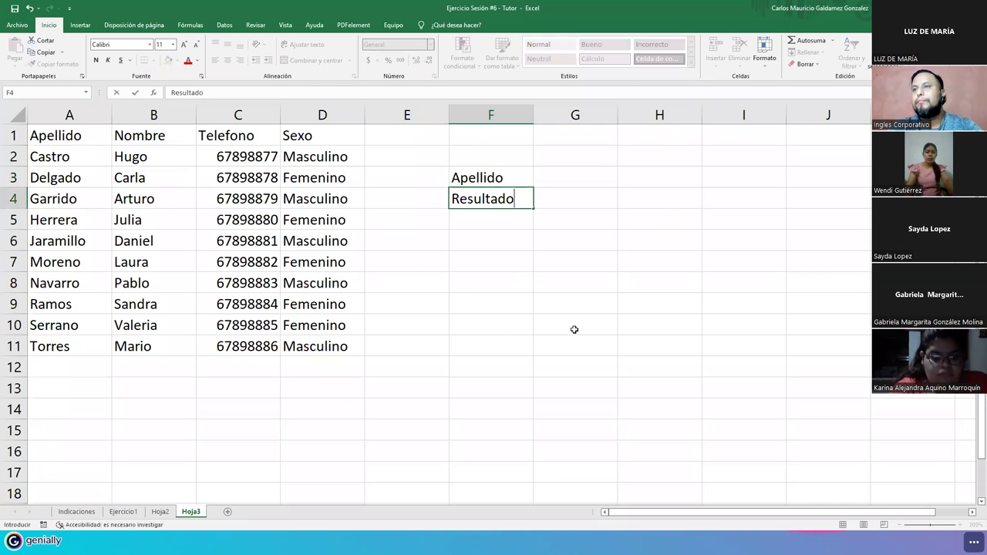
pyautogui.press('Return')
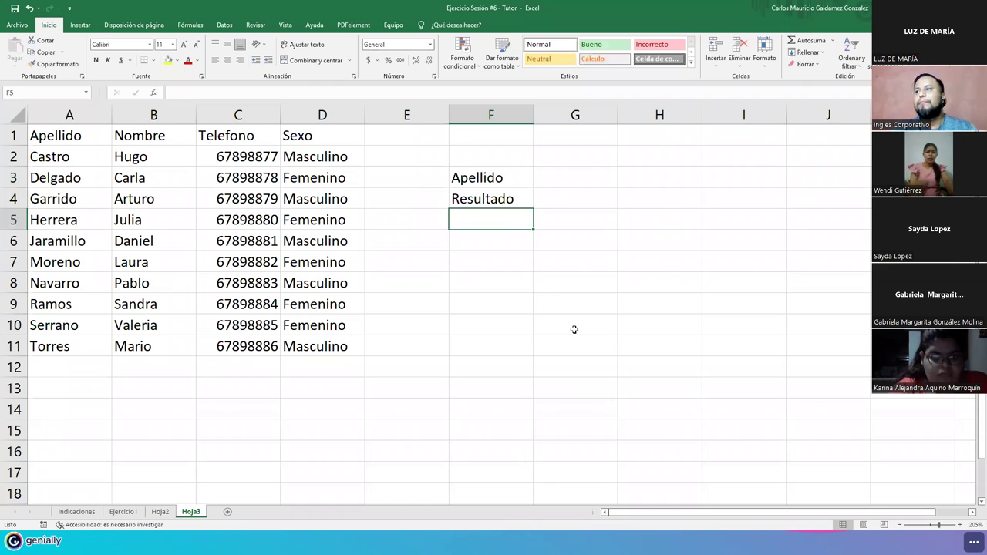
pyautogui.press('Up')
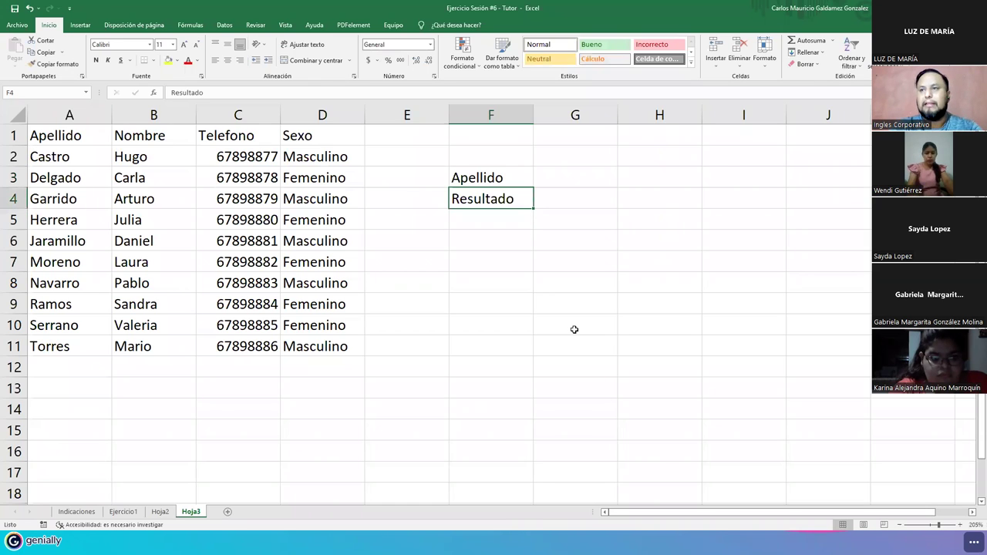
pyautogui.write('Nombre')
pyautogui.press('Return')
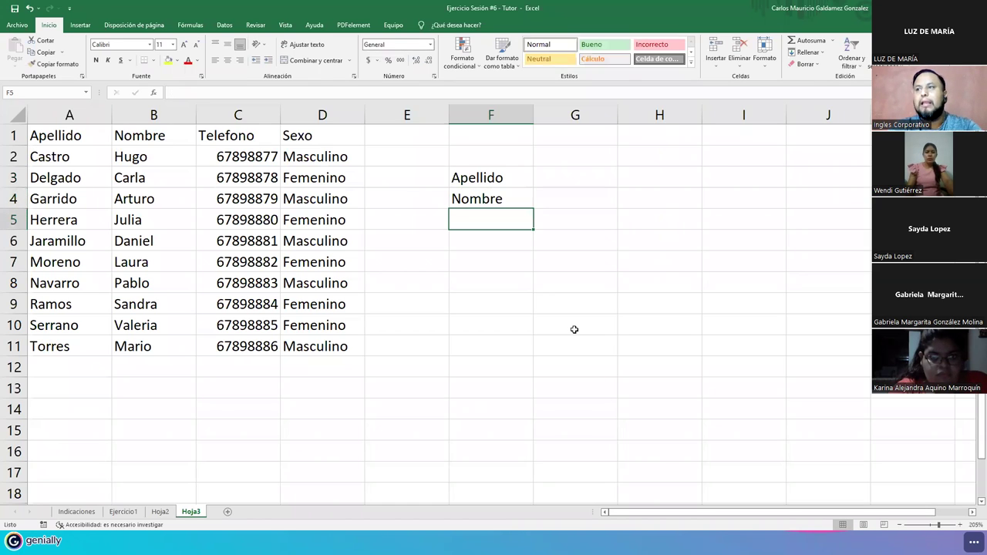
pyautogui.write('Sexo')
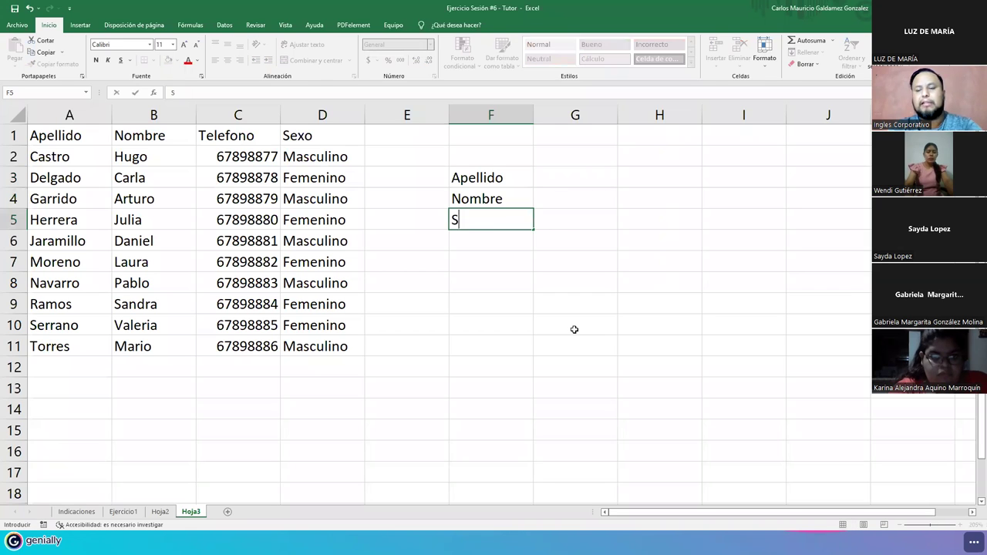
pyautogui.press('Return')
# - Inspect the empty value cells G3 to G5 and the surname range A2:A11
pyautogui.click(547, 177)
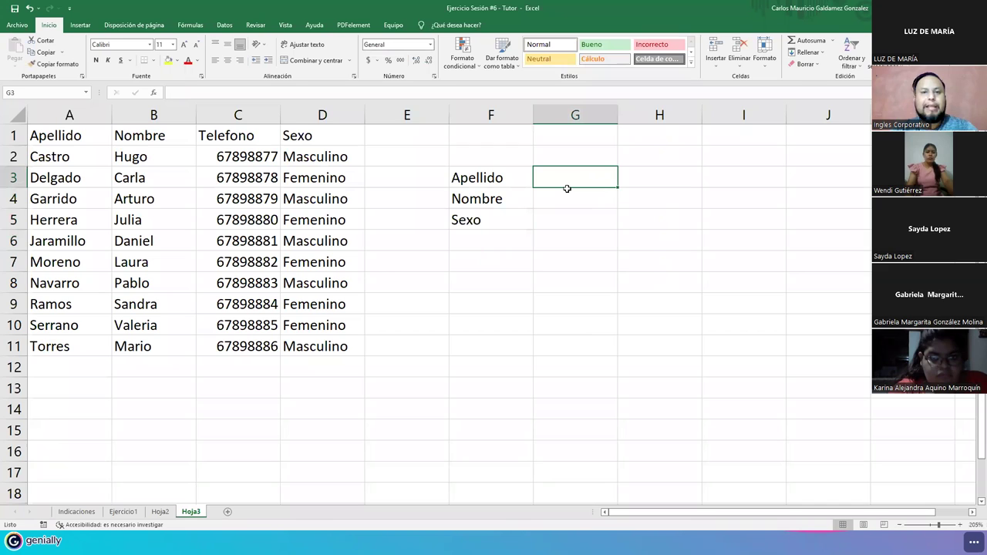
pyautogui.moveTo(40, 157); pyautogui.dragTo(59, 345)
pyautogui.click(564, 205)
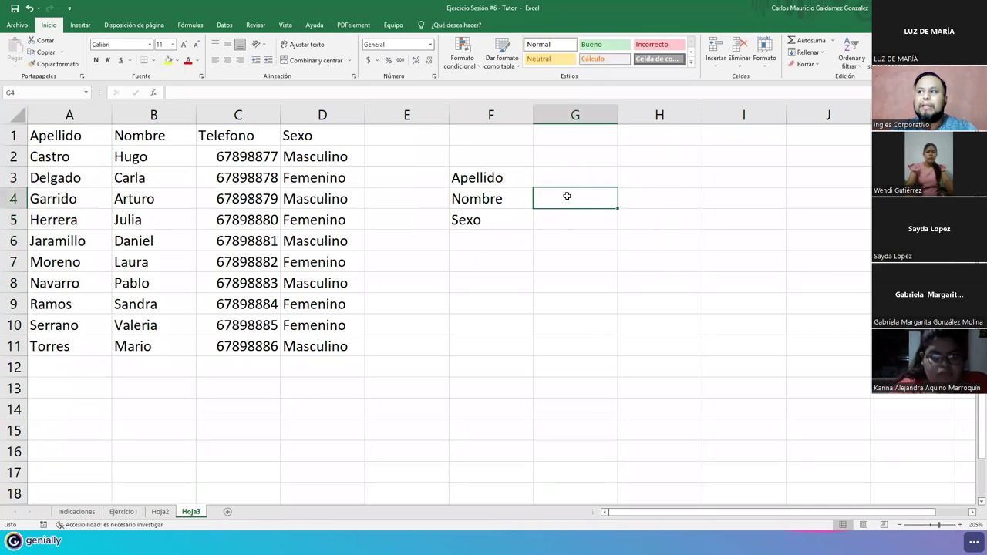
pyautogui.click(574, 178)
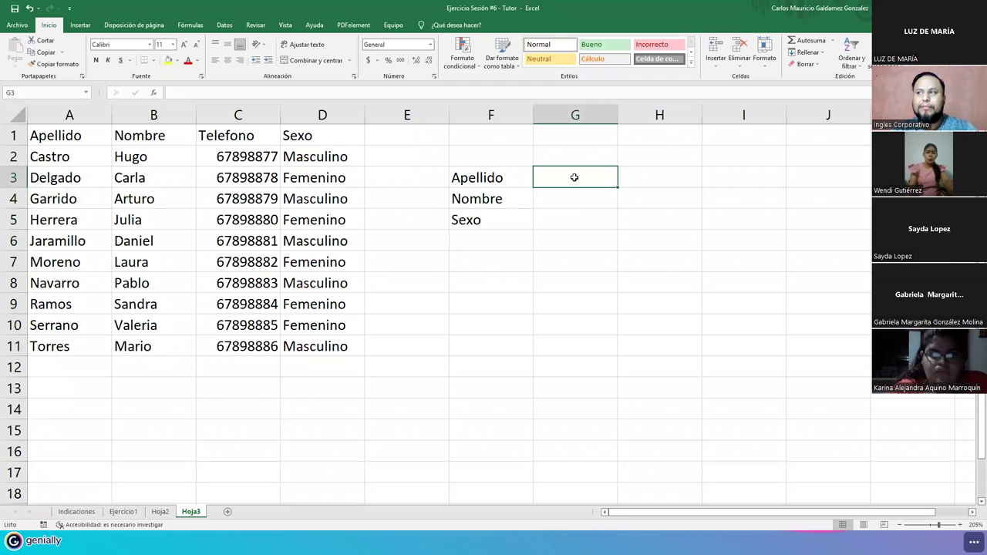
pyautogui.click(565, 222)
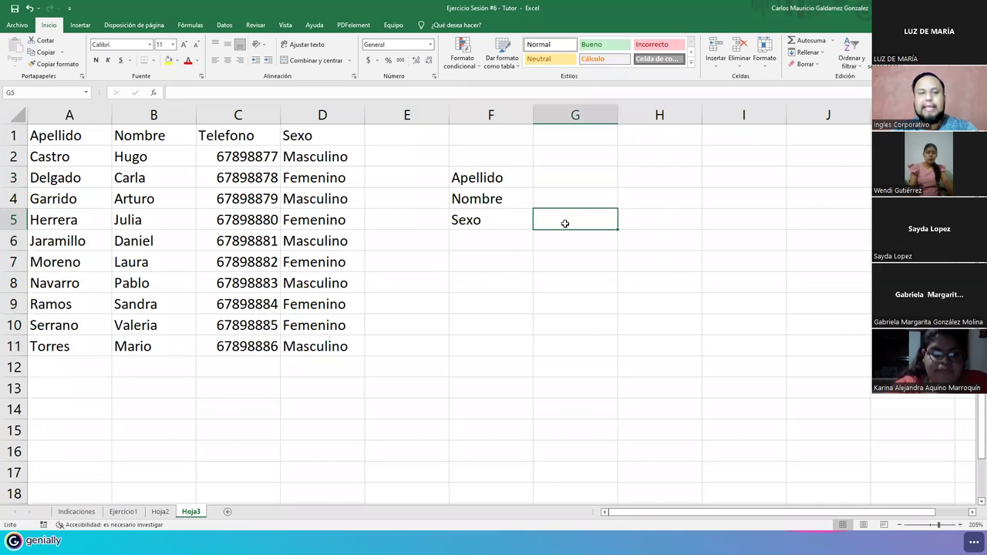
pyautogui.click(564, 190)
pyautogui.click(560, 178)
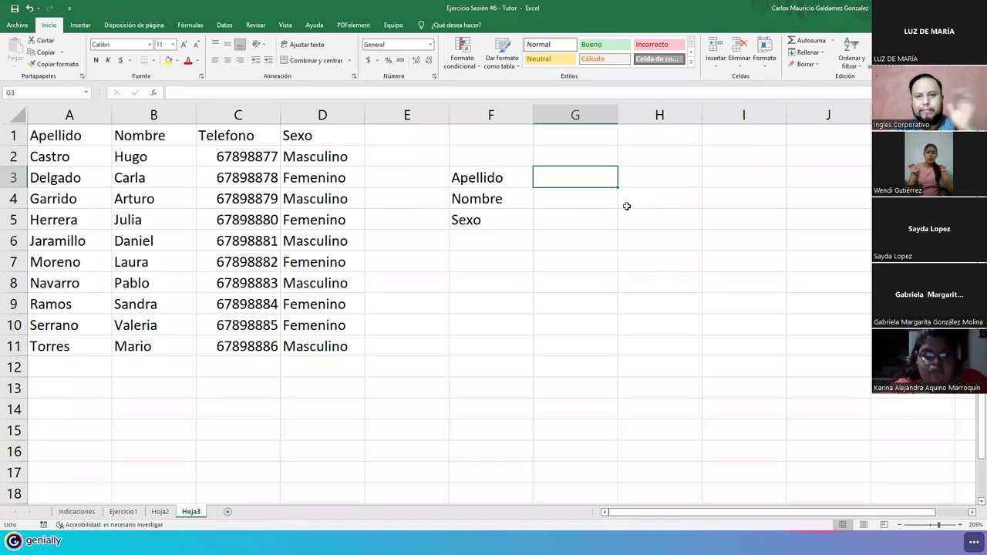
# - Start a BUSCARV formula in G4 looking up G3 within A2:D11
pyautogui.click(595, 197)
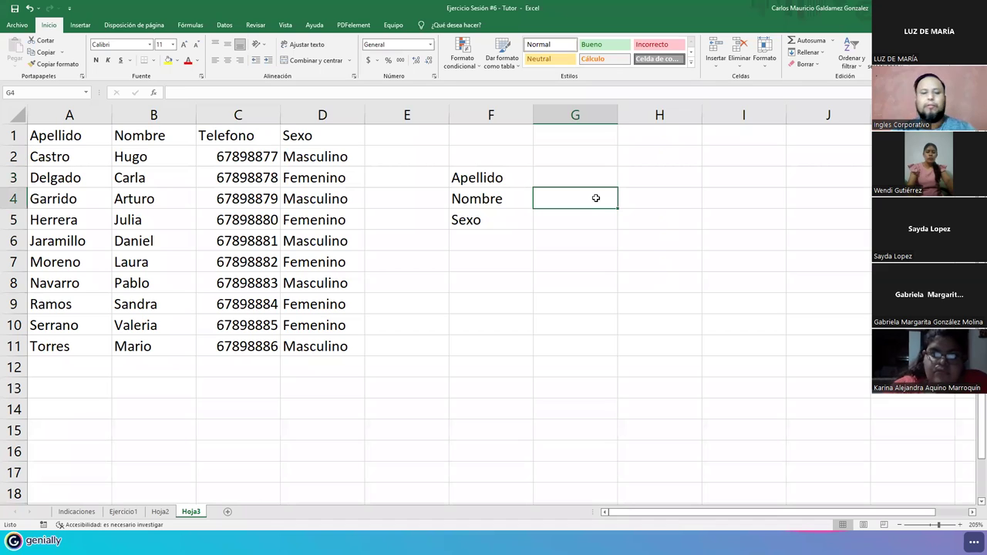
pyautogui.write('=busc')
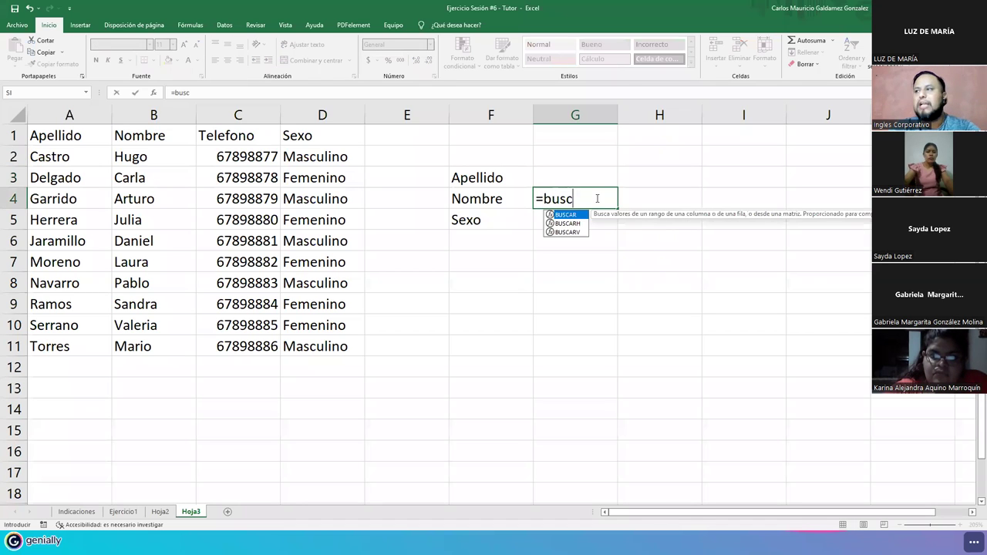
pyautogui.write('a')
pyautogui.press('Down')
pyautogui.press('Down')
pyautogui.press('Tab')
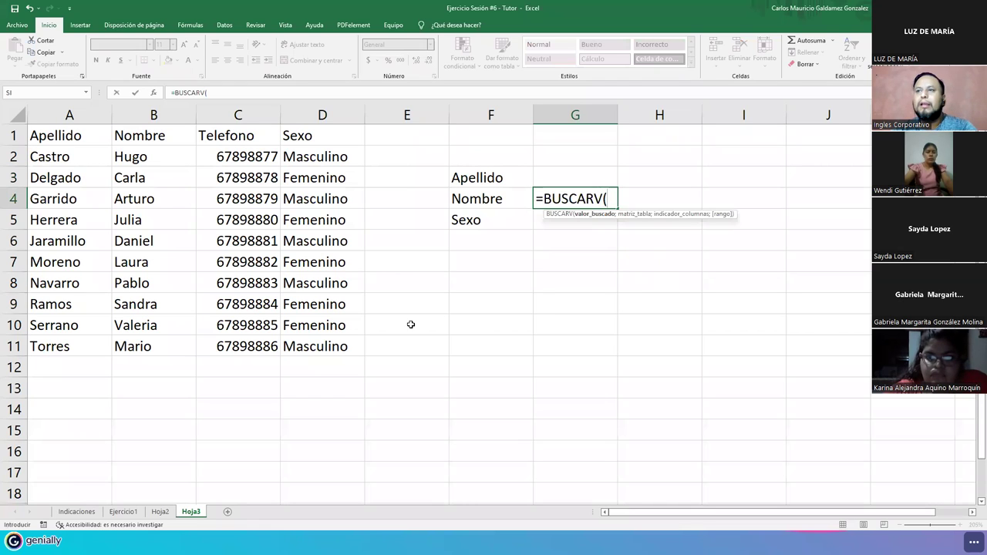
pyautogui.click(546, 177)
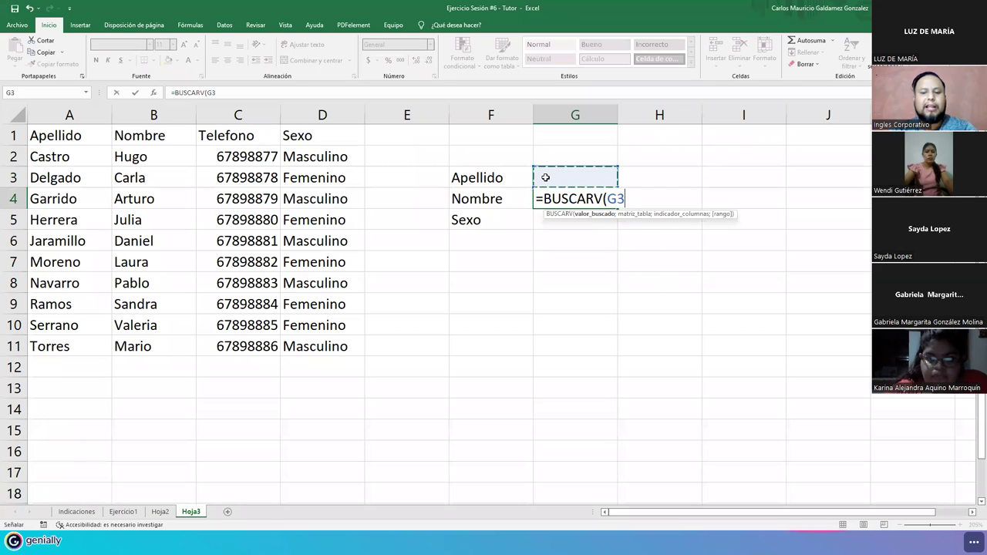
pyautogui.write(';')
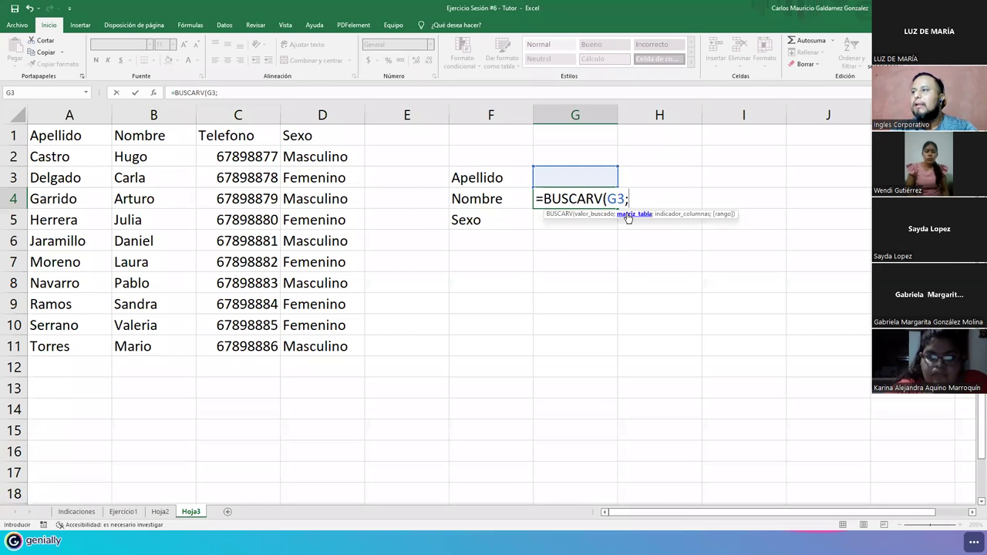
pyautogui.moveTo(47, 148); pyautogui.dragTo(316, 348)
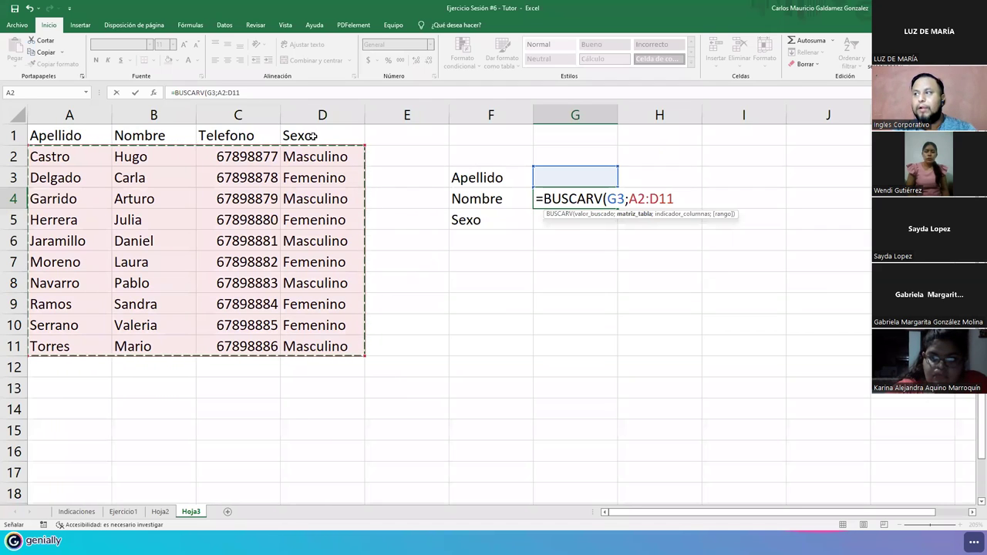
# - Finish it with column index 2 and exact match FALSO: =BUSCARV(G3;A2:D11;2;FALSO)
pyautogui.write(';2')
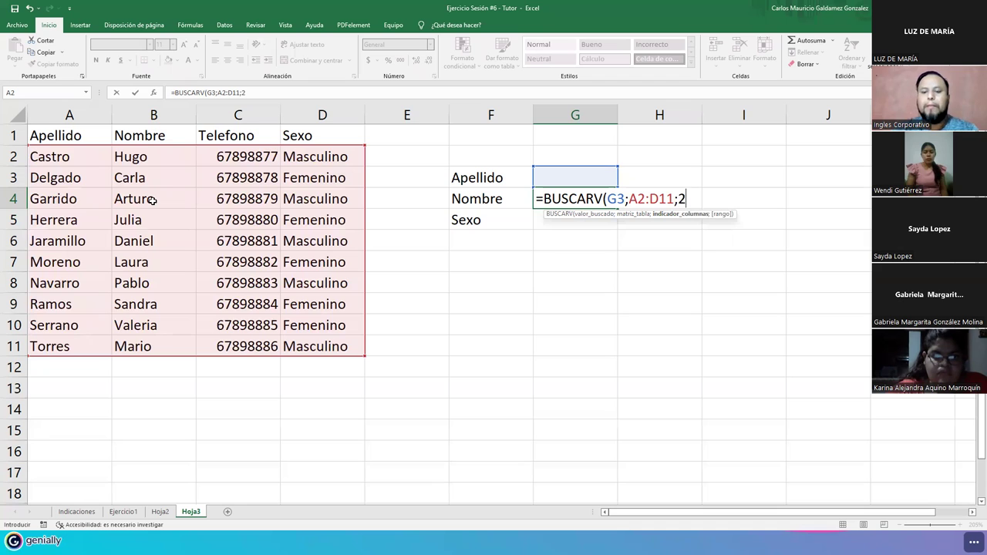
pyautogui.write(';')
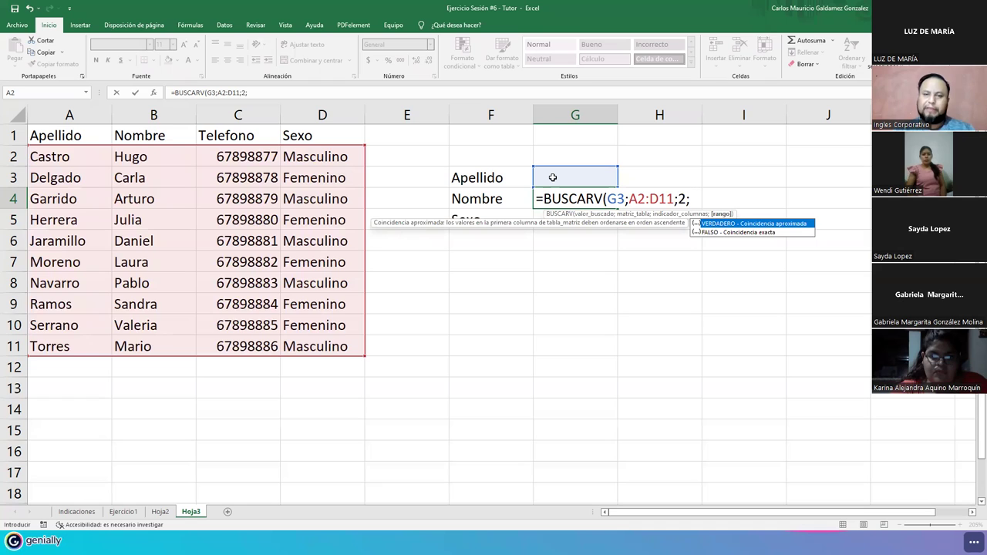
pyautogui.click(720, 234)
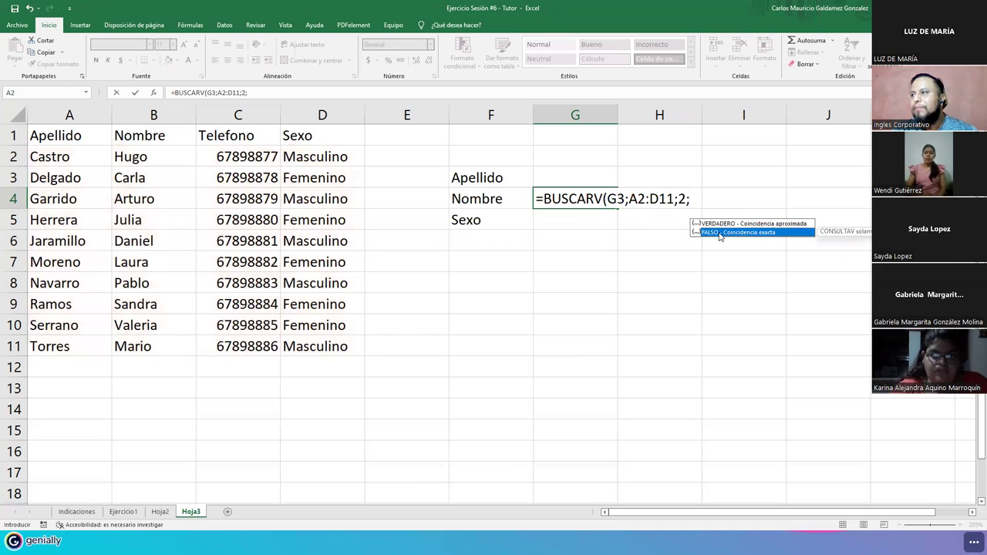
pyautogui.doubleClick(720, 233)
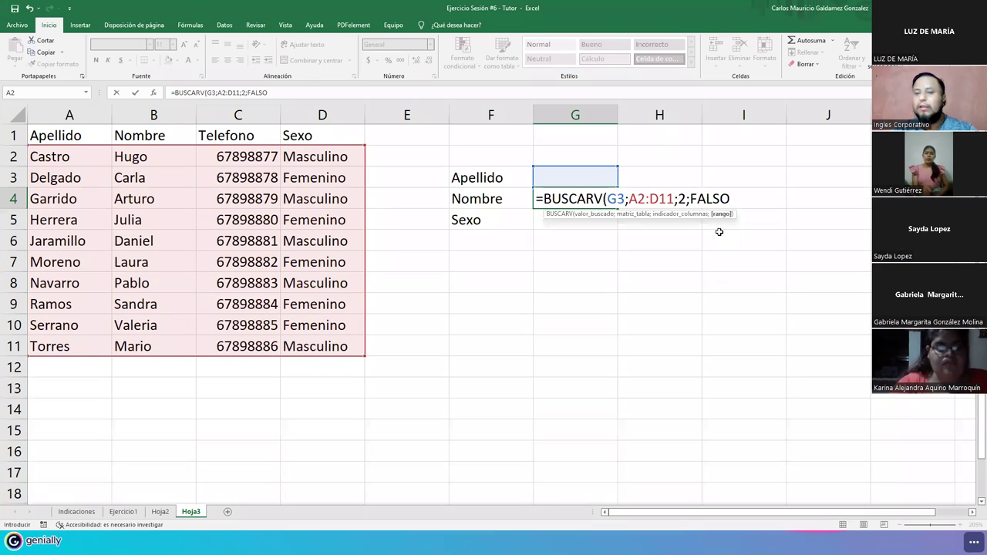
pyautogui.write(')')
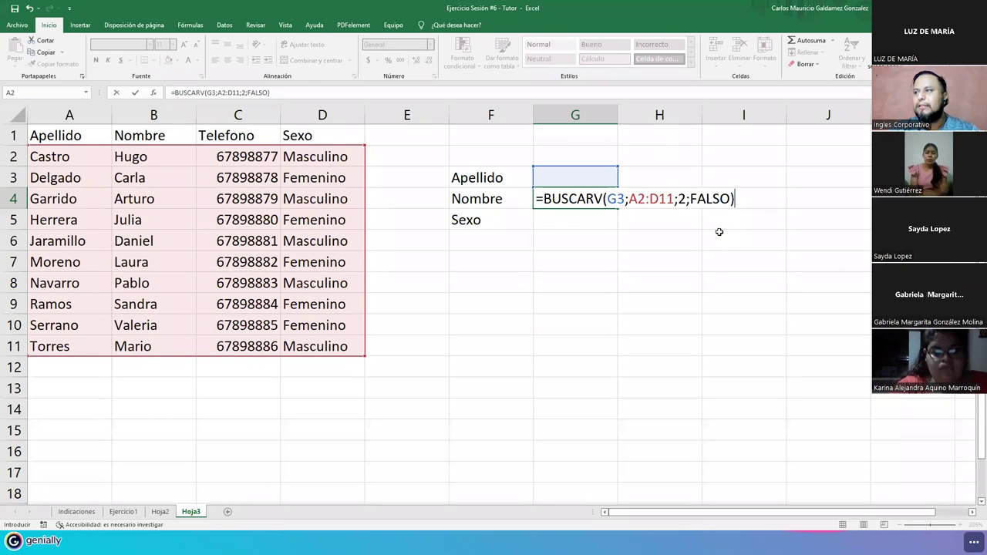
pyautogui.press('Return')
pyautogui.press('Up')
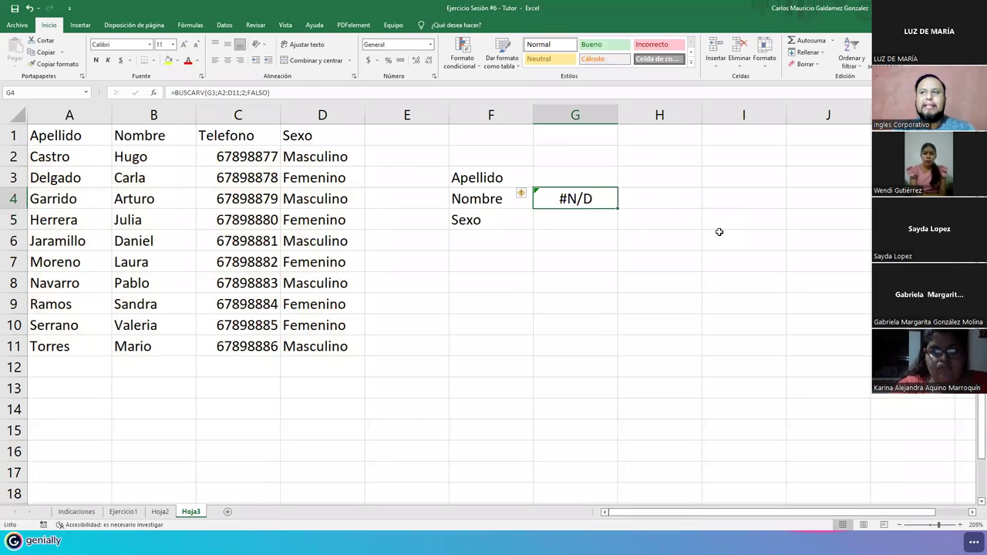
# - Apply Todos los bordes to the A1:D11 employee table
pyautogui.moveTo(72, 158); pyautogui.dragTo(293, 346)
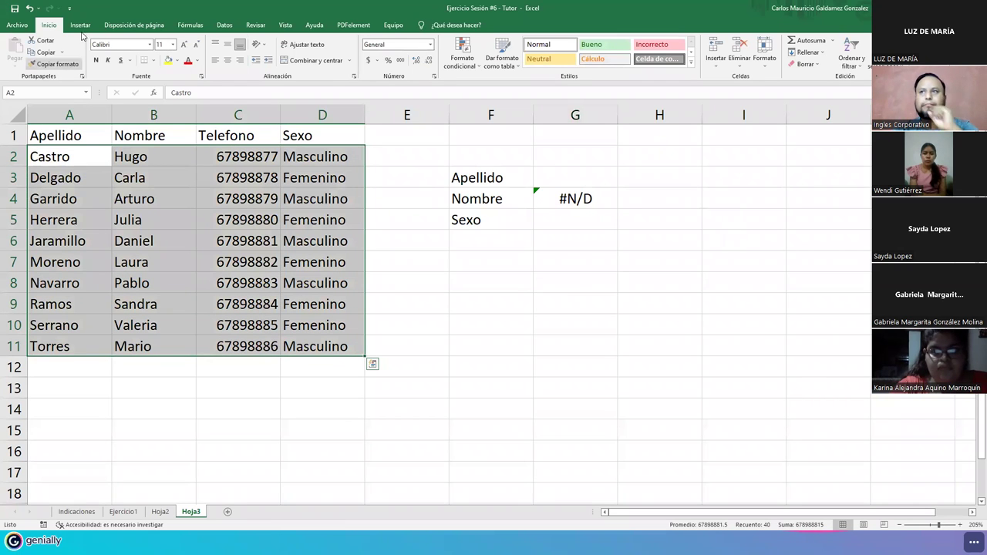
pyautogui.moveTo(66, 135); pyautogui.dragTo(298, 355)
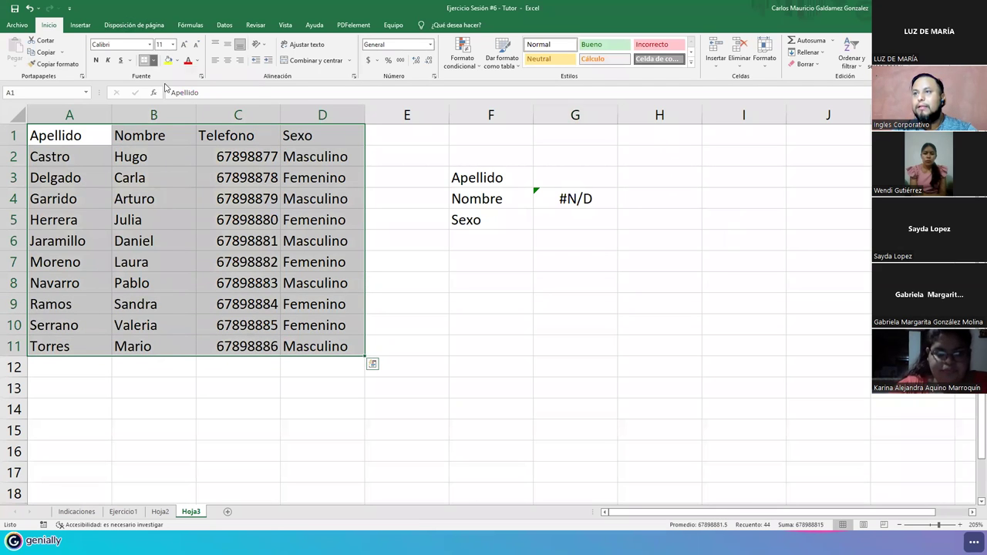
pyautogui.click(153, 60)
pyautogui.click(177, 150)
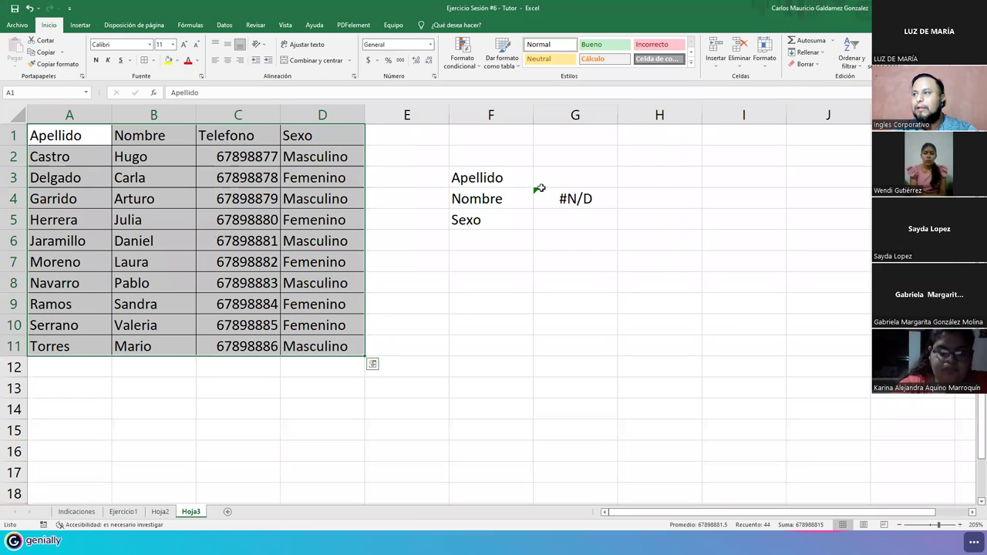
# - Type the row-11 employee's surname in G3 so G4 returns the matching first name
pyautogui.click(541, 186)
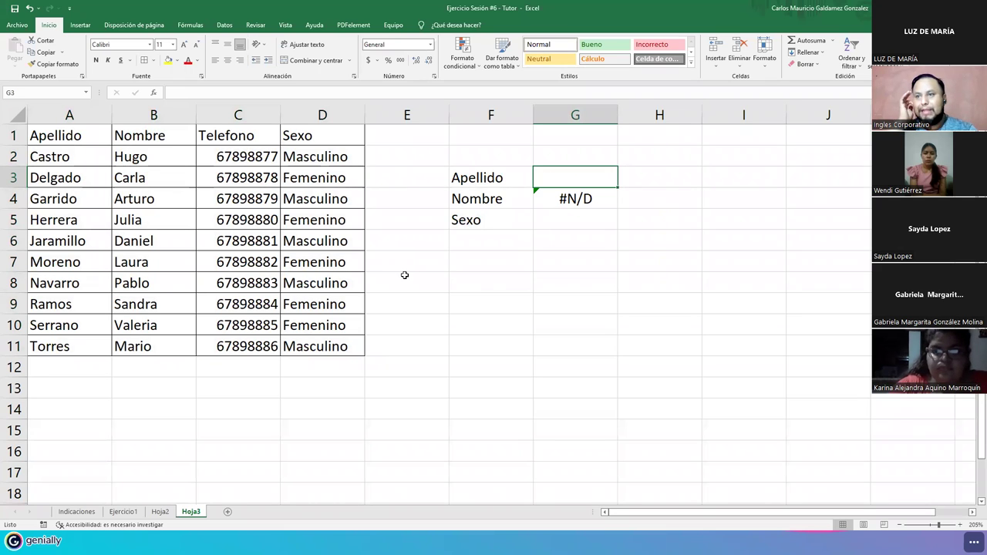
pyautogui.write('Torres')
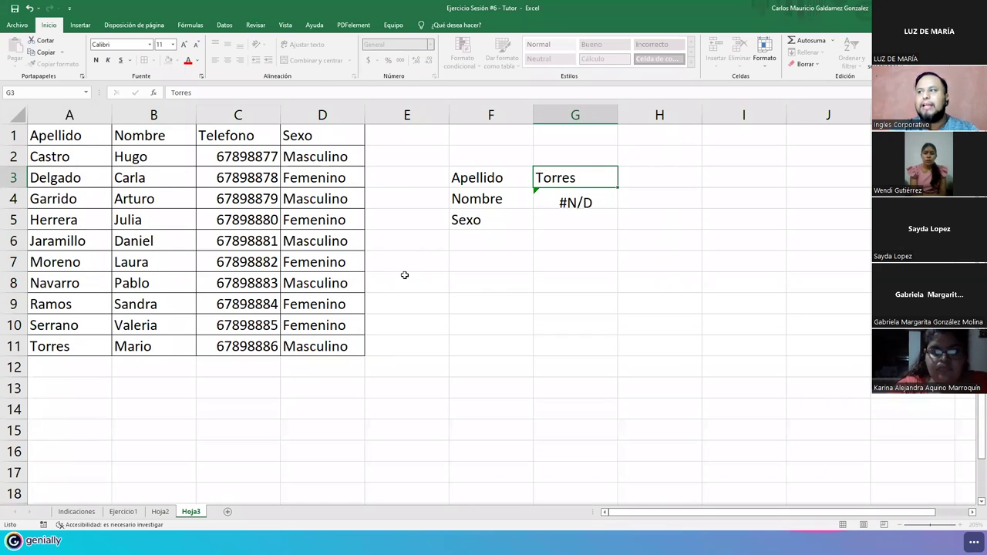
pyautogui.press('Return')
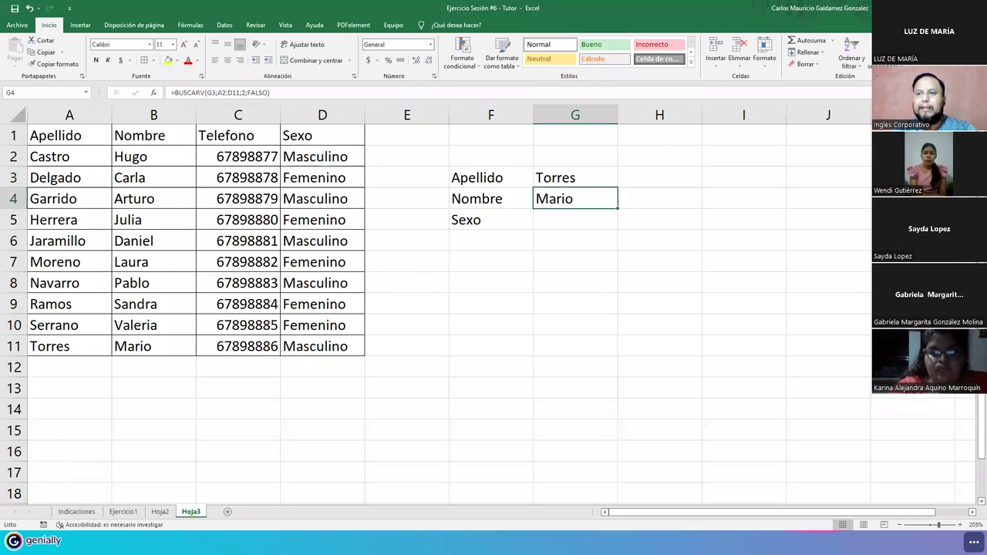
pyautogui.click(55, 345)
pyautogui.moveTo(56, 346); pyautogui.dragTo(130, 348)
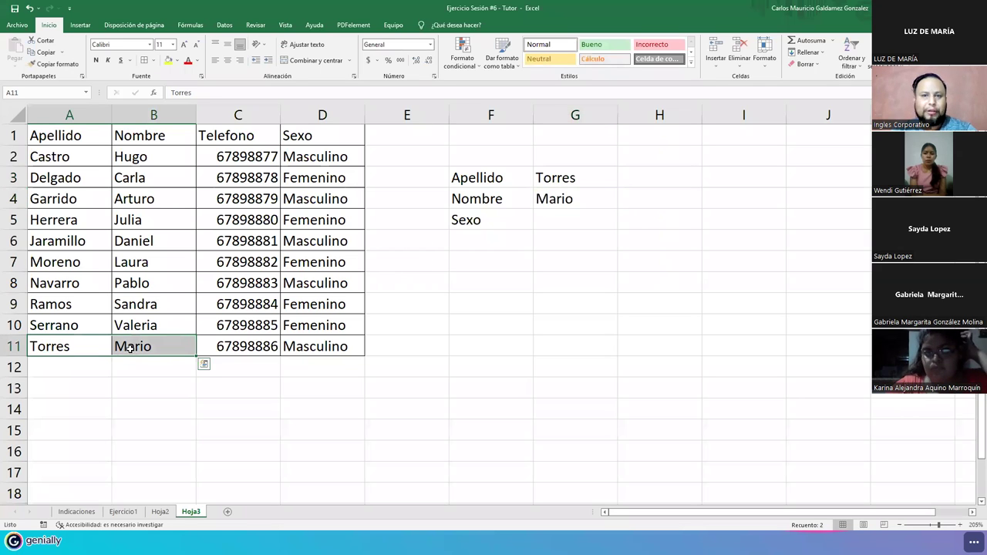
pyautogui.click(562, 220)
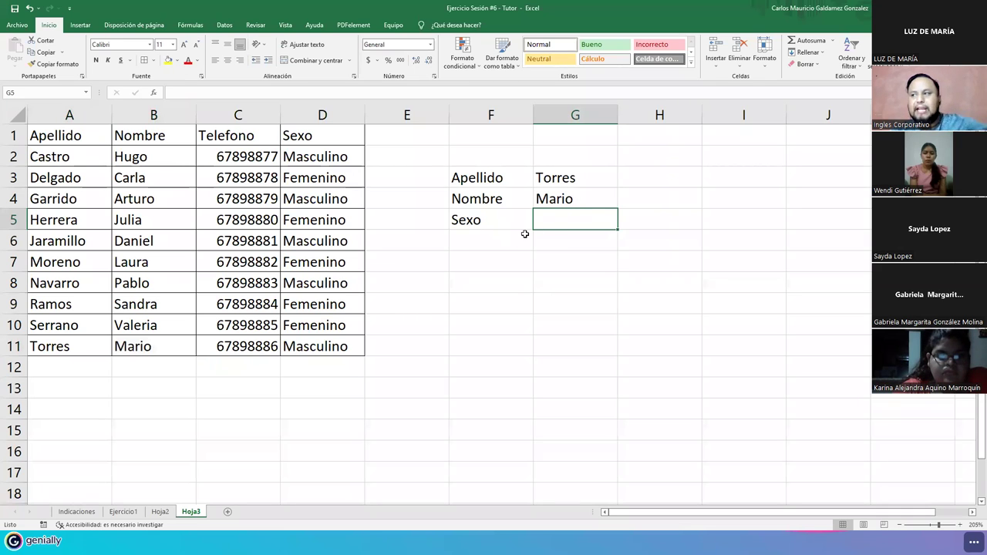
# - Enter =BUSCARV(G3;A2:D11;4;FALSO) in G5 so it returns Masculino for Torres
pyautogui.write('=')
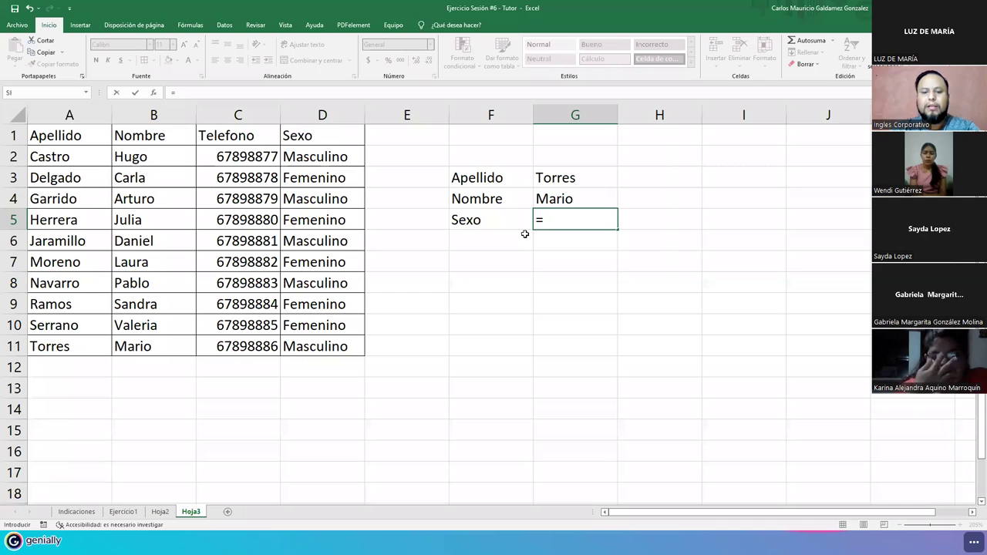
pyautogui.write('bus')
pyautogui.press('Down')
pyautogui.press('Down')
pyautogui.press('Tab')
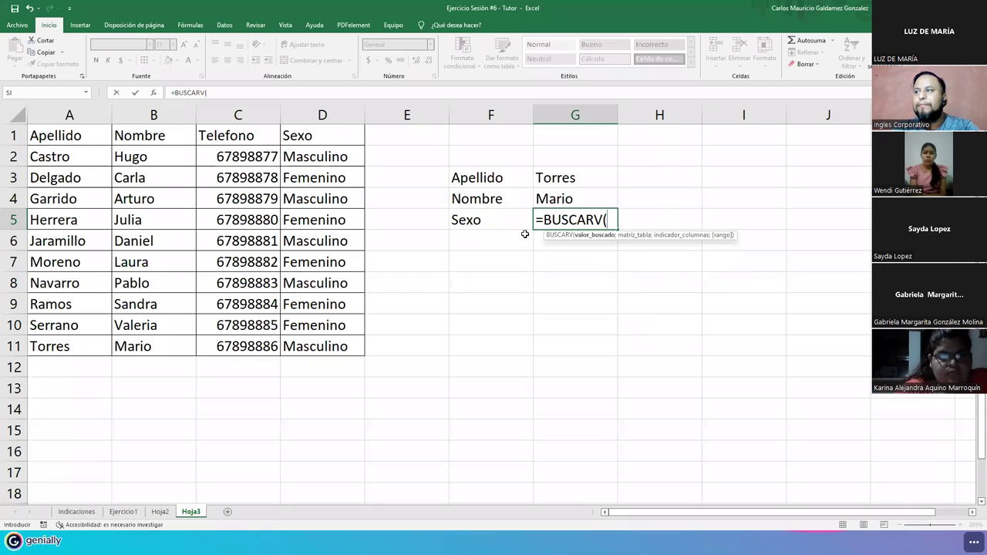
pyautogui.click(563, 179)
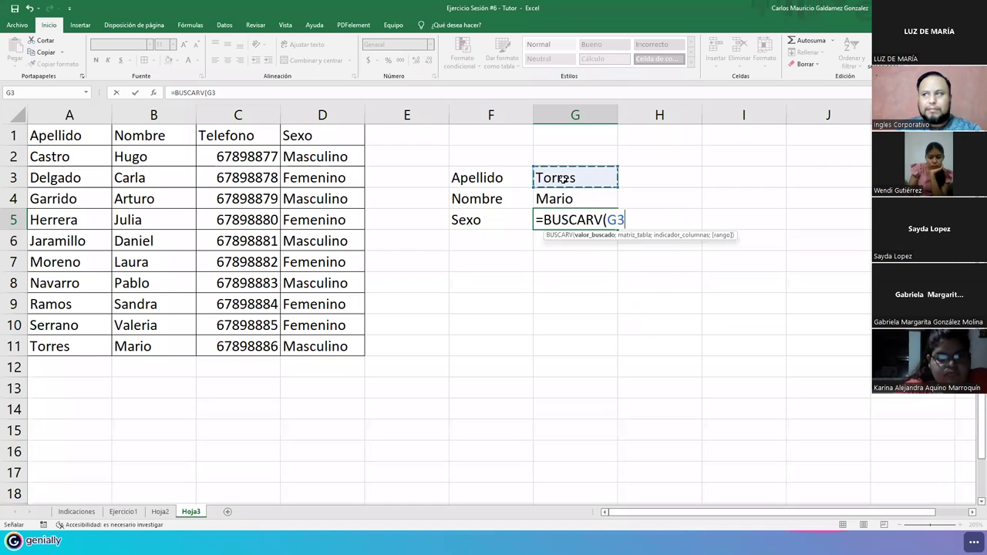
pyautogui.write(';')
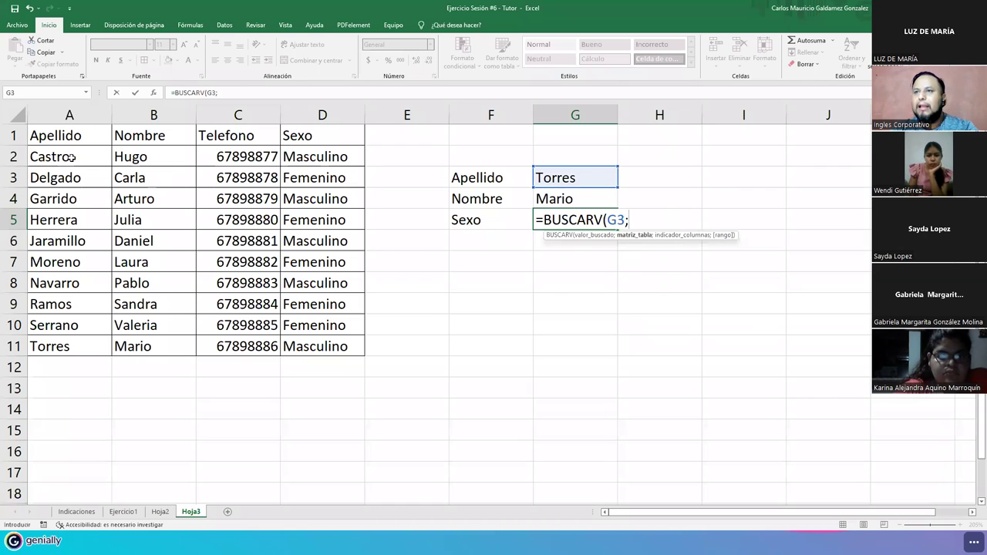
pyautogui.moveTo(81, 156); pyautogui.dragTo(291, 346)
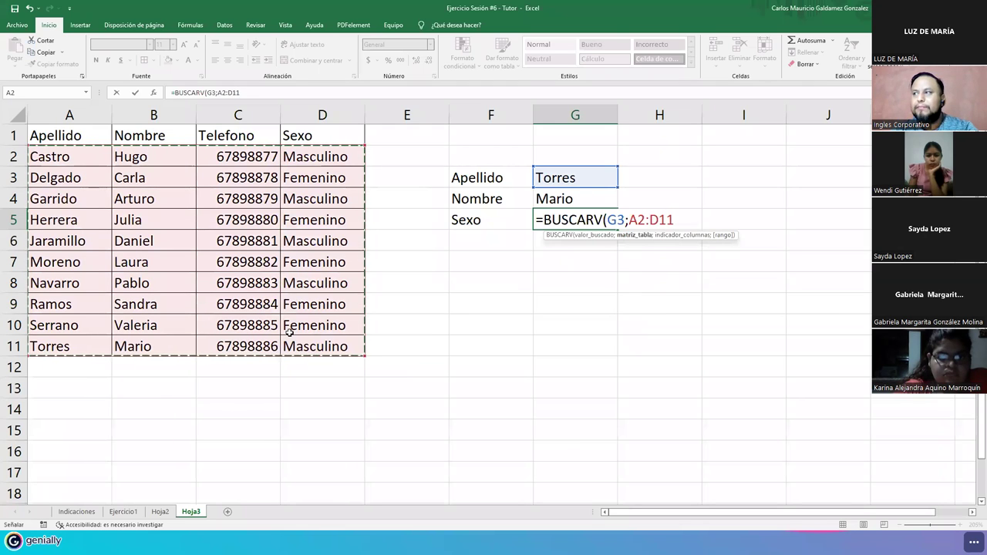
pyautogui.write(';')
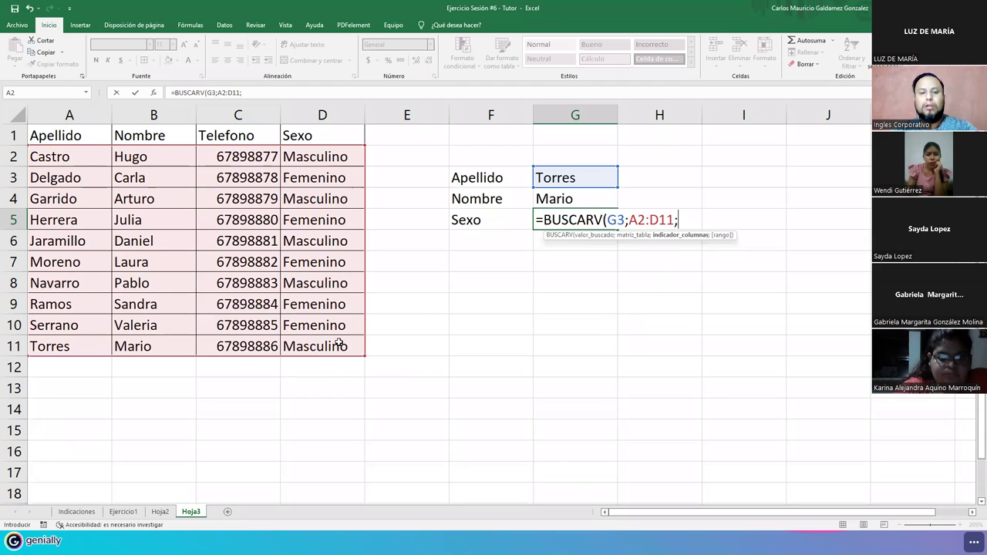
pyautogui.write('4')
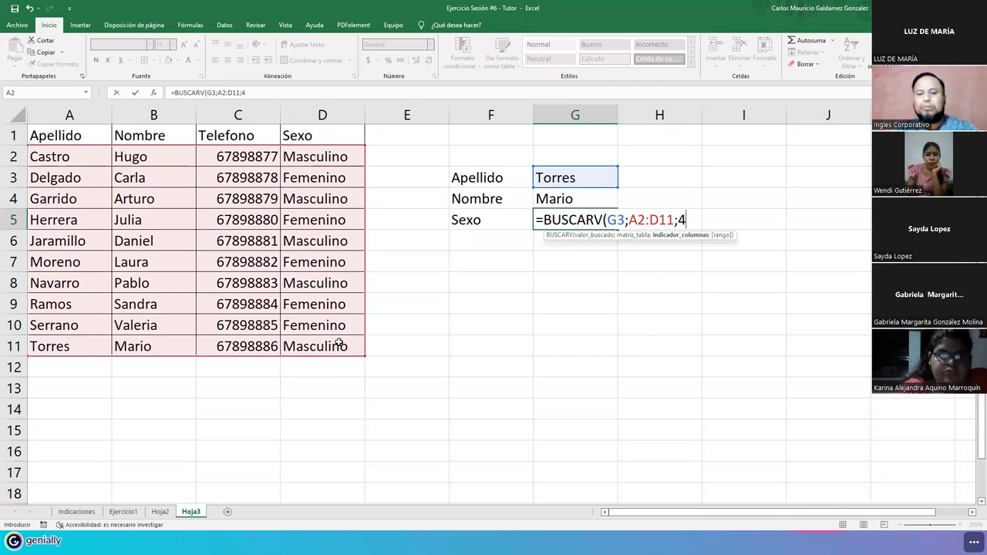
pyautogui.write(';')
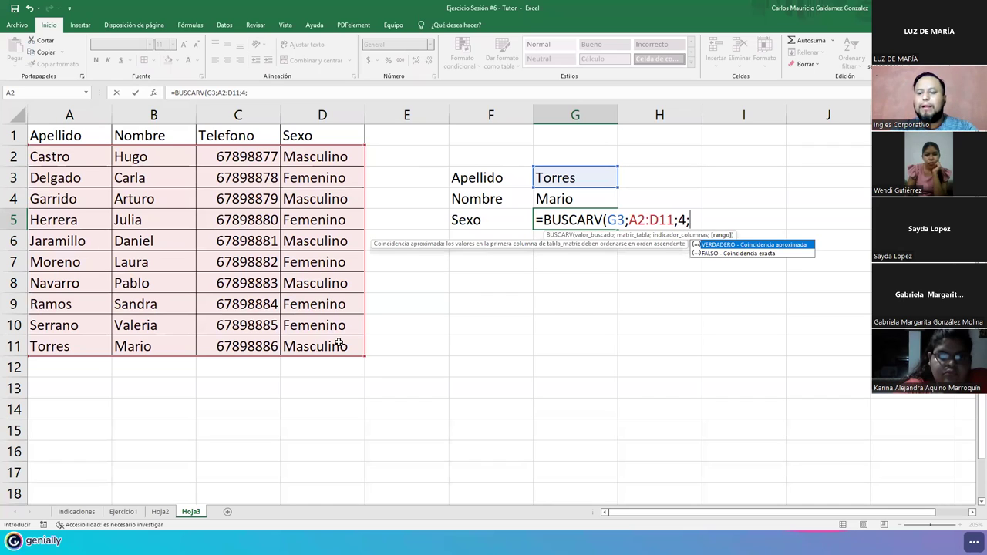
pyautogui.write('FALSO')
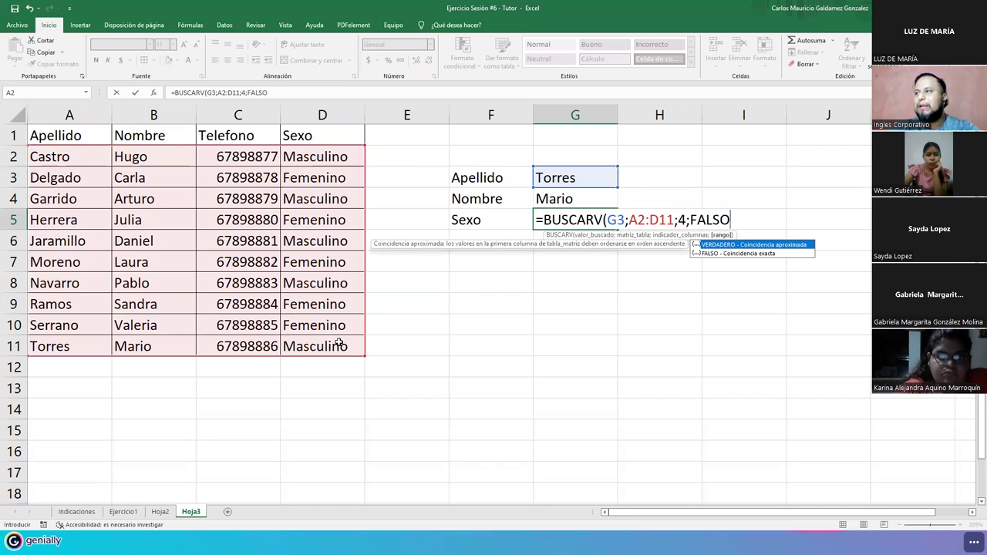
pyautogui.write(')')
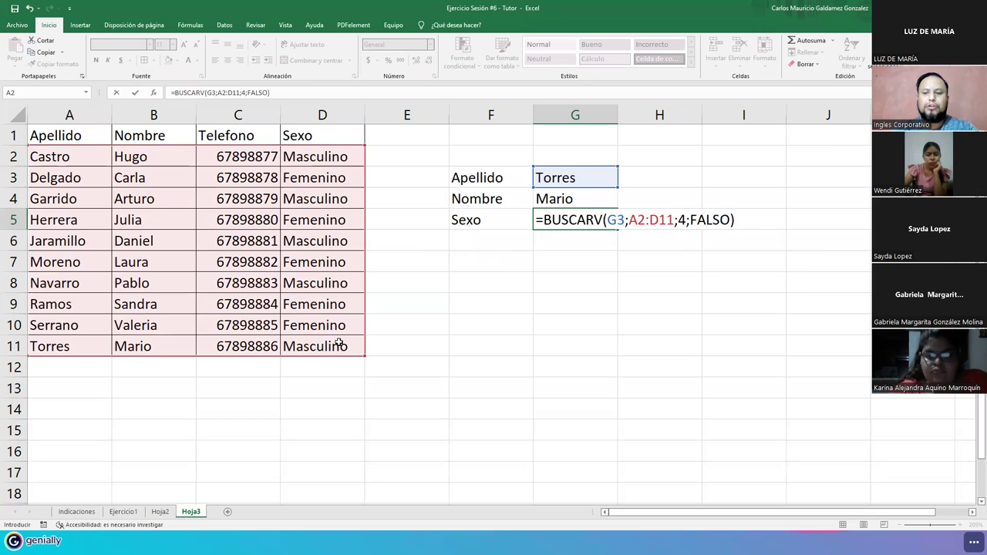
pyautogui.press('Return')
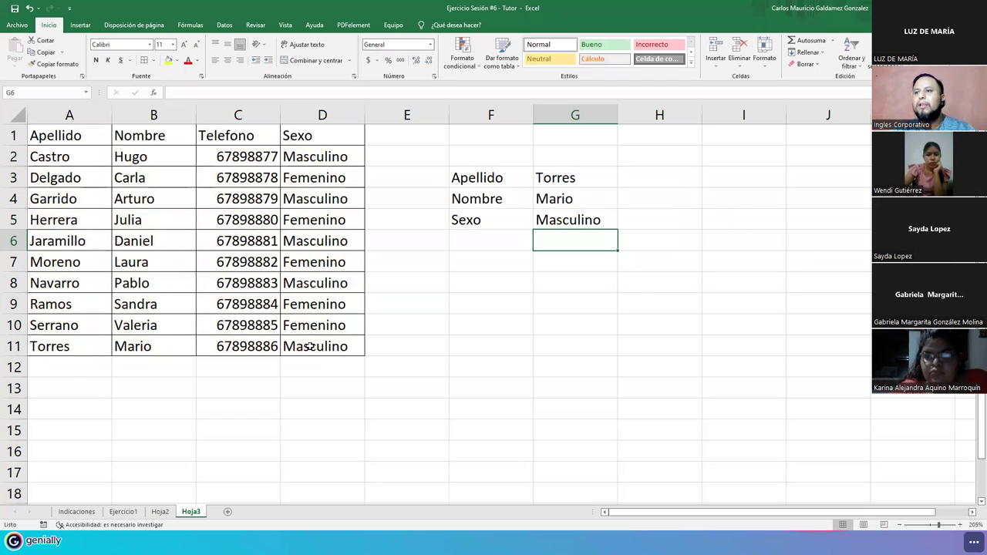
# - Select Torres's row 11, then open G4's Nombre BUSCARV formula for review
pyautogui.click(13, 347)
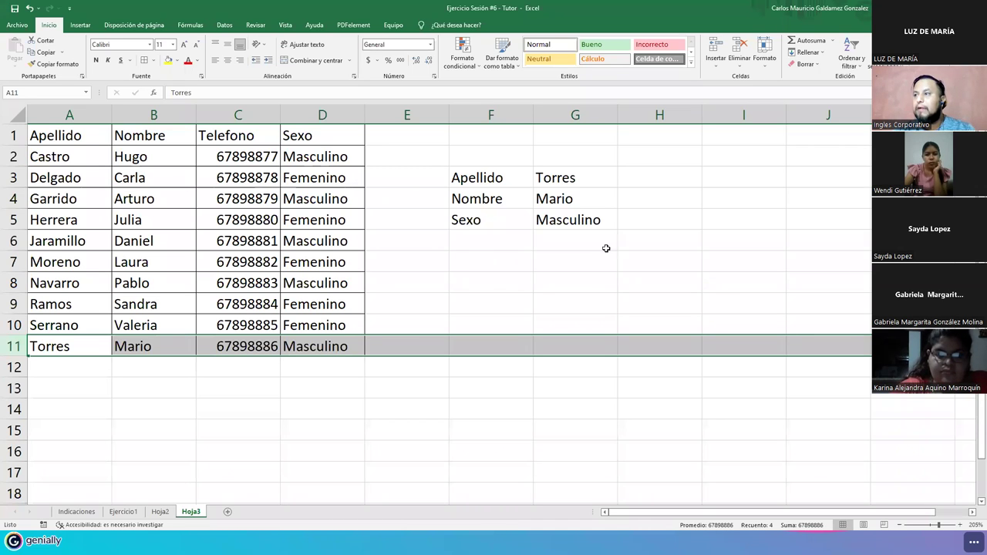
pyautogui.click(586, 198)
pyautogui.doubleClick(586, 199)
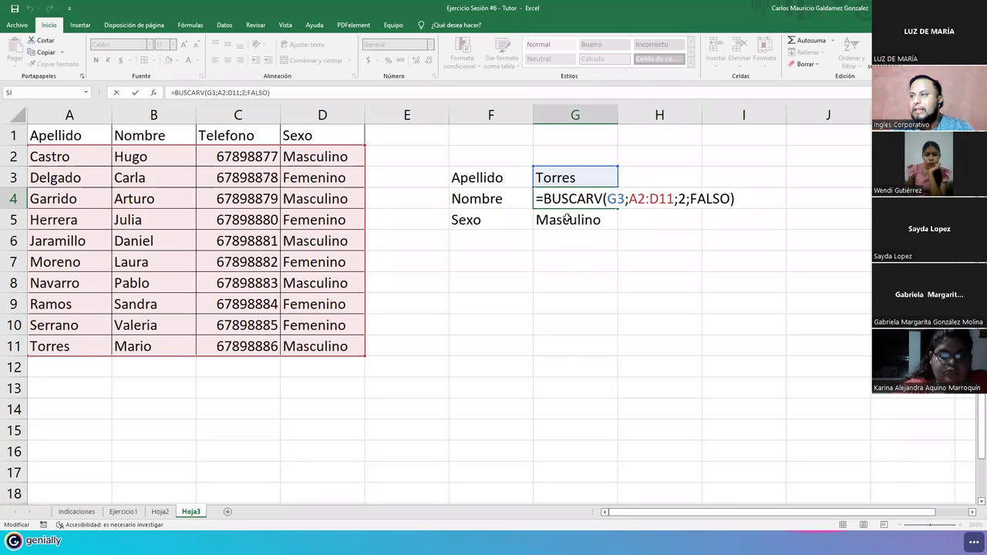
# - Leave G4 unchanged and open G5's Sexo formula =BUSCARV(G3;A2:D11;4;FALSO) for review
pyautogui.press('Return')
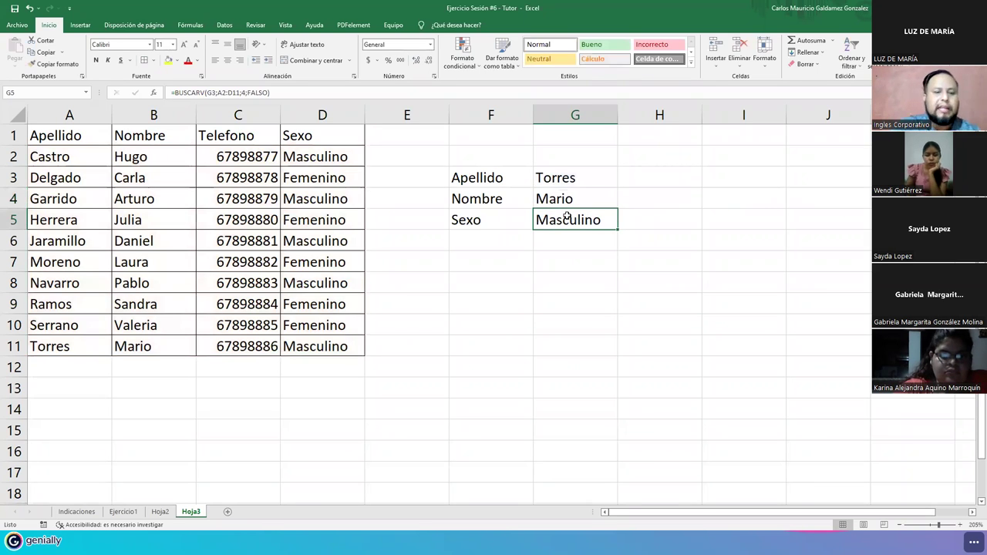
pyautogui.doubleClick(567, 219)
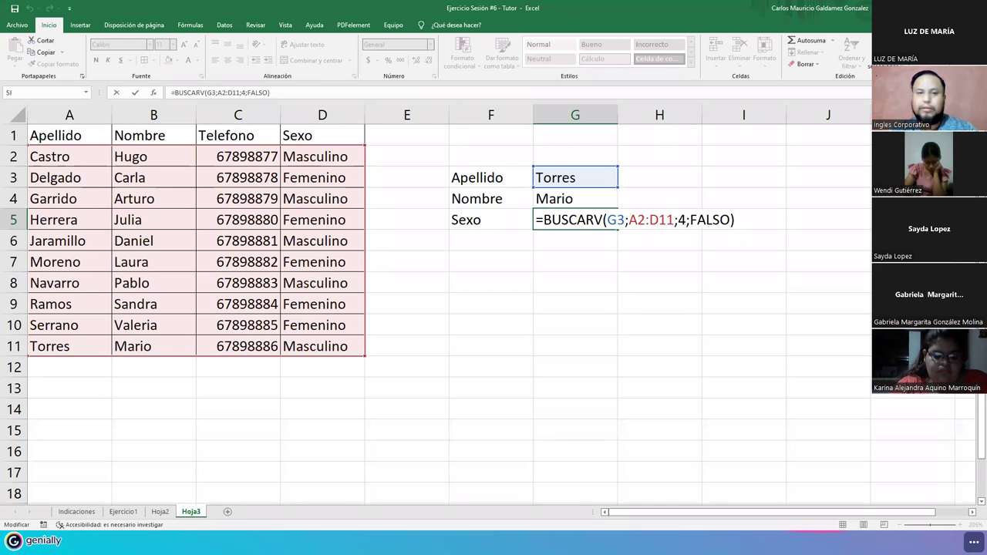
pyautogui.hotkey('alt', 'Tab')
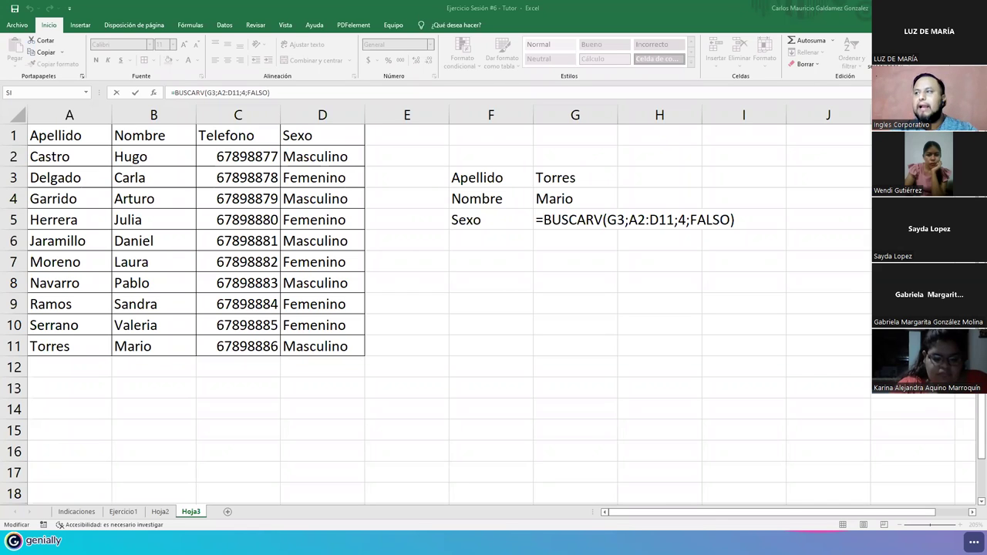
# - Try replacing G5's column number with a G4 reference, then undo to restore 4
pyautogui.doubleClick(597, 219)
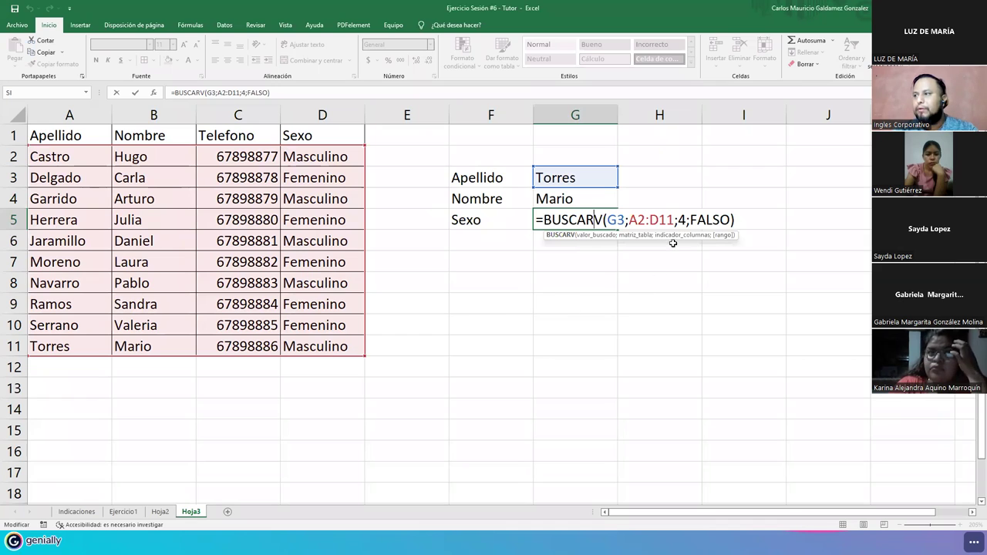
pyautogui.click(678, 235)
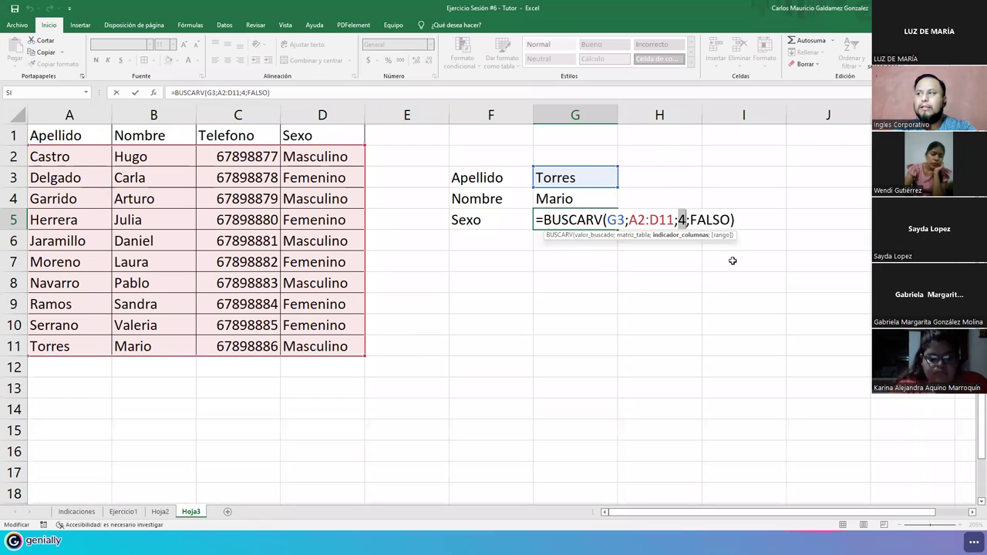
pyautogui.click(654, 235)
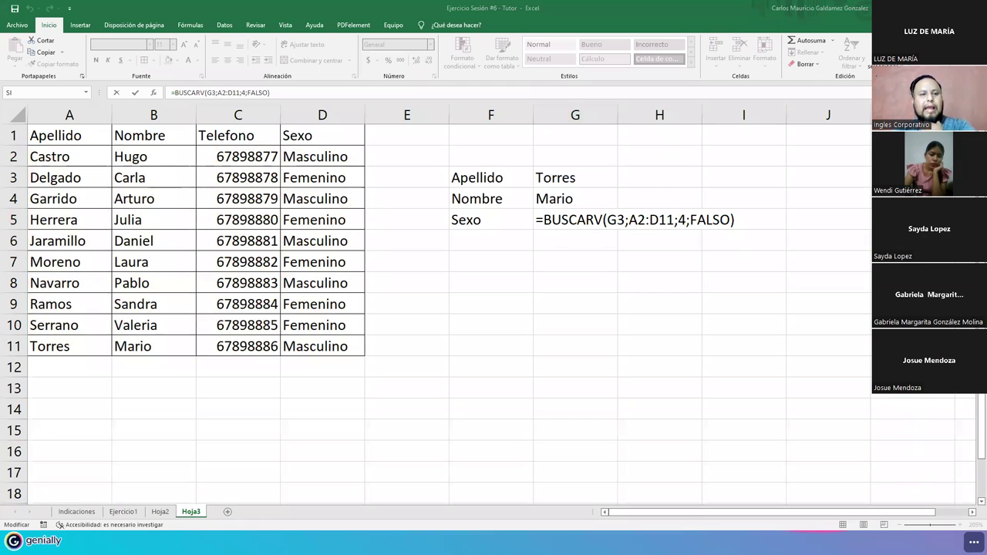
pyautogui.click(609, 219)
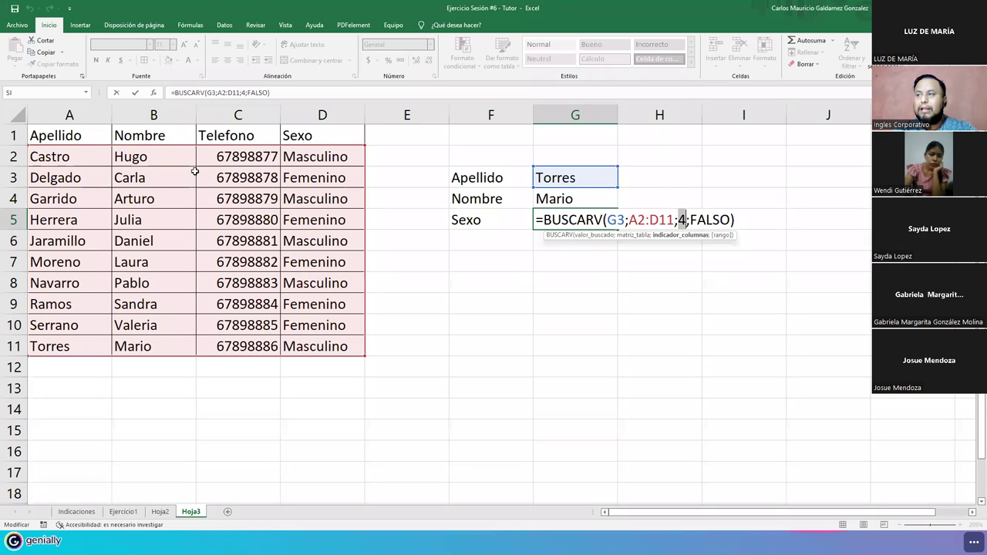
pyautogui.click(577, 198)
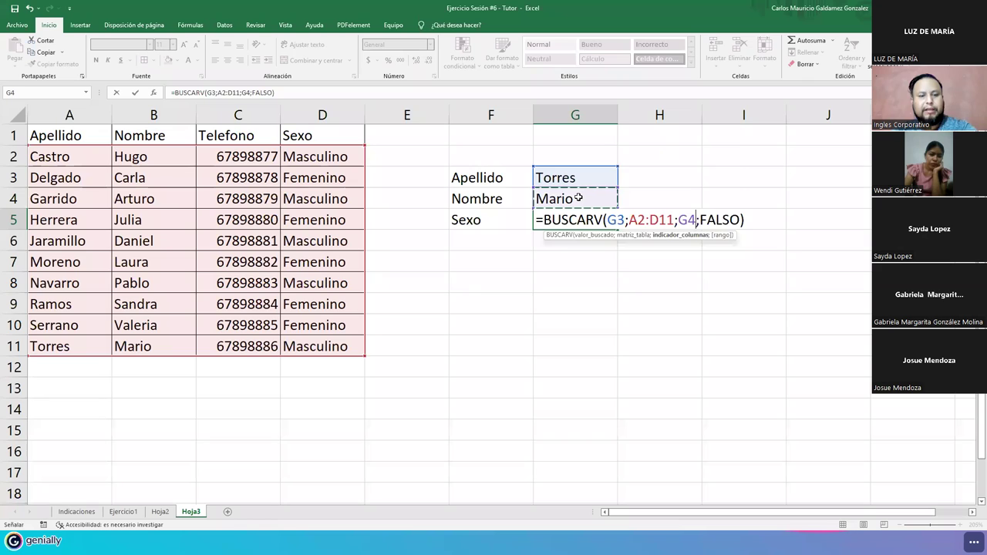
pyautogui.hotkey('ctrl', 'z')
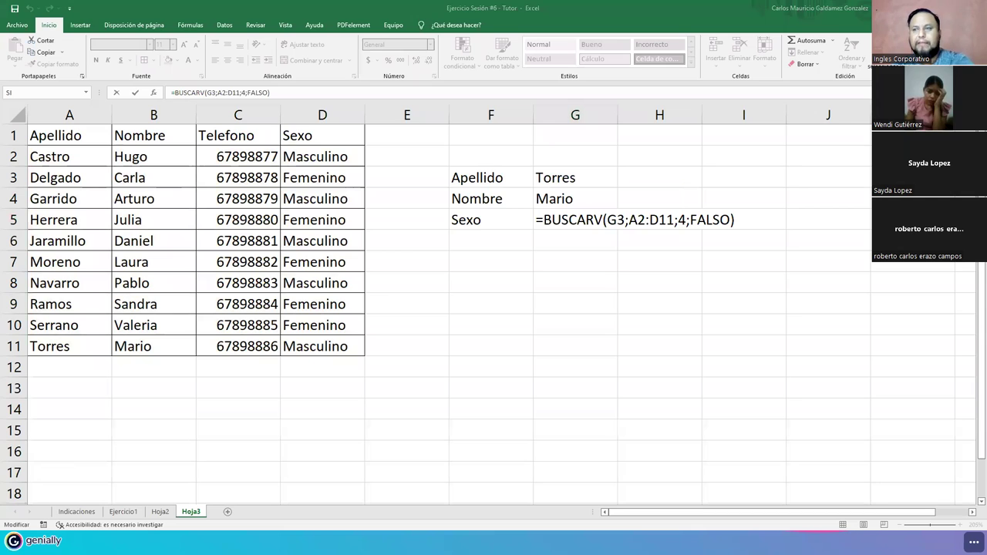
# - Keep G5's Sexo formula unchanged and open G4's Nombre formula for inspection
pyautogui.click(590, 219)
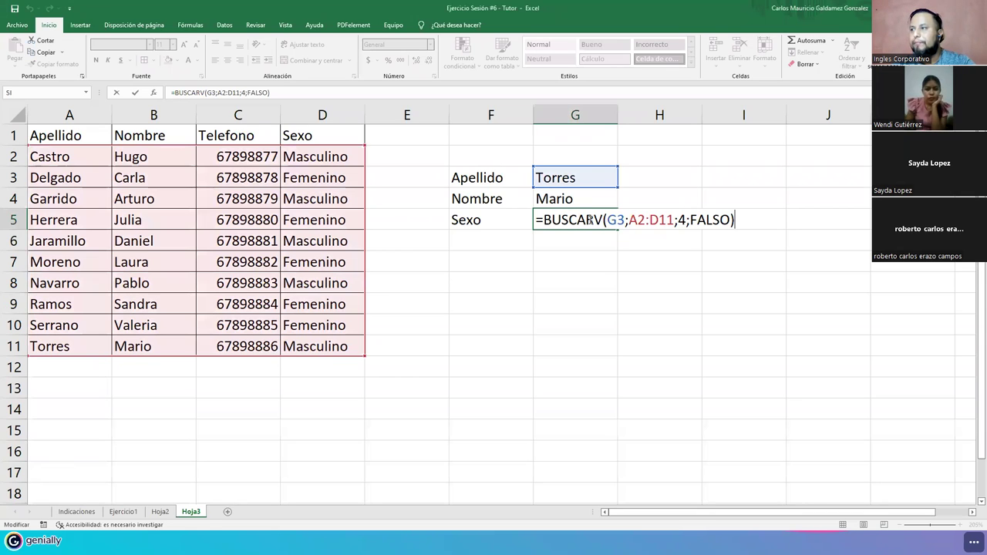
pyautogui.click(590, 202)
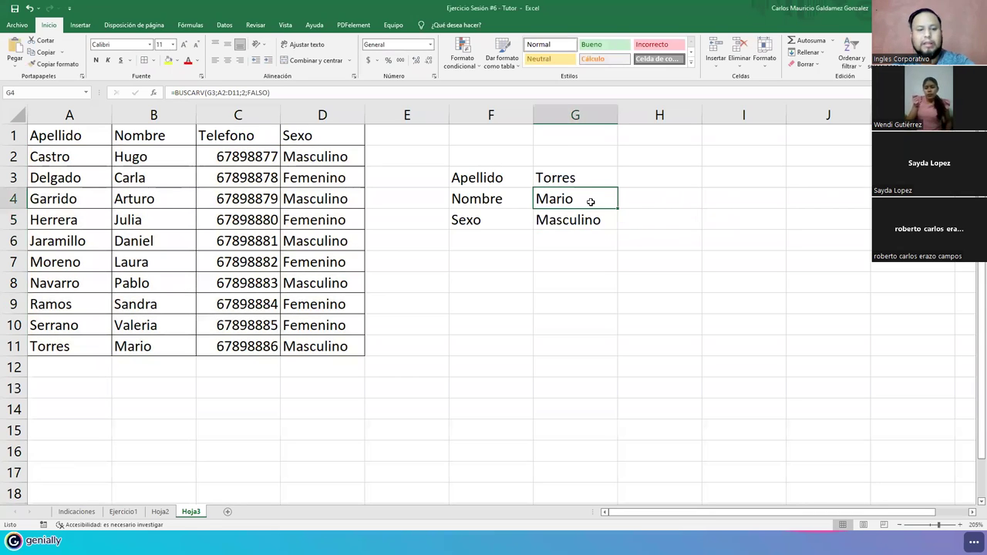
pyautogui.doubleClick(590, 201)
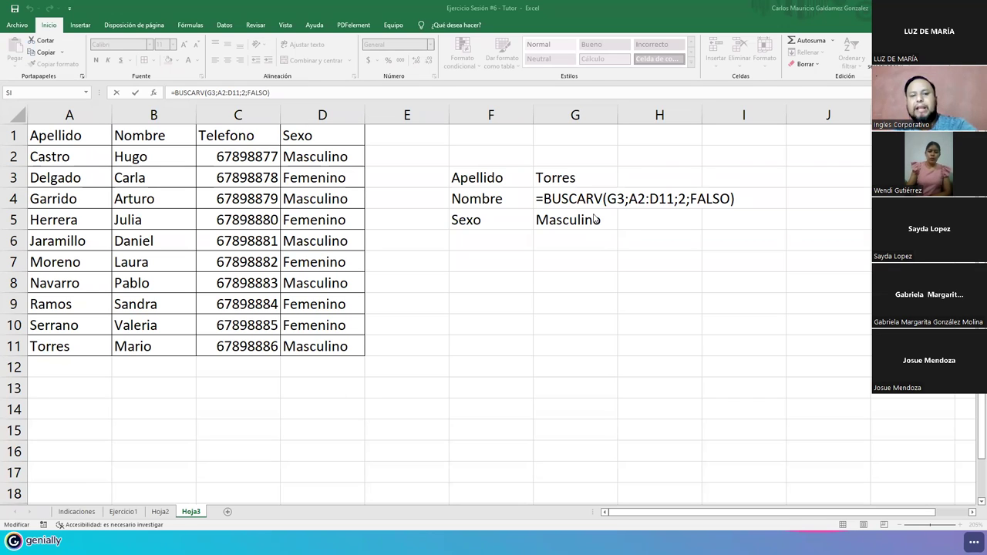
pyautogui.hotkey('ctrl', 'Return')
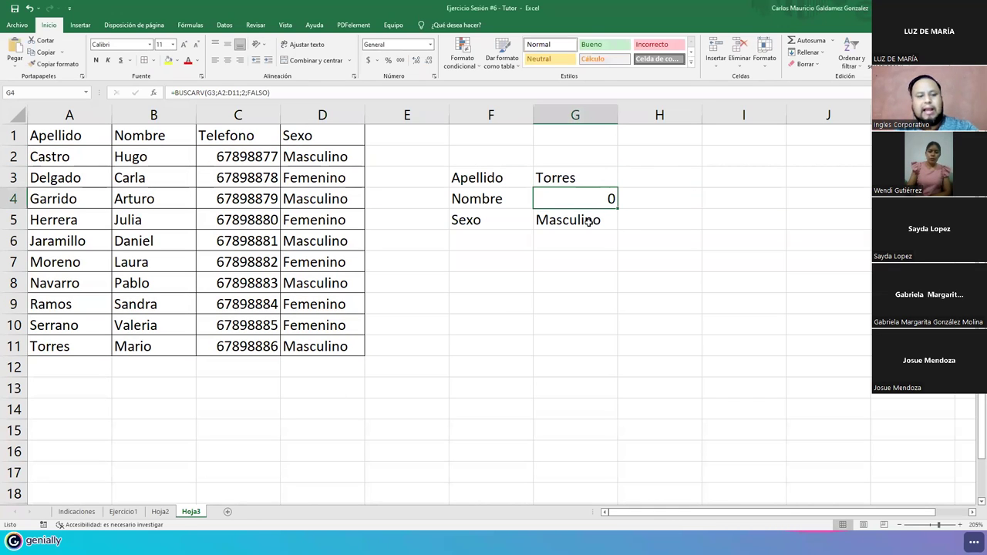
pyautogui.click(587, 222)
pyautogui.hotkey('ctrl', 'z')
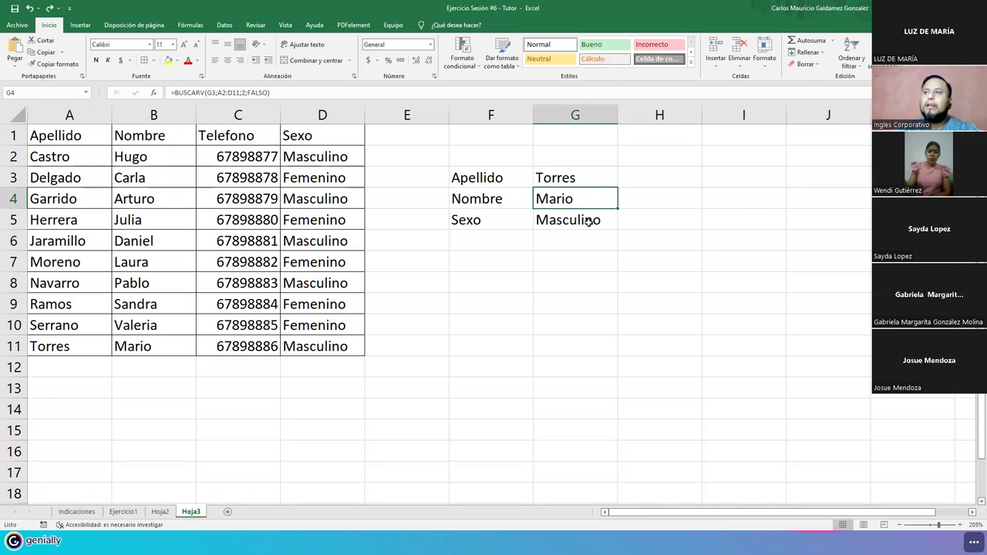
pyautogui.moveTo(85, 136); pyautogui.dragTo(307, 340)
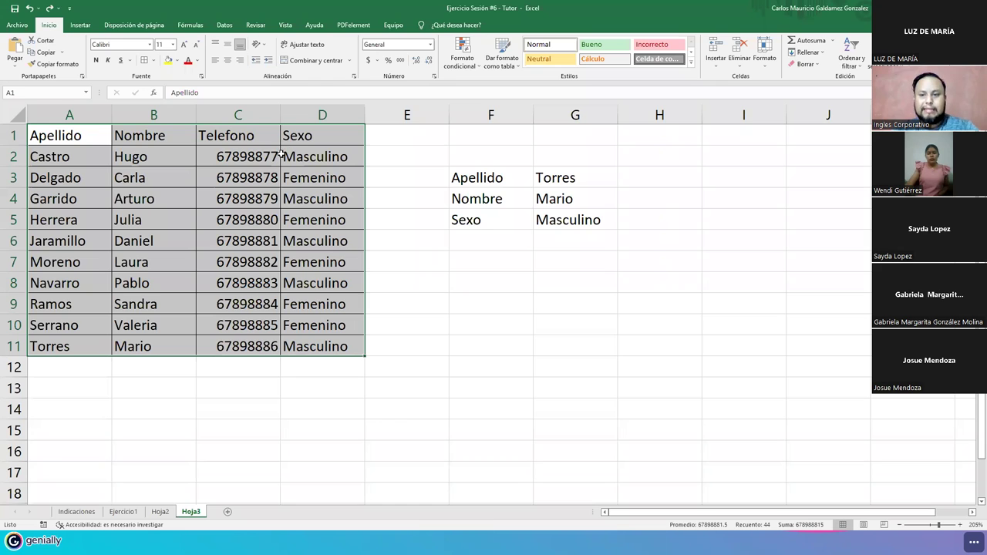
# - Insert a new column before Apellido with the header DUI in A1
pyautogui.click(77, 153)
pyautogui.click(77, 136)
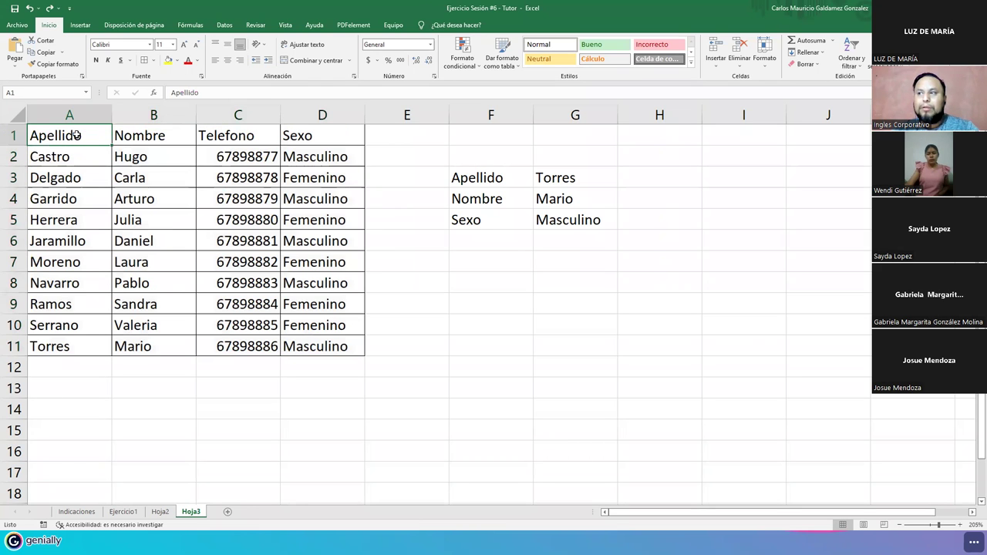
pyautogui.rightClick(59, 114)
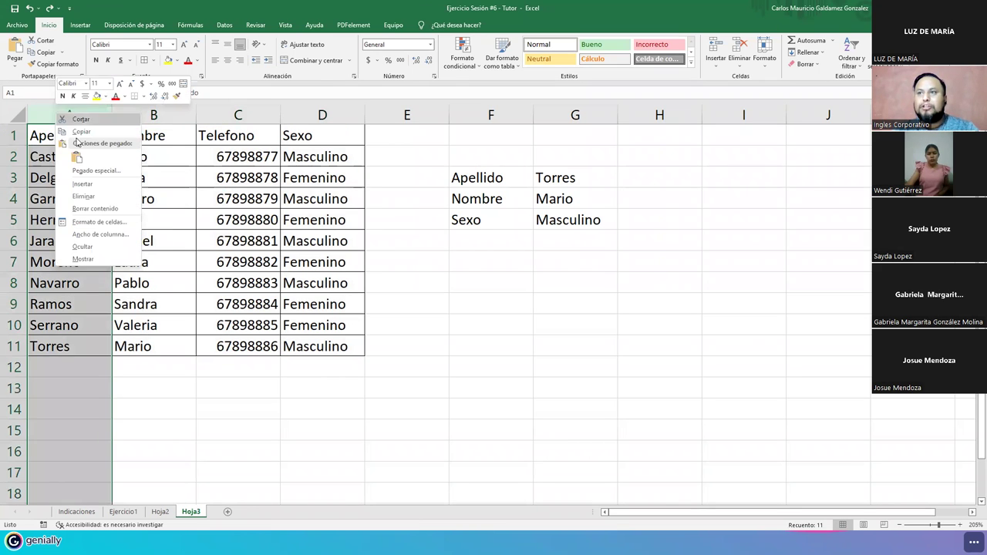
pyautogui.click(98, 186)
pyautogui.click(78, 134)
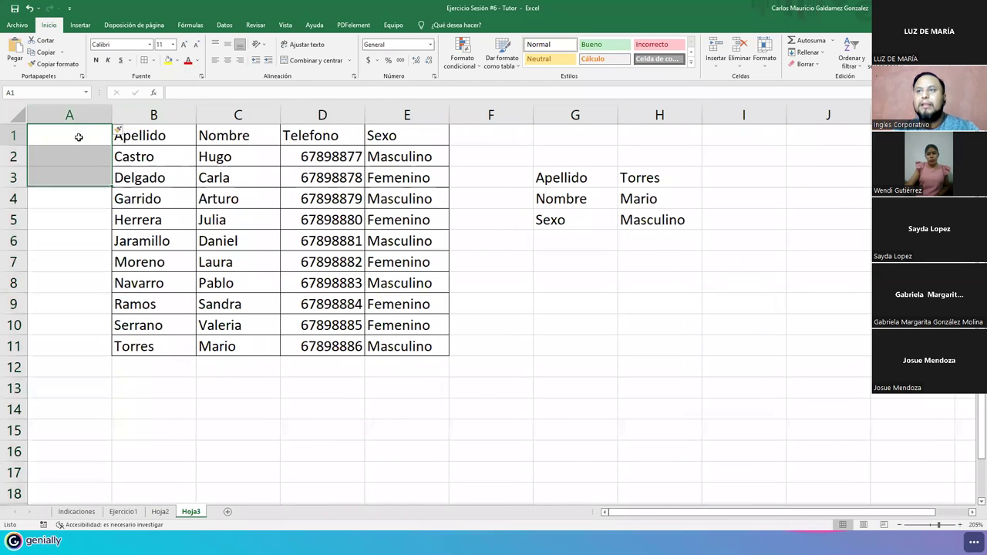
pyautogui.write('DUI')
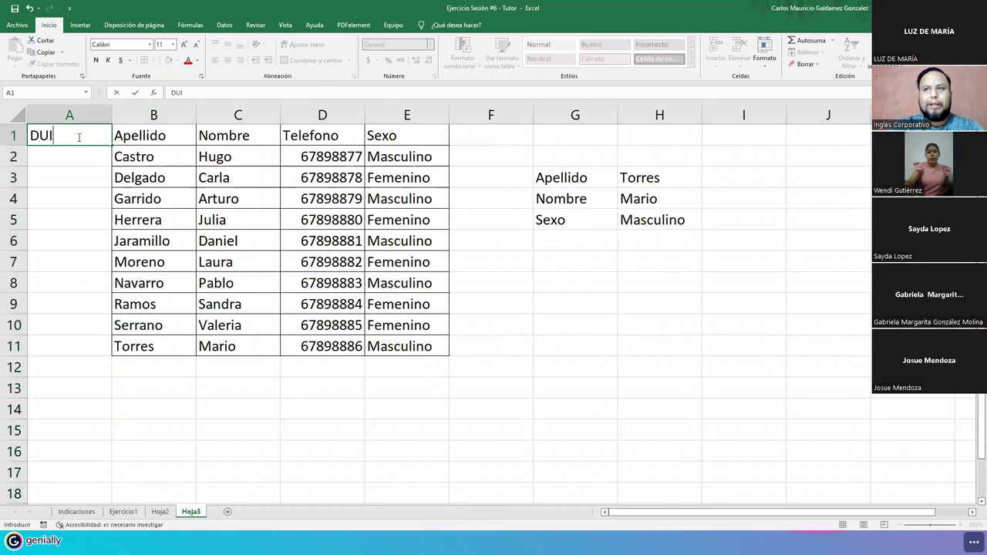
pyautogui.press('Return')
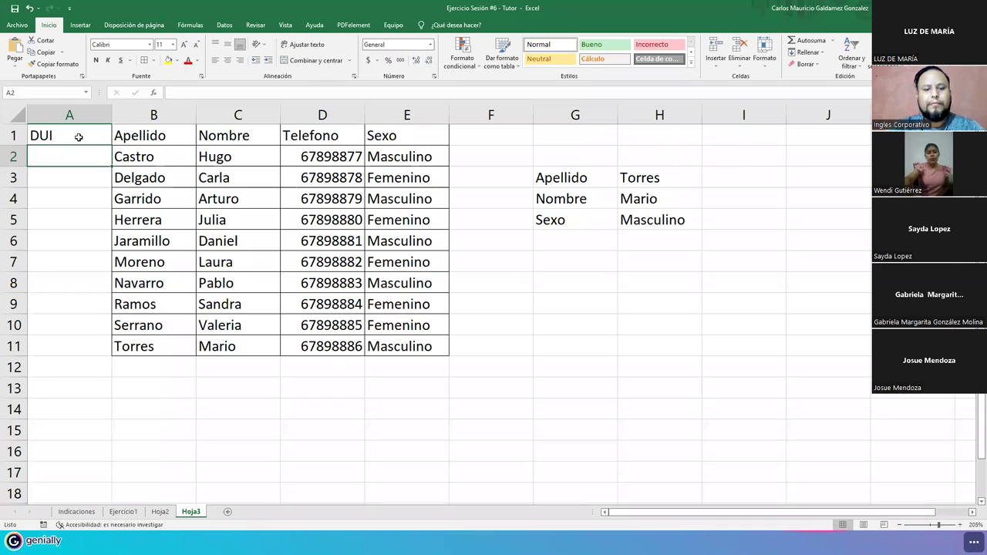
# - Enter DUI 12435678-9 in A2 and fill it down to A11
pyautogui.press('BackSpace')
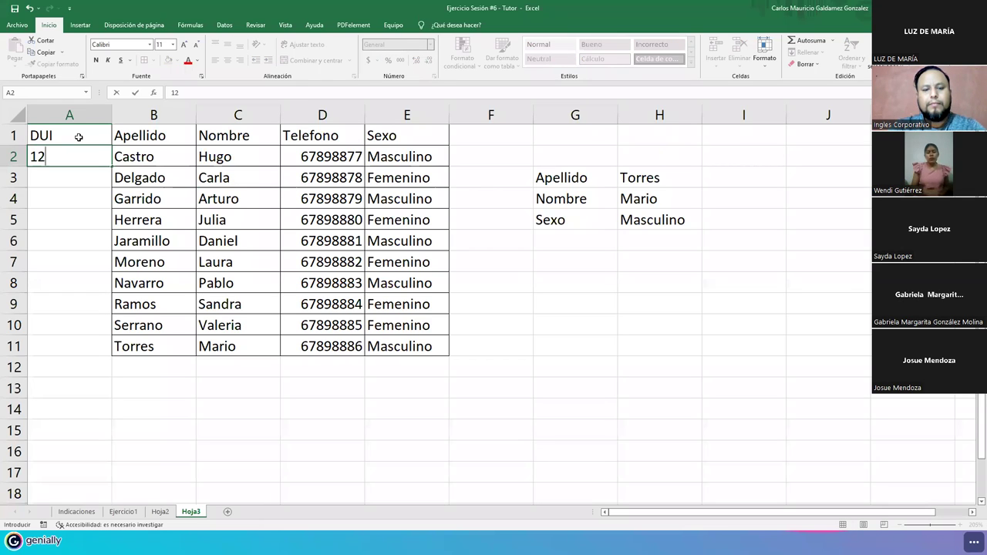
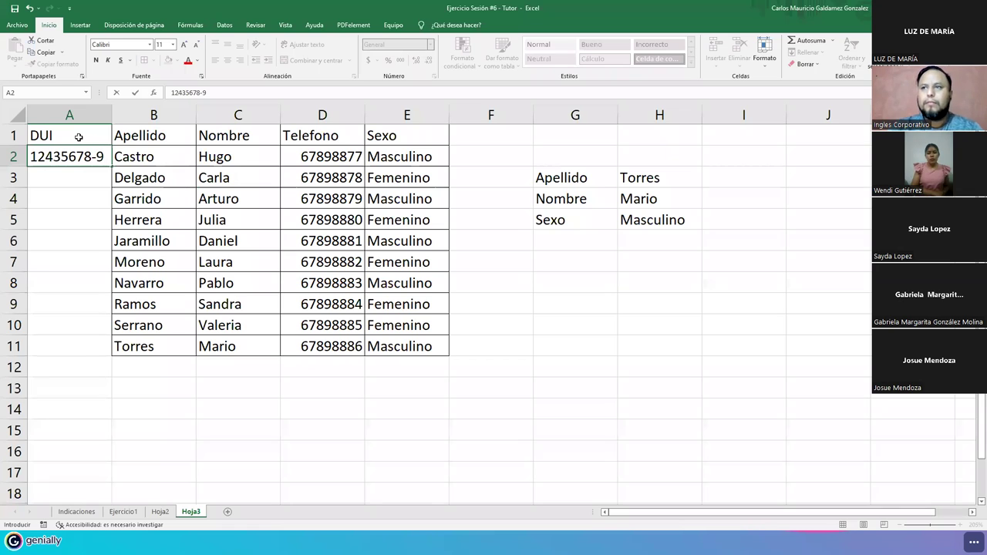
pyautogui.press('Return')
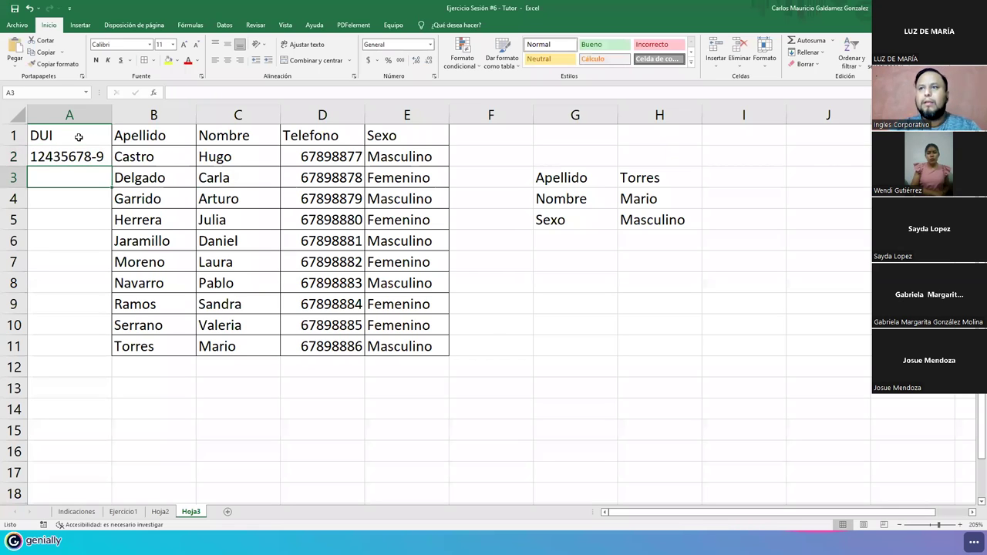
pyautogui.click(96, 162)
pyautogui.moveTo(112, 166); pyautogui.dragTo(88, 346)
pyautogui.press('Down')
# - Correct the DUI number suffixes in A3 through A6
pyautogui.press('F2')
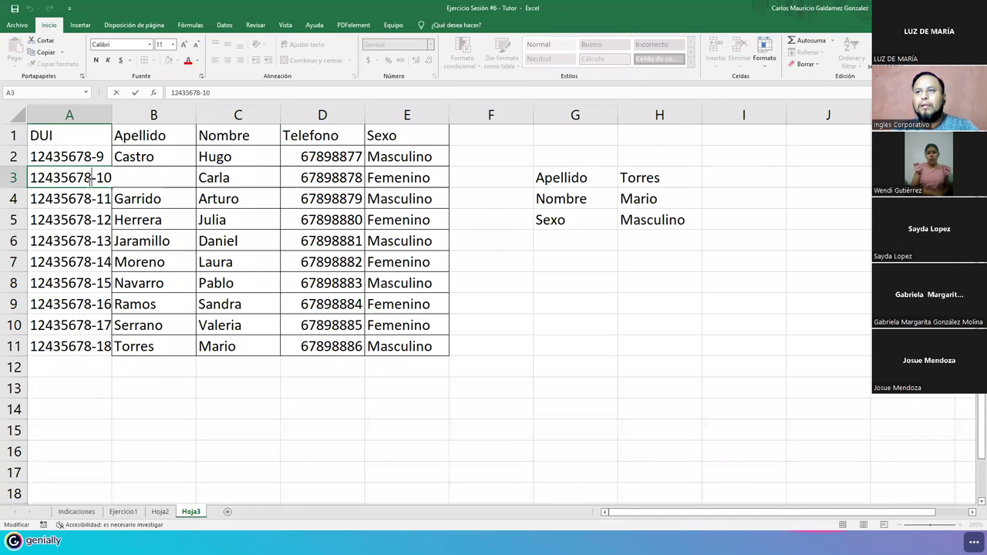
pyautogui.press('BackSpace')
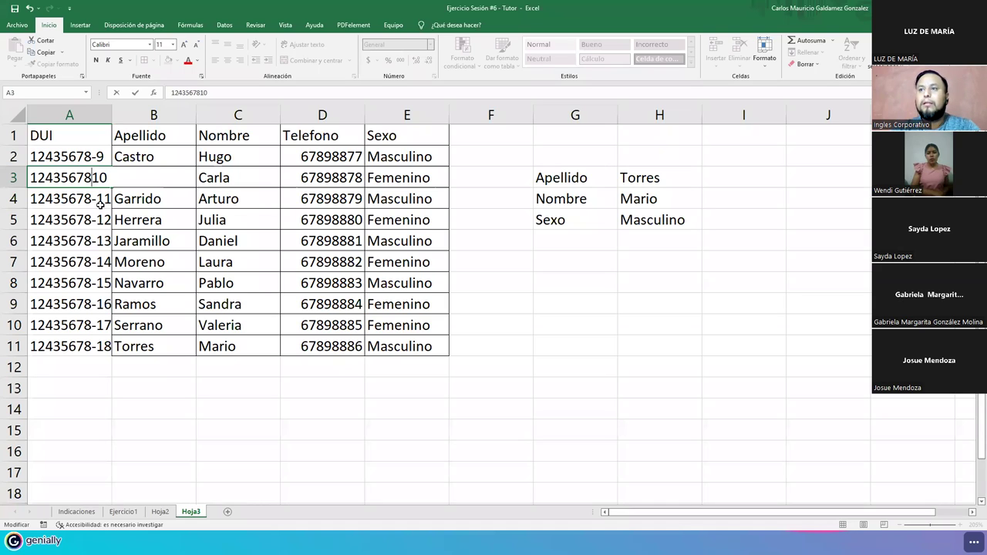
pyautogui.write('-')
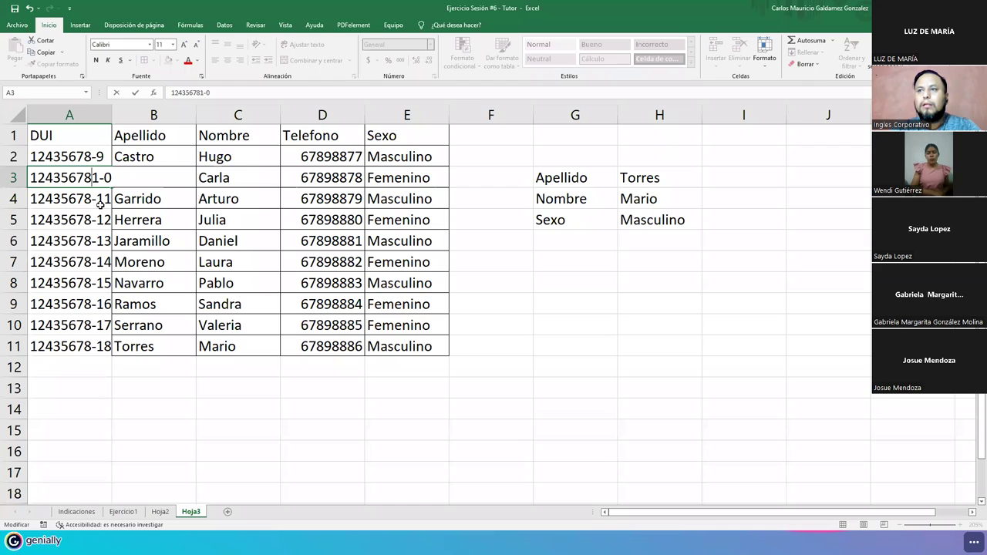
pyautogui.press('Left')
pyautogui.press('BackSpace')
pyautogui.press('Return')
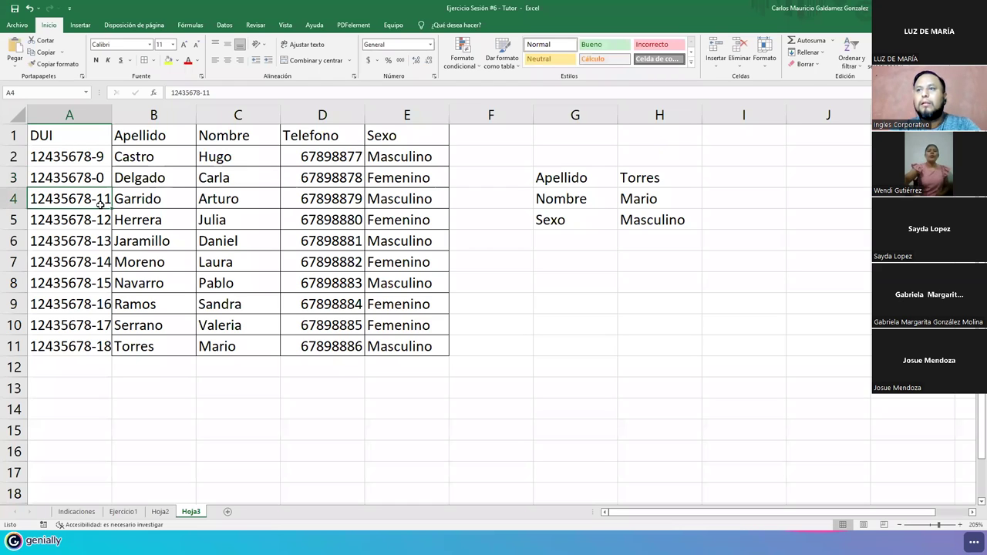
pyautogui.doubleClick(101, 202)
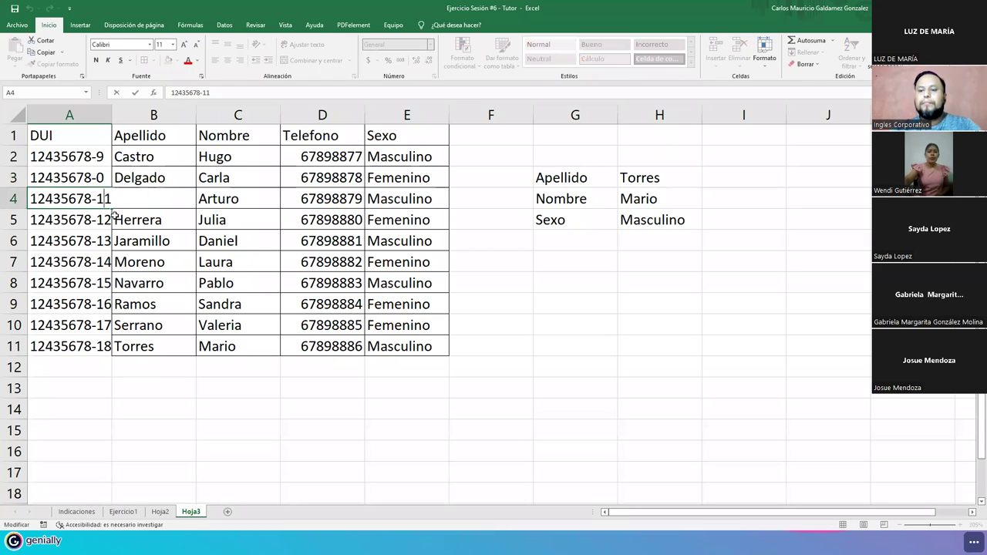
pyautogui.press('BackSpace')
pyautogui.press('Return')
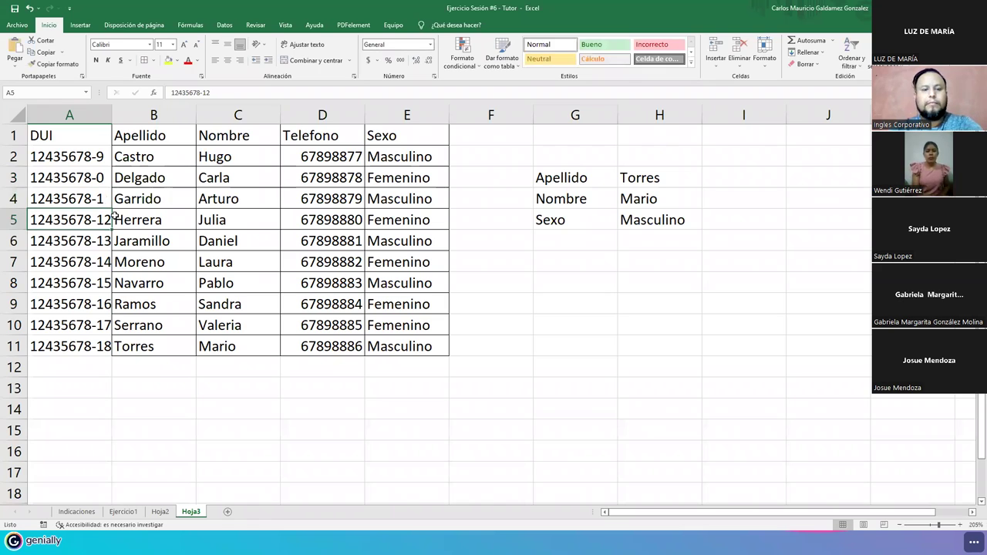
pyautogui.doubleClick(114, 217)
pyautogui.press('Left')
pyautogui.press('BackSpace')
pyautogui.press('Return')
pyautogui.press('F2')
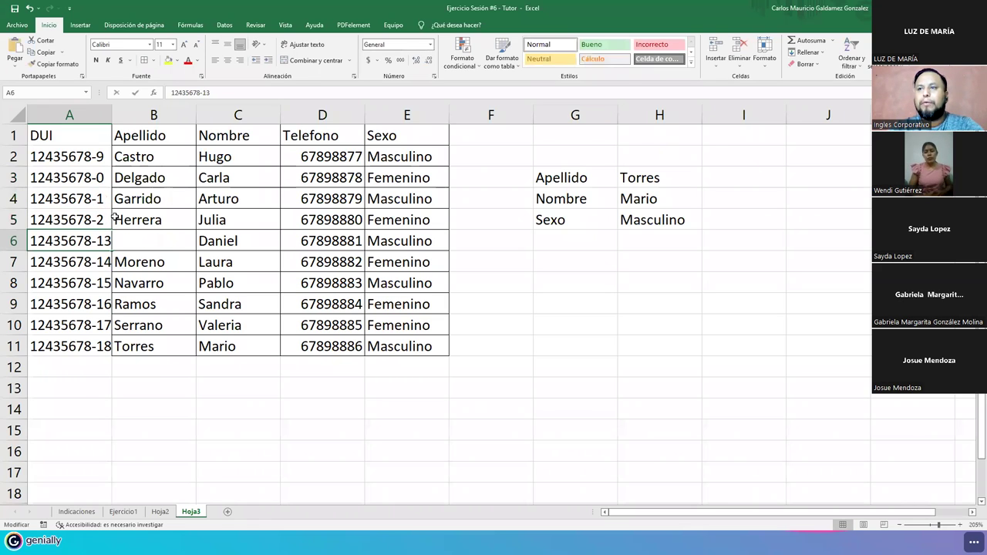
pyautogui.press('Left')
pyautogui.press('BackSpace')
pyautogui.press('Return')
# - Correct the DUI number suffixes in A7 through A11
pyautogui.press('F2')
pyautogui.press('Left')
pyautogui.press('BackSpace')
pyautogui.press('Return')
pyautogui.press('F2')
pyautogui.press('Left')
pyautogui.press('BackSpace')
pyautogui.hotkey('ctrl', 'Return')
pyautogui.press('Return')
pyautogui.press('F2')
pyautogui.press('Left')
pyautogui.press('BackSpace')
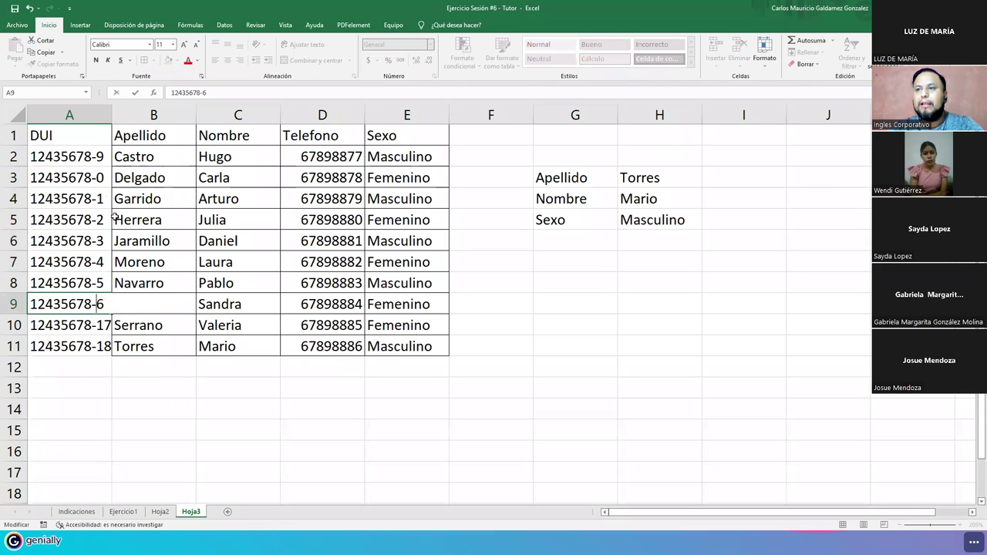
pyautogui.press('Return')
pyautogui.press('F2')
pyautogui.press('Left')
pyautogui.press('BackSpace')
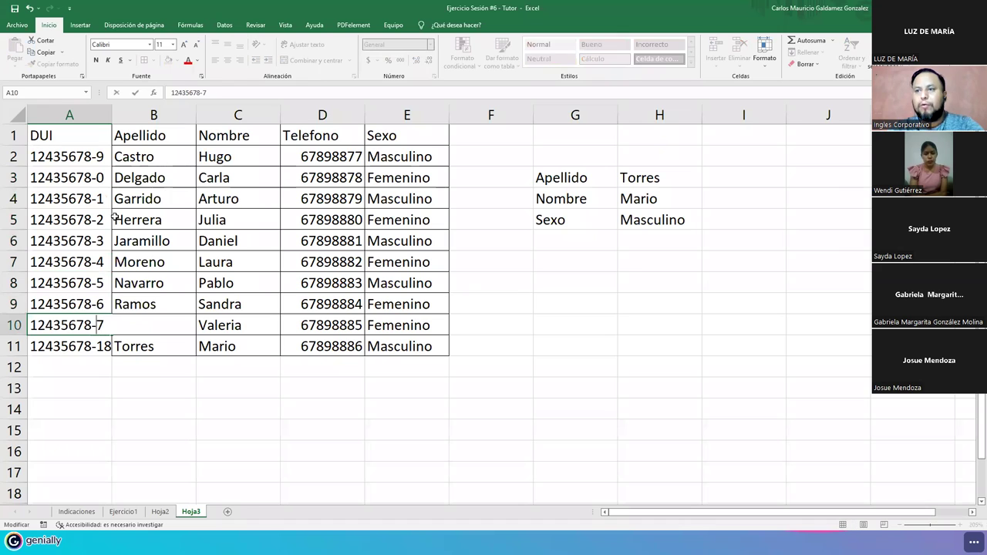
pyautogui.press('Return')
pyautogui.press('F2')
pyautogui.press('Left')
pyautogui.press('BackSpace')
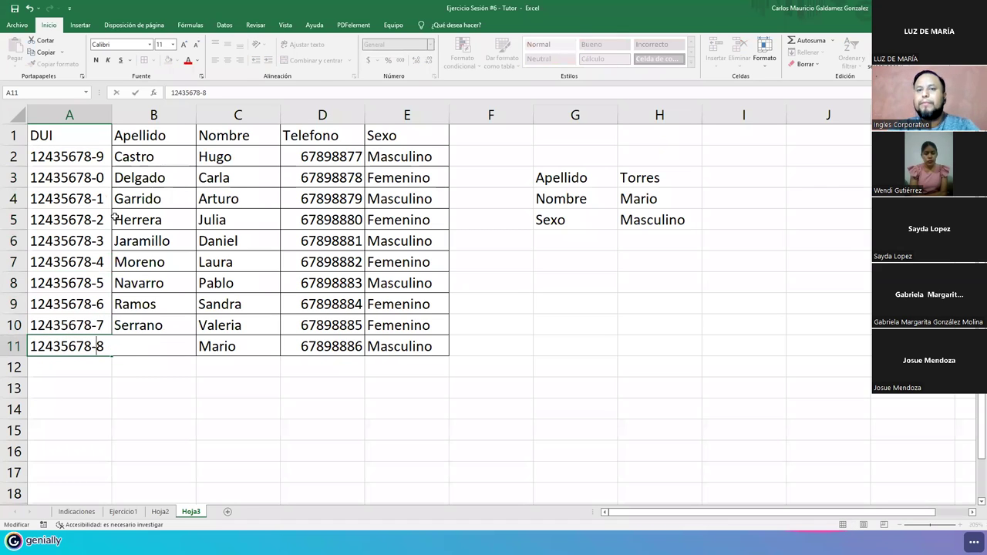
pyautogui.press('Return')
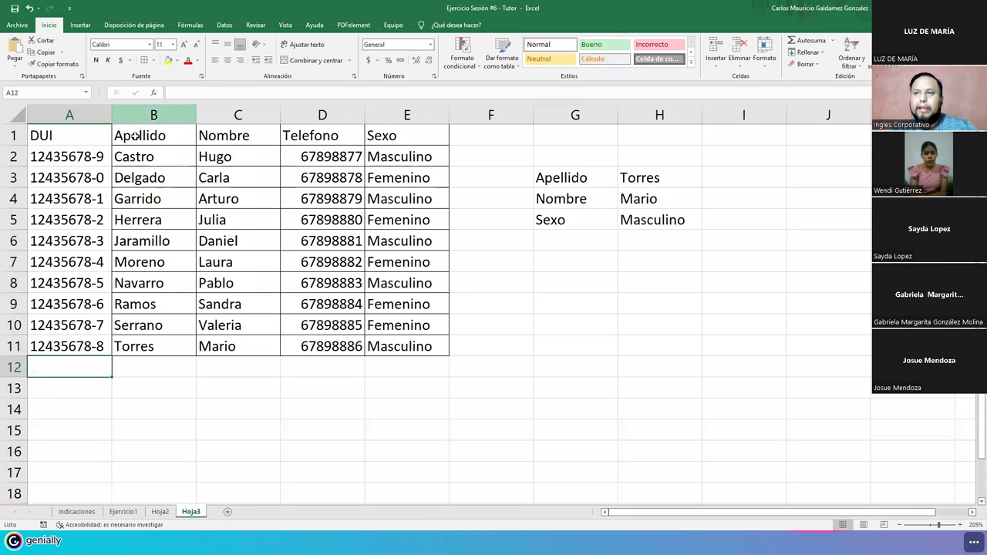
# - Apply Todos los bordes to the whole table A1:E11
pyautogui.click(60, 160)
pyautogui.moveTo(60, 159); pyautogui.dragTo(65, 348)
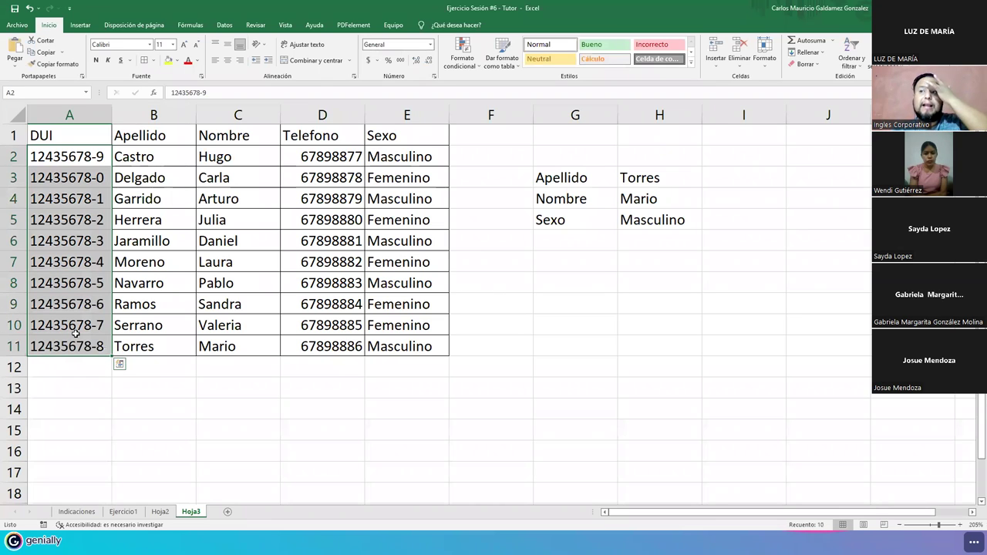
pyautogui.moveTo(70, 135); pyautogui.dragTo(382, 347)
pyautogui.click(144, 61)
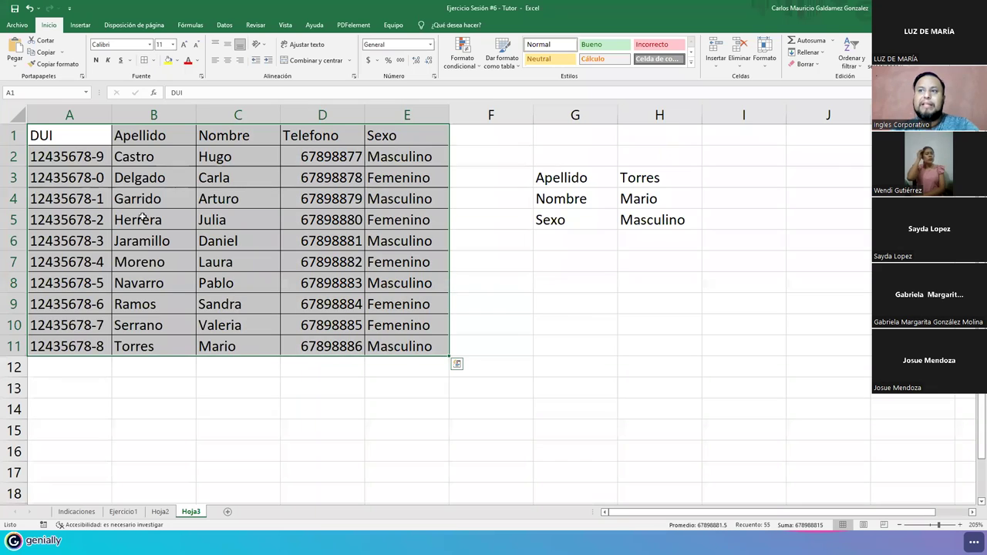
pyautogui.click(143, 218)
# - Review the bordered table, then select the old lookup panel G3:H5
pyautogui.moveTo(81, 144); pyautogui.dragTo(371, 341)
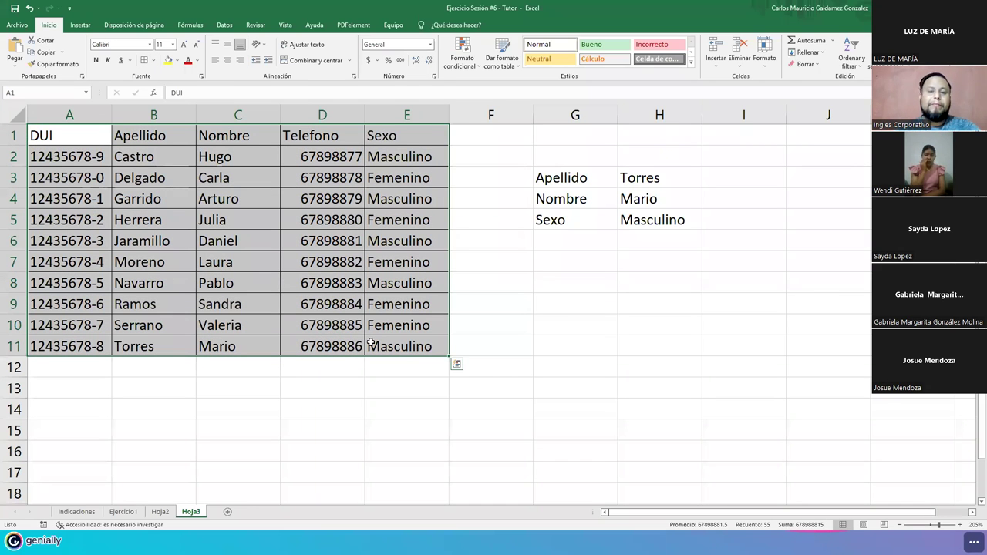
pyautogui.click(336, 341)
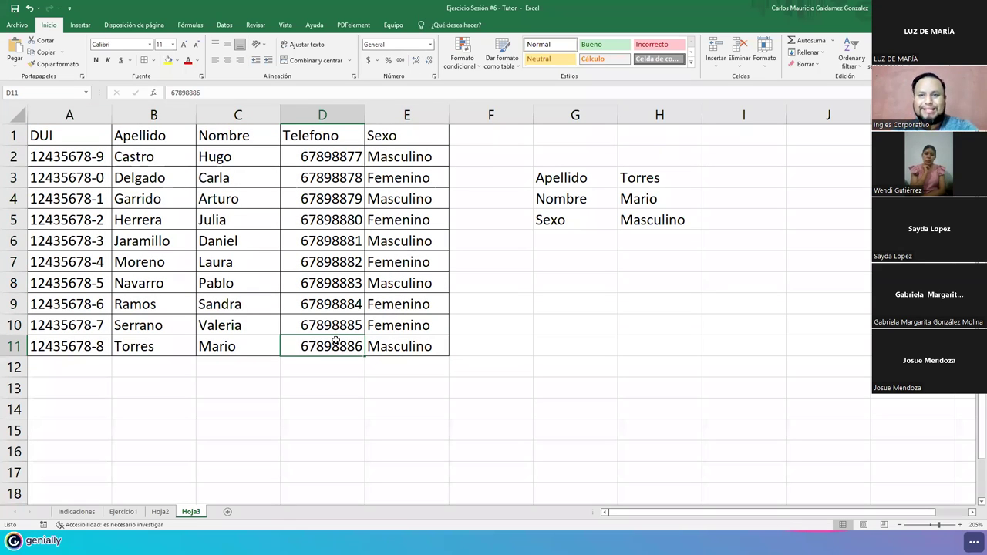
pyautogui.click(77, 136)
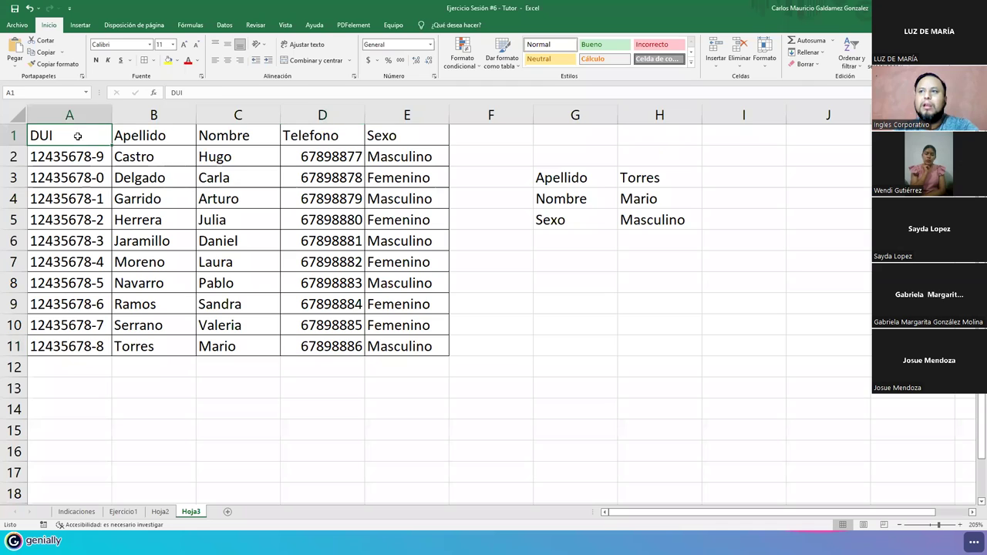
pyautogui.moveTo(54, 156); pyautogui.dragTo(410, 158)
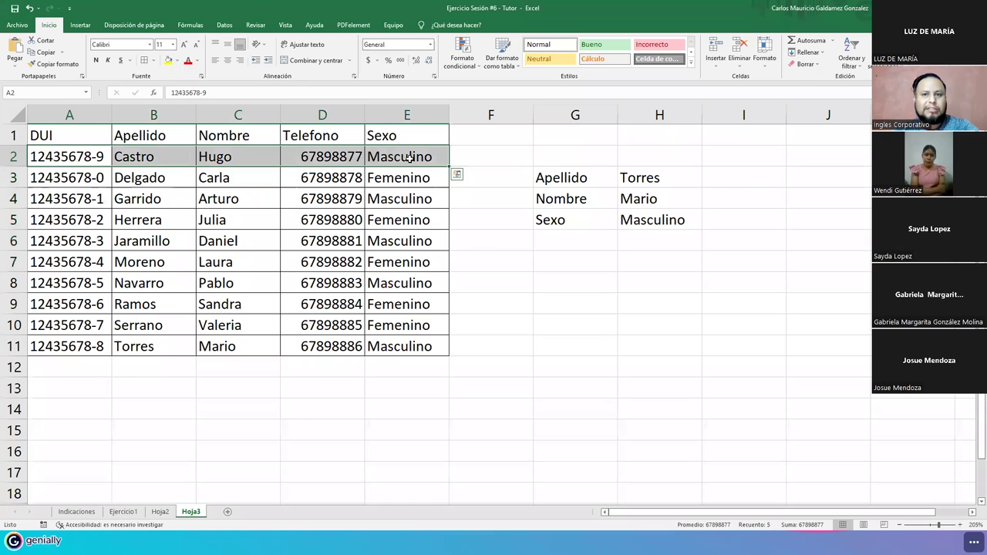
pyautogui.click(70, 156)
pyautogui.moveTo(557, 179); pyautogui.dragTo(647, 222)
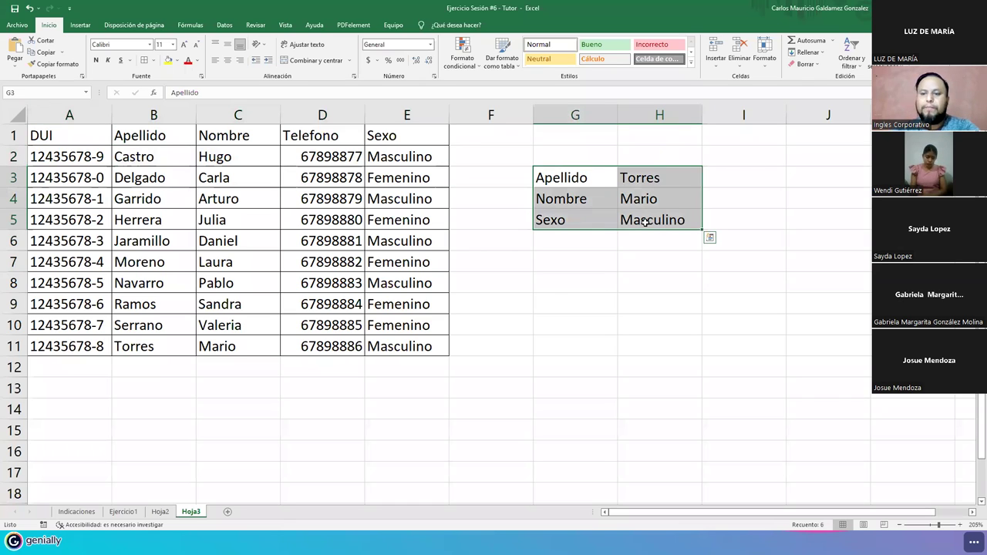
# - Clear the old G3:H5 panel and type labels DUI, Apellidos and Nombre in G3:G5
pyautogui.press('Delete')
pyautogui.click(566, 182)
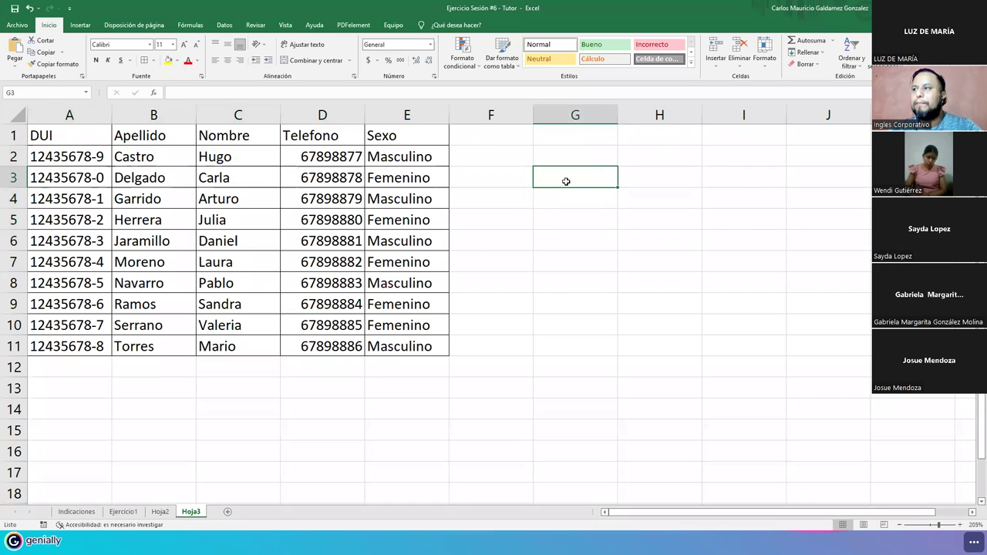
pyautogui.write('DUI')
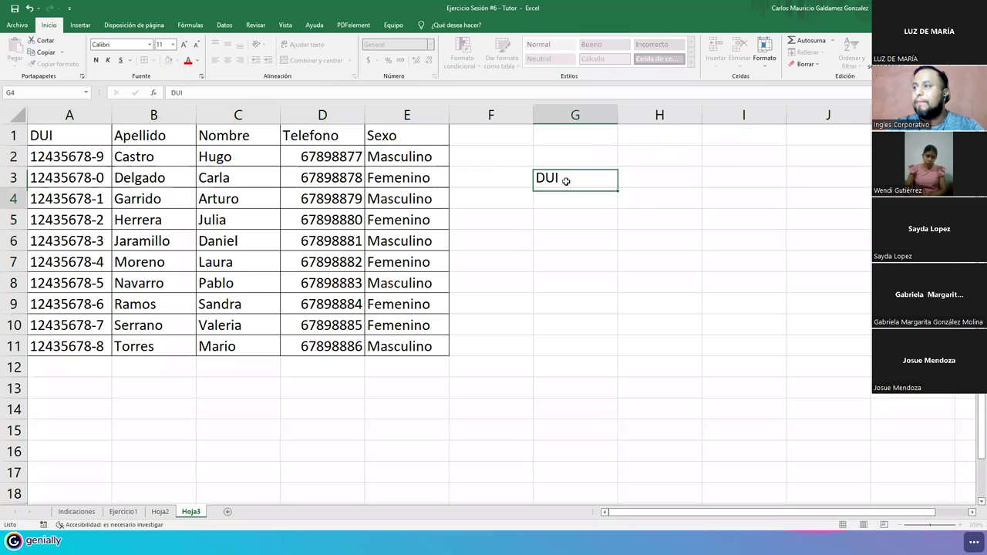
pyautogui.press('Return')
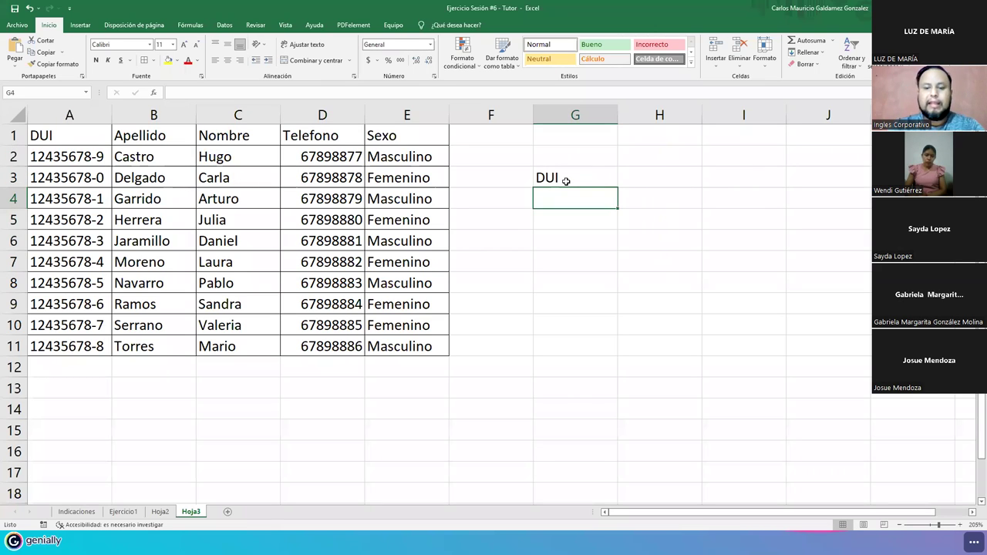
pyautogui.write('Apellidos')
pyautogui.press('Return')
pyautogui.write('Nombre')
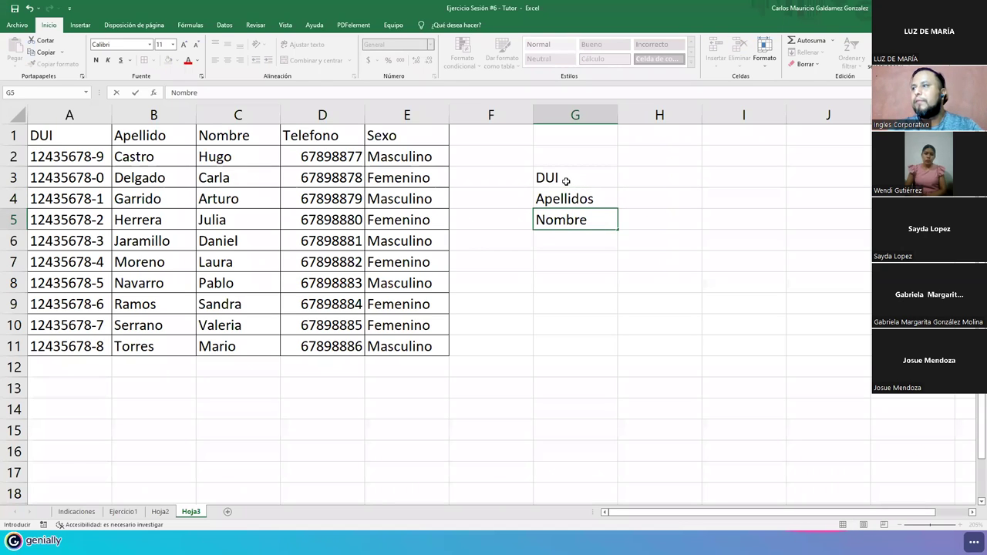
# - Move the three labels to I3:I5 and autofit column E to its text
pyautogui.moveTo(565, 180); pyautogui.dragTo(751, 220)
pyautogui.doubleClick(449, 114)
pyautogui.click(450, 135)
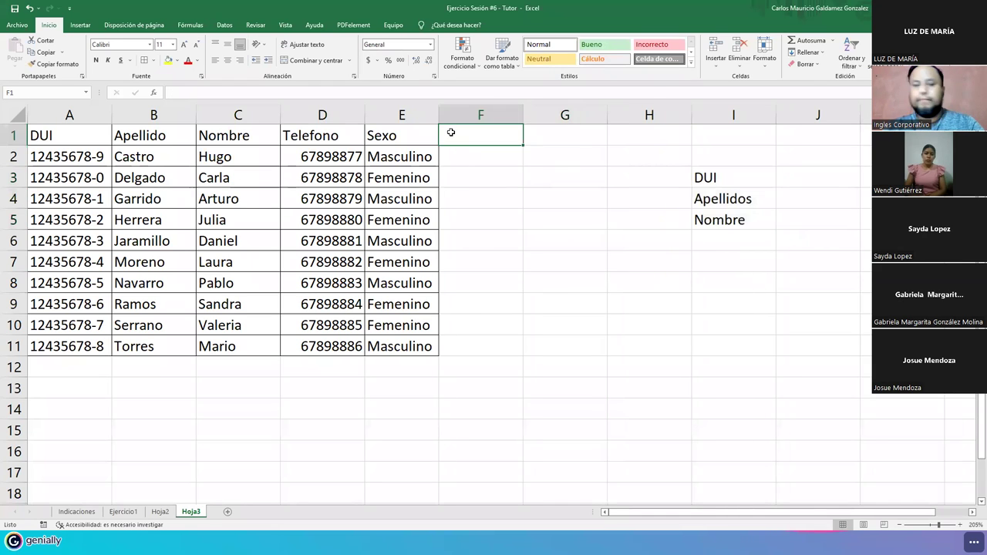
# - Add the headers Sueldo in F1 and Hijos in G1, selecting F1:G11
pyautogui.write('Suekd')
pyautogui.press('BackSpace')
pyautogui.press('BackSpace')
pyautogui.write(',d')
pyautogui.press('BackSpace')
pyautogui.press('BackSpace')
pyautogui.write('ldo')
pyautogui.press('Tab')
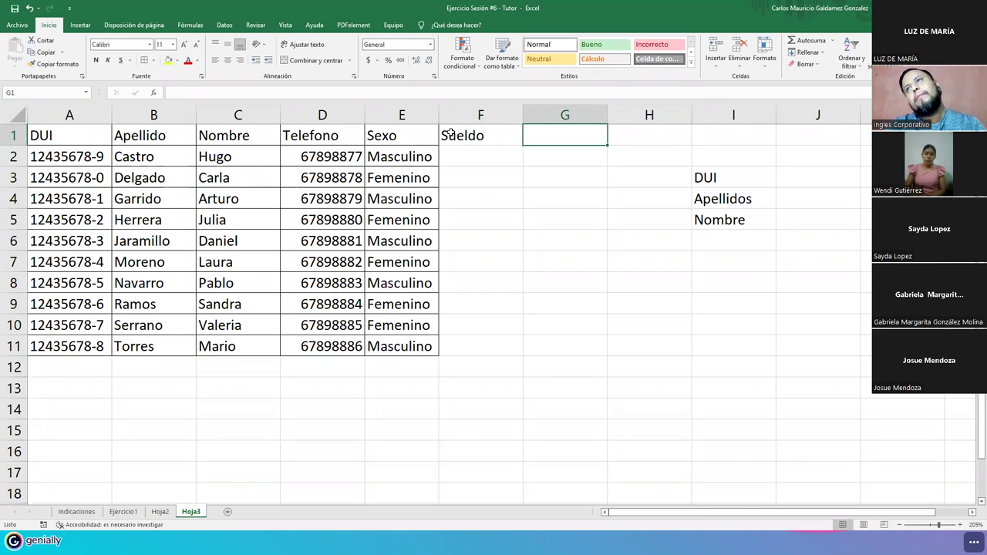
pyautogui.write('Hijos')
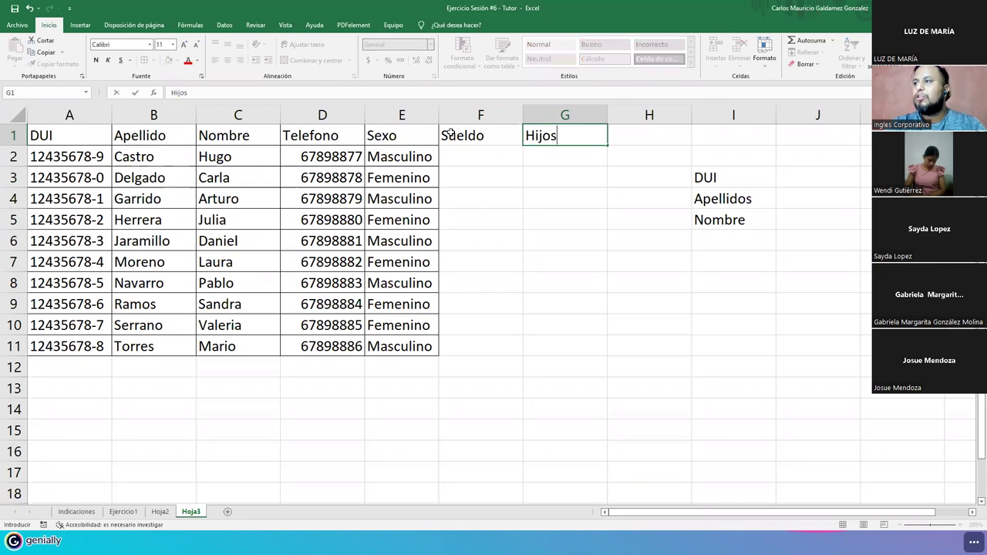
pyautogui.press('Return')
pyautogui.moveTo(451, 133); pyautogui.dragTo(531, 353)
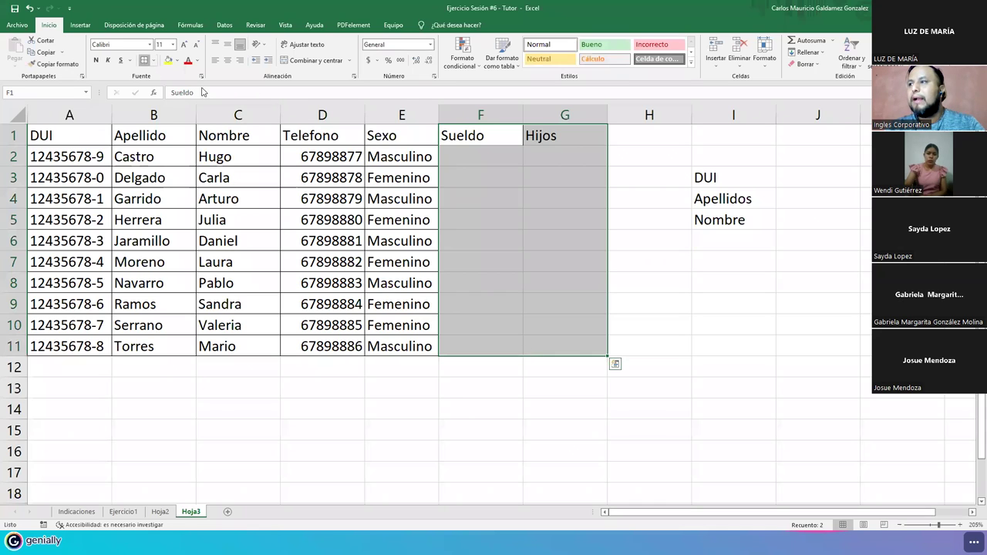
# - Enter salaries 340, 450, 432, 435, 440, 380, 459, 500, 375 and 505 in F2:F11
pyautogui.click(484, 156)
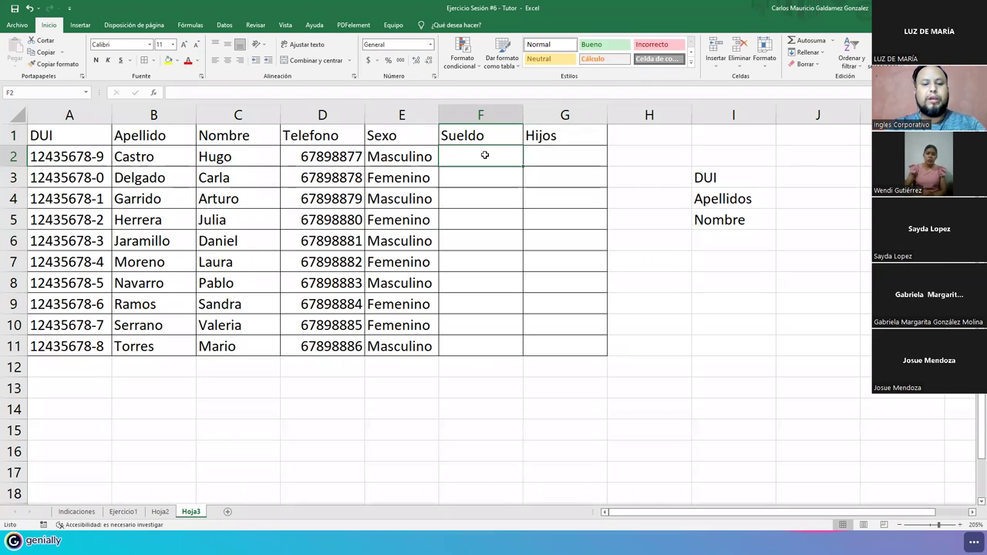
pyautogui.write('340')
pyautogui.press('Return')
pyautogui.write('450')
pyautogui.press('Return')
pyautogui.write('432')
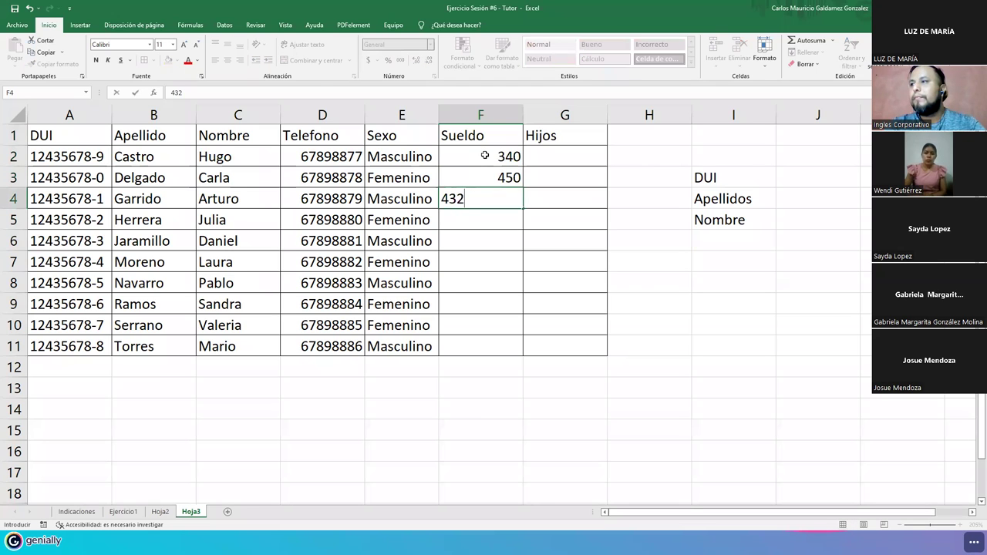
pyautogui.press('Return')
pyautogui.write('435')
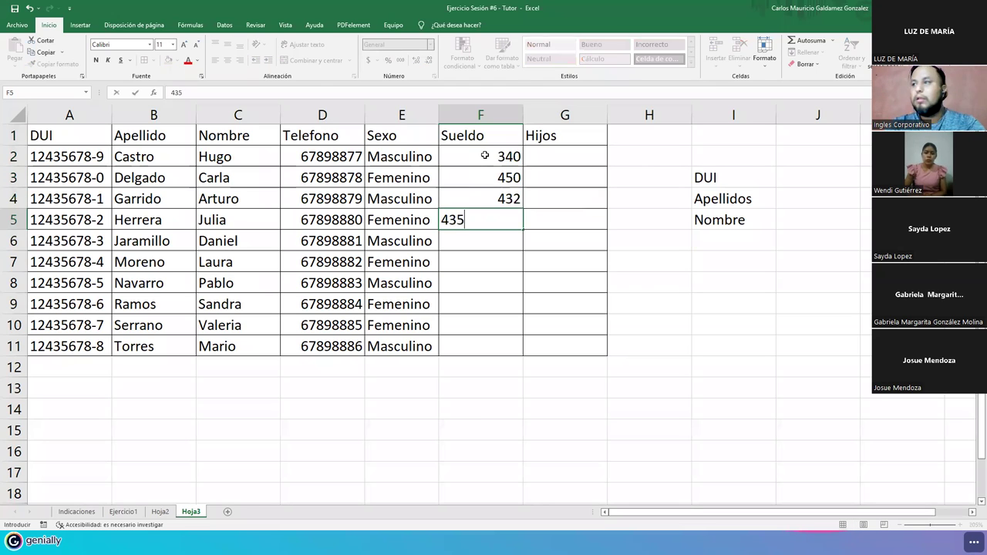
pyautogui.press('Return')
pyautogui.write('44')
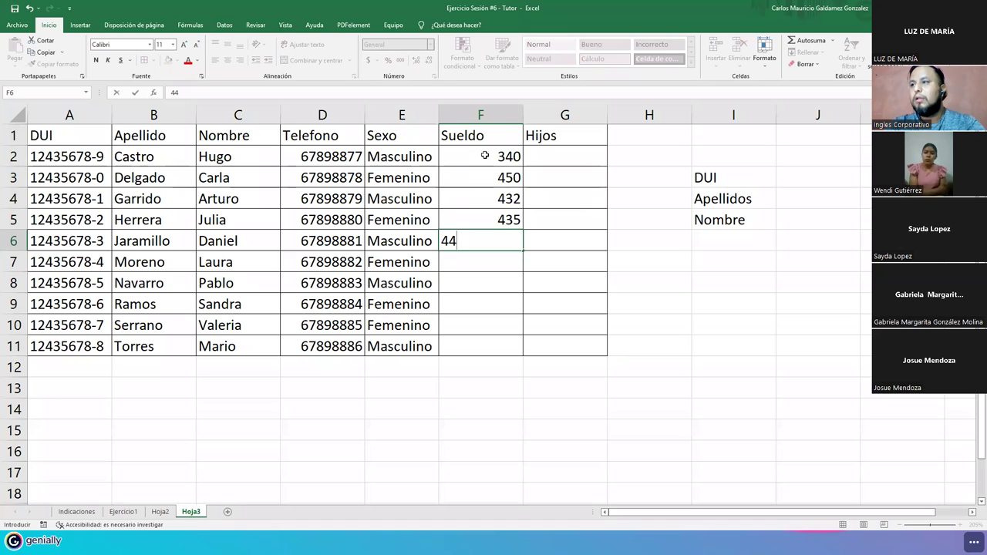
pyautogui.write('0')
pyautogui.press('Return')
pyautogui.write('380')
pyautogui.press('Return')
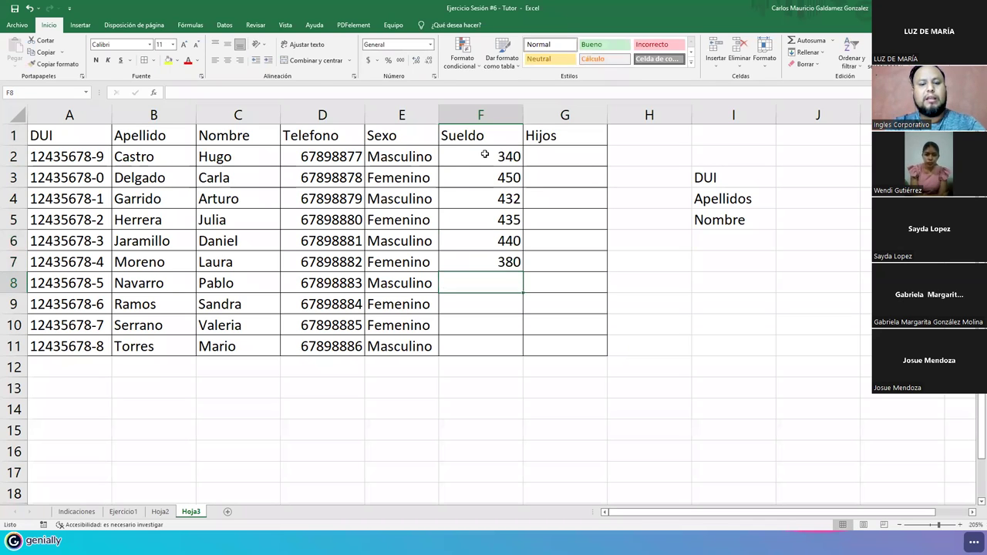
pyautogui.write('459')
pyautogui.press('Return')
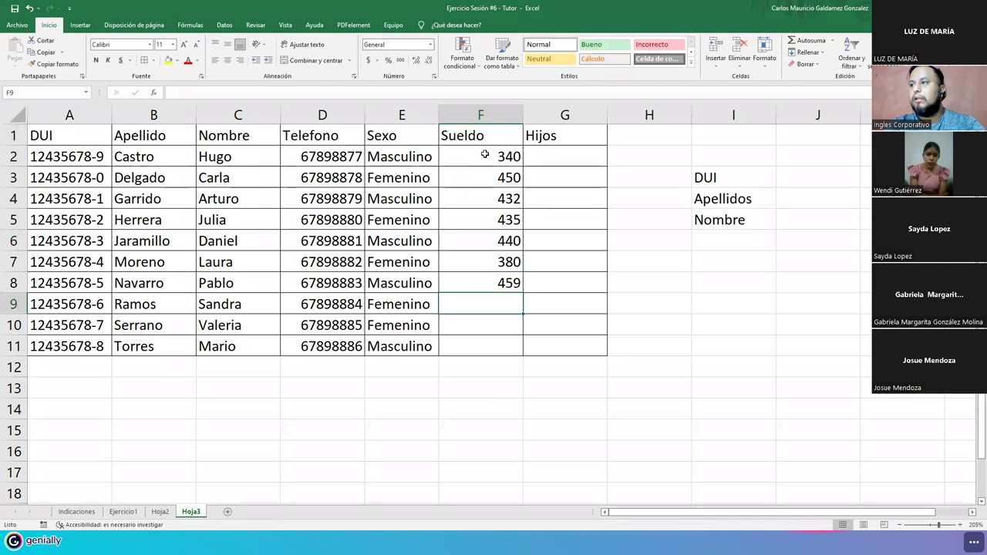
pyautogui.write('500')
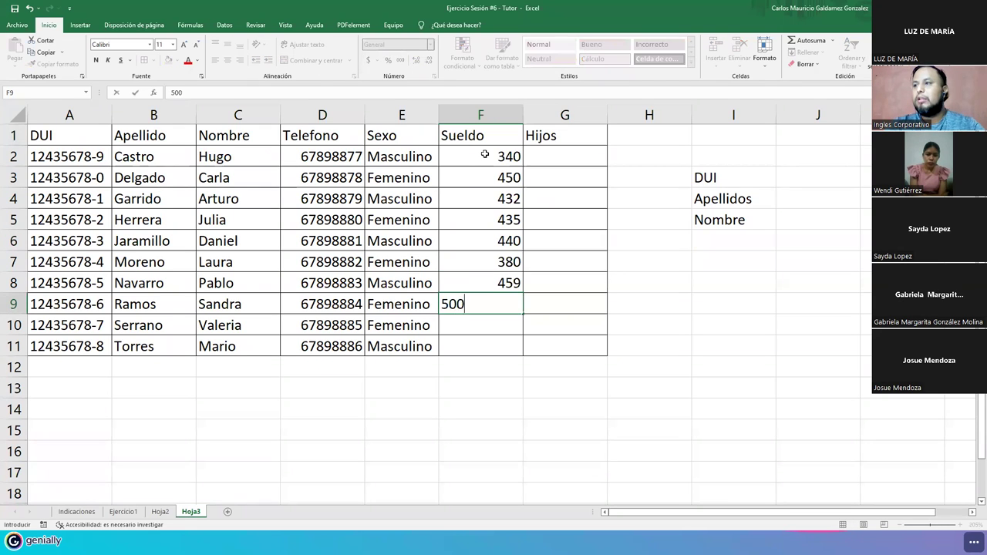
pyautogui.press('Return')
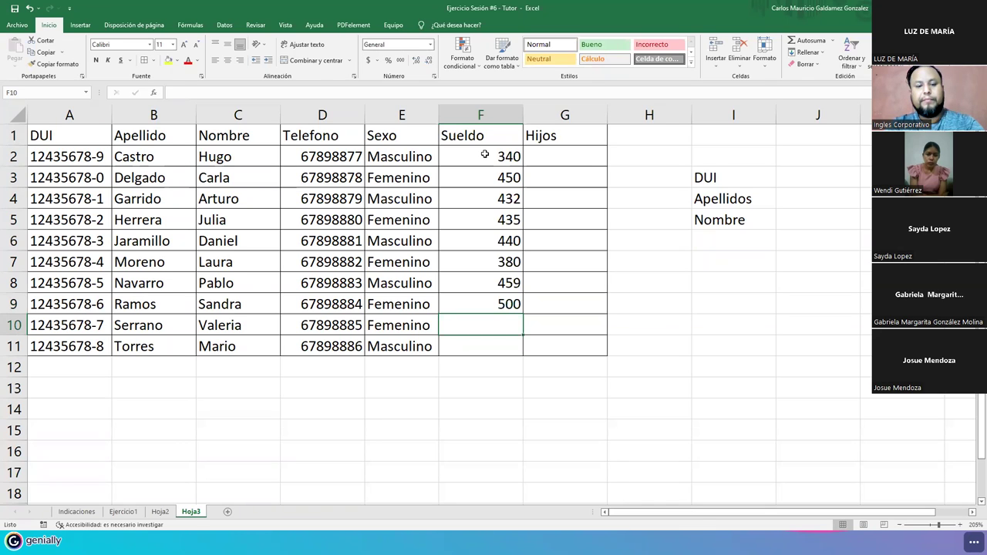
pyautogui.write('375')
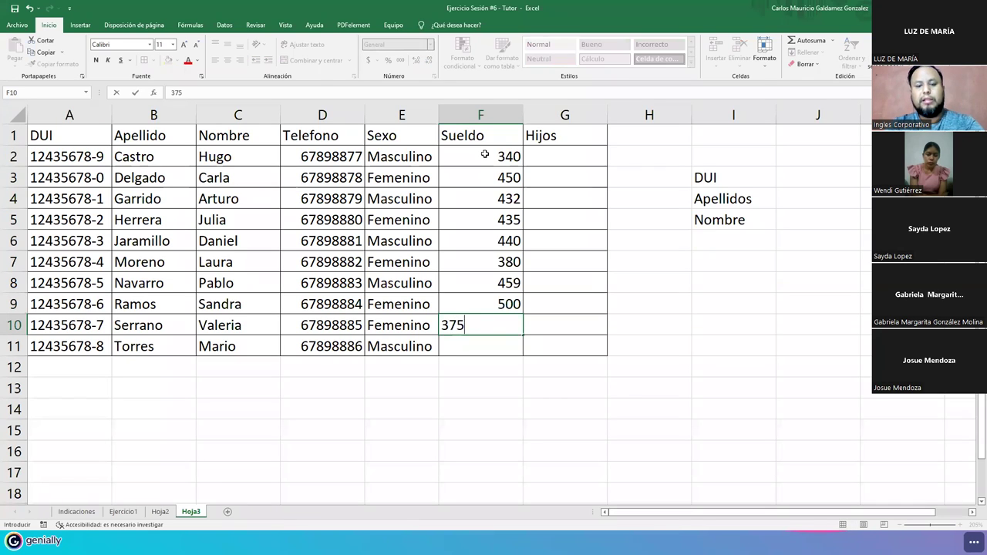
pyautogui.press('Return')
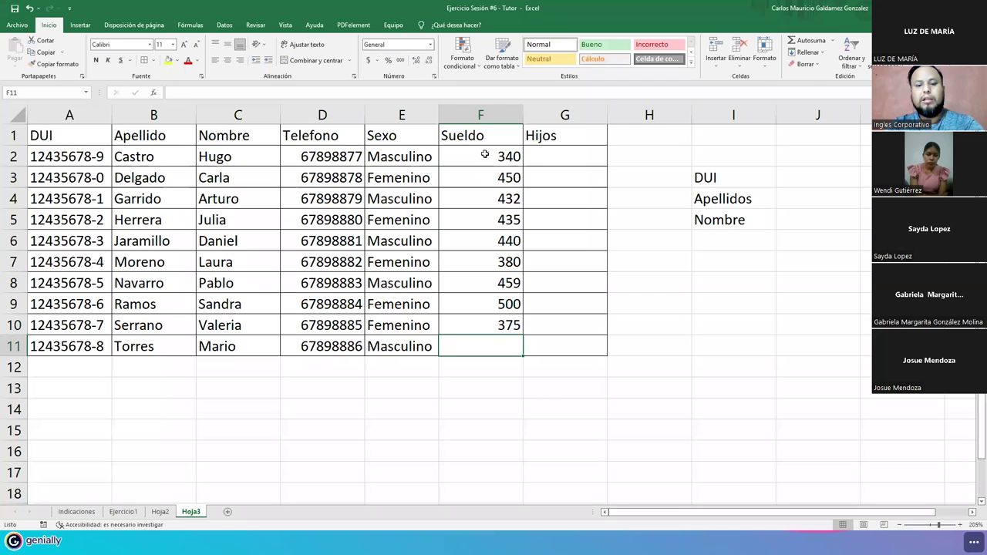
pyautogui.write('505')
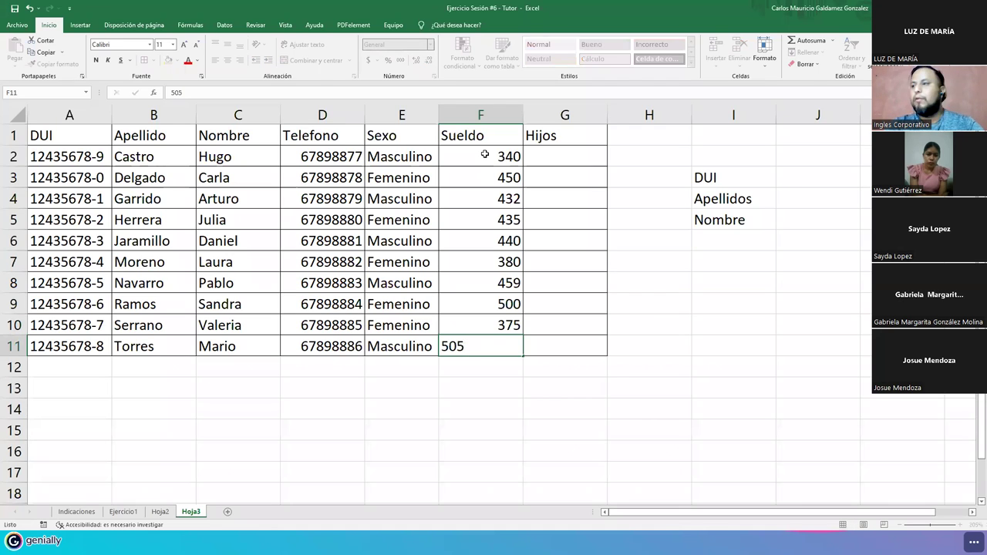
pyautogui.press('Return')
pyautogui.click(554, 158)
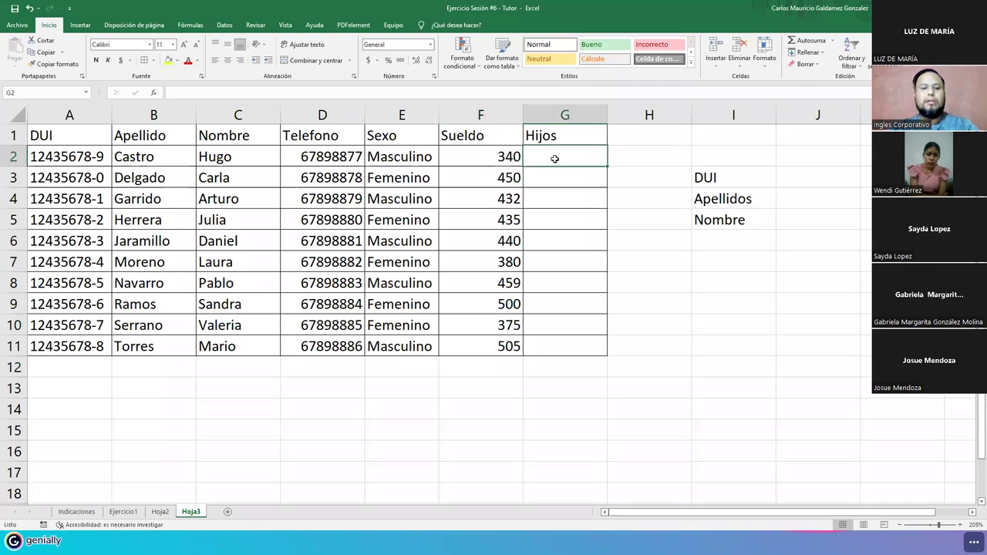
# - Enter the Hijos answers Si, No, Si, Si, Si, Si, No, No, Si, Si in G2:G11
pyautogui.write('Si')
pyautogui.press('Return')
pyautogui.write('no')
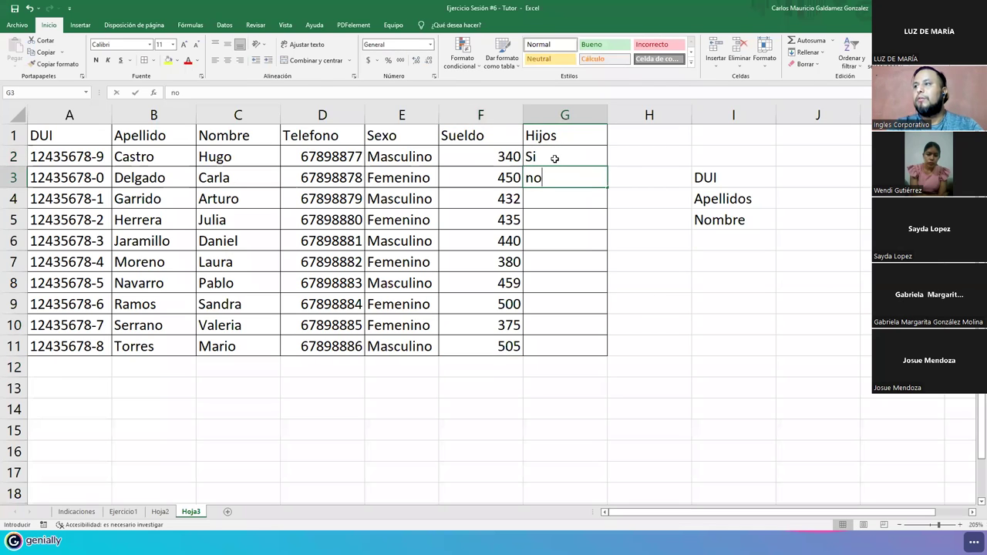
pyautogui.press('BackSpace')
pyautogui.press('BackSpace')
pyautogui.write('No')
pyautogui.press('Return')
pyautogui.write('Si')
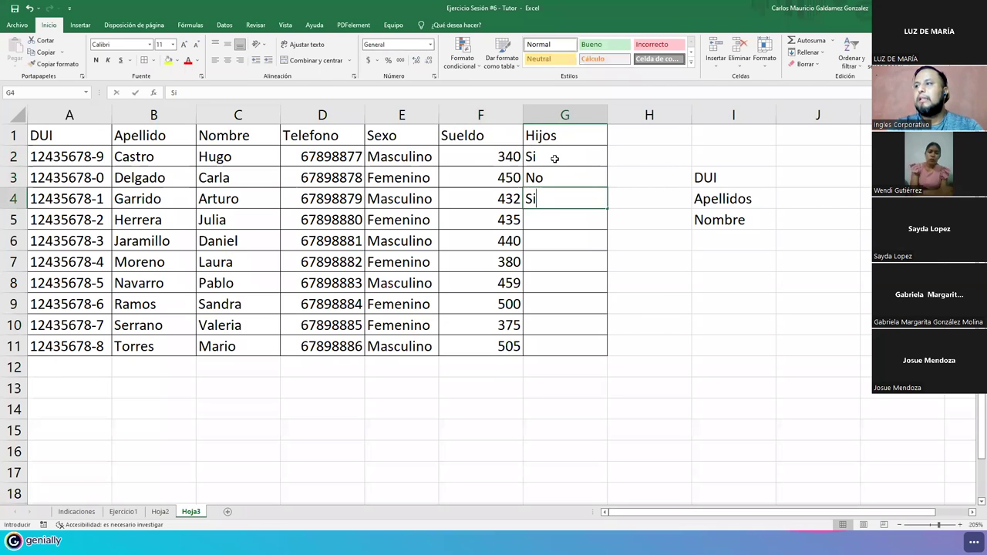
pyautogui.press('Return')
pyautogui.write('Si')
pyautogui.press('Return')
pyautogui.write('Si')
pyautogui.press('Return')
pyautogui.write('Si')
pyautogui.press('Return')
pyautogui.write('No')
pyautogui.press('Return')
pyautogui.write('No')
pyautogui.press('Return')
pyautogui.write('Si')
pyautogui.press('Return')
pyautogui.write('Si')
pyautogui.press('Return')
# - Autofit column G to the Hijos answers and center G2:G11
pyautogui.moveTo(554, 158); pyautogui.dragTo(554, 347)
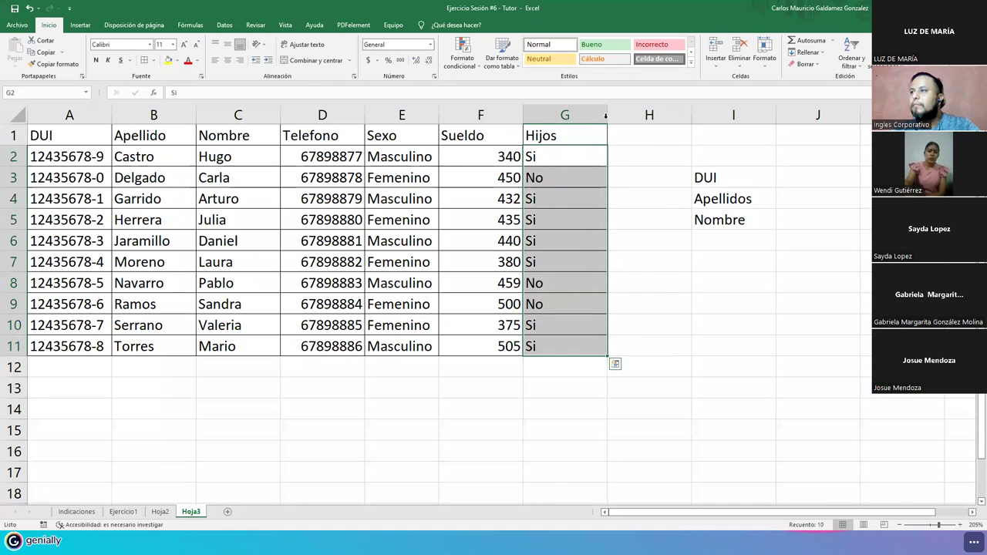
pyautogui.doubleClick(606, 116)
pyautogui.moveTo(543, 156); pyautogui.dragTo(526, 353)
pyautogui.click(227, 60)
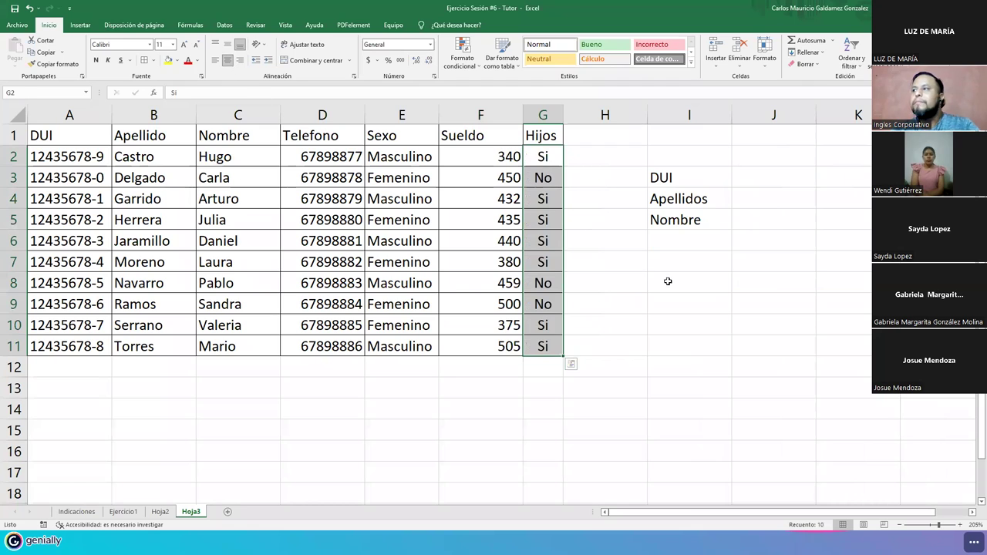
pyautogui.click(688, 238)
pyautogui.click(668, 177)
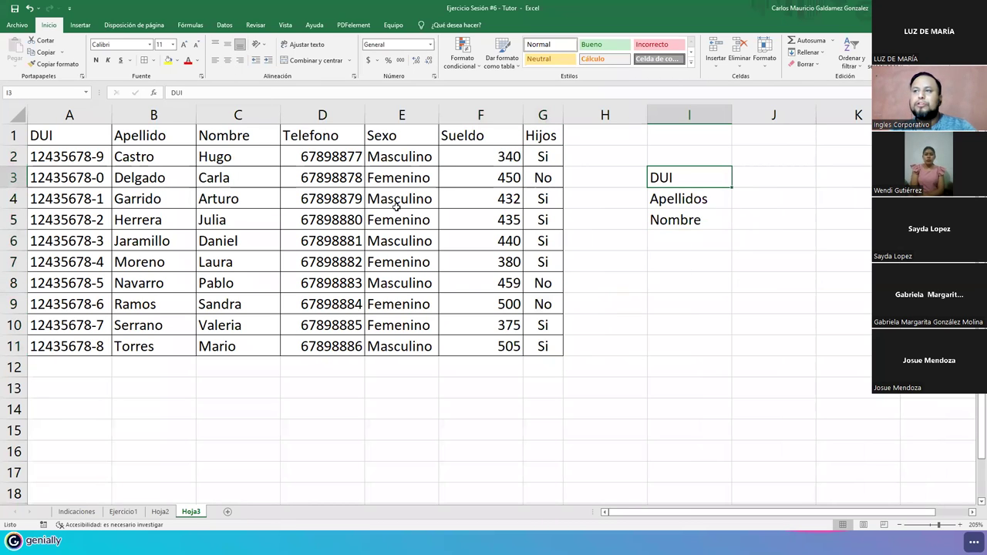
pyautogui.moveTo(61, 134); pyautogui.dragTo(542, 347)
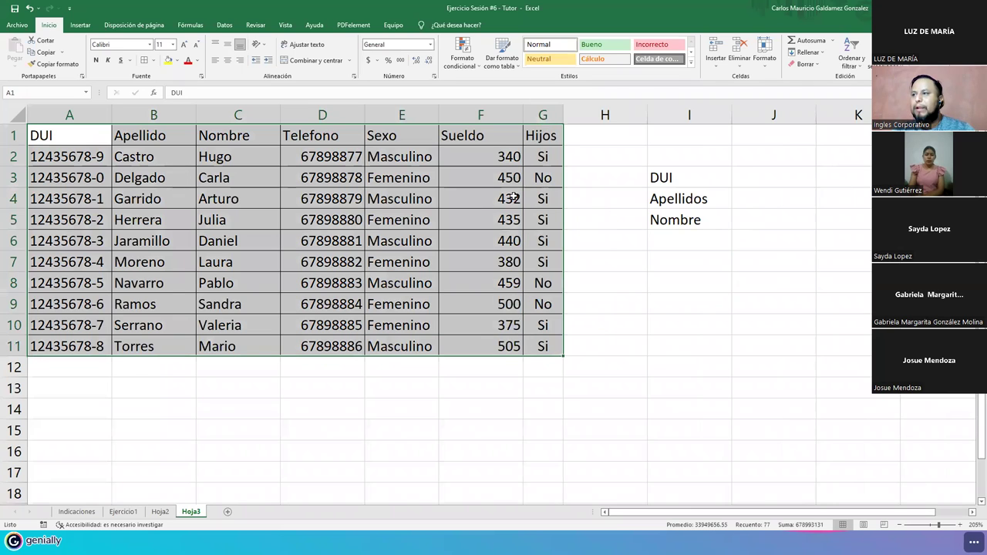
pyautogui.doubleClick(523, 114)
pyautogui.moveTo(476, 154); pyautogui.dragTo(476, 349)
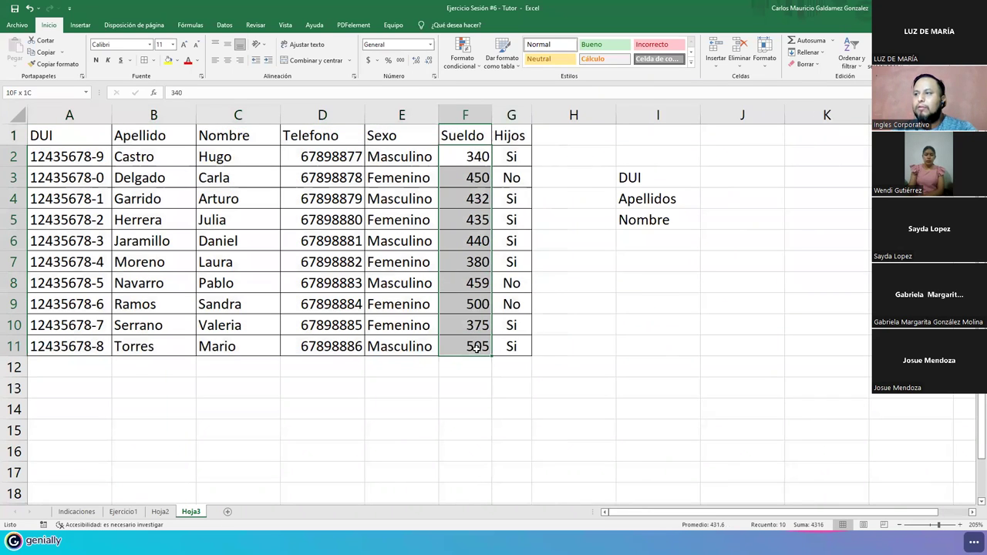
pyautogui.click(368, 61)
pyautogui.click(385, 283)
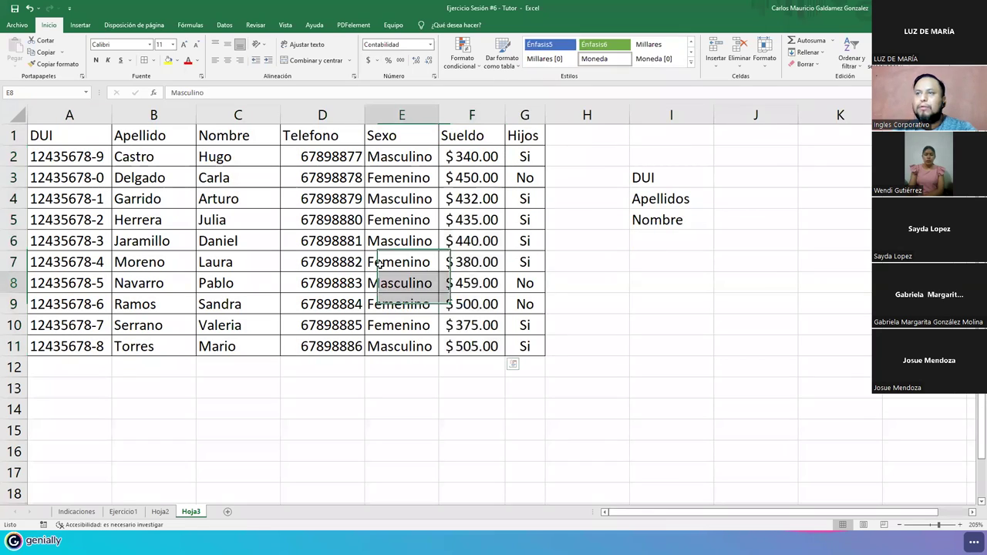
pyautogui.click(173, 159)
pyautogui.click(235, 162)
pyautogui.click(296, 156)
pyautogui.click(386, 162)
pyautogui.click(459, 157)
pyautogui.click(528, 156)
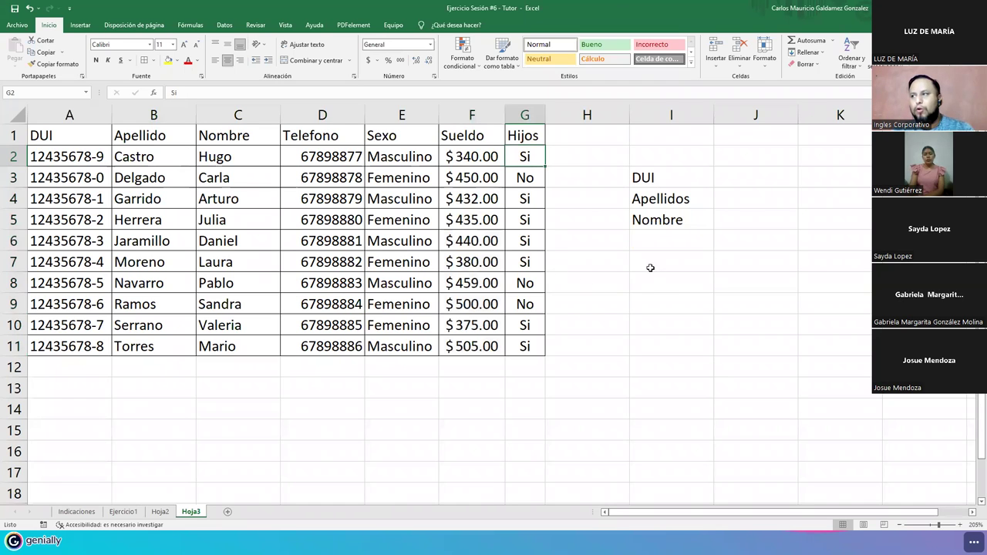
pyautogui.click(653, 241)
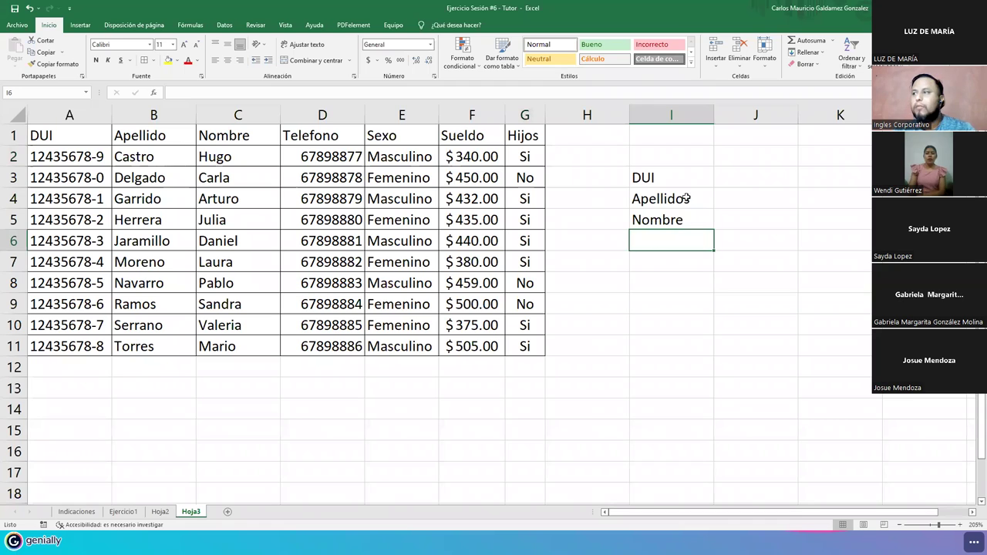
pyautogui.click(702, 174)
pyautogui.click(746, 176)
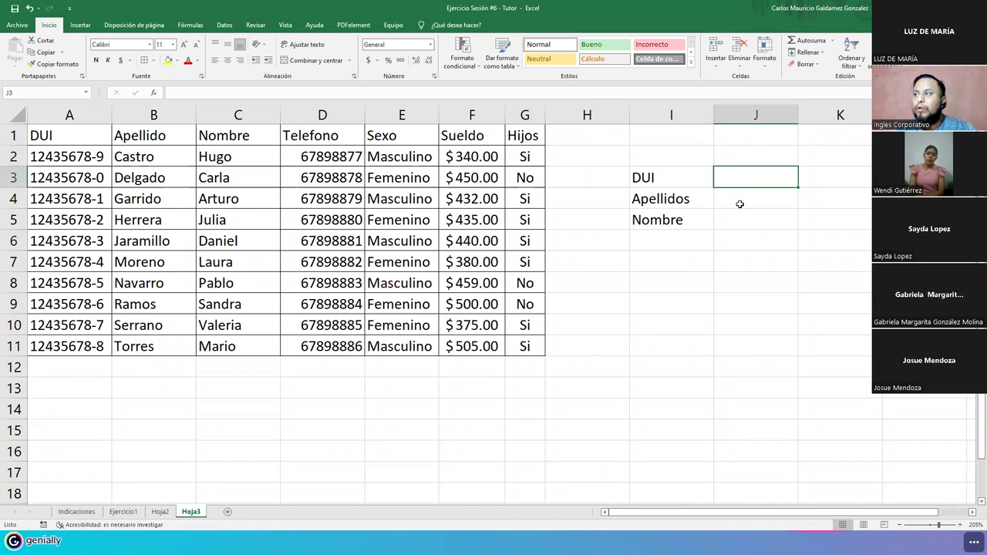
pyautogui.moveTo(743, 208); pyautogui.dragTo(737, 281)
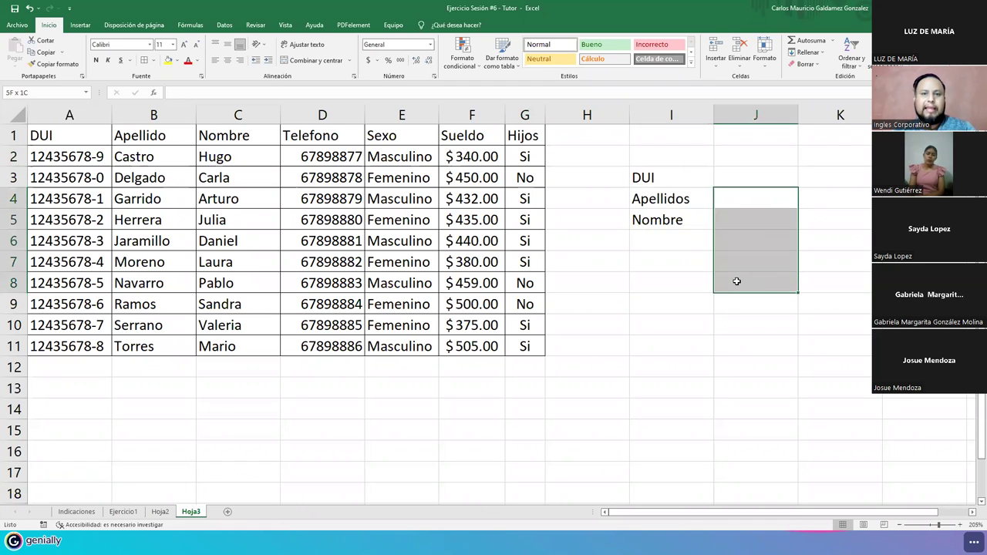
pyautogui.moveTo(663, 201); pyautogui.dragTo(657, 293)
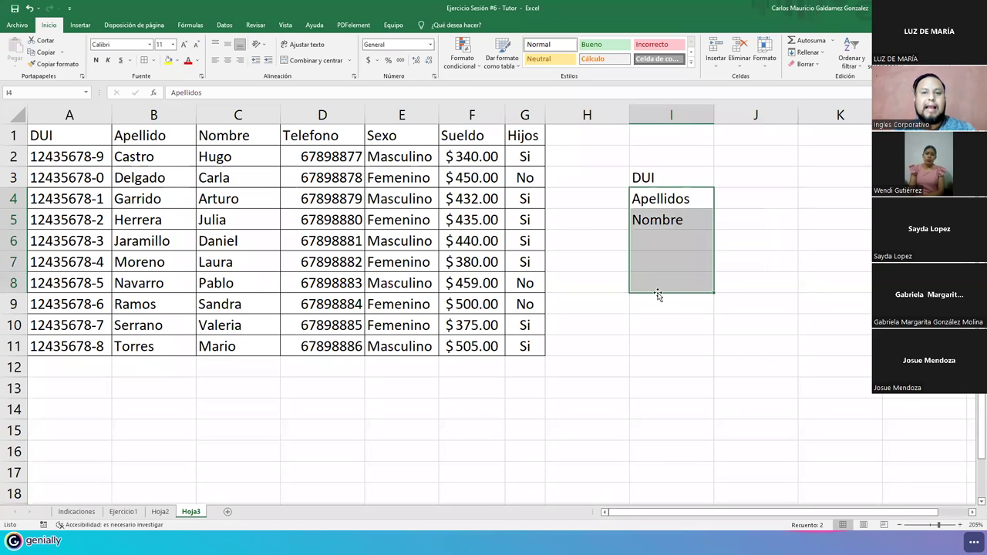
pyautogui.click(738, 175)
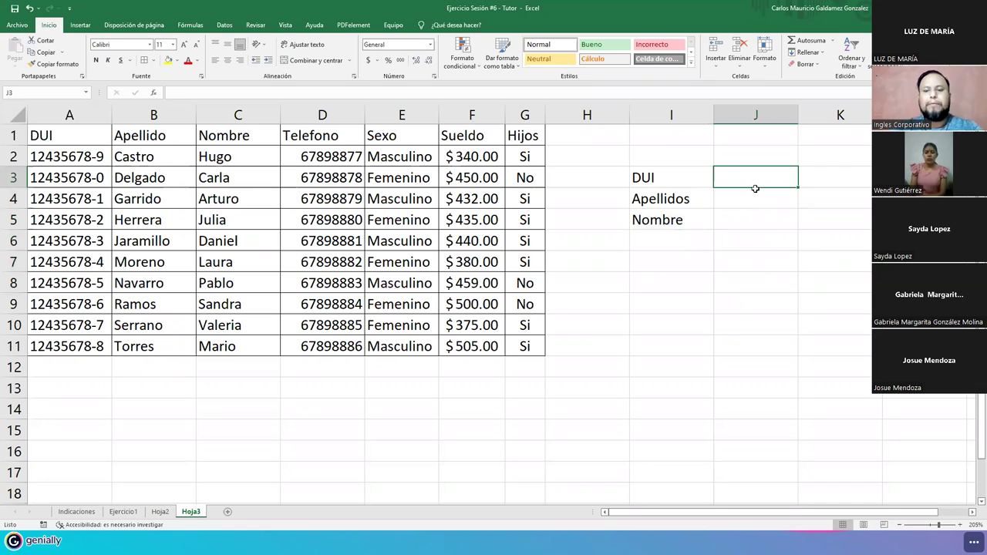
# - Build a BUSCARV in J4 looking up J3 in A2:G11, returning column 2 (Apellidos)
pyautogui.click(755, 189)
pyautogui.write('=')
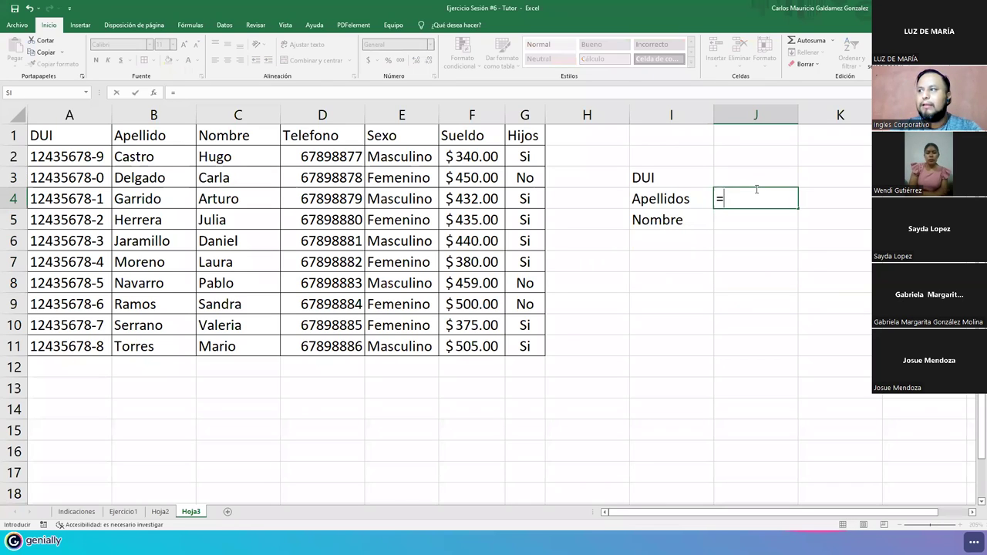
pyautogui.press('Up')
pyautogui.press('BackSpace')
pyautogui.press('BackSpace')
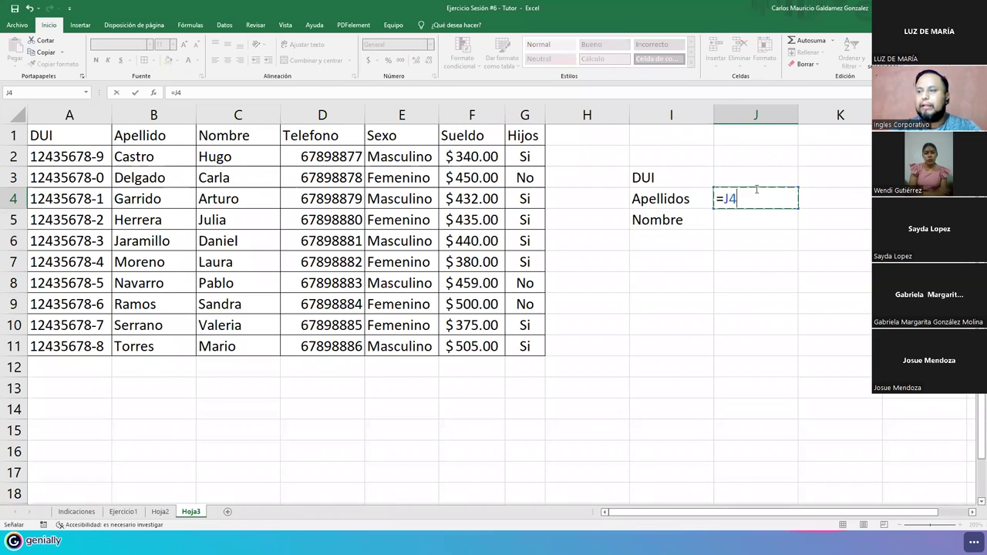
pyautogui.write('busc')
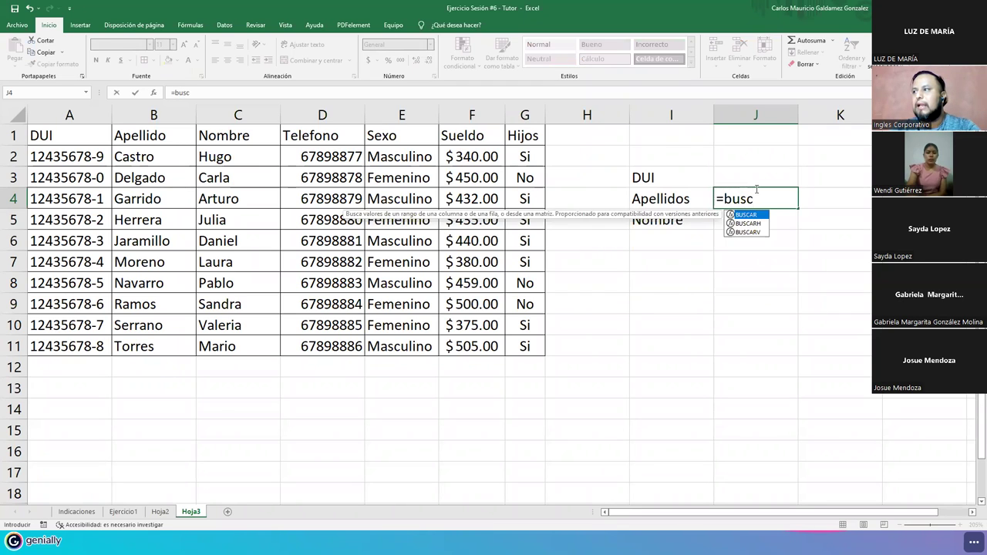
pyautogui.press('Down')
pyautogui.press('Down')
pyautogui.press('Tab')
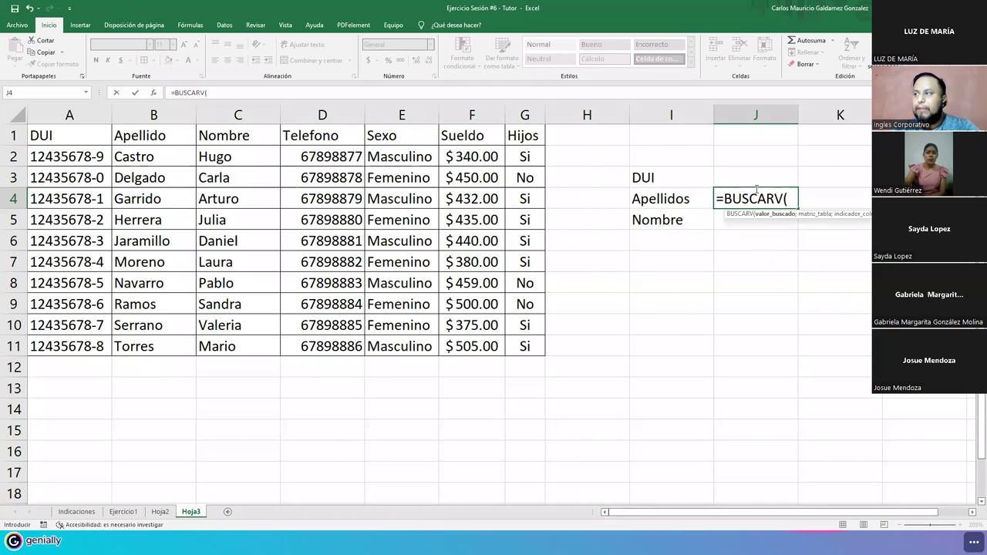
pyautogui.click(754, 175)
pyautogui.write(';')
pyautogui.moveTo(54, 156); pyautogui.dragTo(513, 346)
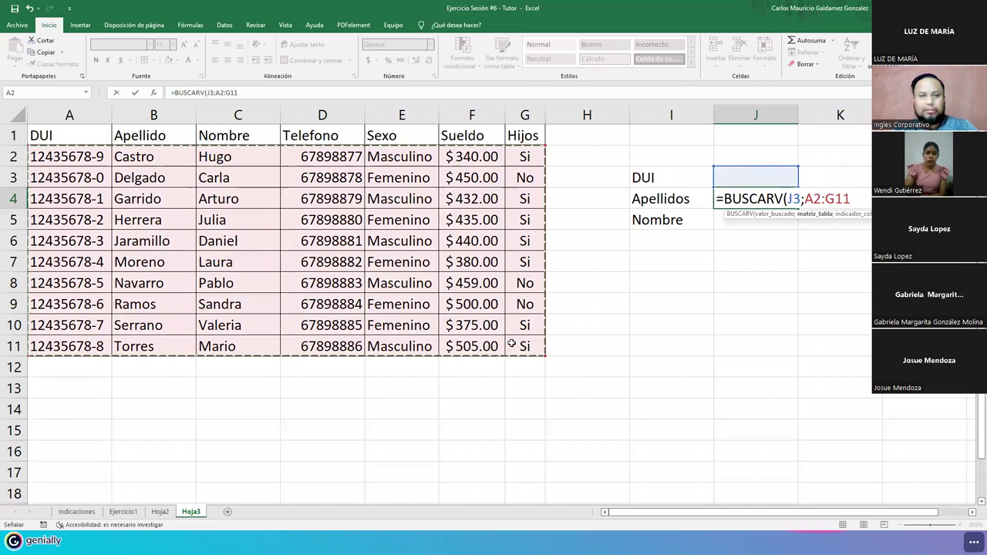
pyautogui.write(';')
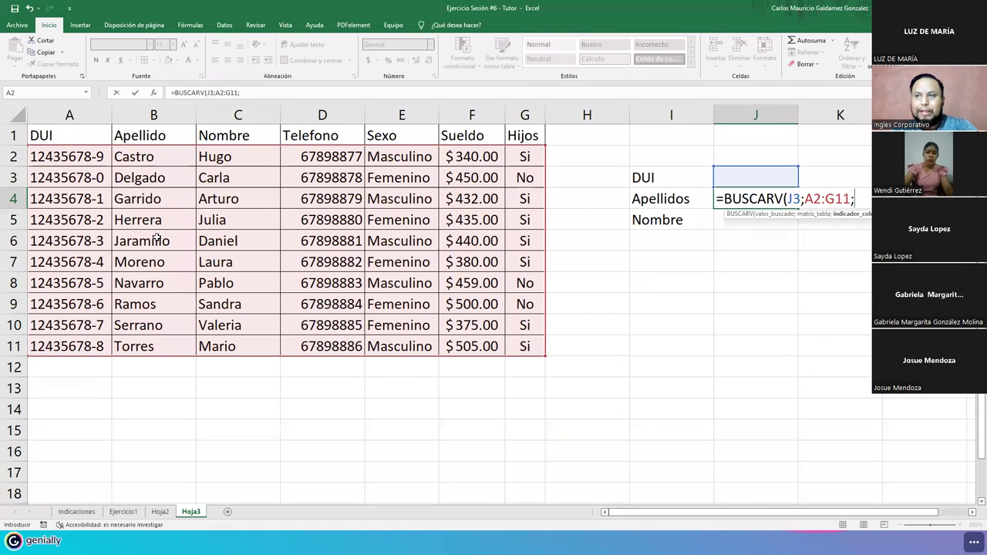
pyautogui.write('2,falso')
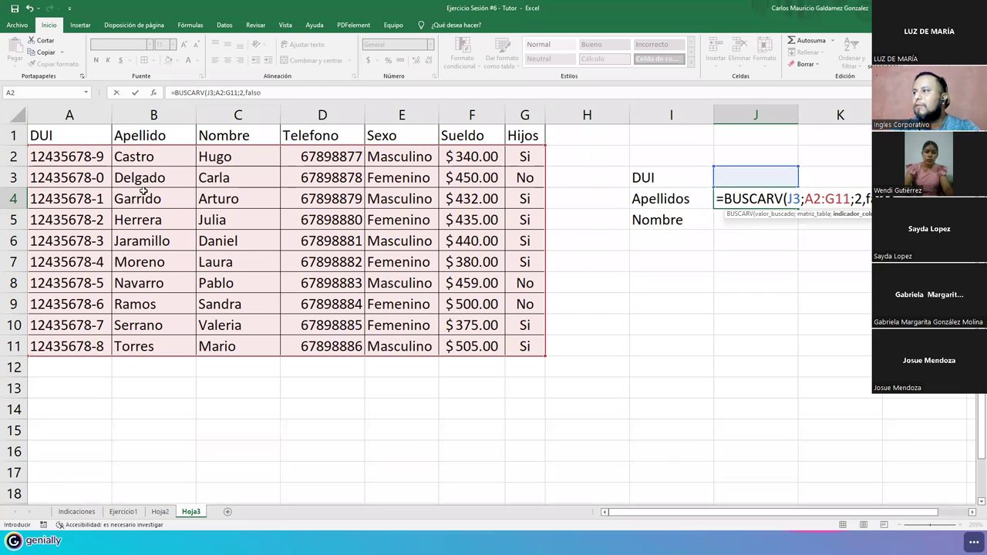
pyautogui.write(')')
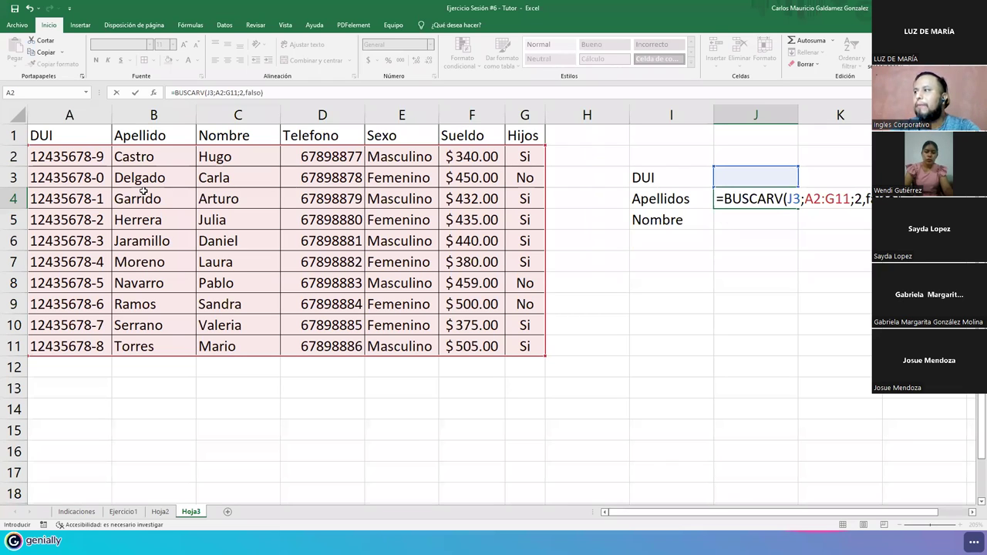
pyautogui.press('Return')
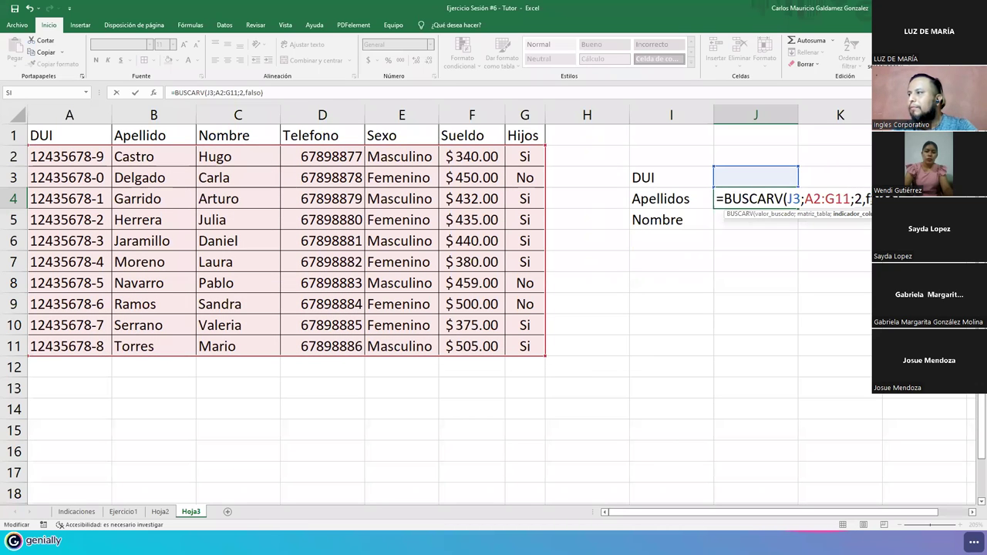
# - Replace the stray comma before FALSO with a semicolon and commit the J4 formula
pyautogui.press('BackSpace')
pyautogui.write(';')
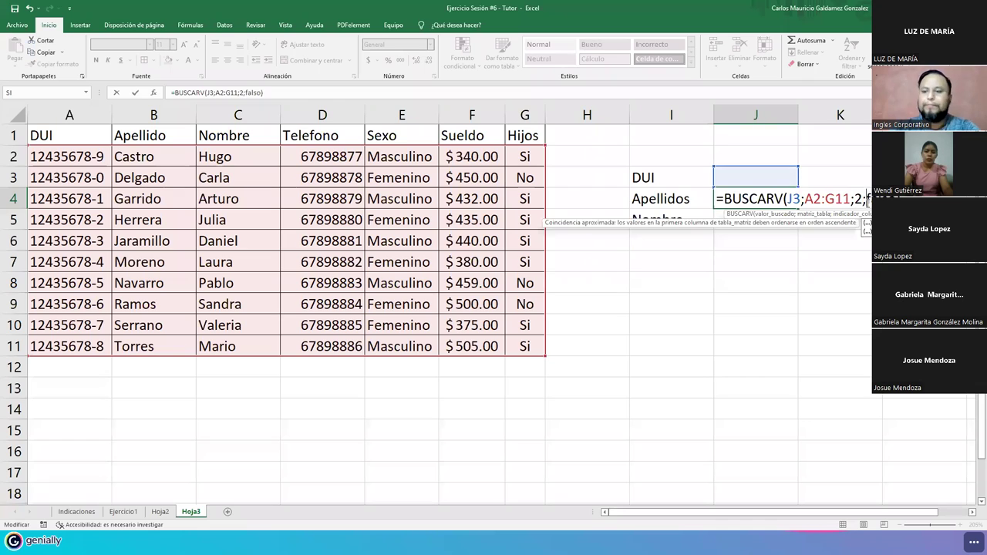
pyautogui.press('Return')
pyautogui.press('Up')
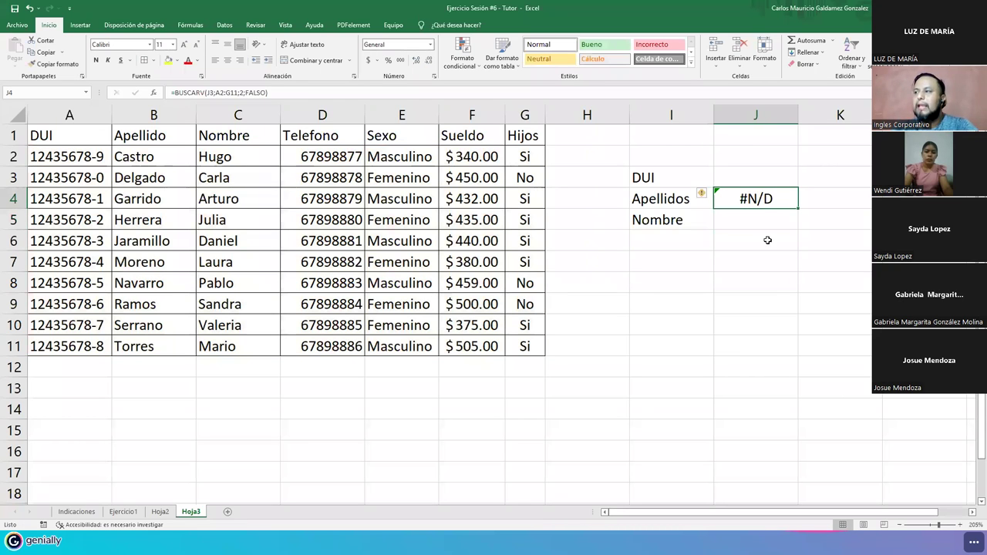
pyautogui.click(731, 221)
pyautogui.press('Up')
pyautogui.press('F2')
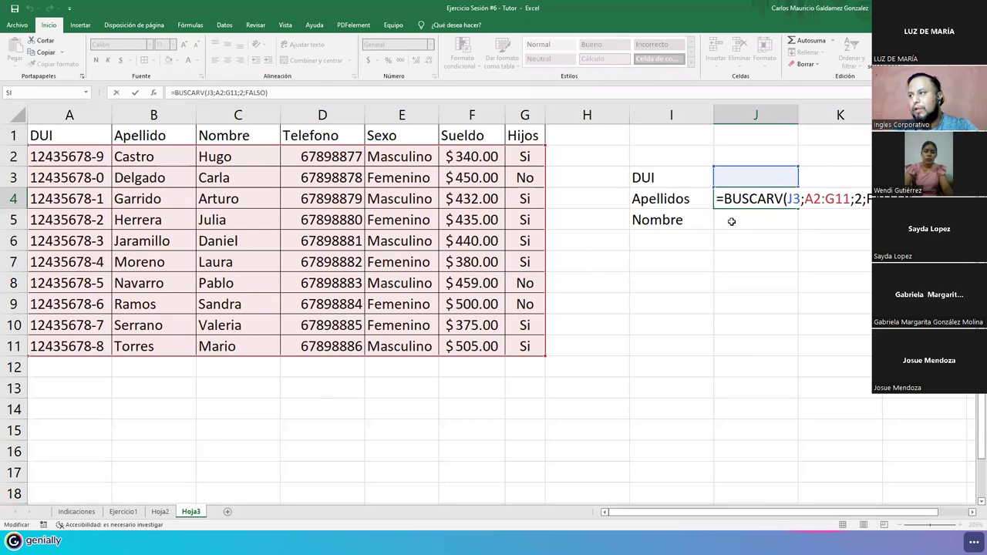
pyautogui.press('Return')
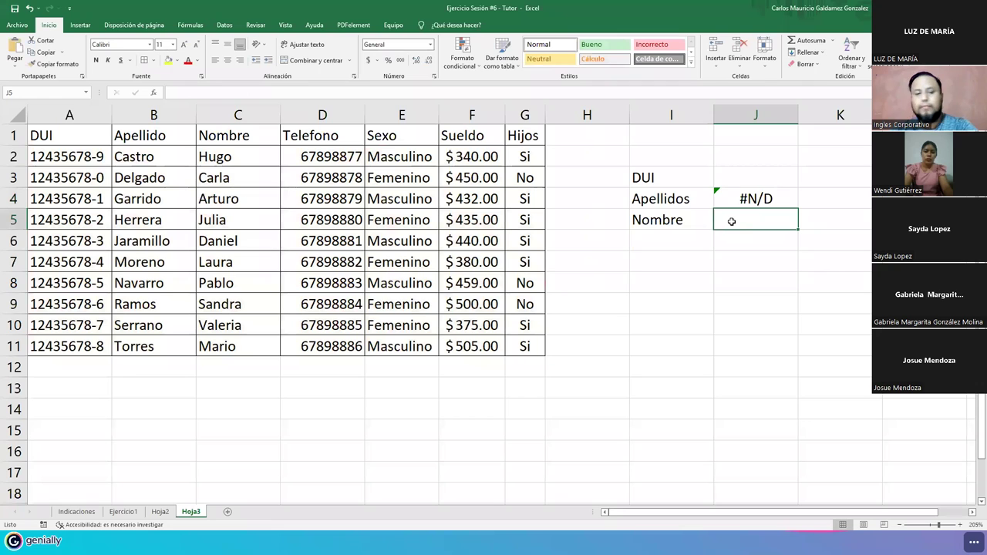
# - Paste the lookup formula into J5 and change its column index from 2 to 3
pyautogui.press('F2')
pyautogui.write('=BUSCARV(J3;A2:G11;2;FALSO)')
pyautogui.press('Return')
pyautogui.press('Down')
pyautogui.click(731, 222)
pyautogui.doubleClick(731, 221)
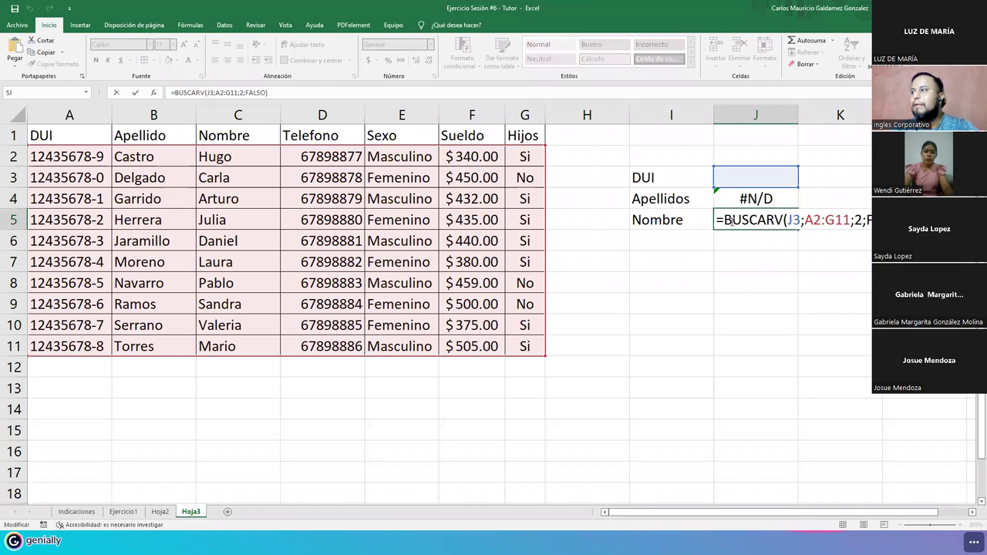
pyautogui.press('Right')
pyautogui.press('Right')
pyautogui.press('Right')
pyautogui.press('Right')
pyautogui.press('Right')
pyautogui.press('Right')
pyautogui.press('Right')
pyautogui.press('Right')
pyautogui.press('Right')
pyautogui.press('Right')
pyautogui.press('Right')
pyautogui.press('Right')
pyautogui.press('Right')
pyautogui.press('Right')
pyautogui.press('Right')
pyautogui.press('Right')
pyautogui.press('Right')
pyautogui.press('Right')
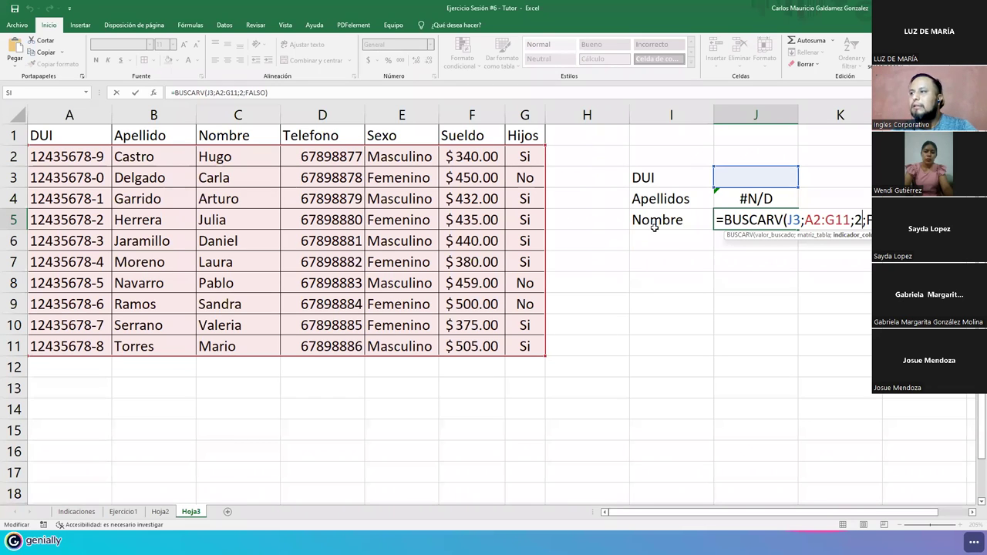
pyautogui.click(854, 222)
pyautogui.doubleClick(855, 221)
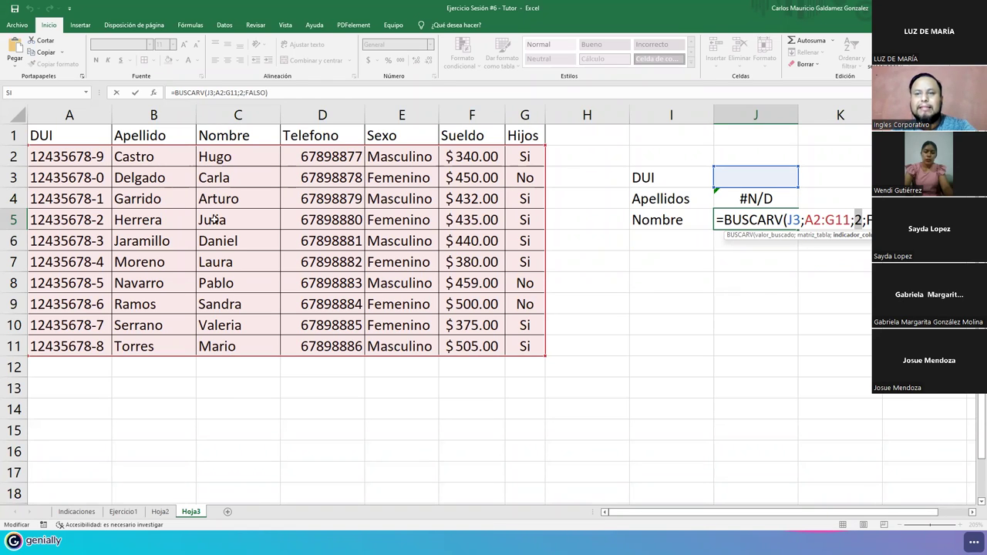
pyautogui.write('3')
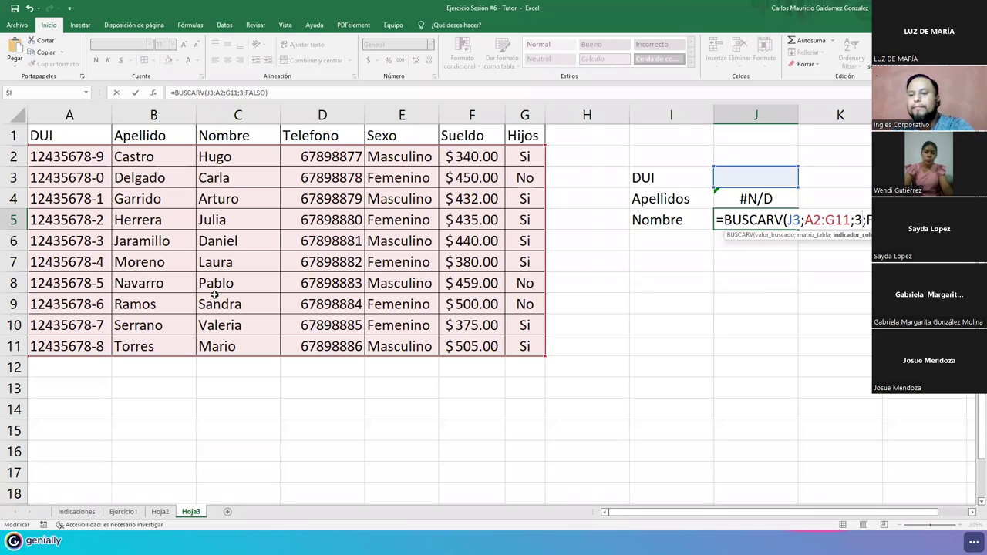
pyautogui.press('Return')
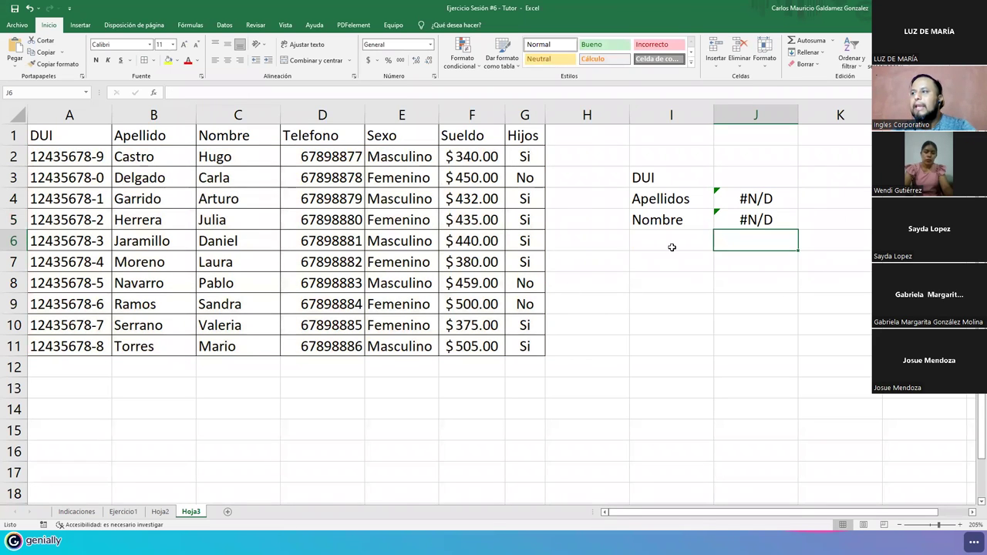
pyautogui.click(671, 247)
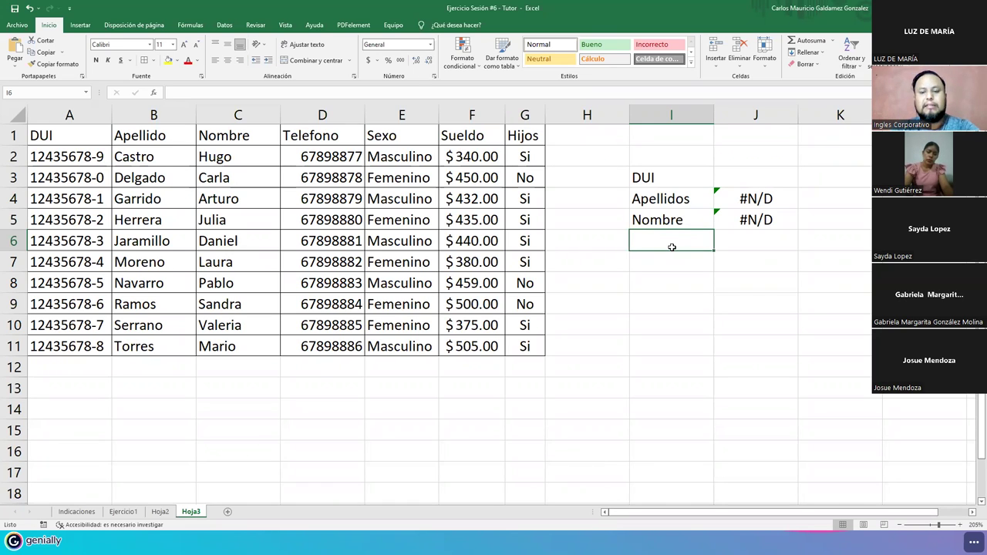
# - Label I6 'Posee Hijos' and start a BUSCARV in J6 on the DUI in J3
pyautogui.write('Posee ')
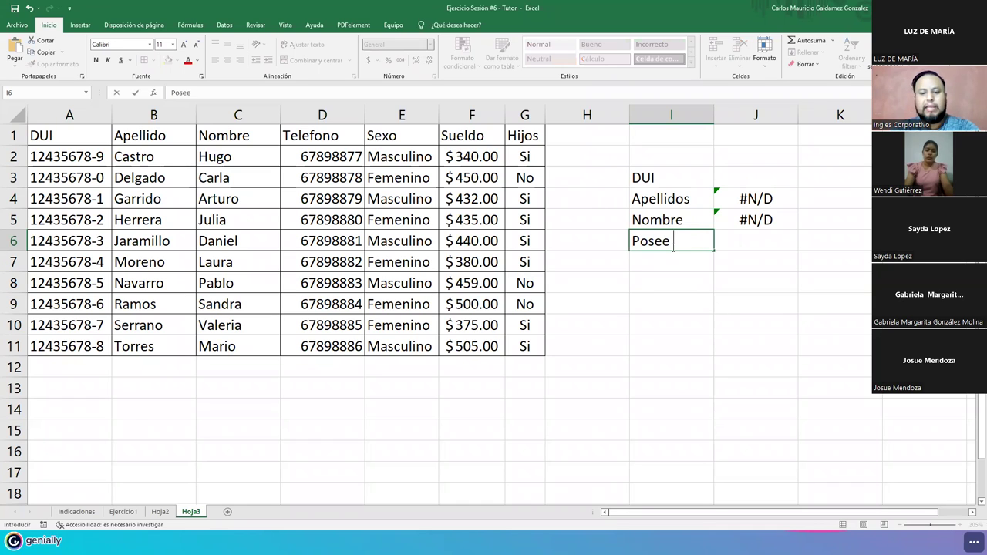
pyautogui.write('Hijos')
pyautogui.press('Tab')
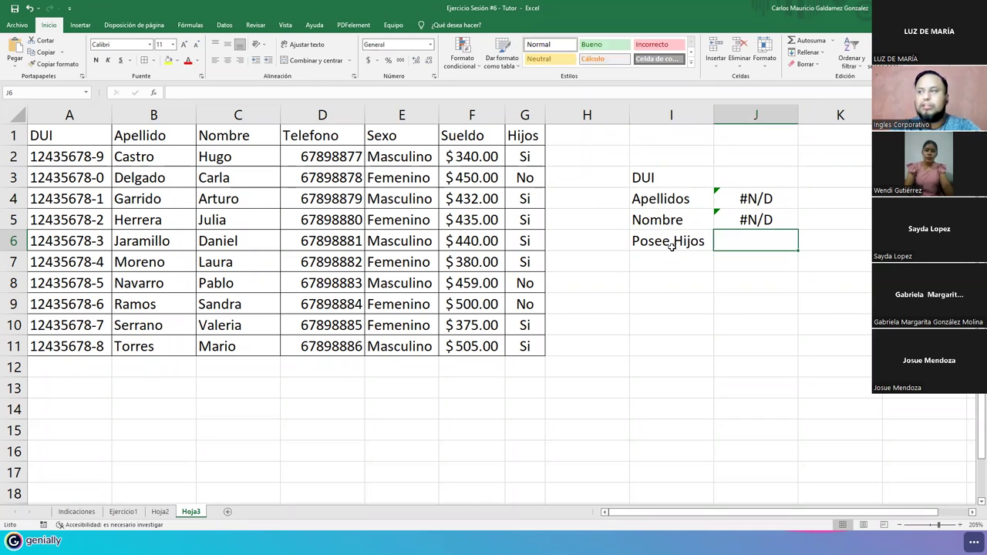
pyautogui.write('=')
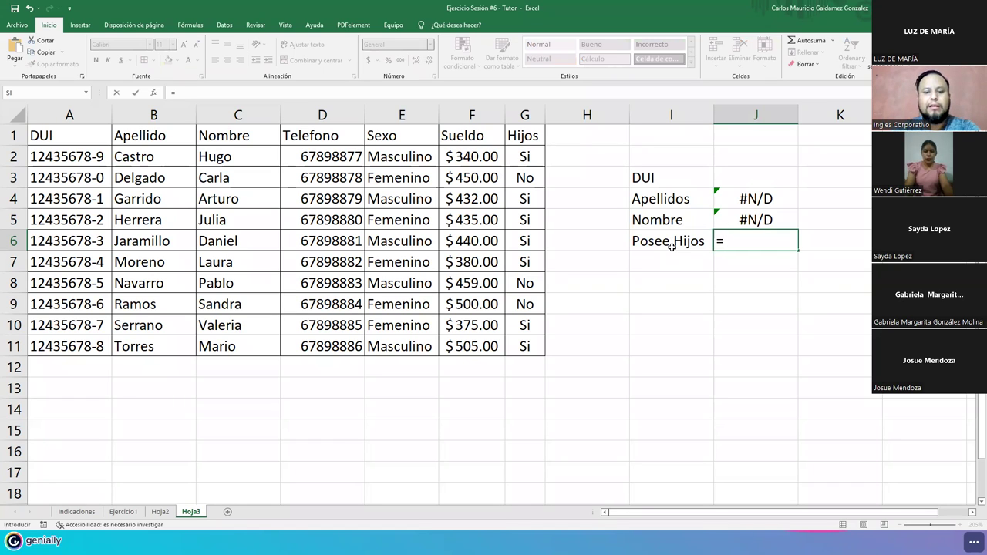
pyautogui.write('buscar')
pyautogui.press('Down')
pyautogui.press('Down')
pyautogui.press('Tab')
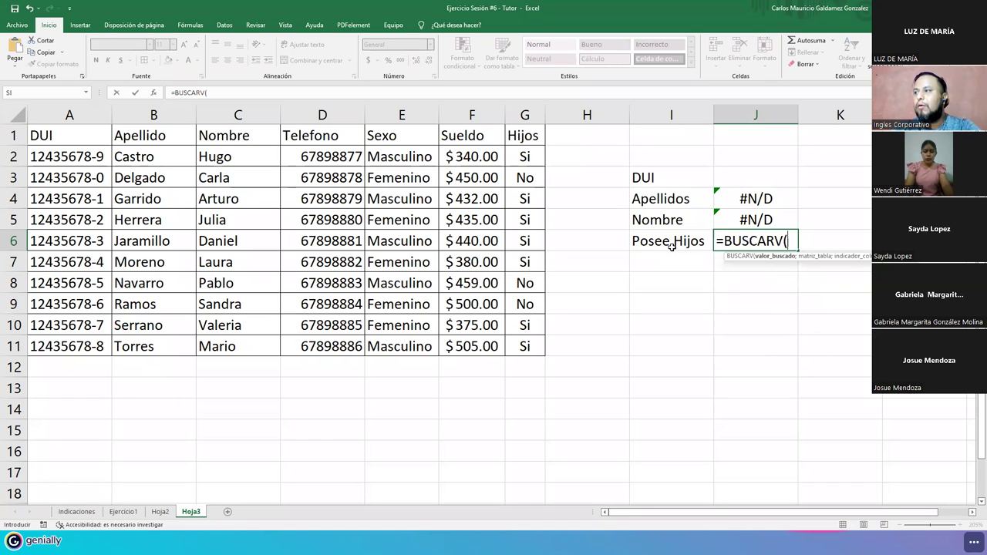
pyautogui.click(735, 174)
pyautogui.write(';')
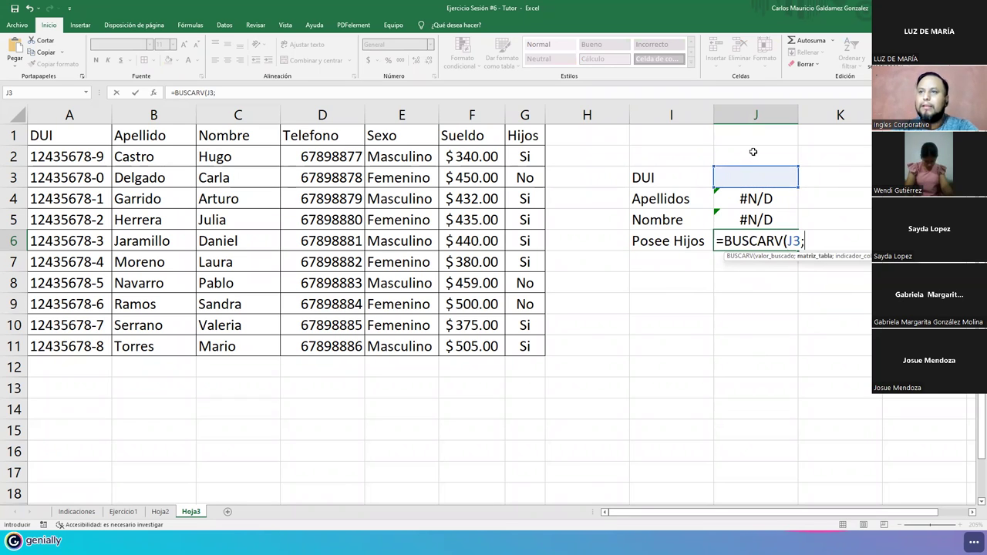
# - Complete J6 as =BUSCARV(J3;A2:G11;7;FALSO) to return the Hijos value
pyautogui.moveTo(75, 159); pyautogui.dragTo(355, 223)
pyautogui.moveTo(430, 292); pyautogui.dragTo(510, 347)
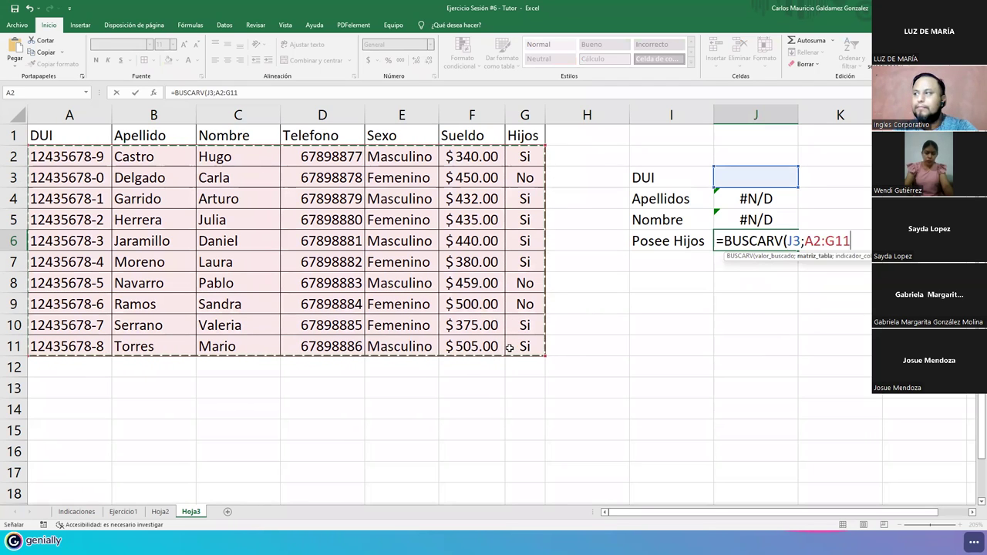
pyautogui.write(';')
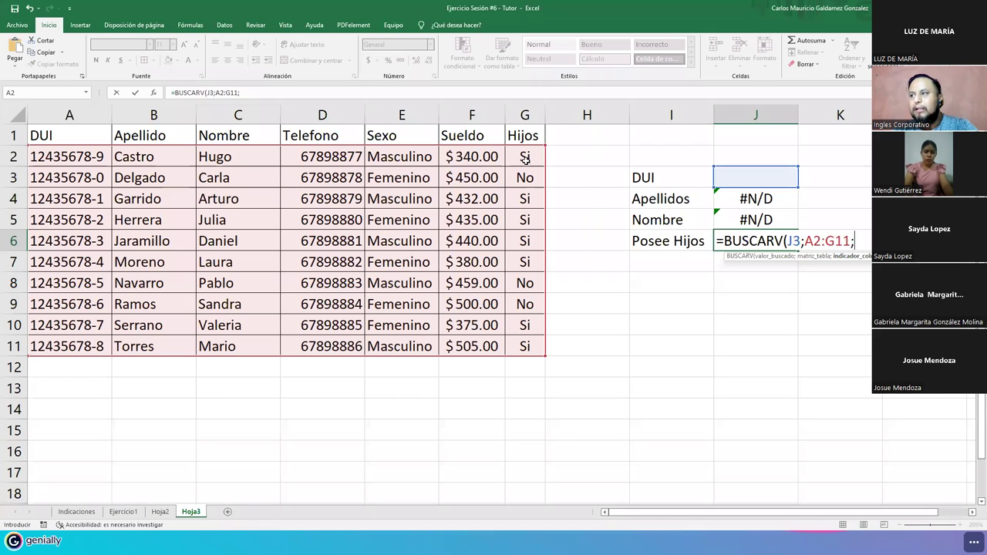
pyautogui.write('7')
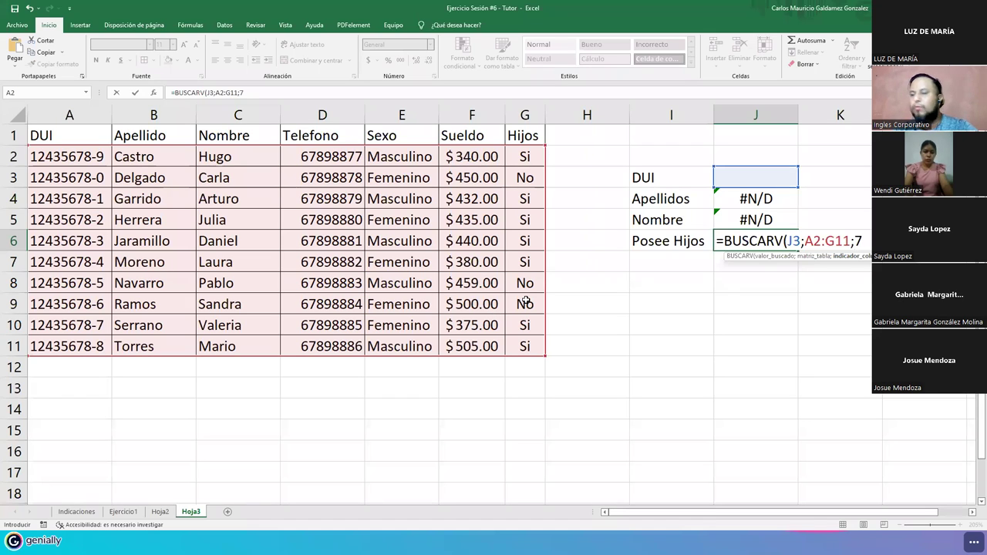
pyautogui.write(';')
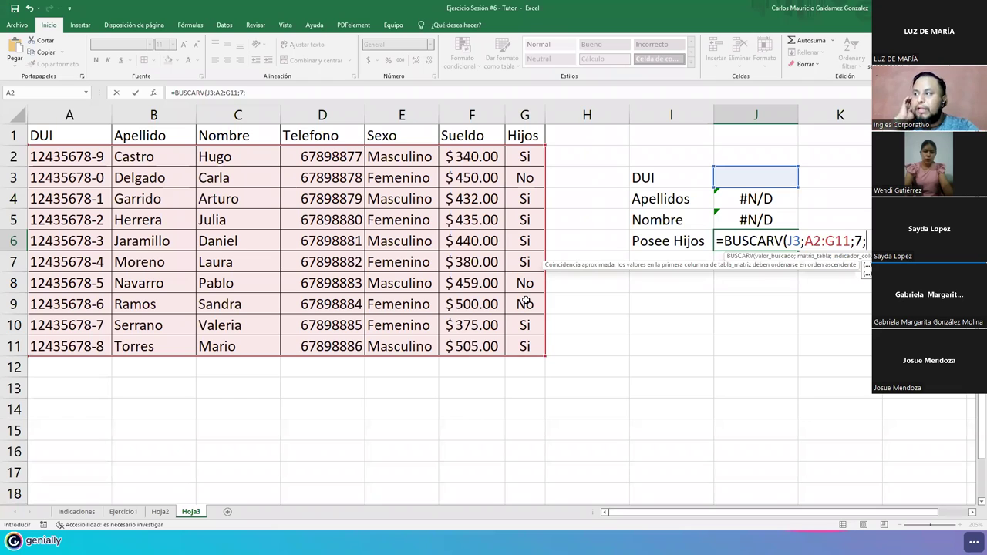
pyautogui.press('Down')
pyautogui.press('Tab')
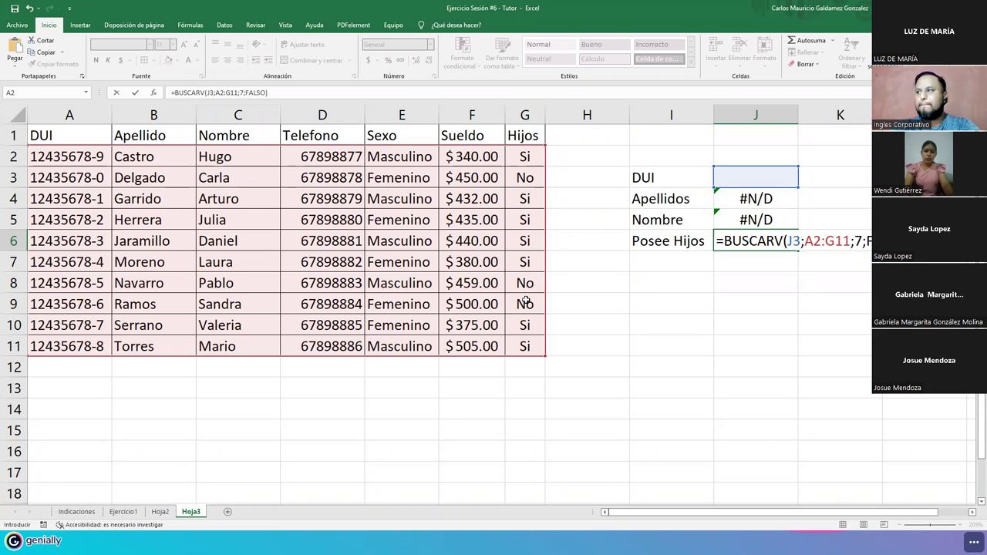
pyautogui.press('Return')
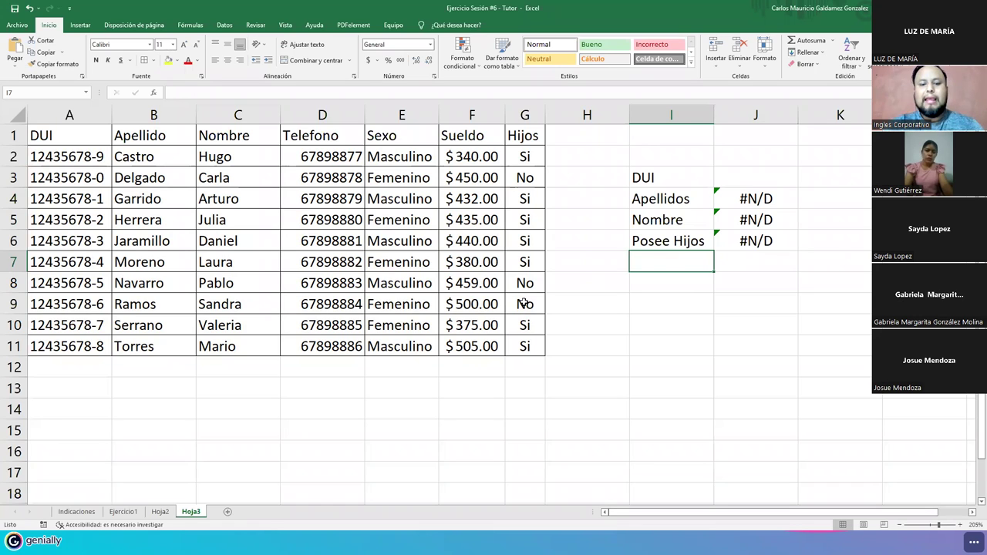
# - Label I7 'Bono' and start J7 with =si(J6="Si"; as the condition
pyautogui.write('Bono')
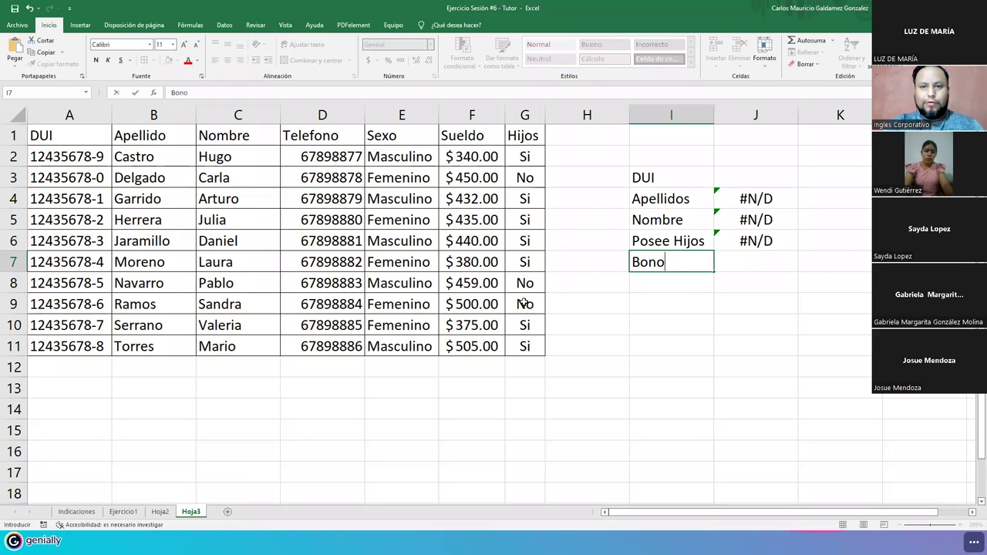
pyautogui.press('Tab')
pyautogui.write('=')
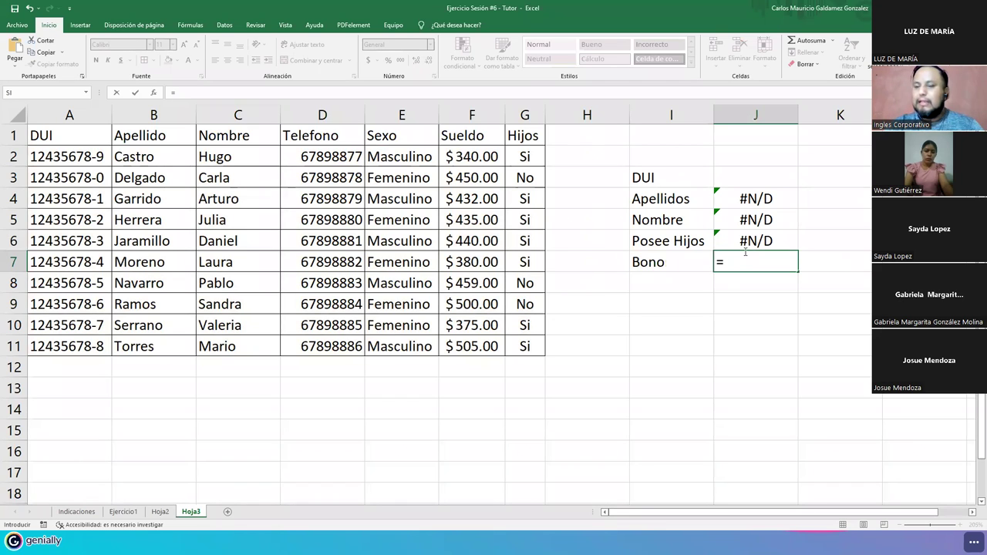
pyautogui.write('si(')
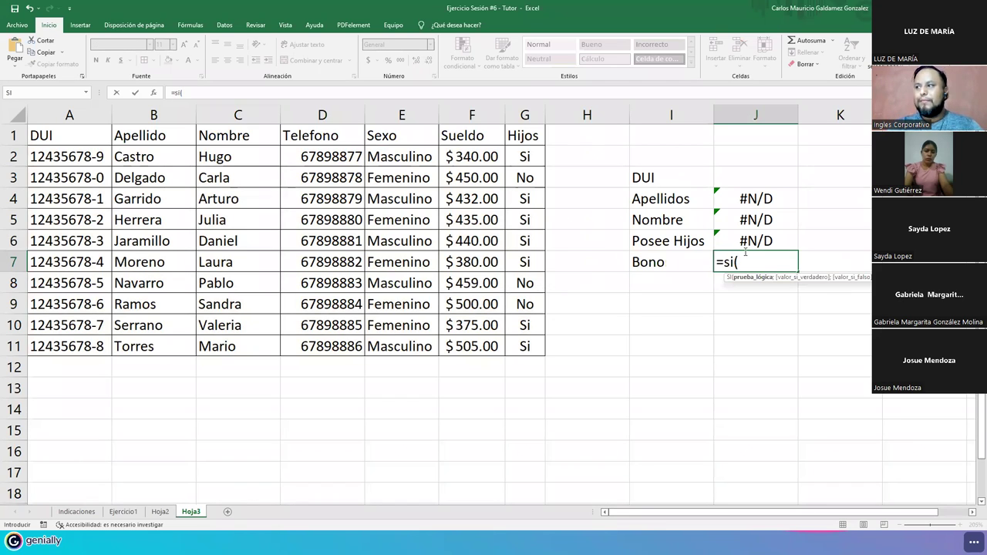
pyautogui.click(746, 240)
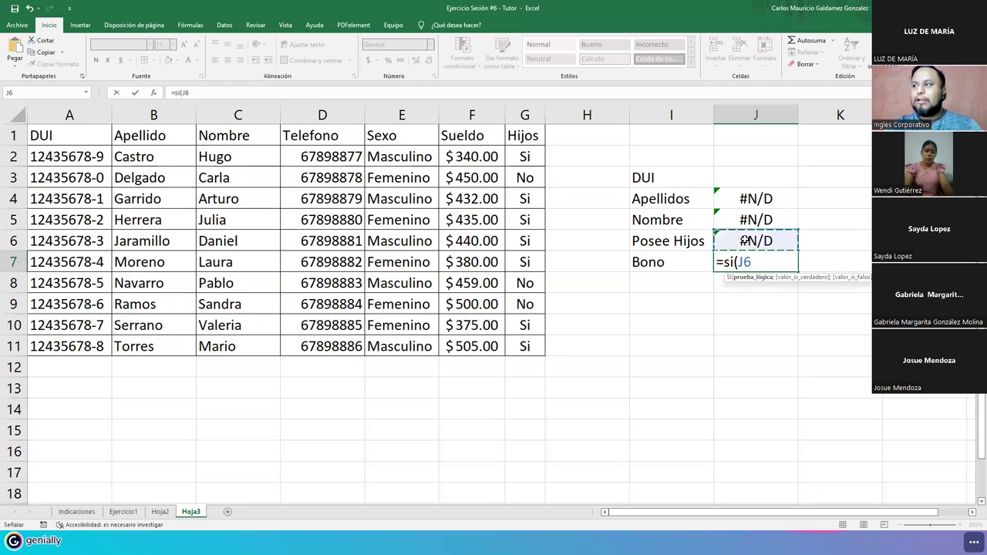
pyautogui.write('=')
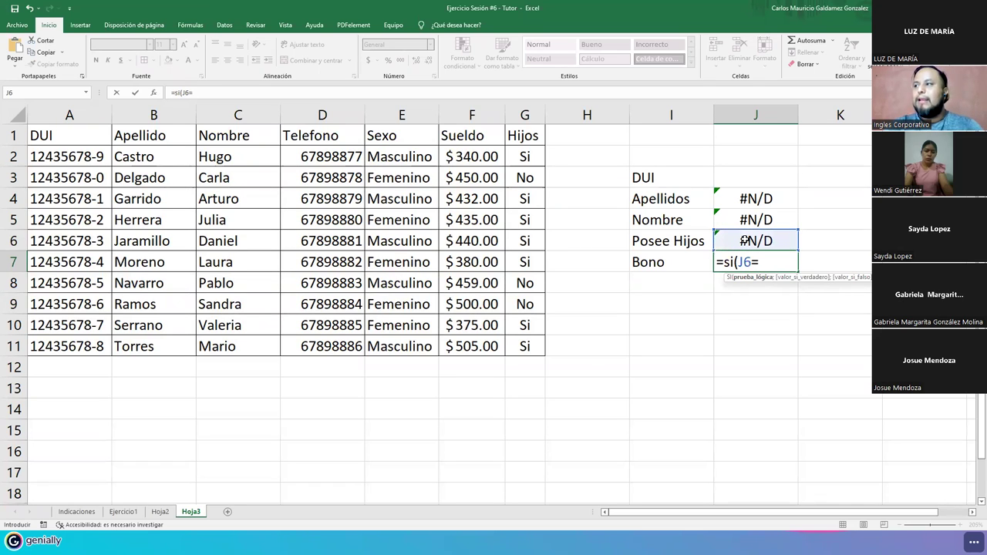
pyautogui.write('"Si')
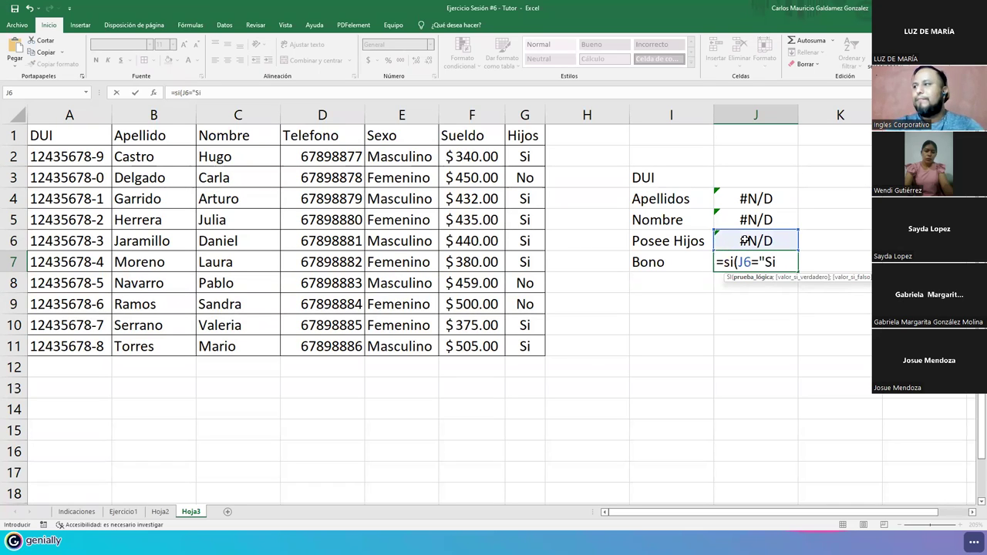
pyautogui.write('";')
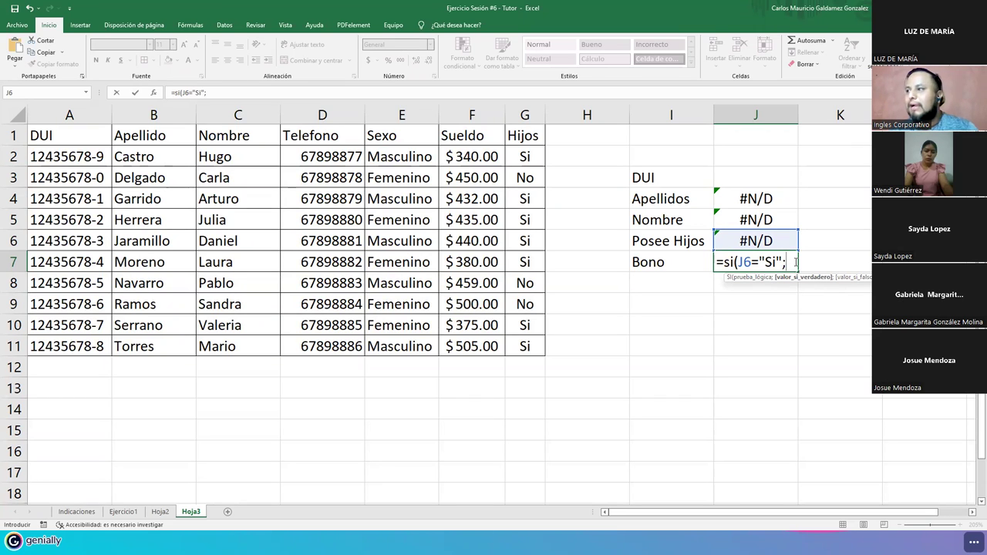
# - Nest BUSCARV(J3;G11;6;falso) as the true branch of the J7 formula
pyautogui.write('buscar')
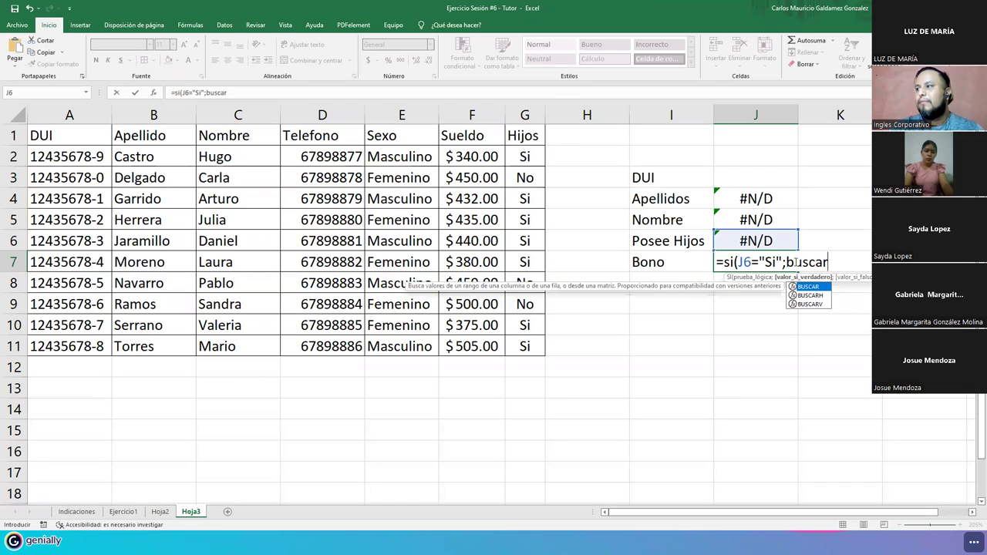
pyautogui.press('Down')
pyautogui.press('Down')
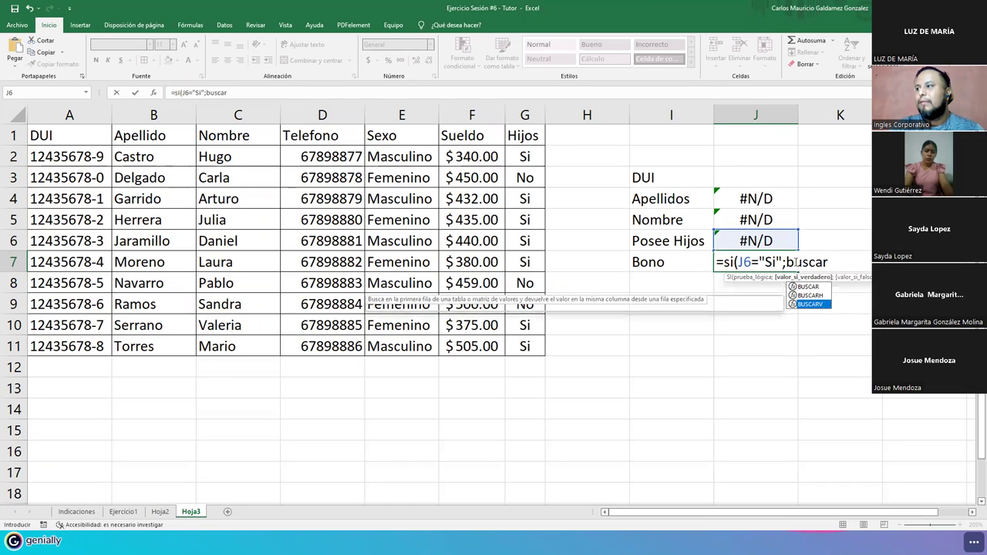
pyautogui.press('Tab')
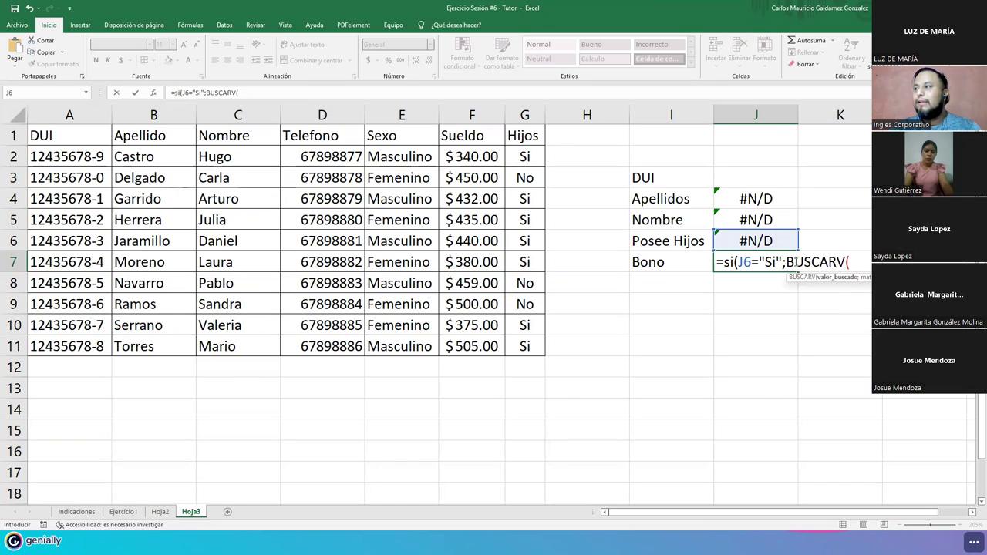
pyautogui.click(740, 179)
pyautogui.write(';')
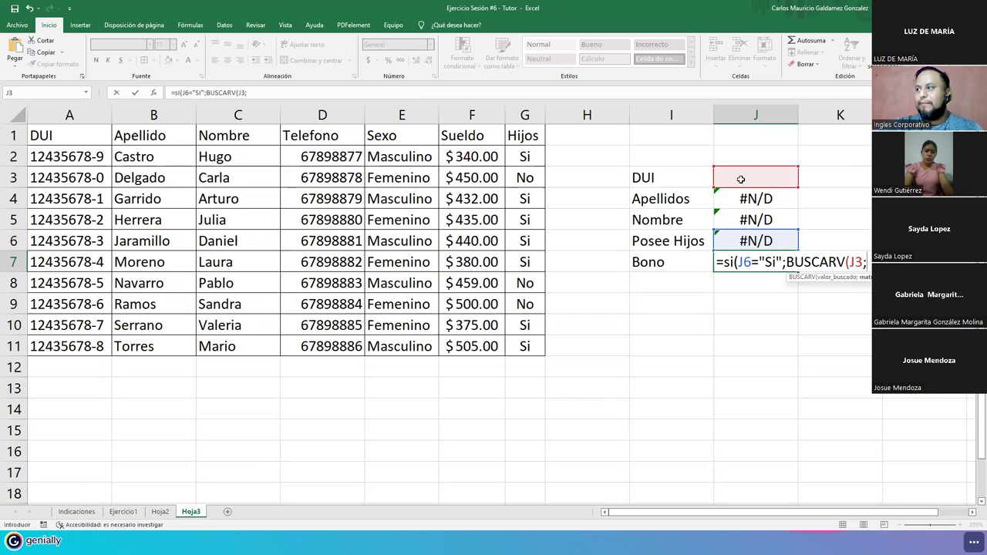
pyautogui.moveTo(93, 159); pyautogui.dragTo(511, 344)
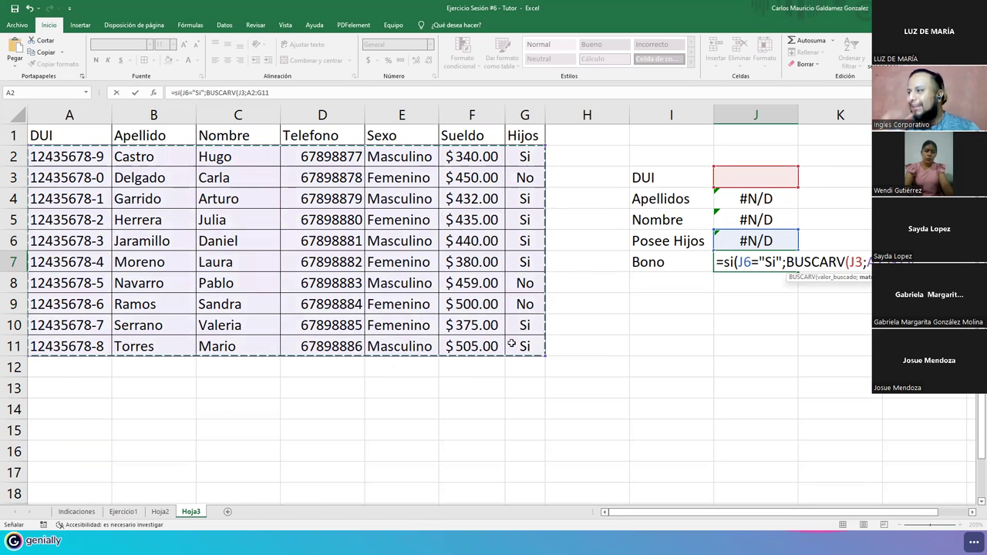
pyautogui.click(511, 344)
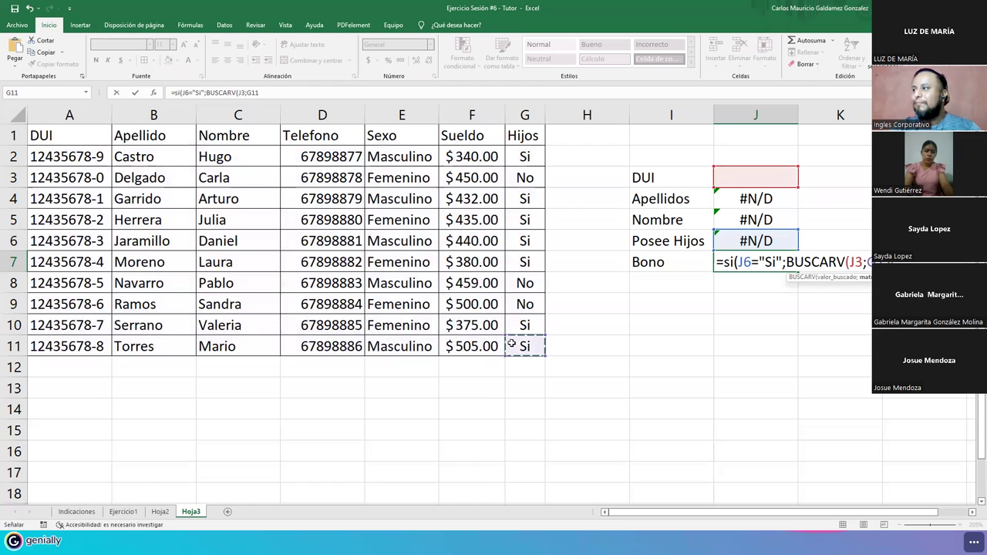
pyautogui.write(';6')
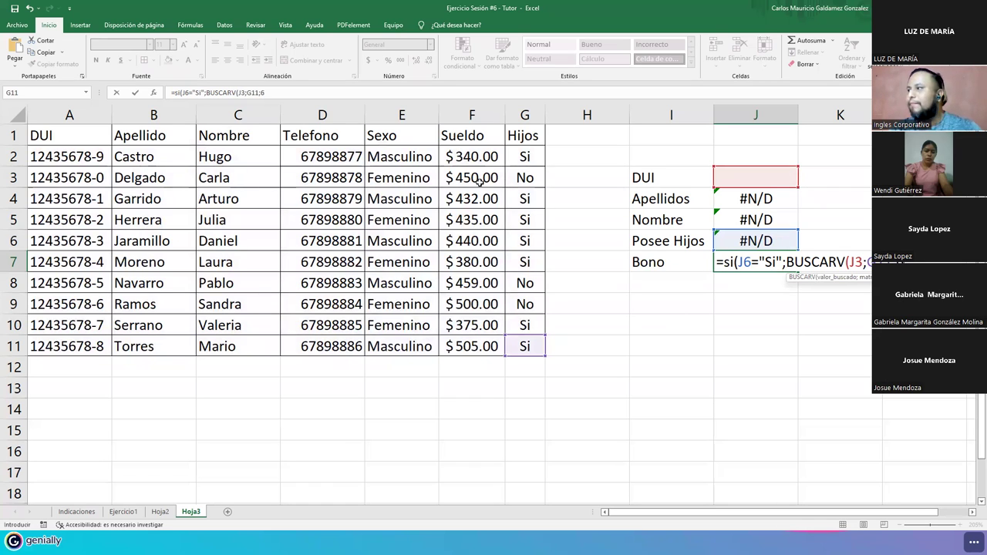
pyautogui.write(';f')
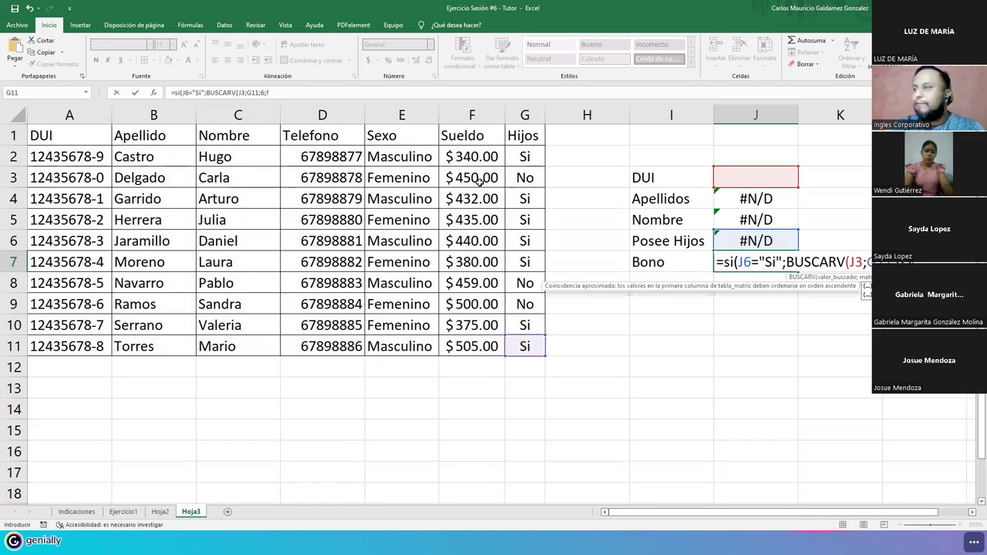
pyautogui.write('also)')
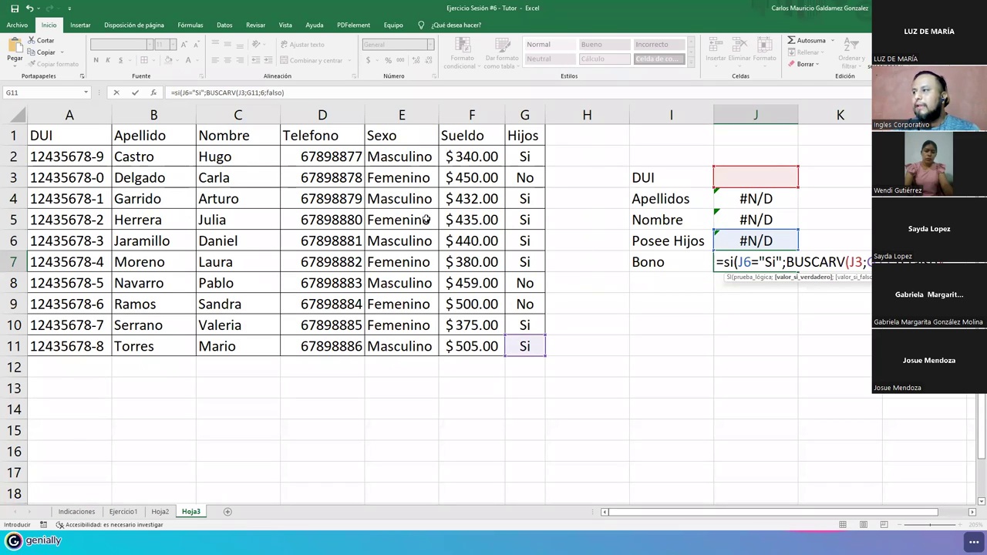
# - Wrap the J7 lookup in parentheses and append +100;"N/A" to close the SI formula
pyautogui.click(790, 263)
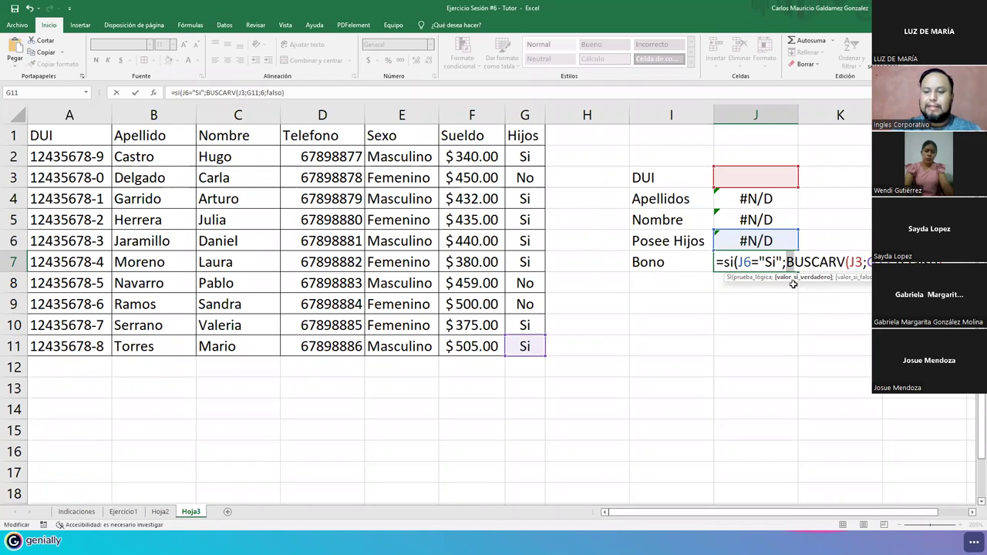
pyautogui.write('(')
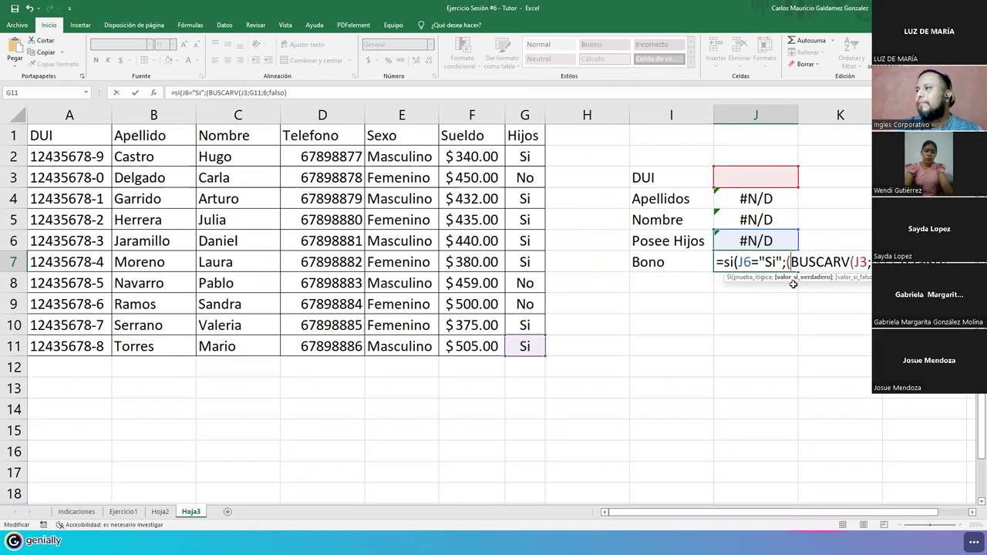
pyautogui.press('Right')
pyautogui.press('Right')
pyautogui.press('Right')
pyautogui.press('Right')
pyautogui.press('Right')
pyautogui.press('Right')
pyautogui.press('Right')
pyautogui.press('Right')
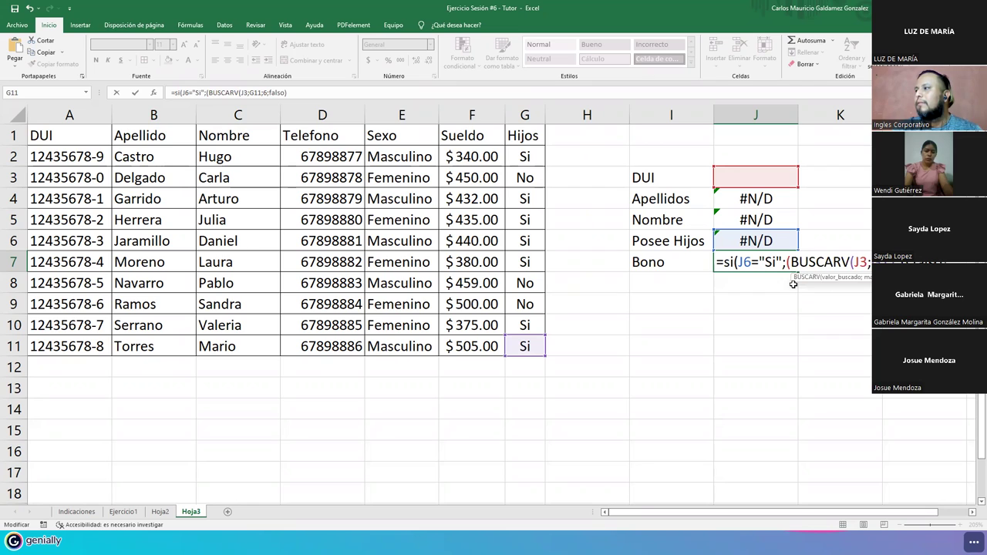
pyautogui.press('Left')
pyautogui.press('End')
pyautogui.write(')')
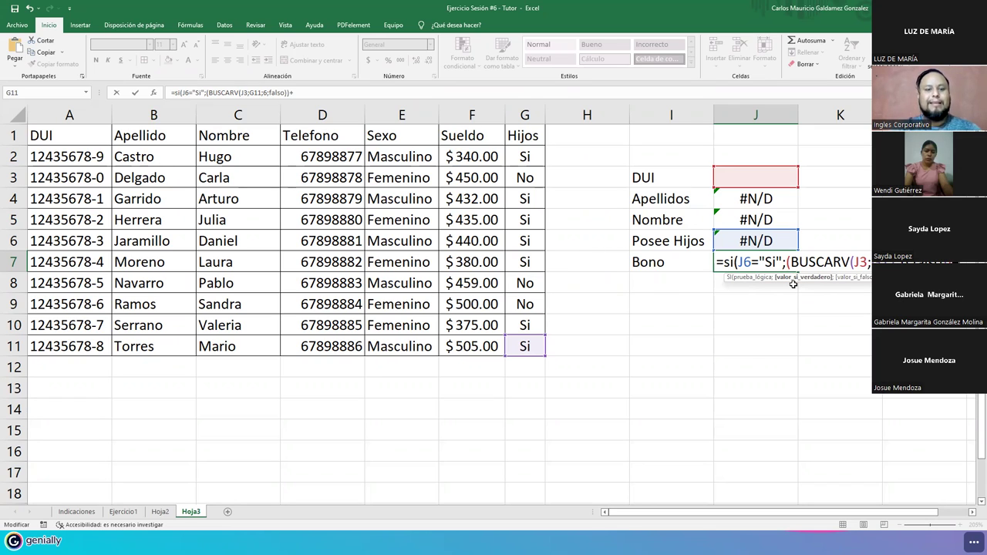
pyautogui.write('+100')
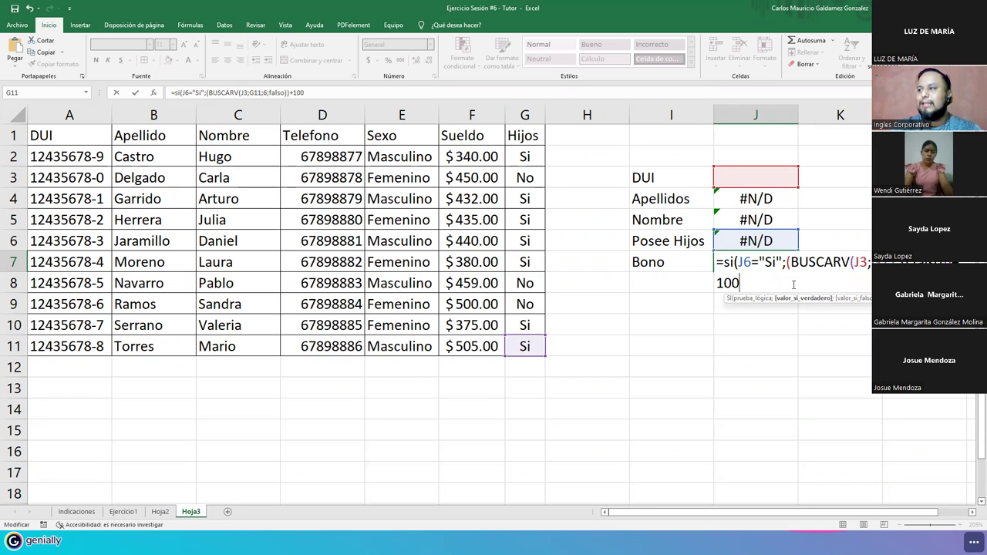
pyautogui.write(';')
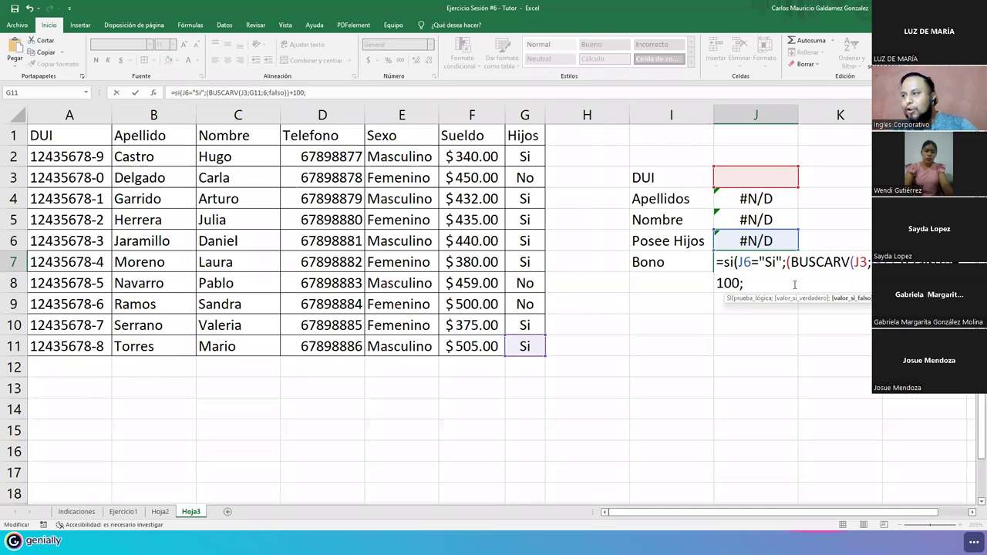
pyautogui.write('"')
pyautogui.write('N7A')
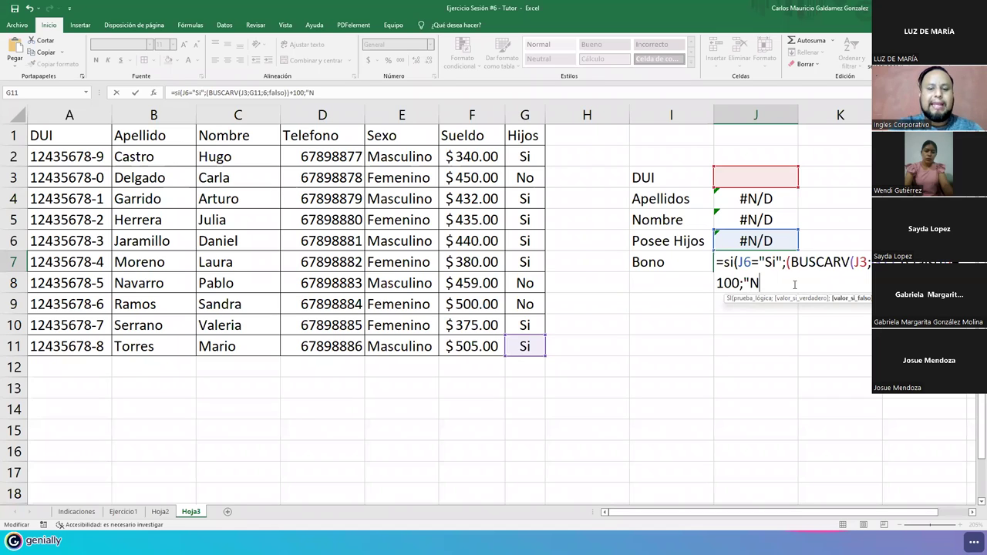
pyautogui.press('BackSpace')
pyautogui.press('BackSpace')
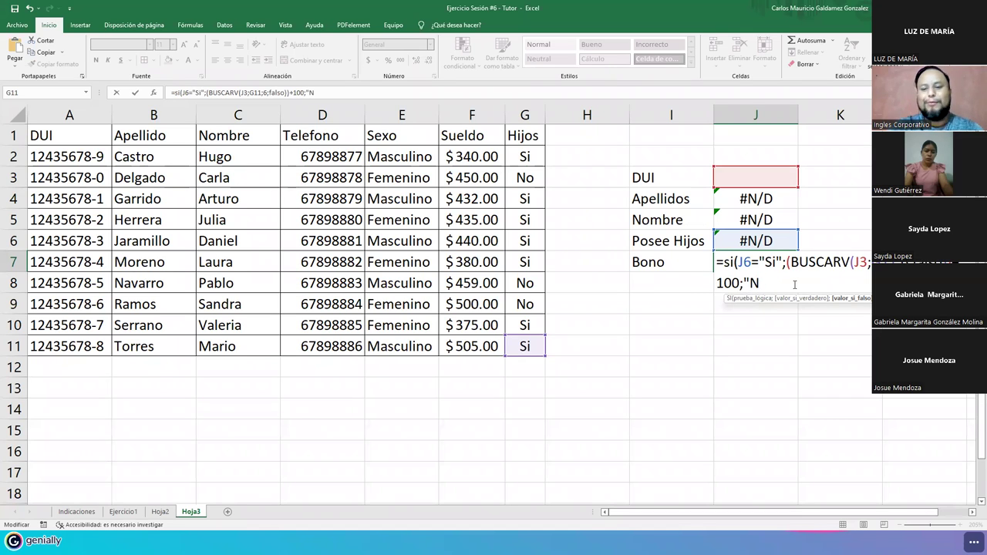
pyautogui.write('/a')
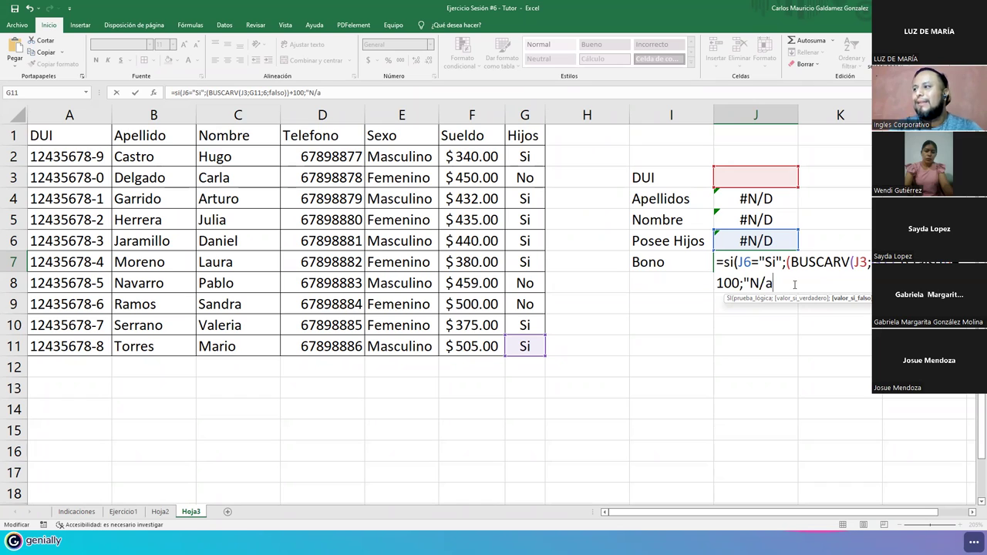
pyautogui.press('BackSpace')
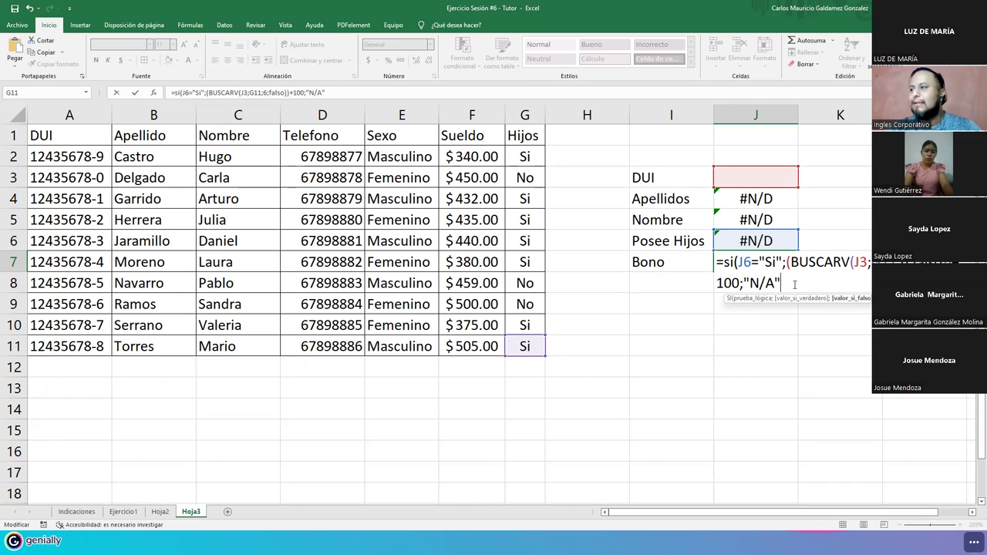
pyautogui.write(')')
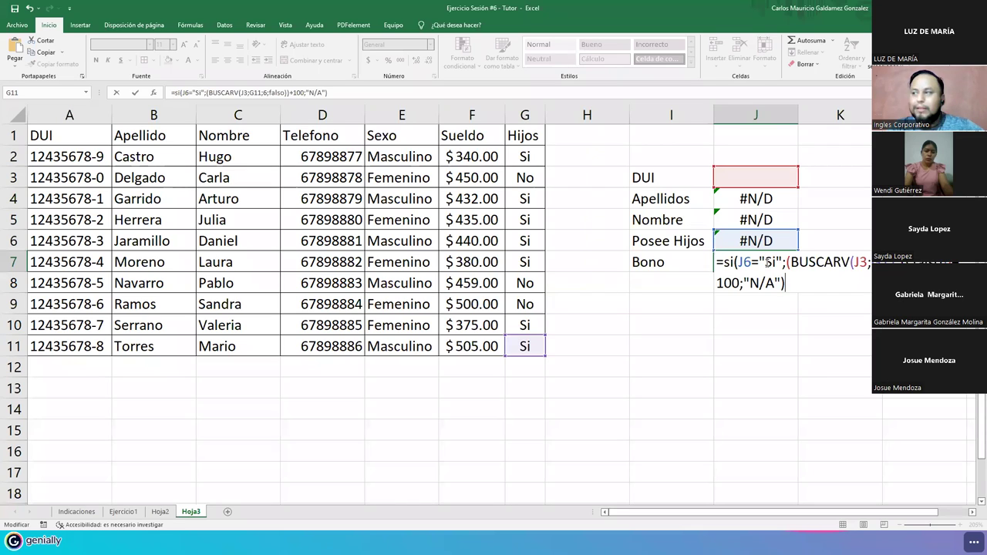
pyautogui.moveTo(790, 262); pyautogui.dragTo(850, 262)
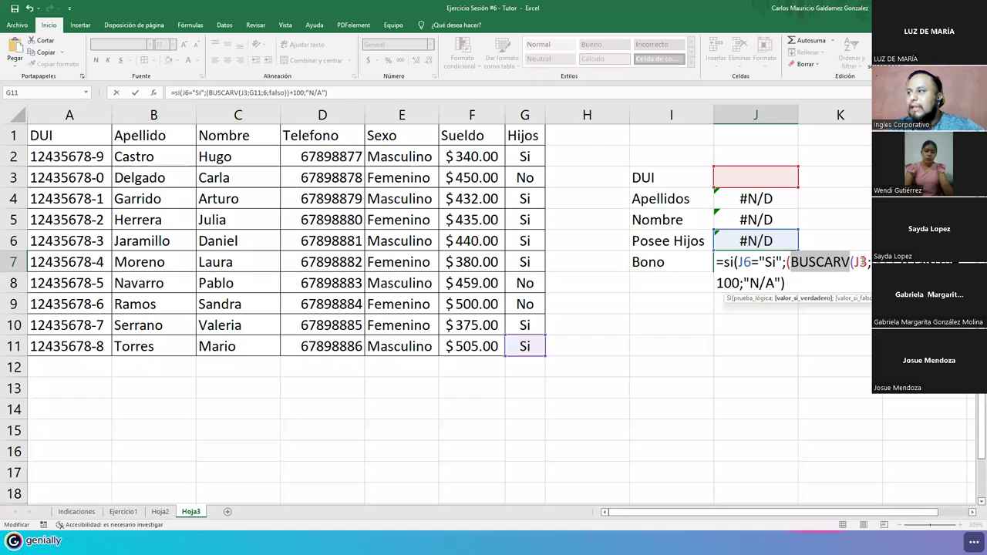
pyautogui.click(850, 262)
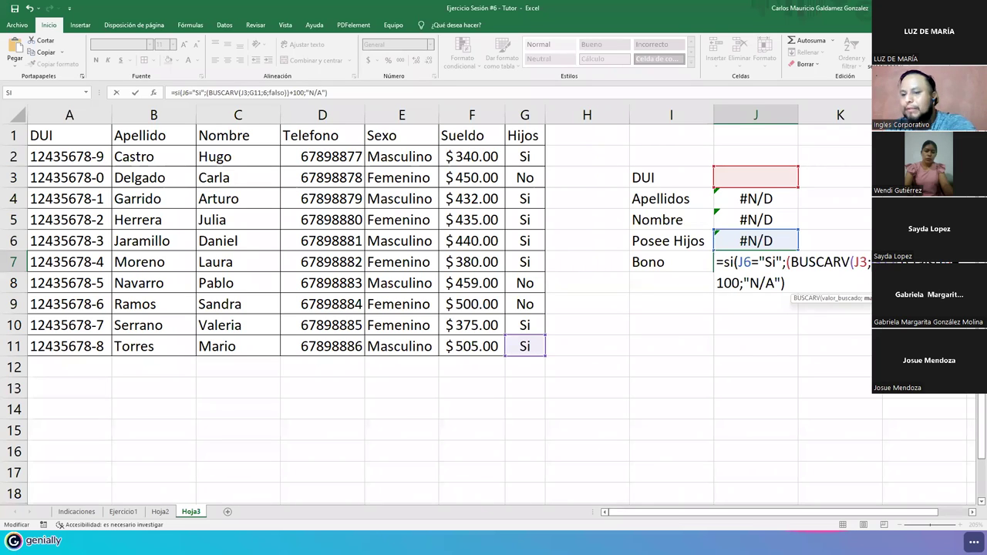
# - Replace the G11 lookup range in J7 with the full table A2:G11 and commit
pyautogui.press('BackSpace')
pyautogui.press('BackSpace')
pyautogui.press('BackSpace')
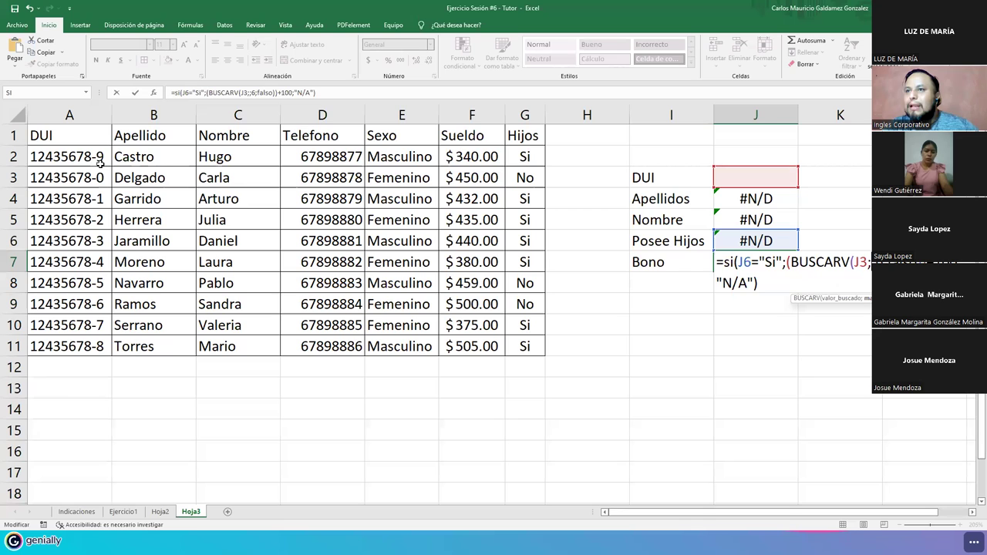
pyautogui.moveTo(91, 157); pyautogui.dragTo(521, 349)
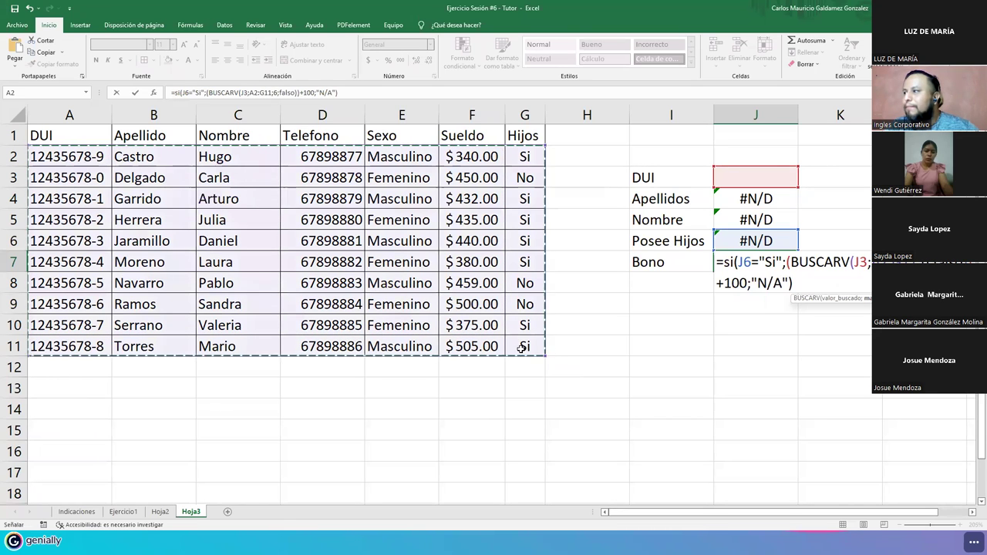
pyautogui.press('F2')
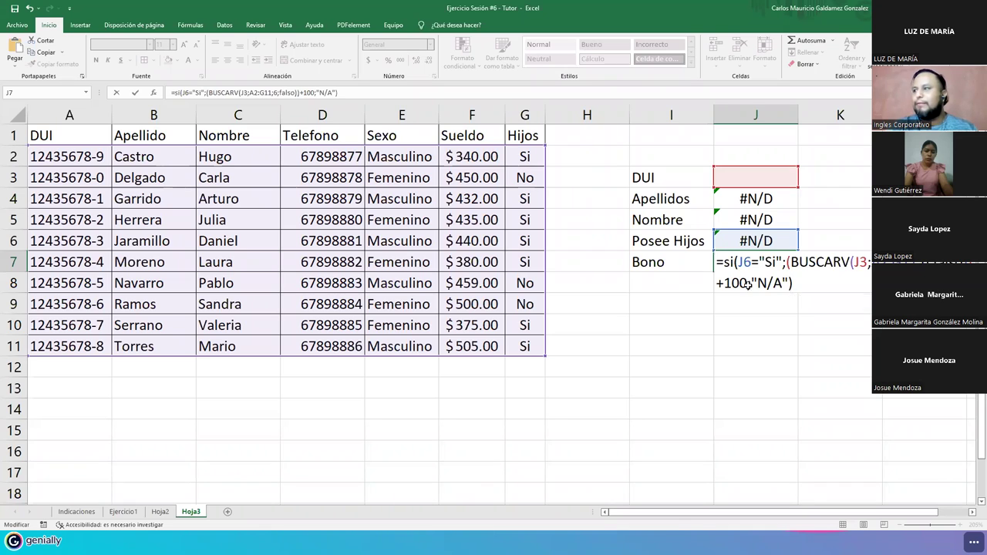
pyautogui.press('Return')
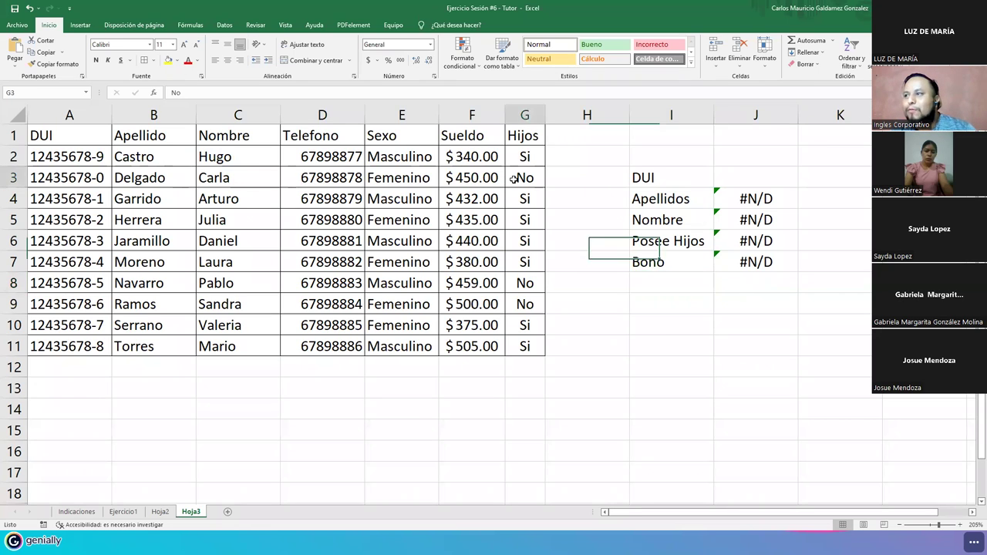
# - Copy the employee DUI from A3 into the J3 lookup cell to fill the panel
pyautogui.click(13, 178)
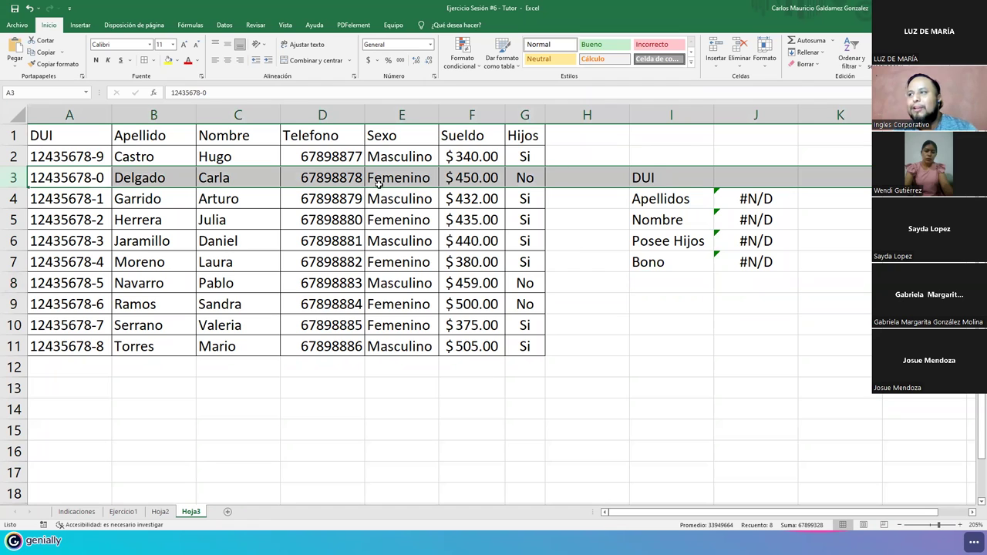
pyautogui.click(70, 178)
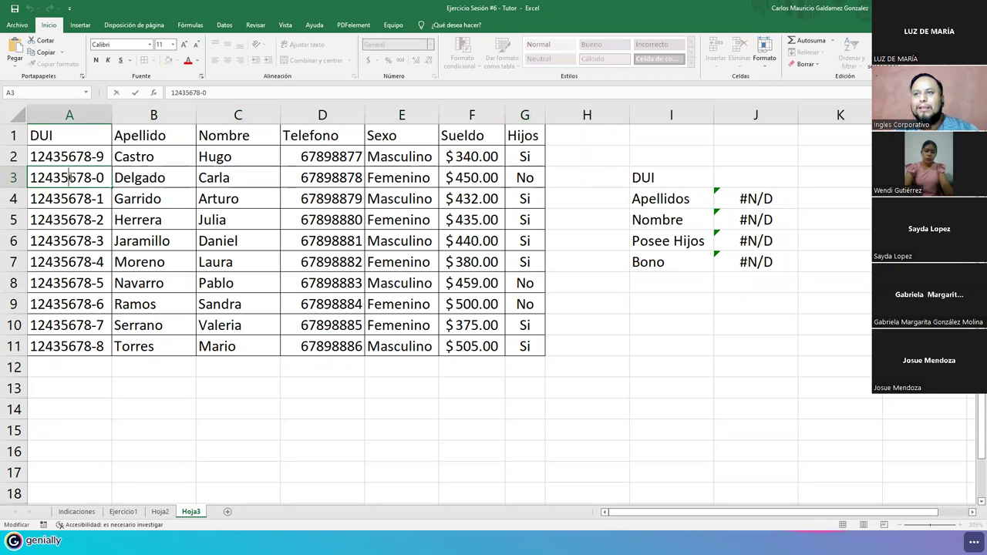
pyautogui.tripleClick(69, 177)
pyautogui.hotkey('ctrl', 'c')
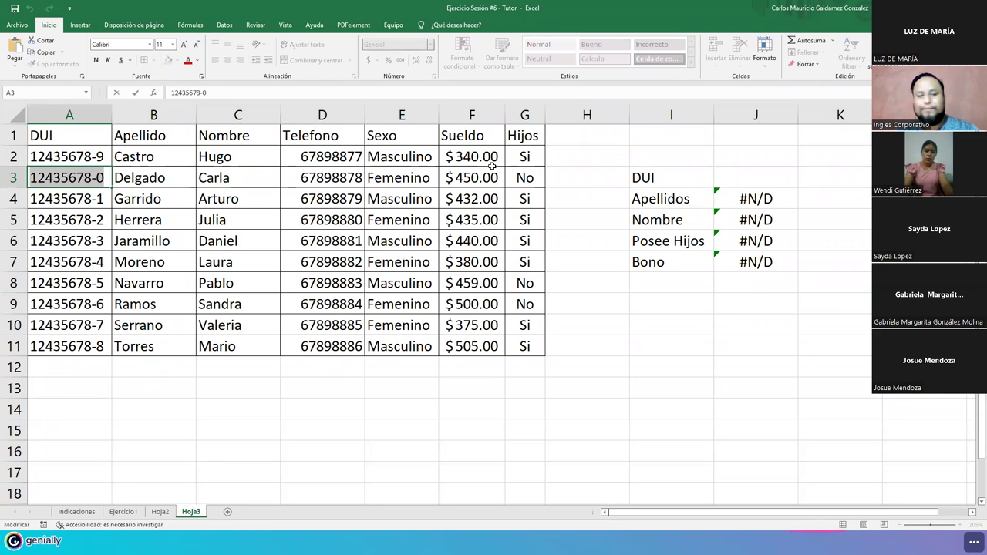
pyautogui.press('Tab')
pyautogui.click(759, 171)
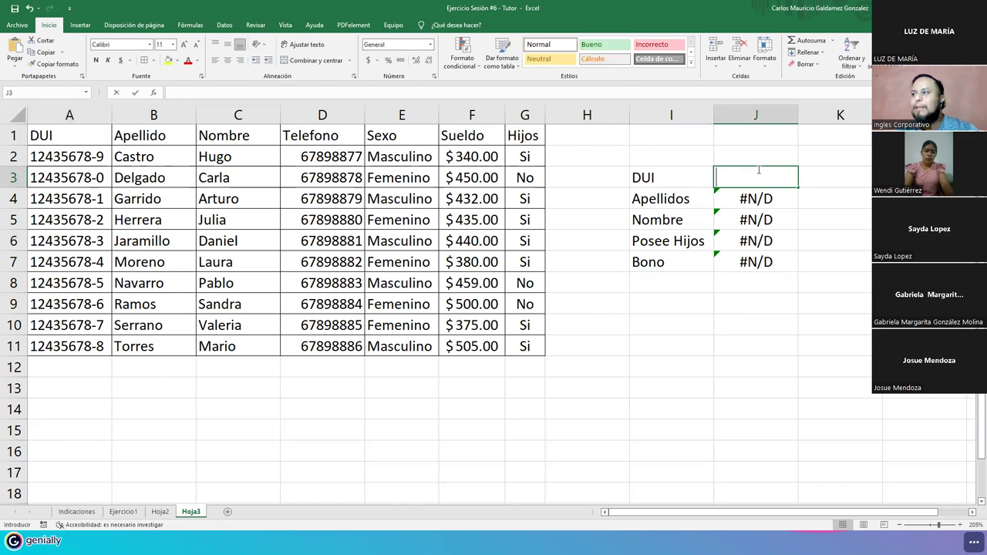
pyautogui.hotkey('ctrl', 'v')
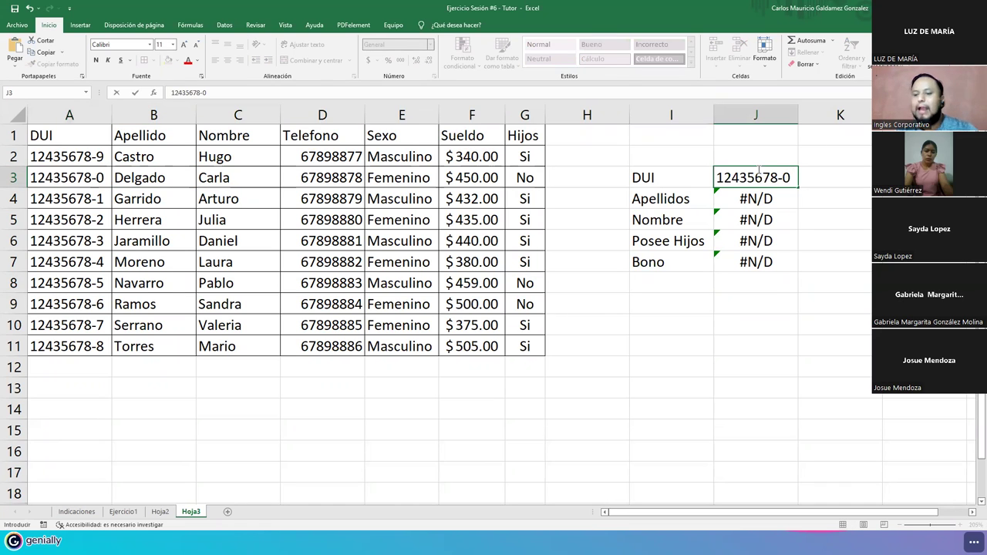
pyautogui.press('Return')
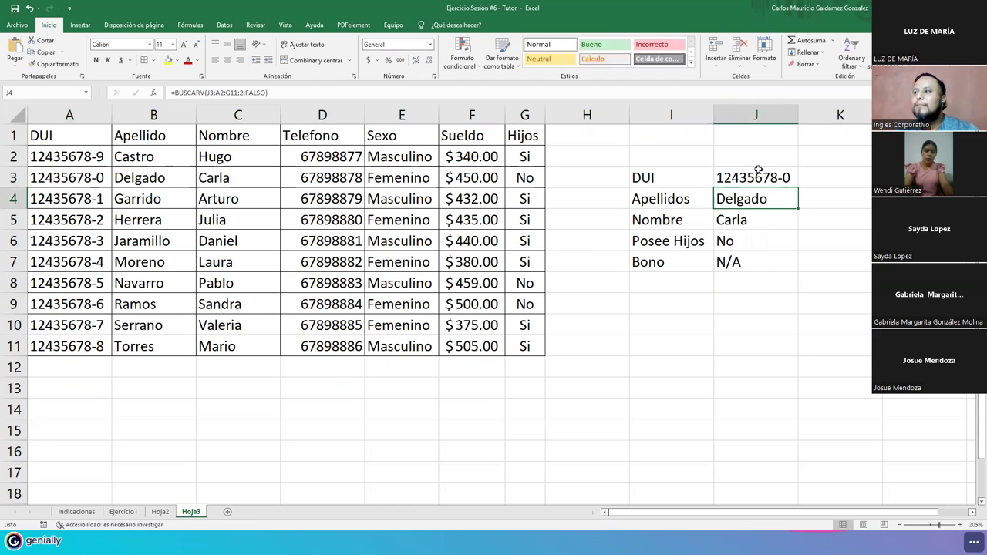
# - Right-align the lookup results J4:J7 and check them against the employee's table row
pyautogui.moveTo(733, 201); pyautogui.dragTo(736, 262)
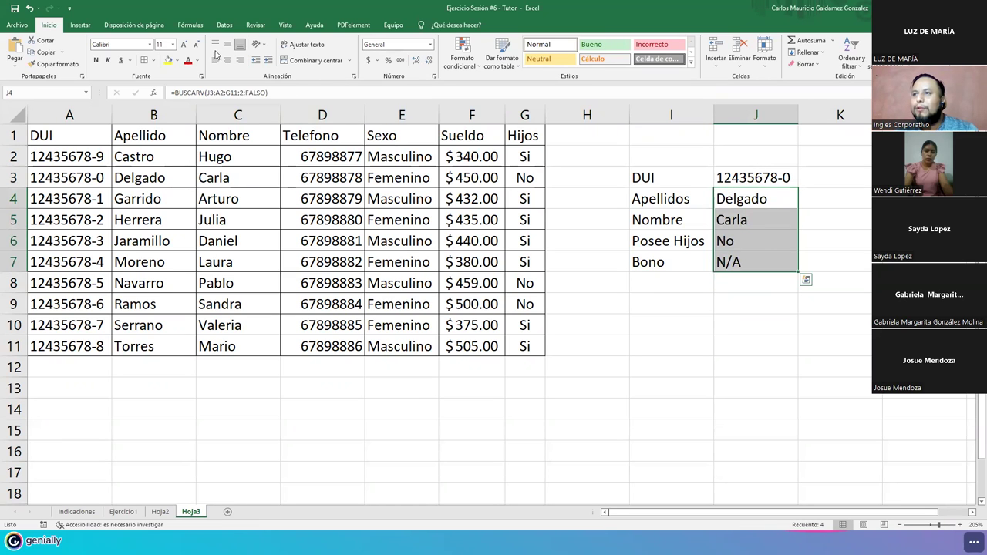
pyautogui.click(240, 59)
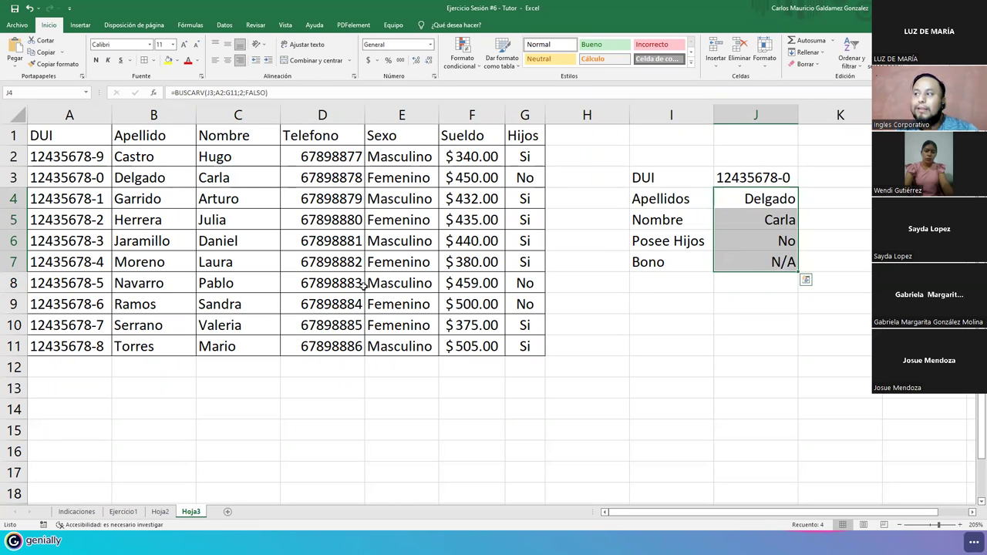
pyautogui.click(725, 266)
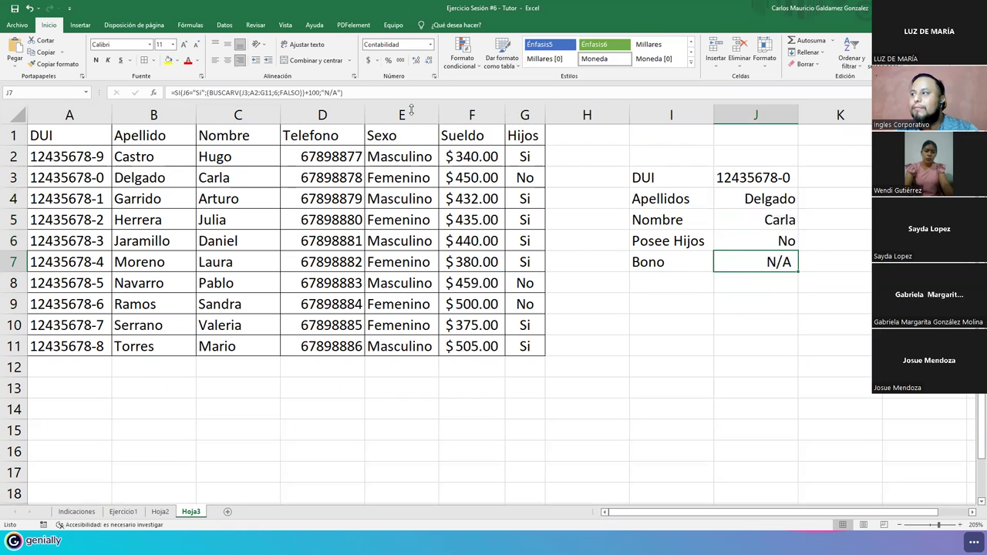
pyautogui.click(728, 176)
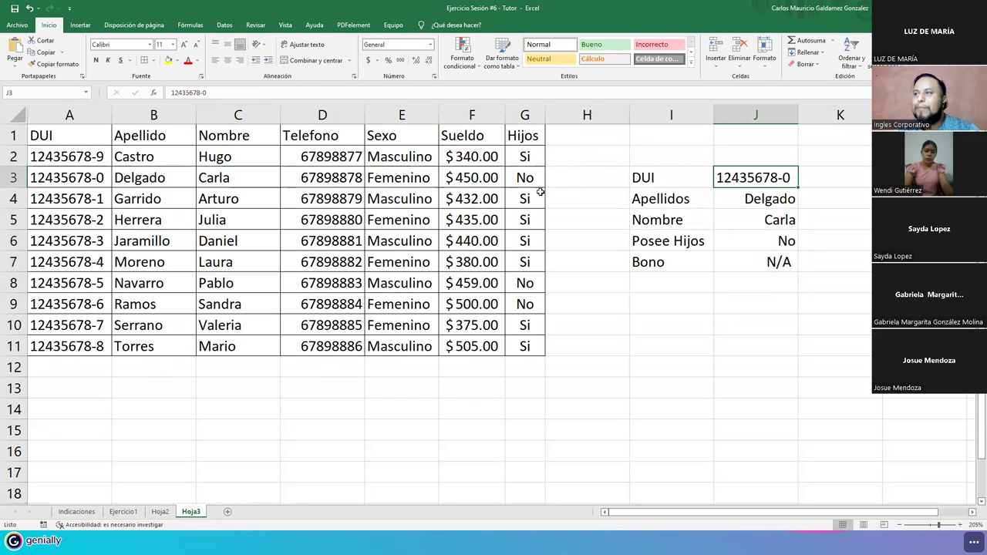
pyautogui.moveTo(207, 179); pyautogui.dragTo(158, 177)
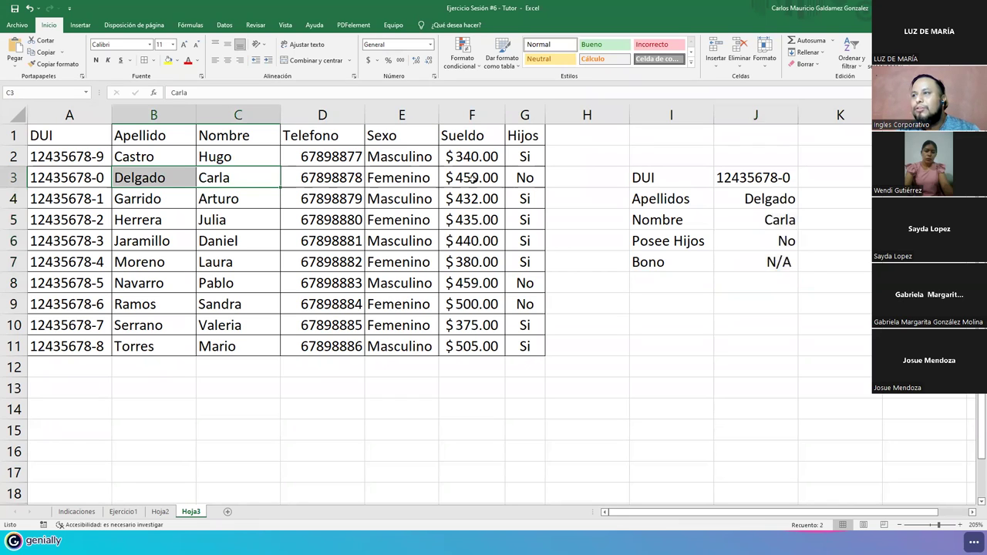
pyautogui.click(525, 178)
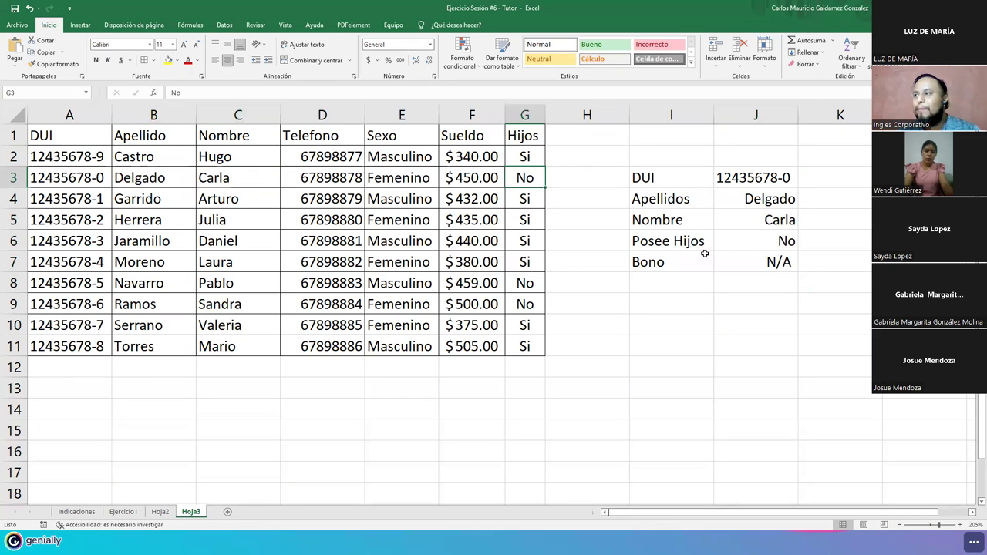
pyautogui.click(746, 268)
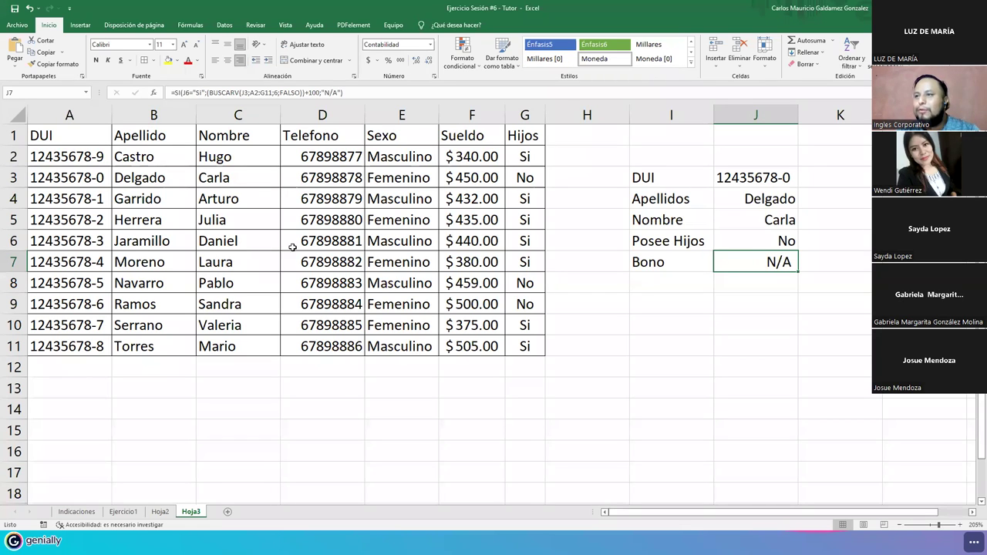
# - Change the last digit of the J3 DUI to 3 to look up another employee
pyautogui.doubleClick(47, 241)
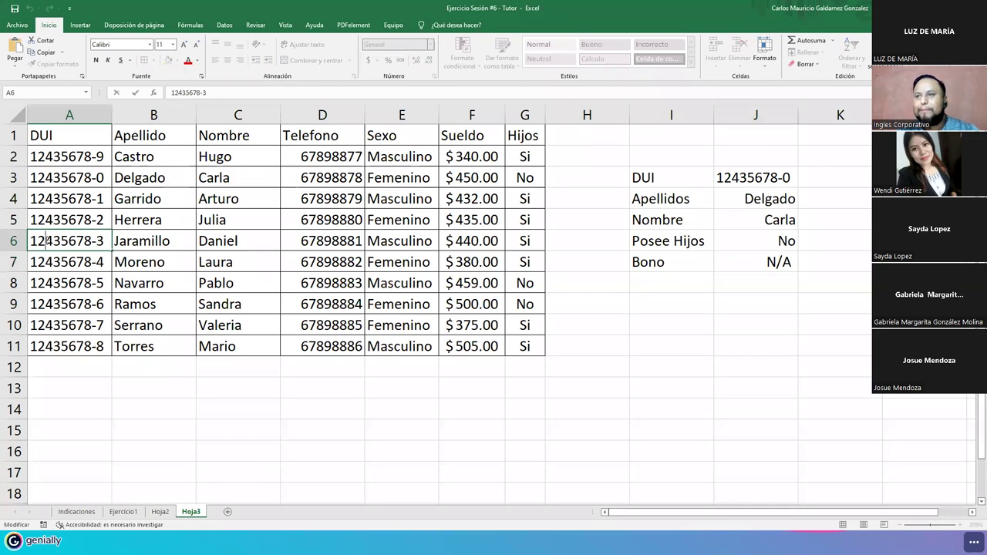
pyautogui.doubleClick(787, 179)
pyautogui.press('BackSpace')
pyautogui.write('3')
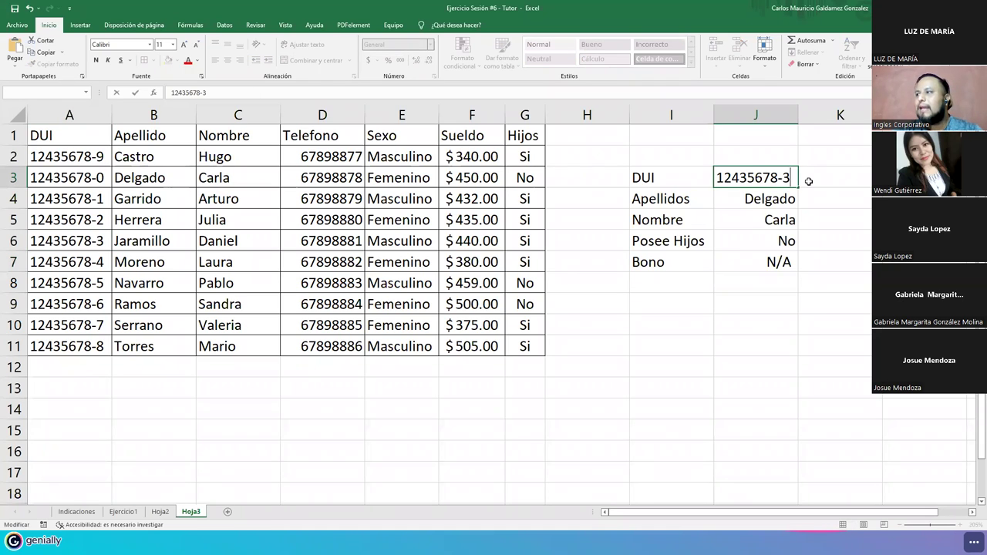
pyautogui.press('Return')
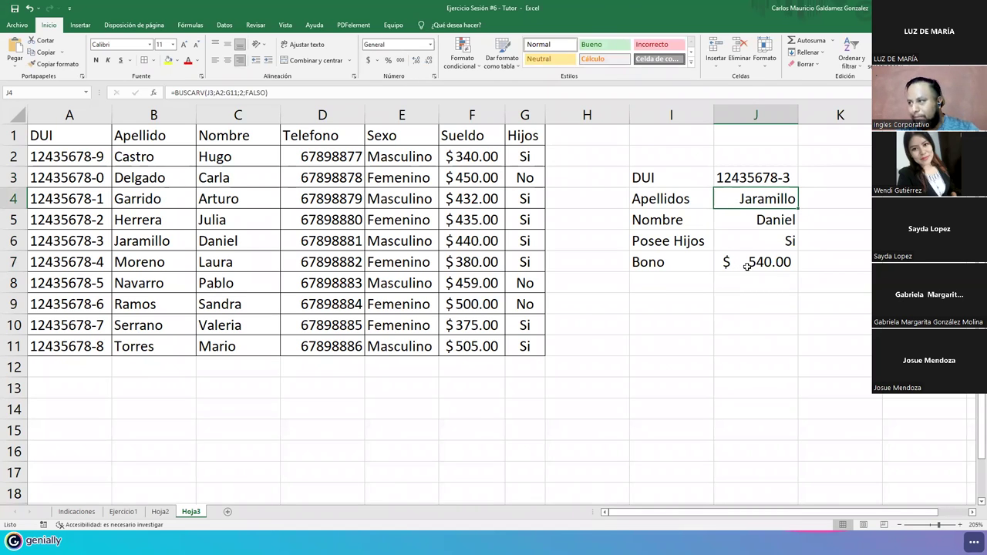
# - Relabel I7 as 'Sueldo+Bono' and autofit column I to fit it
pyautogui.doubleClick(635, 262)
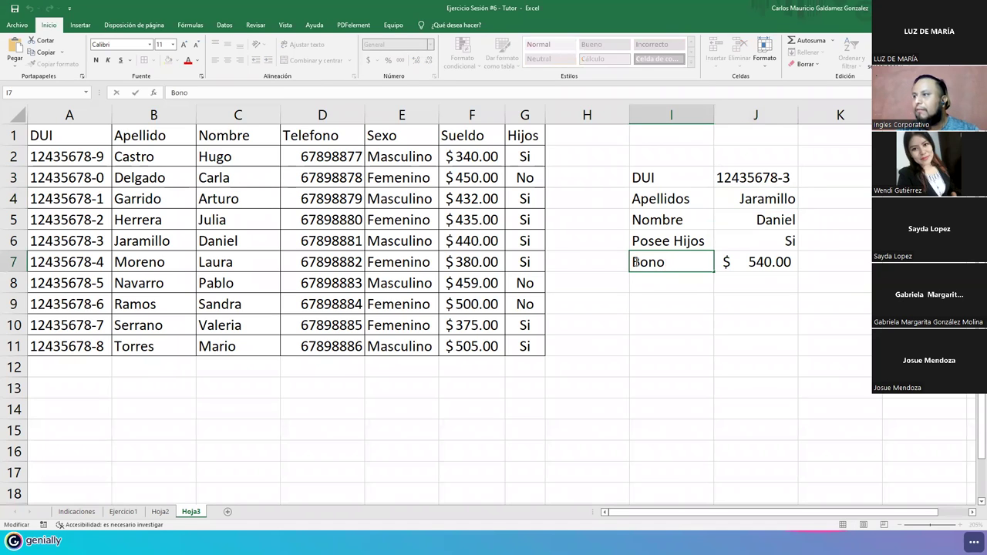
pyautogui.write('Sueldo')
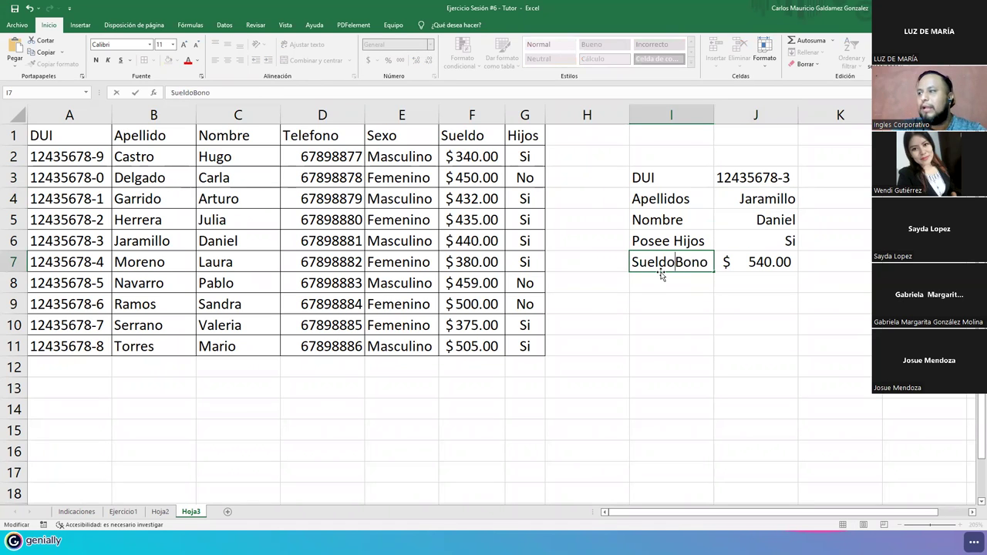
pyautogui.write('+')
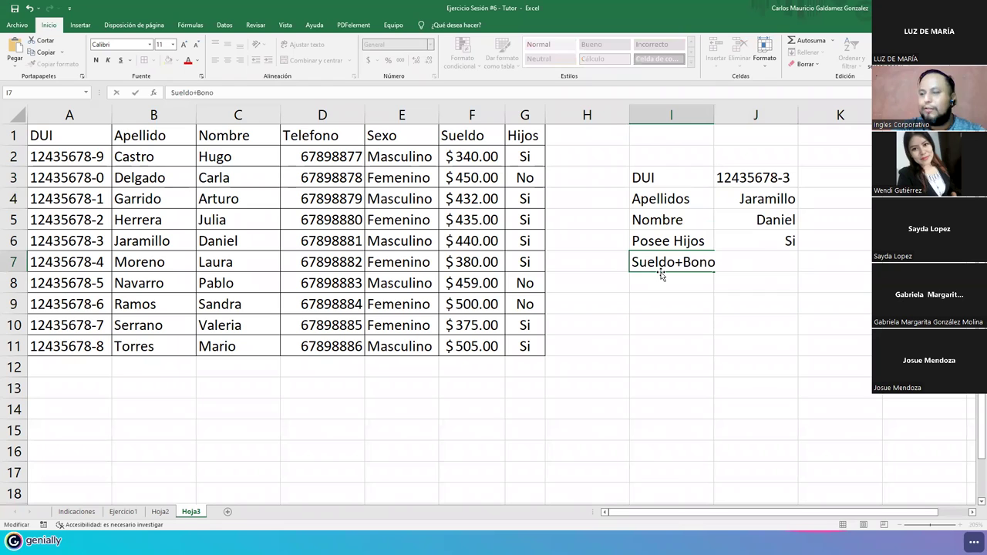
pyautogui.press('Return')
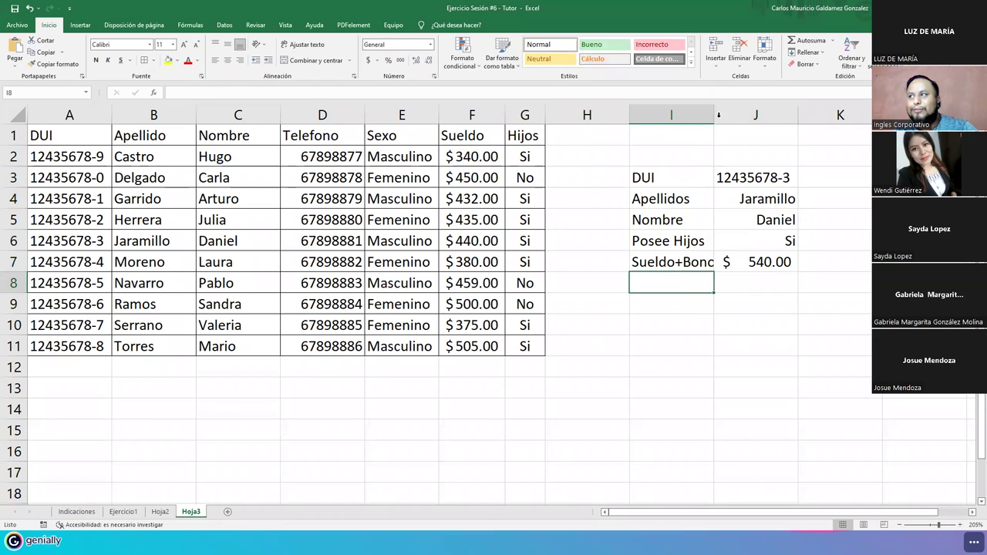
pyautogui.doubleClick(715, 115)
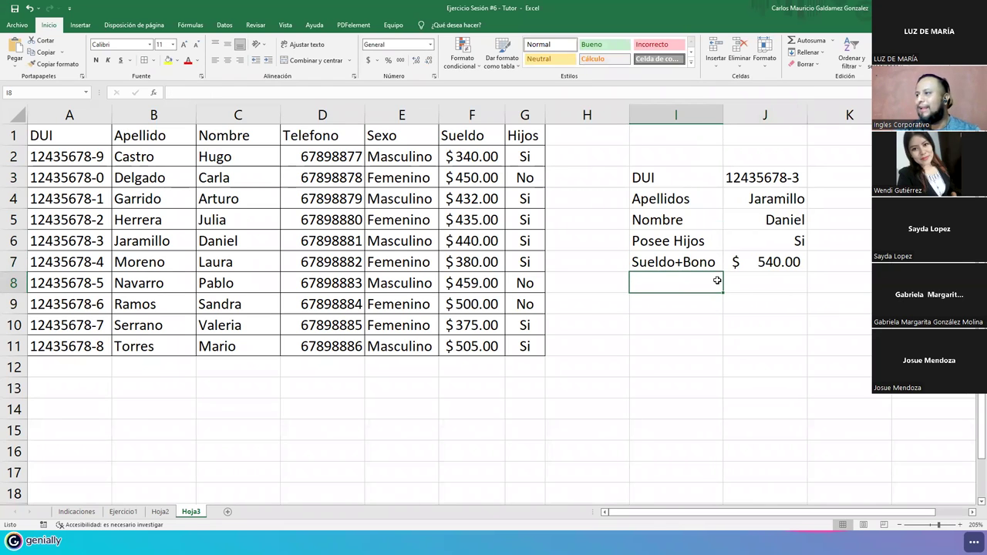
pyautogui.click(741, 265)
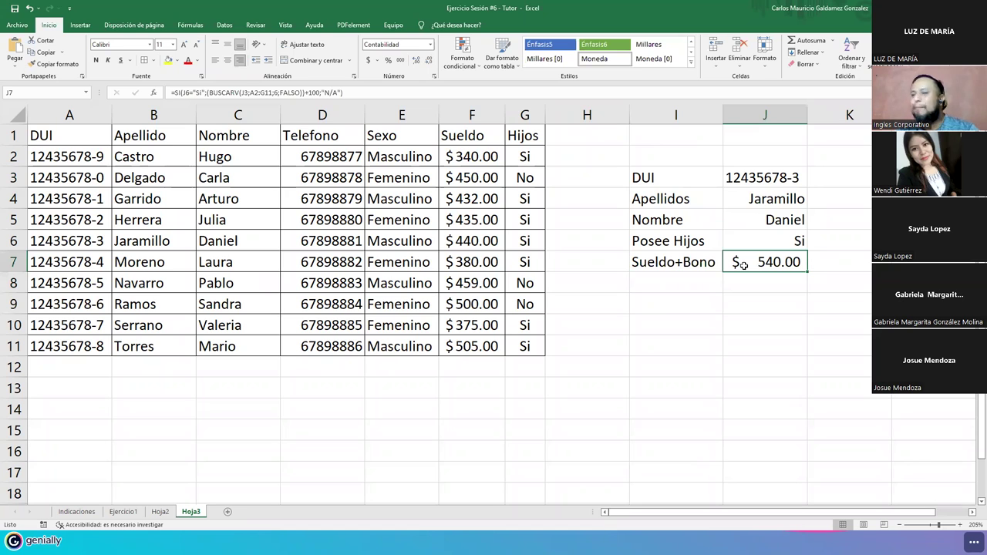
# - Replace "N/A" in J7 with (BUSCARV(J3;A2:G11;6;FALSO)) so childless employees get their Sueldo
pyautogui.doubleClick(741, 265)
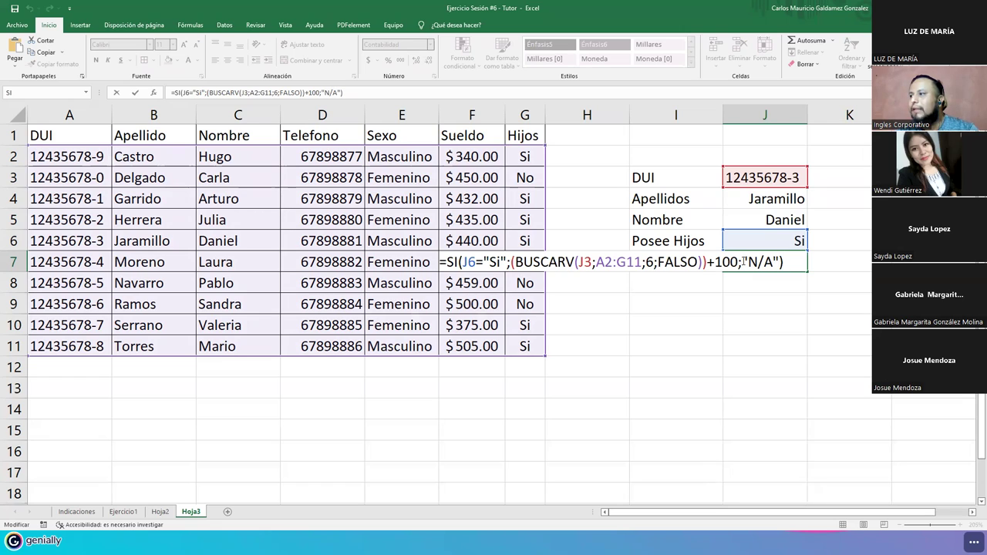
pyautogui.moveTo(512, 263); pyautogui.dragTo(779, 264)
pyautogui.write('(BUSCARV(J3;A2:G11;6;FALSO))')
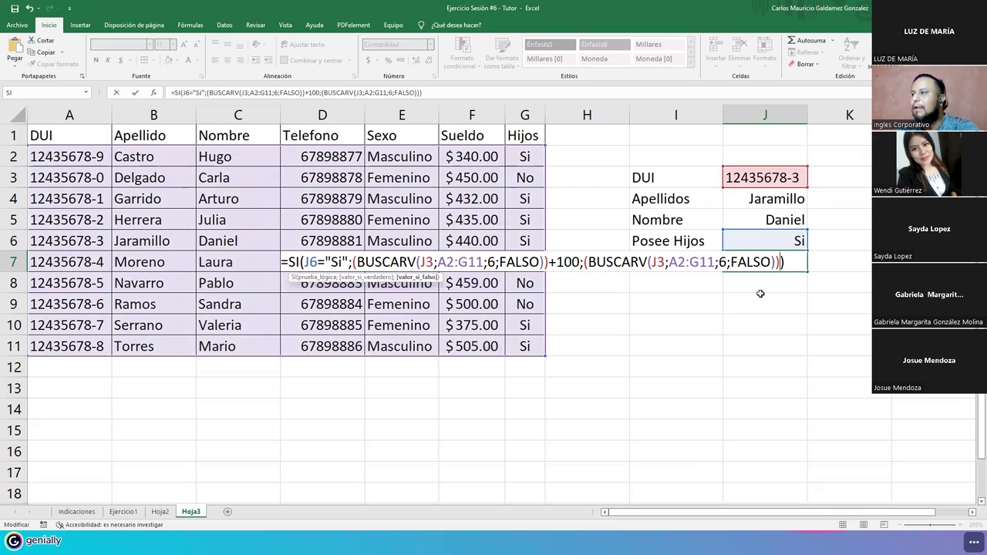
pyautogui.press('Return')
pyautogui.click(755, 261)
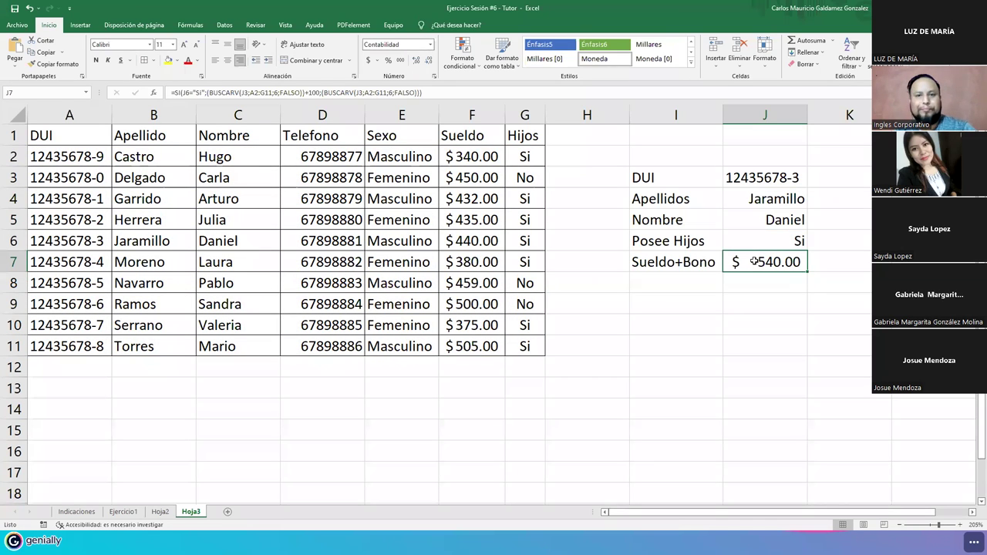
pyautogui.doubleClick(754, 261)
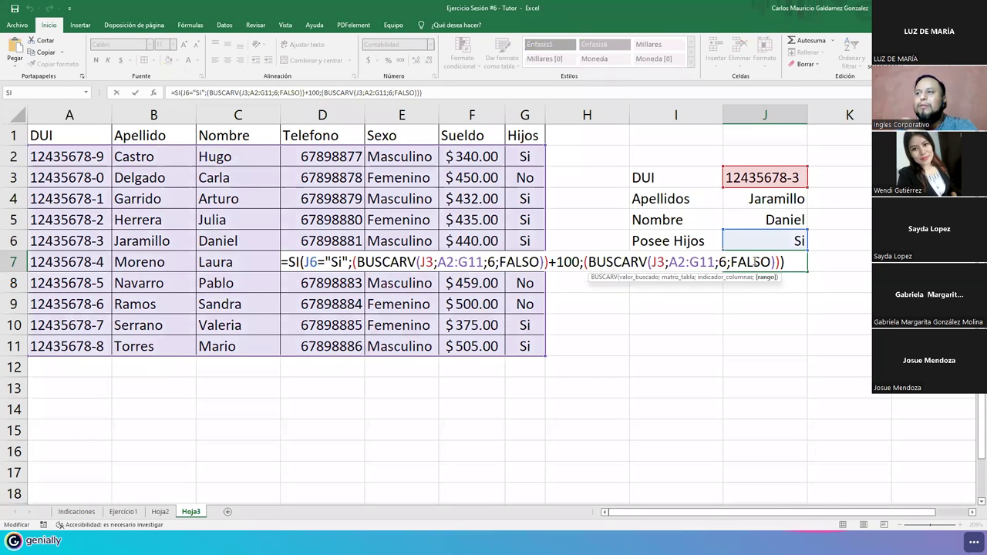
pyautogui.press('Escape')
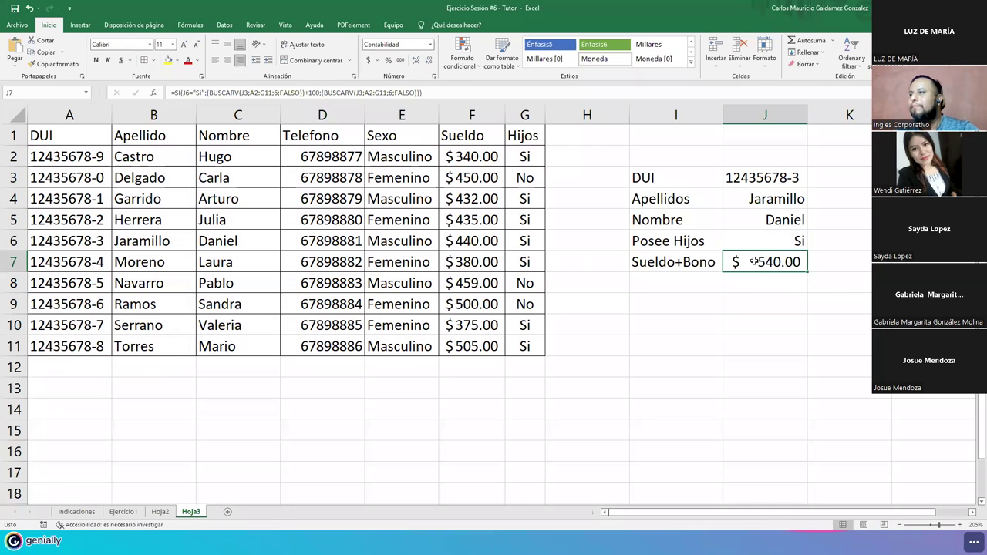
pyautogui.doubleClick(755, 261)
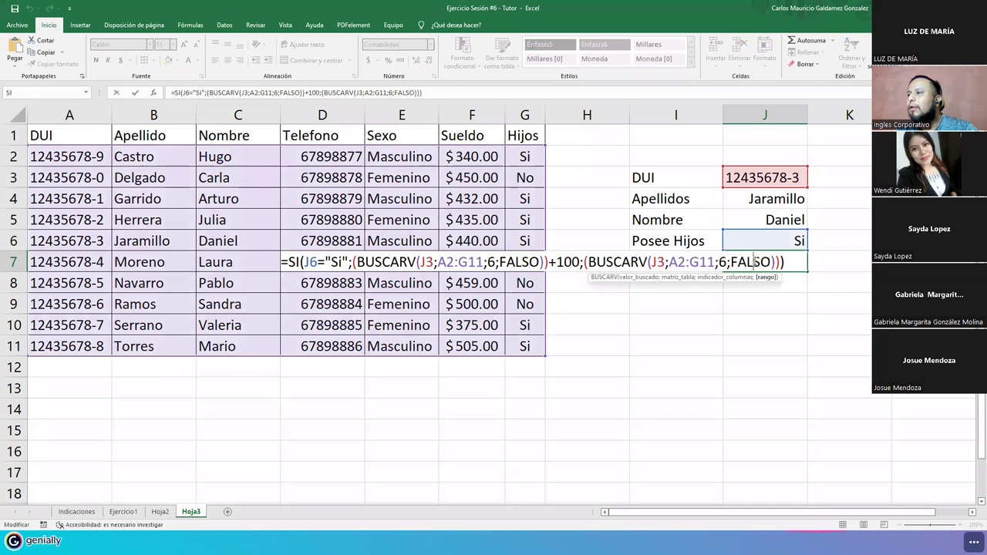
pyautogui.press('Escape')
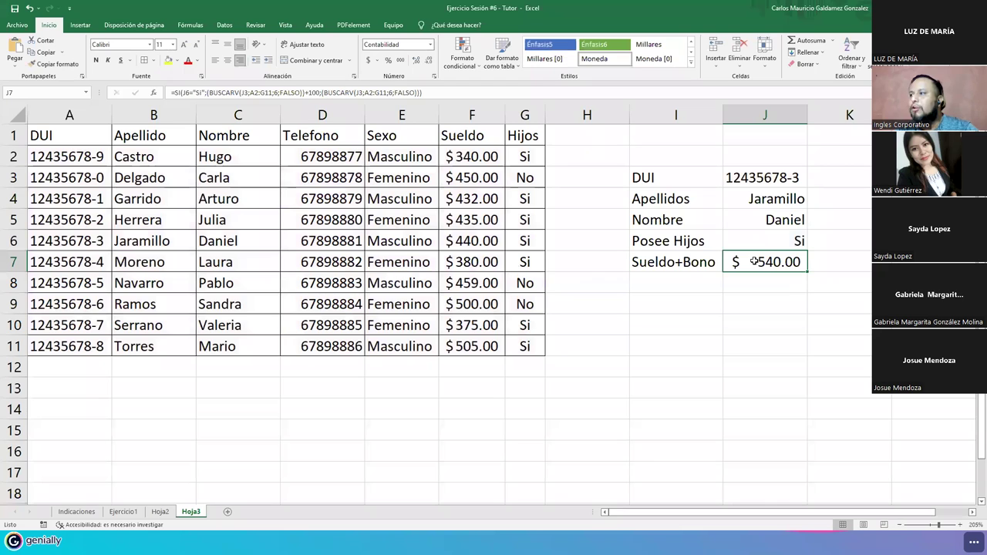
pyautogui.doubleClick(798, 178)
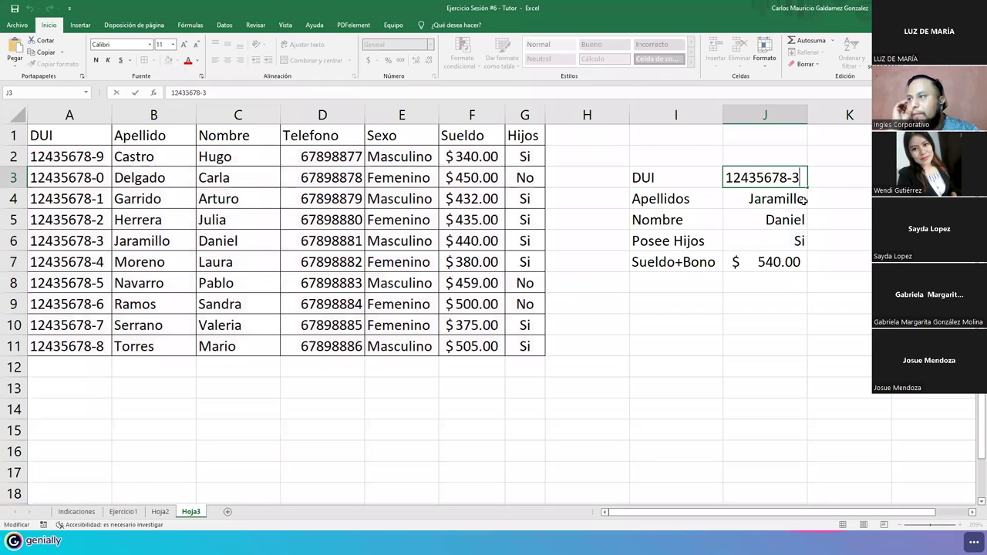
# - Change the DUI in J3 to 12435678-0 to look up the employee in row 3
pyautogui.press('BackSpace')
pyautogui.write('0')
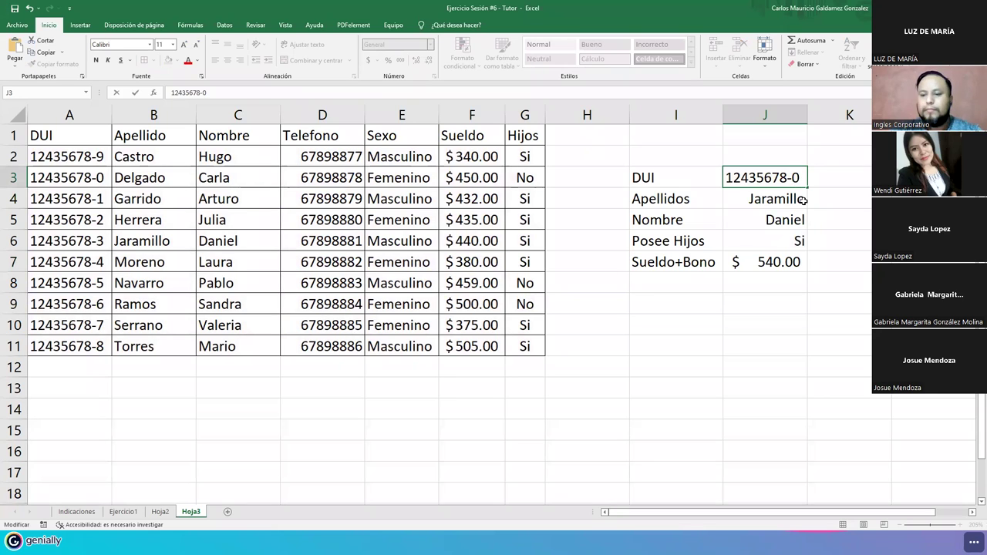
pyautogui.press('Return')
# - Check the Sueldo+Bono and Apellidos formulas against row 3's Sueldo and Hijos in the A1:G11 table
pyautogui.click(749, 257)
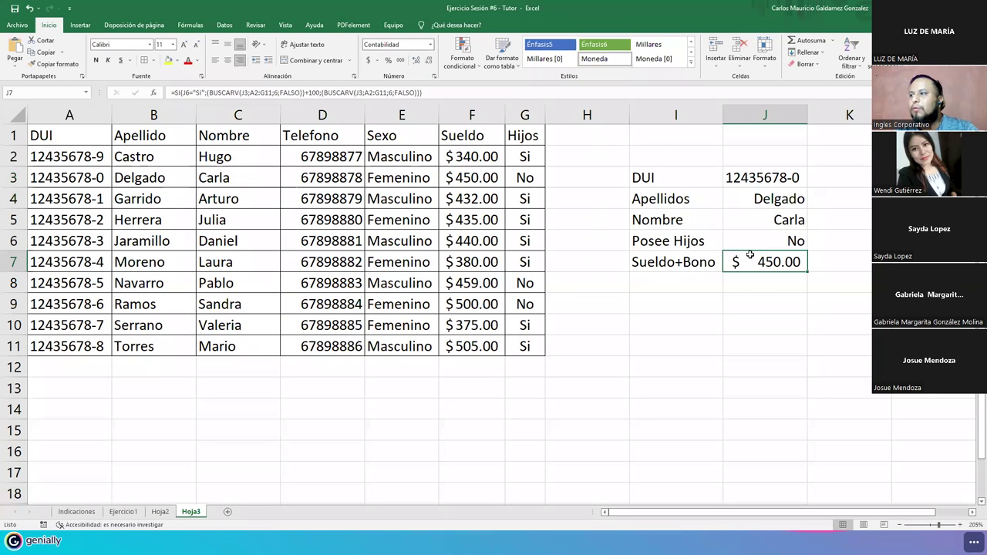
pyautogui.moveTo(475, 178); pyautogui.dragTo(514, 178)
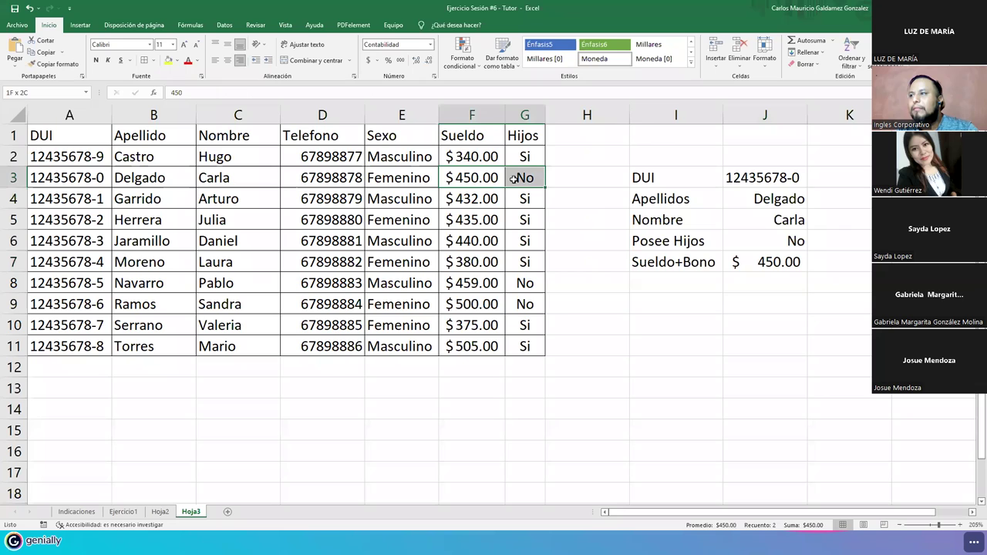
pyautogui.click(753, 262)
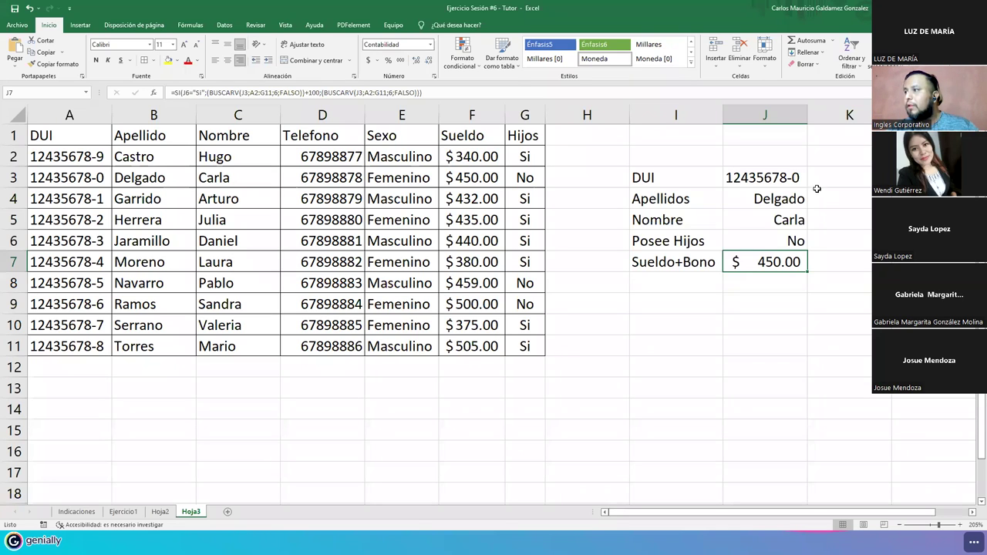
pyautogui.click(769, 198)
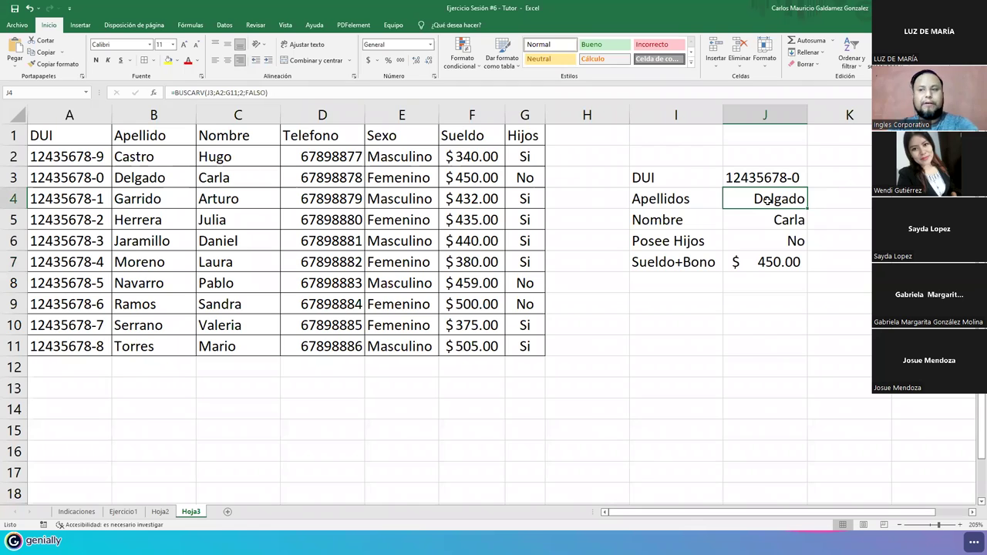
pyautogui.click(321, 285)
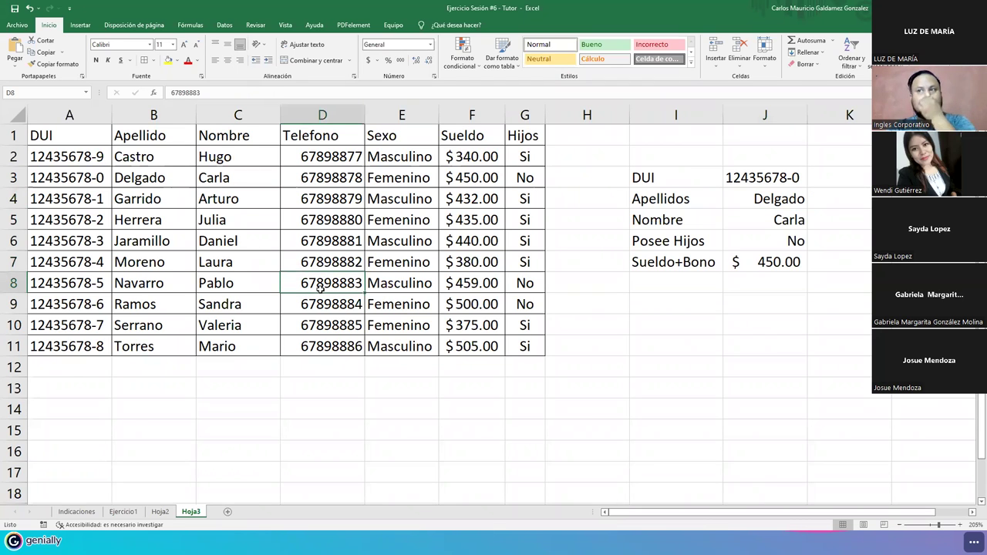
pyautogui.moveTo(58, 138); pyautogui.dragTo(513, 340)
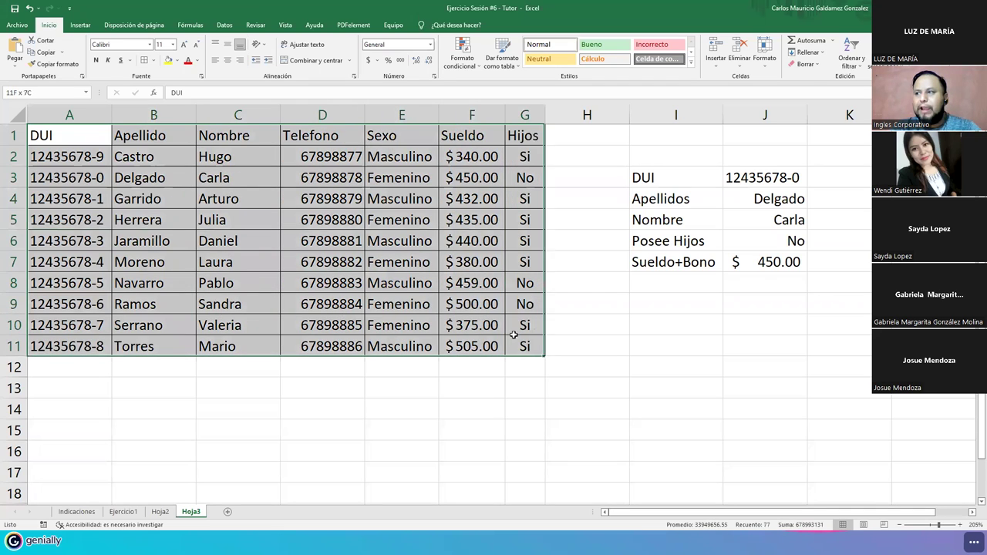
pyautogui.click(783, 193)
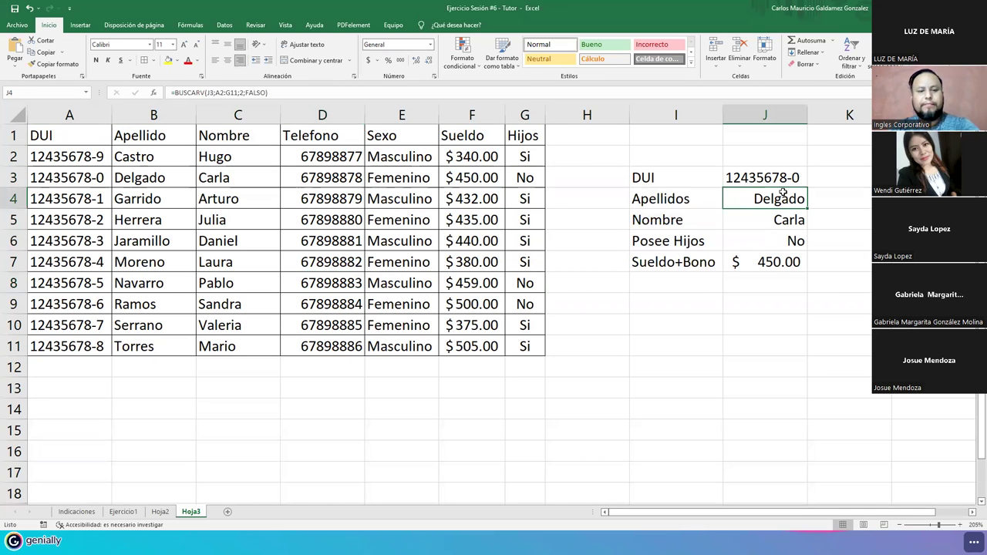
pyautogui.click(607, 205)
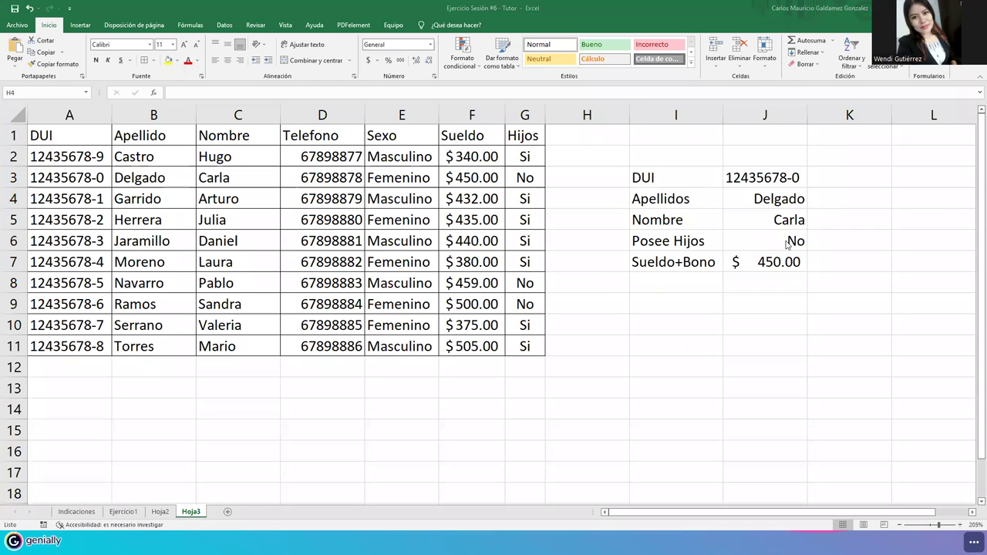
pyautogui.click(776, 205)
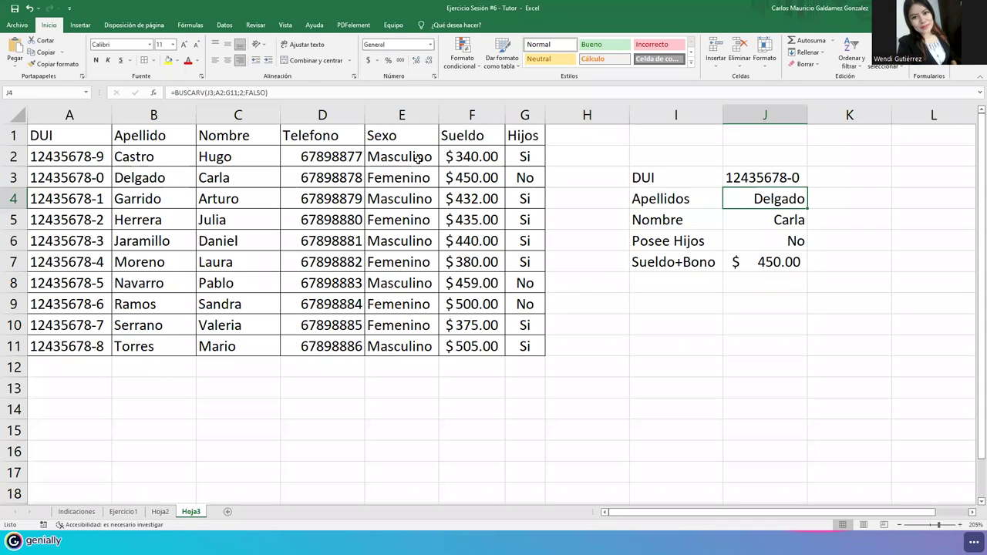
pyautogui.doubleClick(781, 198)
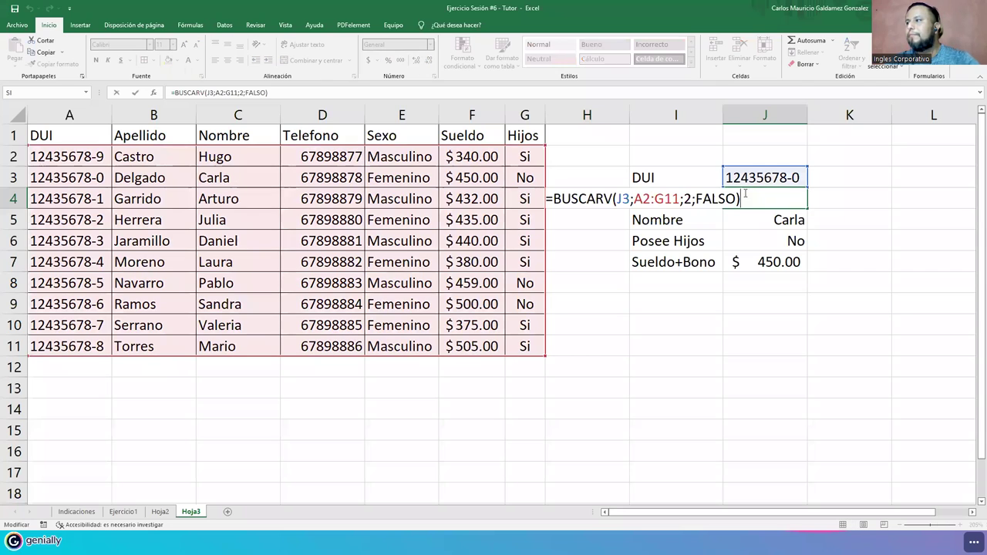
pyautogui.moveTo(752, 199); pyautogui.dragTo(523, 203)
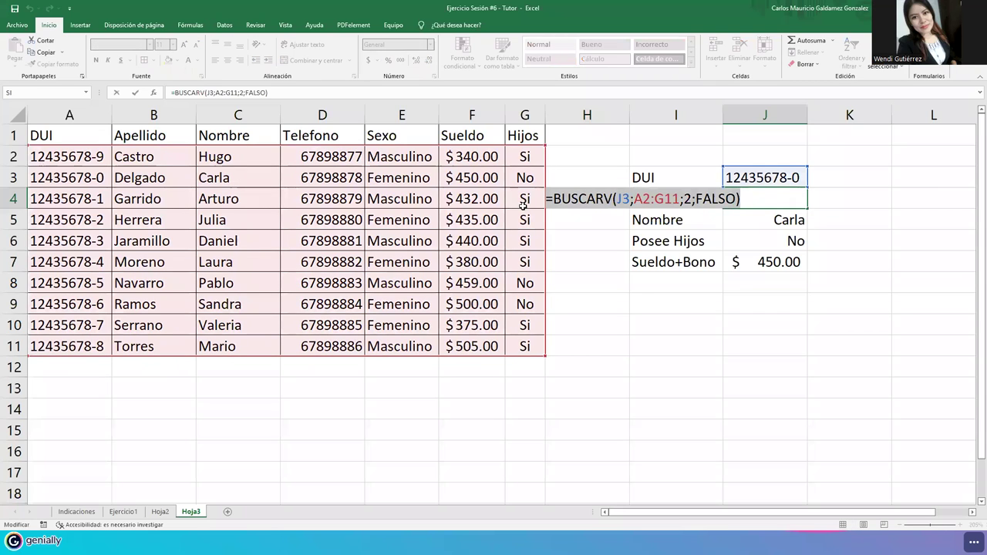
pyautogui.press('Return')
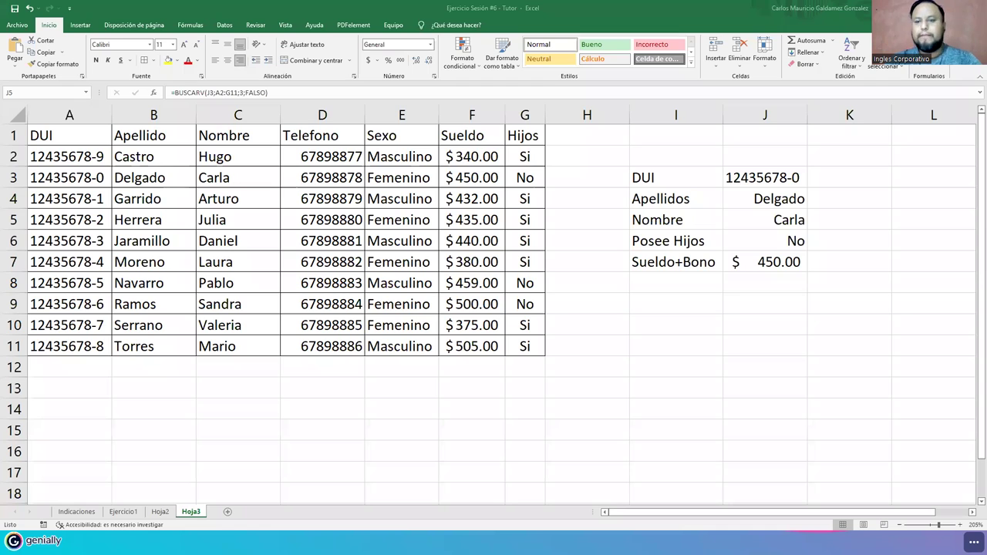
pyautogui.click(757, 224)
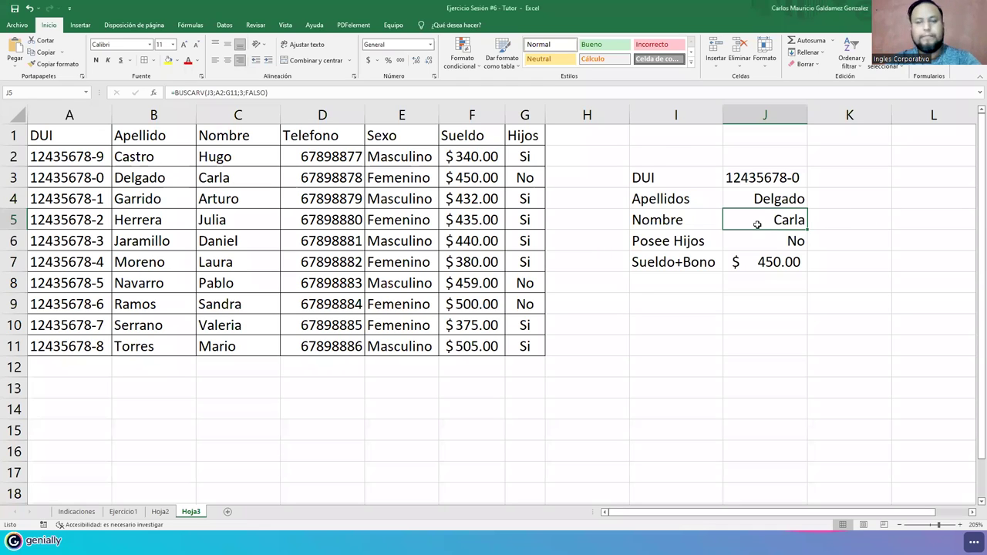
pyautogui.doubleClick(757, 224)
pyautogui.moveTo(740, 219); pyautogui.dragTo(548, 219)
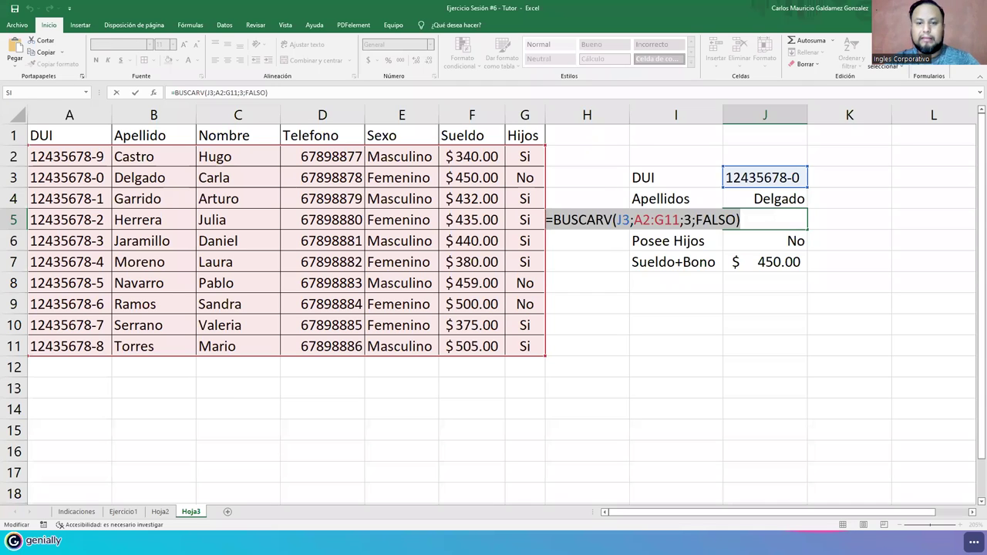
pyautogui.hotkey('alt', 'Tab')
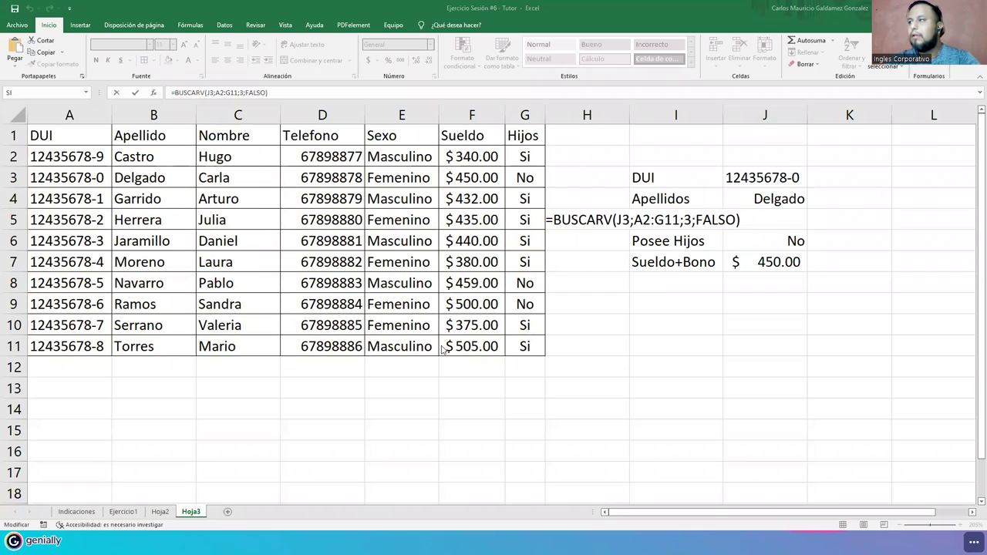
pyautogui.click(775, 241)
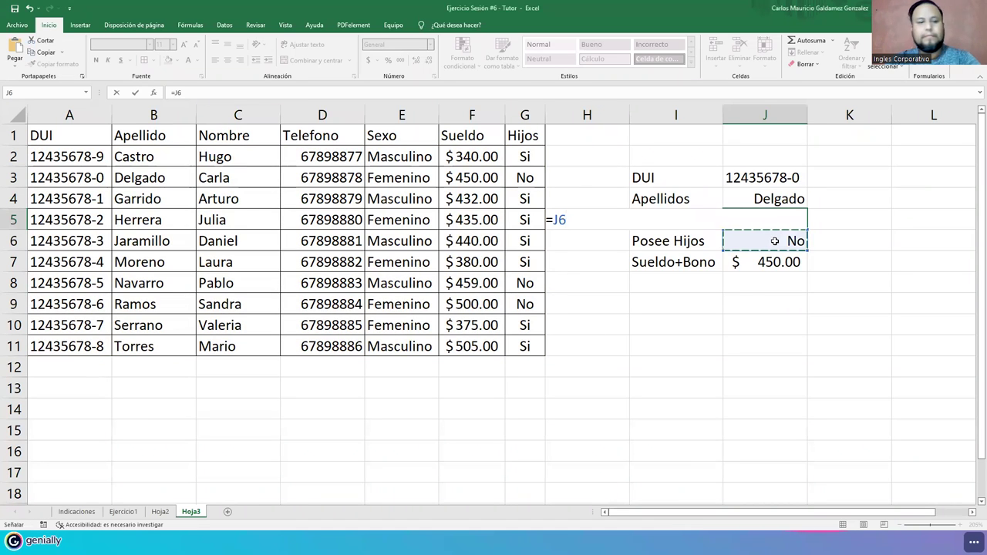
pyautogui.press('Escape')
pyautogui.press('F2')
pyautogui.press('Escape')
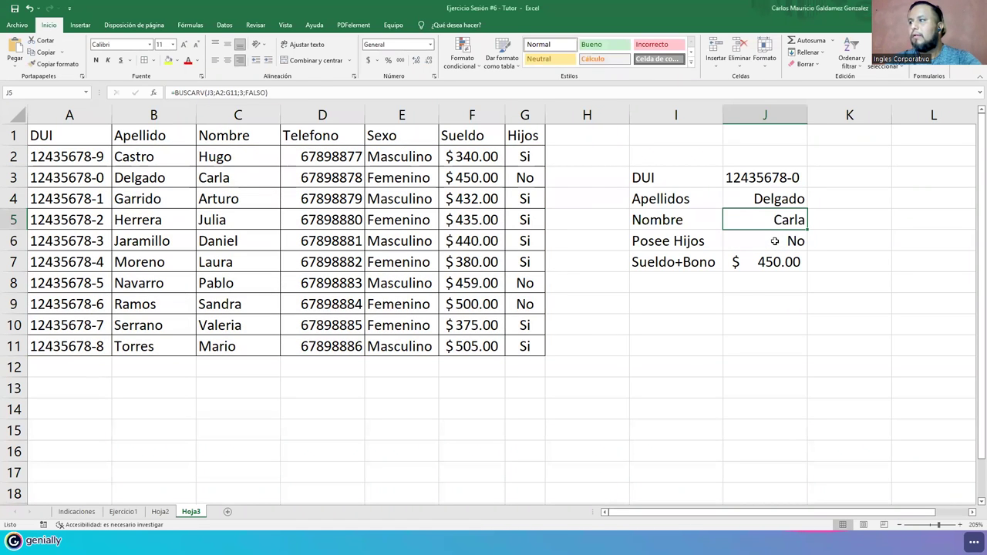
pyautogui.click(775, 241)
pyautogui.doubleClick(775, 241)
pyautogui.moveTo(776, 240); pyautogui.dragTo(416, 243)
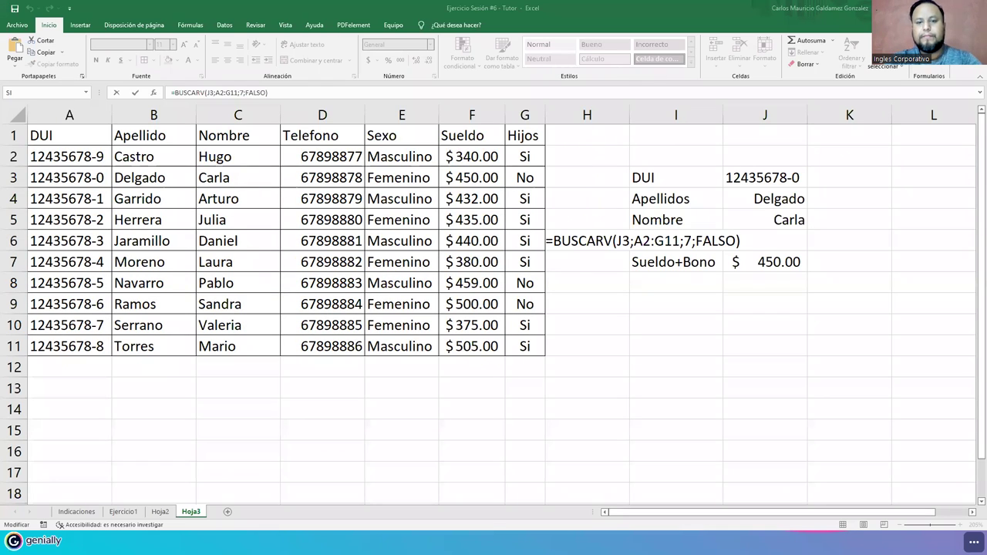
pyautogui.hotkey('shift', 'Home')
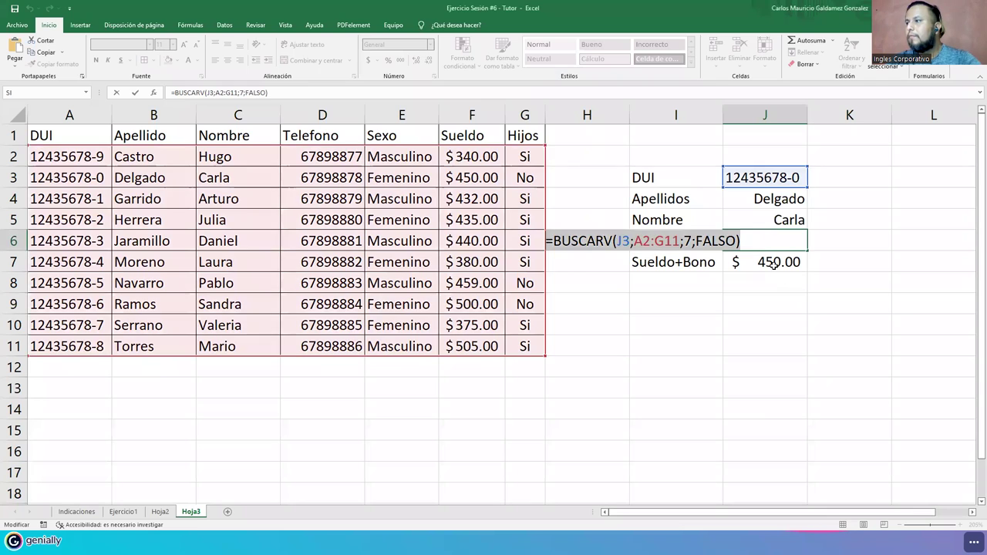
pyautogui.press('Return')
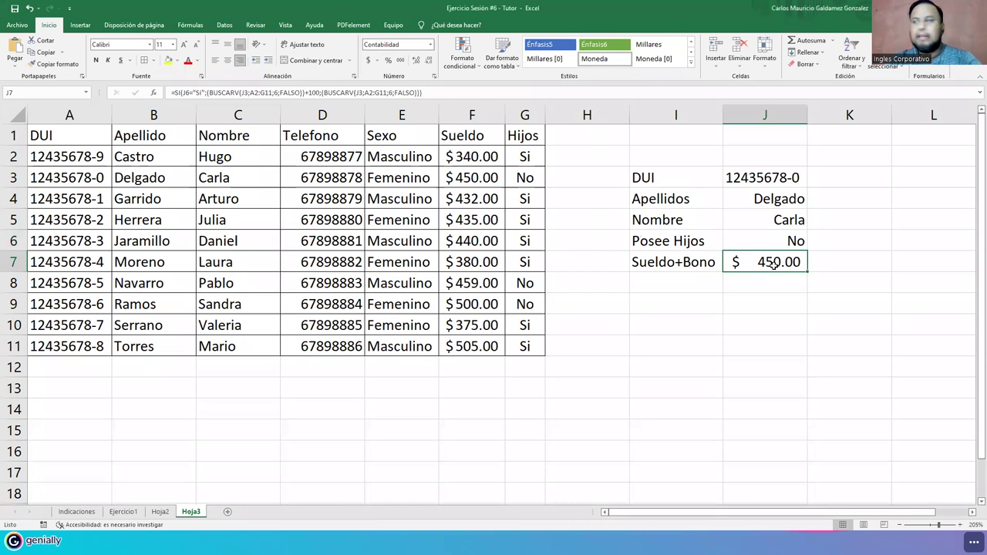
pyautogui.doubleClick(773, 265)
pyautogui.moveTo(786, 262); pyautogui.dragTo(239, 260)
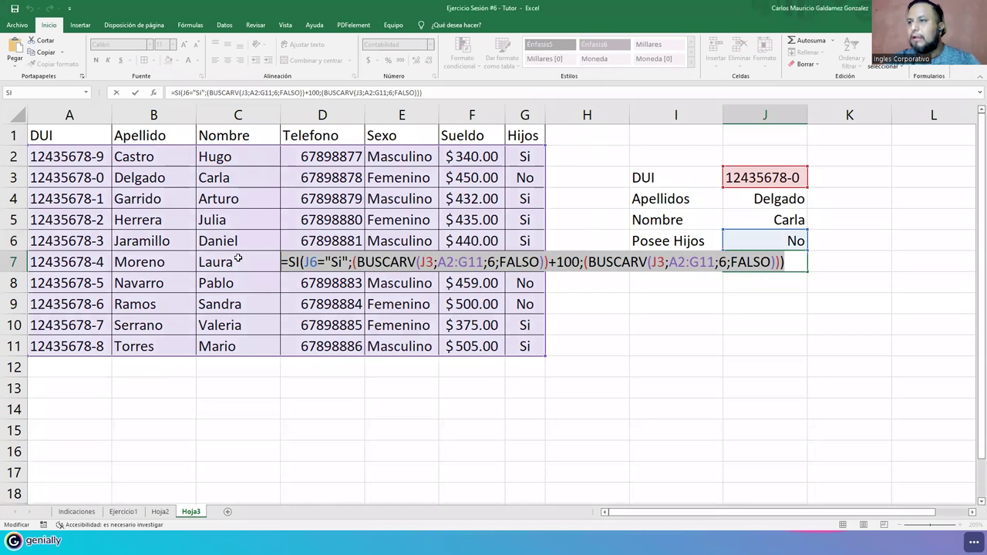
pyautogui.press('Escape')
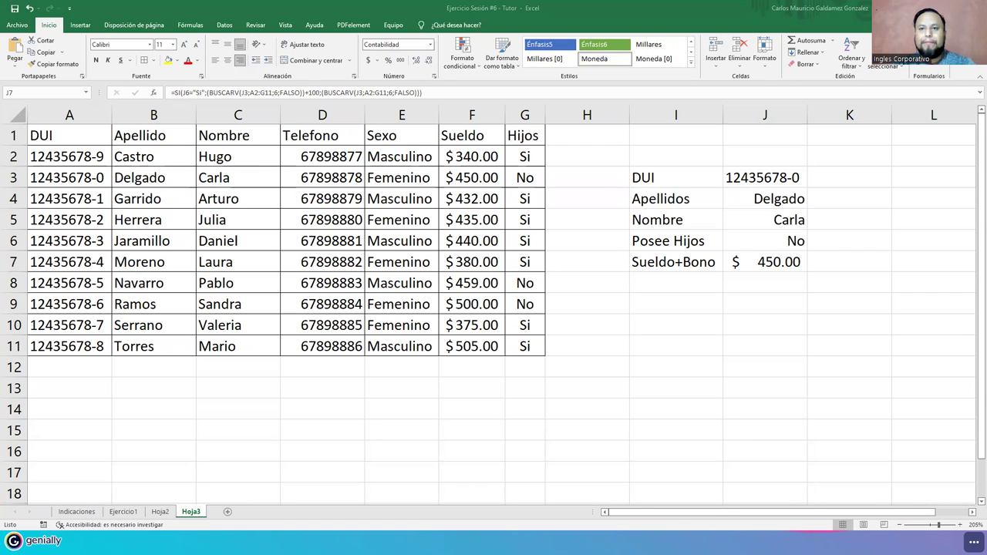
pyautogui.click(754, 261)
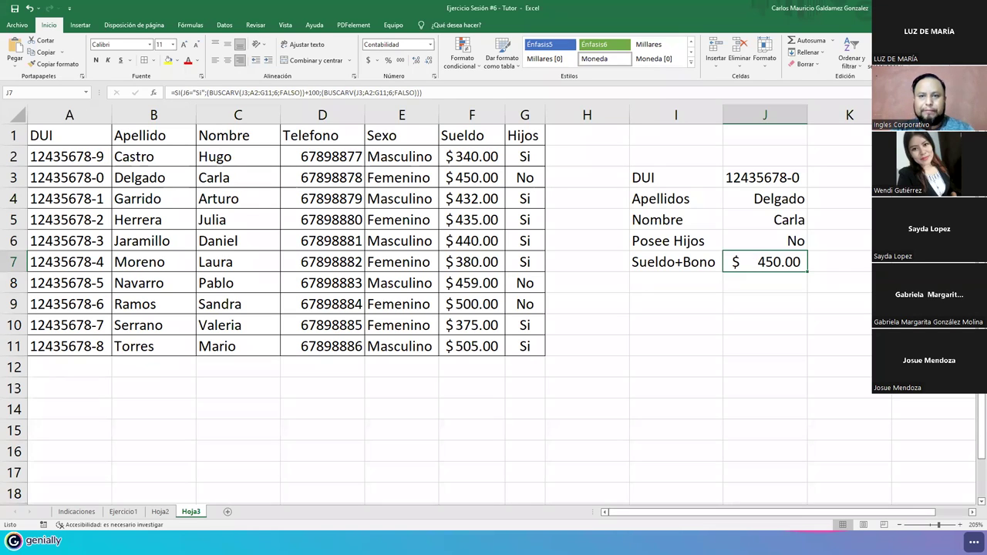
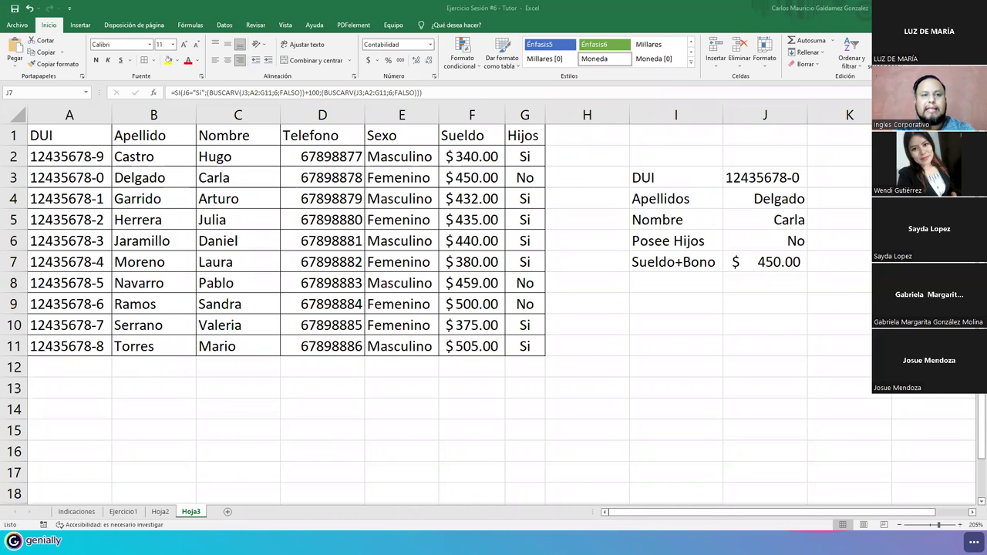
# - Switch to the Función BuscarV workbook, scan the BD data, and display the Informe sheet
pyautogui.hotkey('alt', 'Tab')
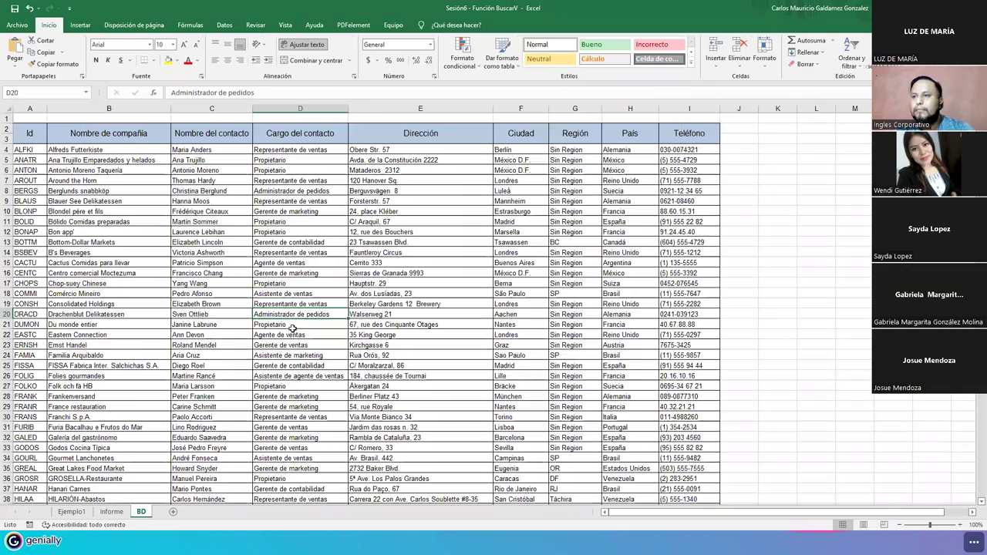
pyautogui.scroll(-7, 272, 348)
pyautogui.scroll(-8, 297, 344)
pyautogui.scroll(15, 319, 346)
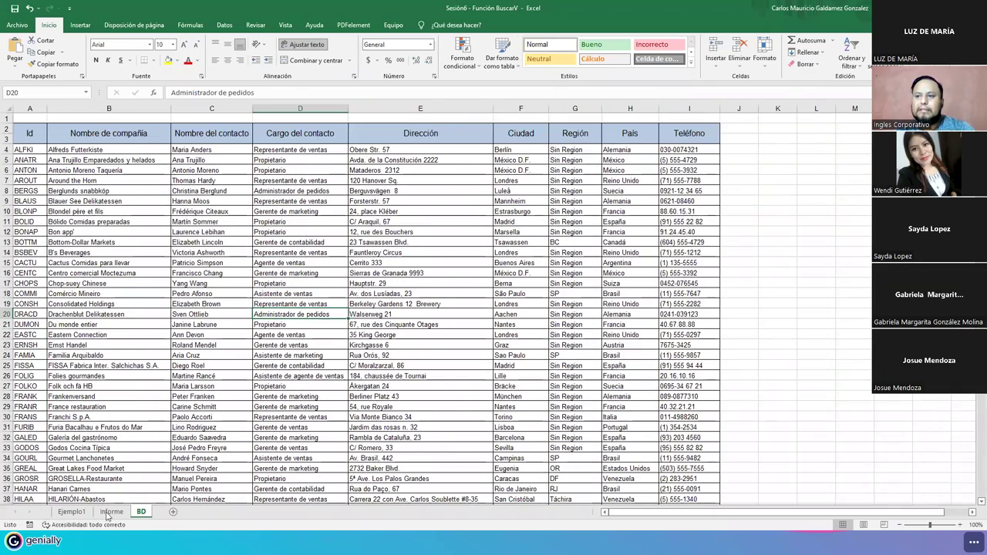
pyautogui.click(112, 512)
pyautogui.click(72, 512)
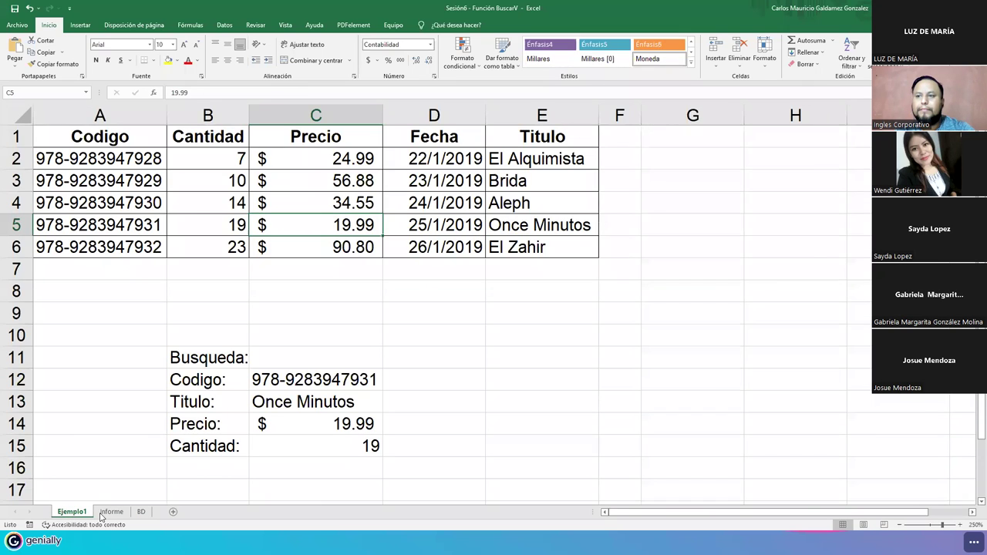
pyautogui.click(112, 512)
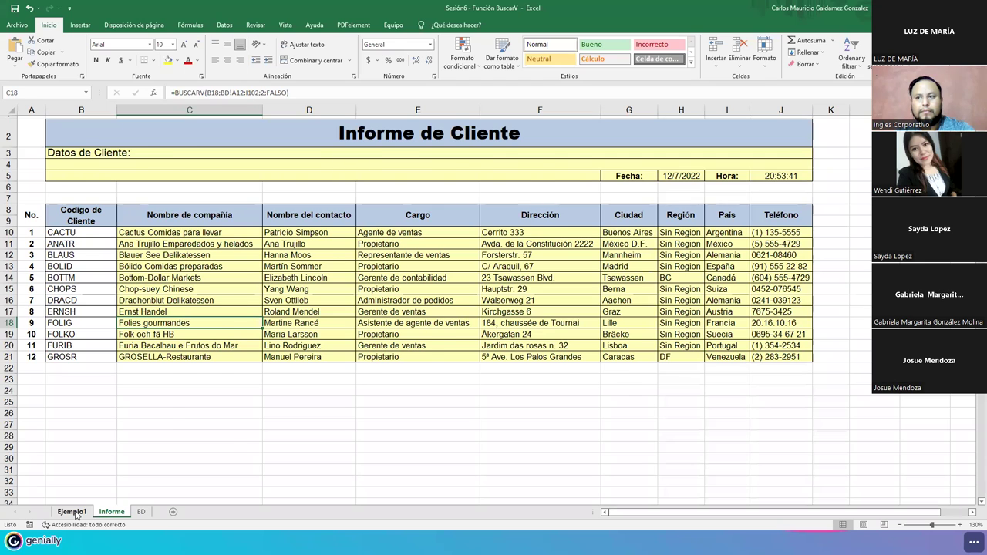
pyautogui.click(73, 512)
pyautogui.click(108, 512)
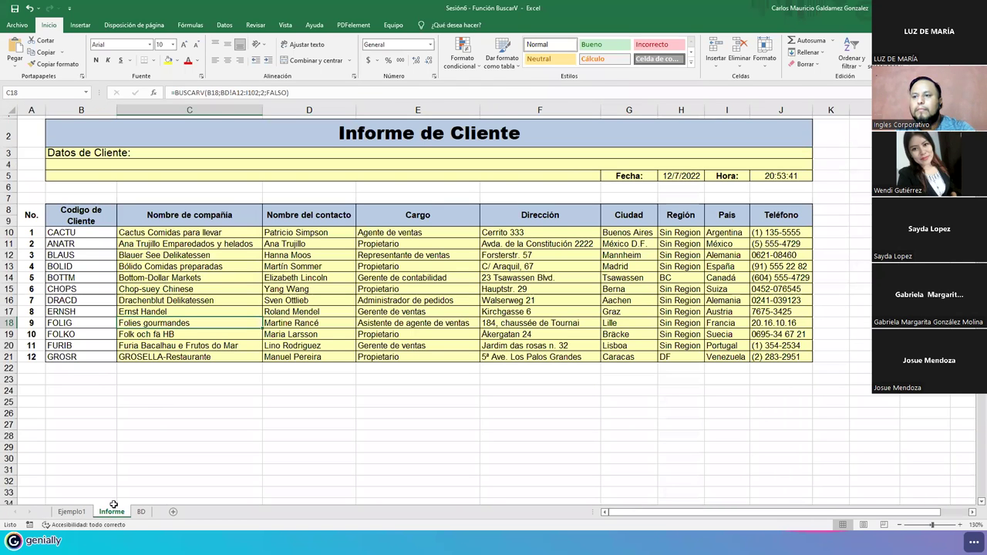
pyautogui.click(161, 235)
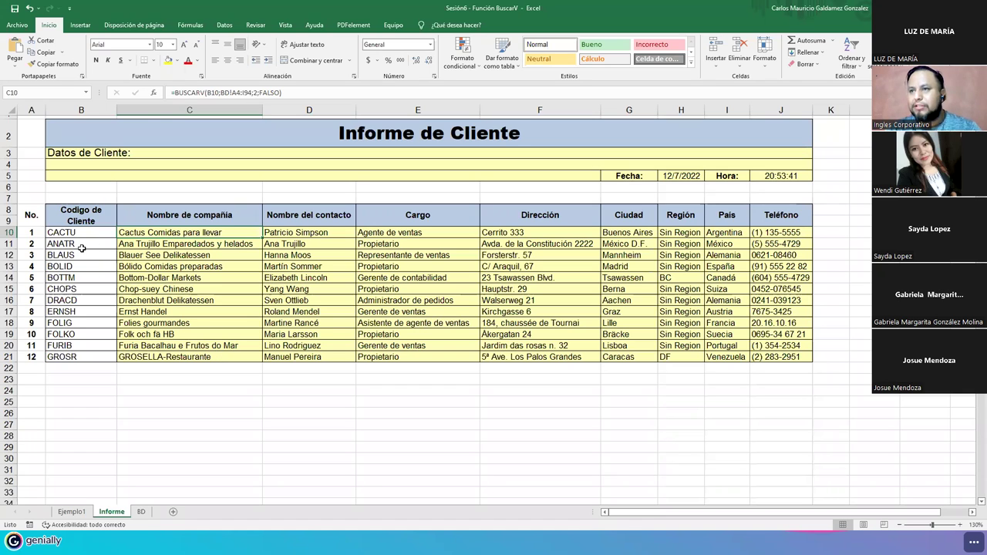
# - Clear customer codes B11:B21 and row 10's results C10:J10, then select C10:J21
pyautogui.moveTo(81, 247); pyautogui.dragTo(98, 355)
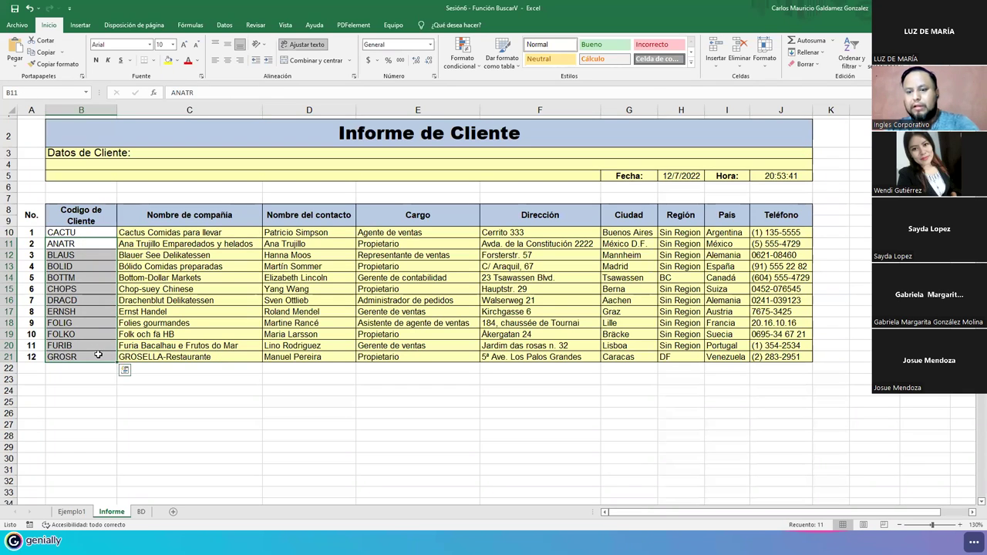
pyautogui.press('Delete')
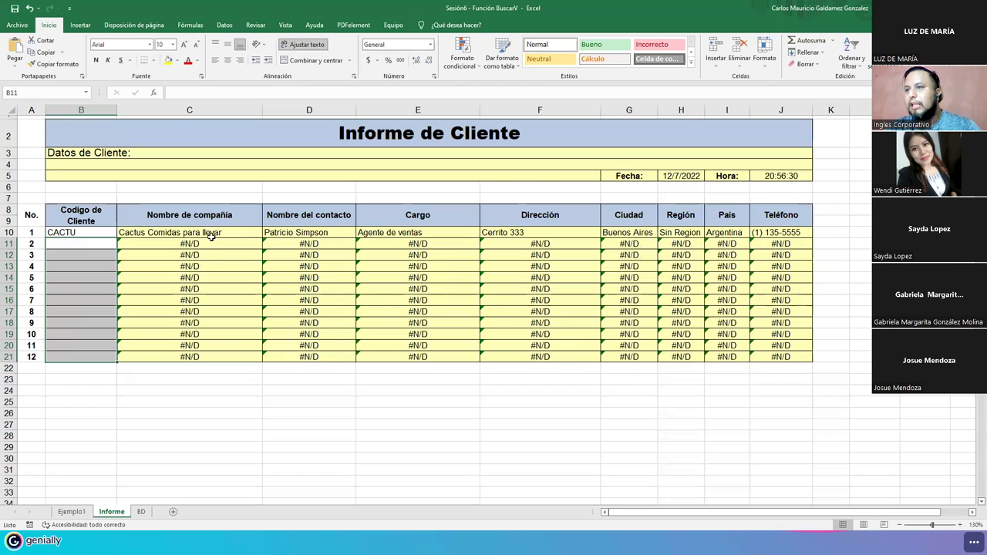
pyautogui.click(216, 237)
pyautogui.moveTo(283, 239); pyautogui.dragTo(661, 226)
pyautogui.moveTo(775, 237); pyautogui.dragTo(775, 240)
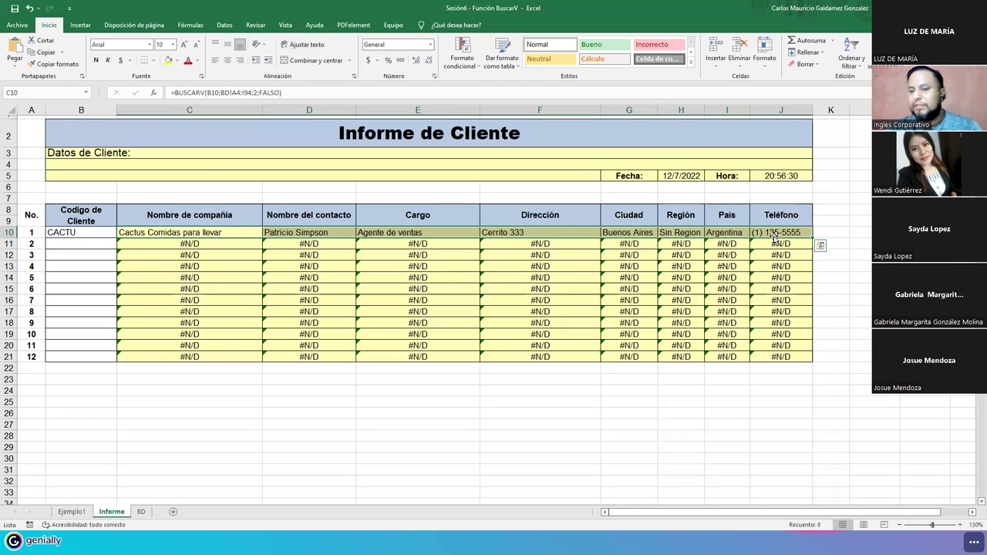
pyautogui.press('Delete')
pyautogui.moveTo(73, 233); pyautogui.dragTo(76, 357)
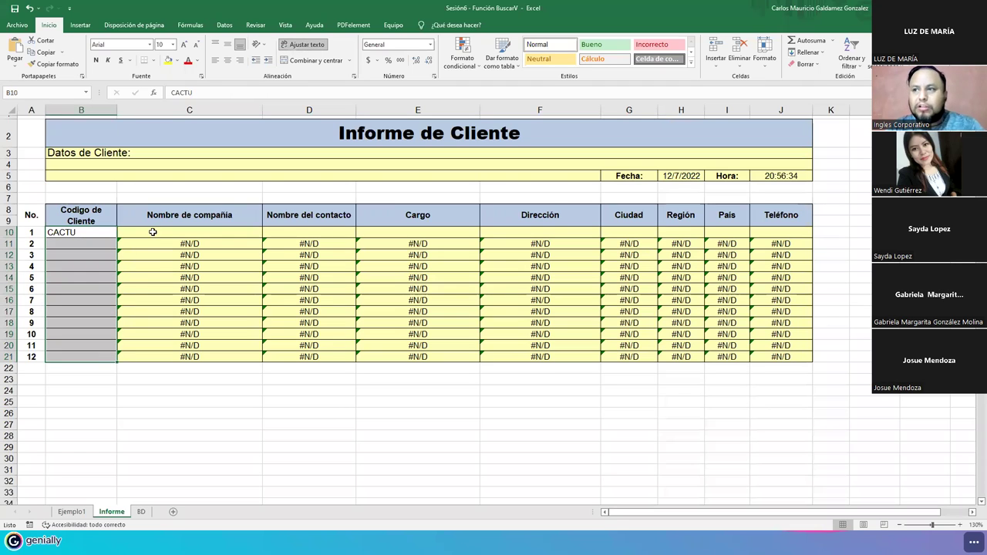
pyautogui.moveTo(219, 232); pyautogui.dragTo(775, 361)
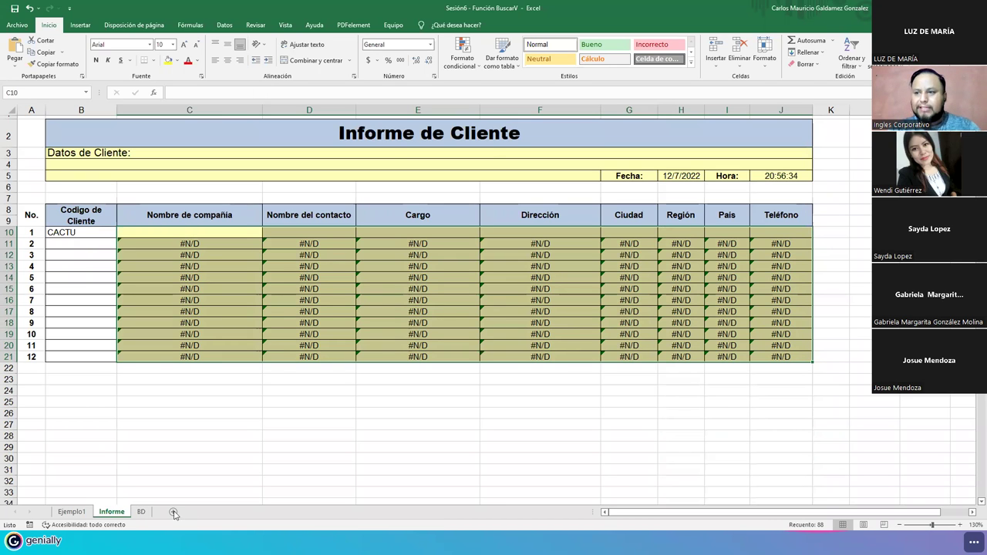
# - Glance at the BD data sheet, then return to Informe and select C10
pyautogui.click(141, 512)
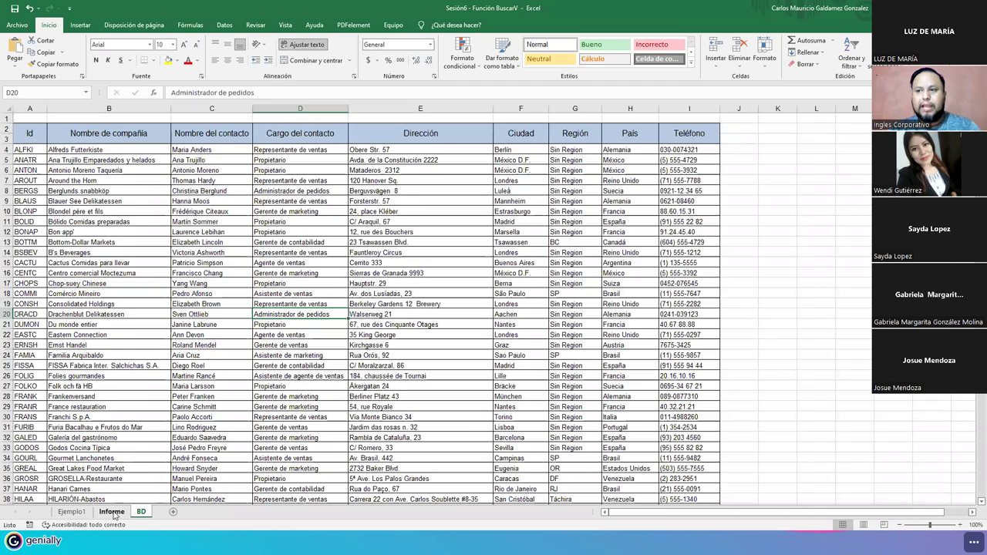
pyautogui.click(112, 512)
pyautogui.click(174, 229)
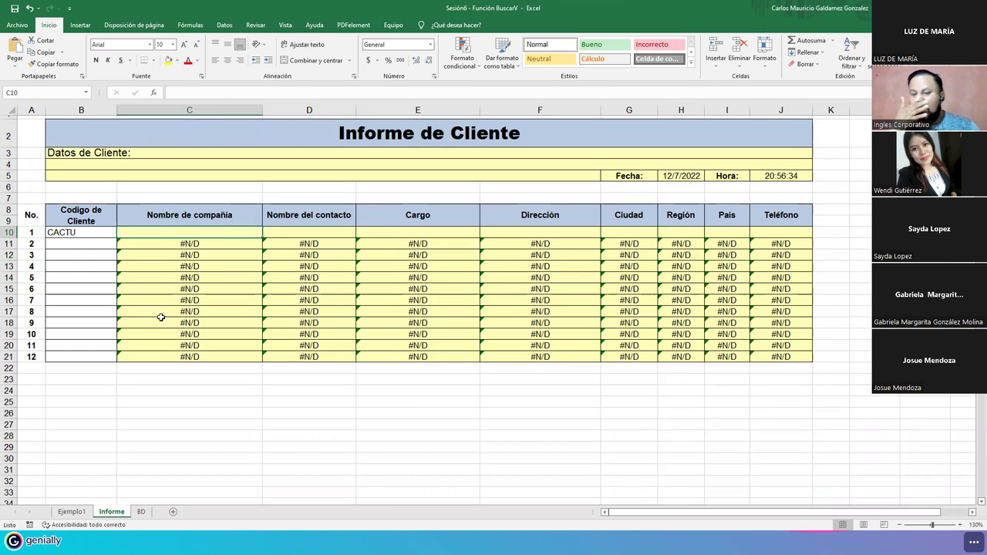
pyautogui.write('=')
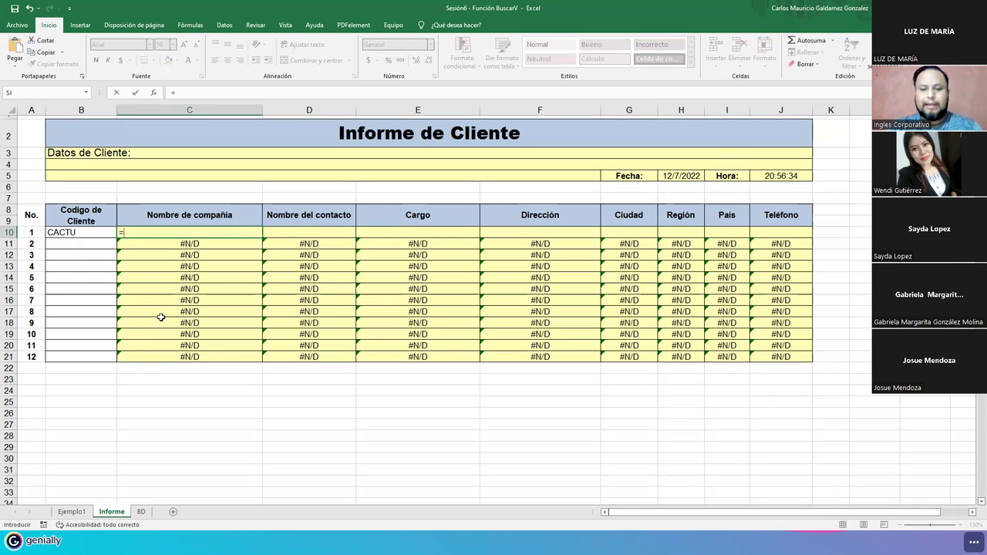
pyautogui.press('Escape')
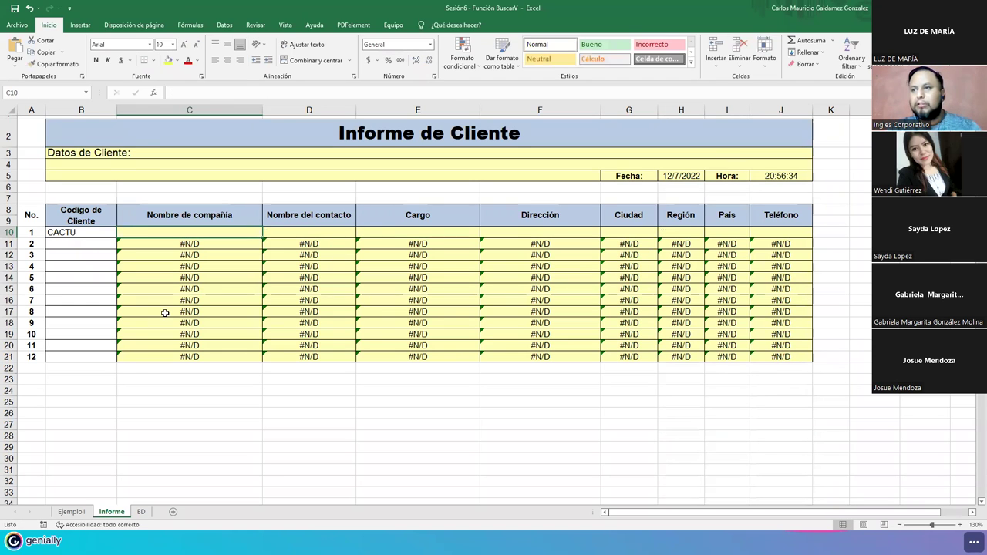
pyautogui.scroll(2, 161, 317)
pyautogui.scroll(1, 168, 316)
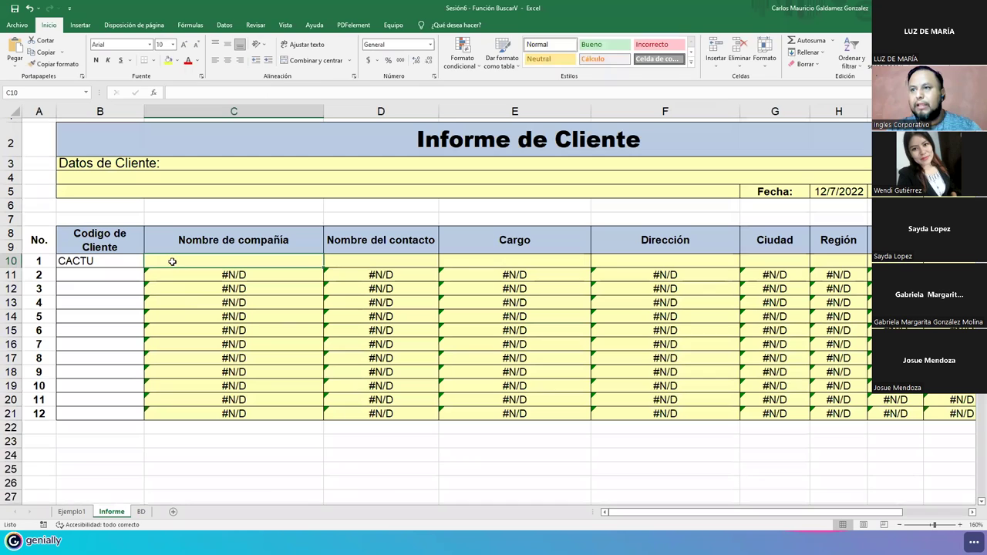
# - Start =BUSCARV(B10; in C10, using the customer code as lookup value
pyautogui.doubleClick(173, 262)
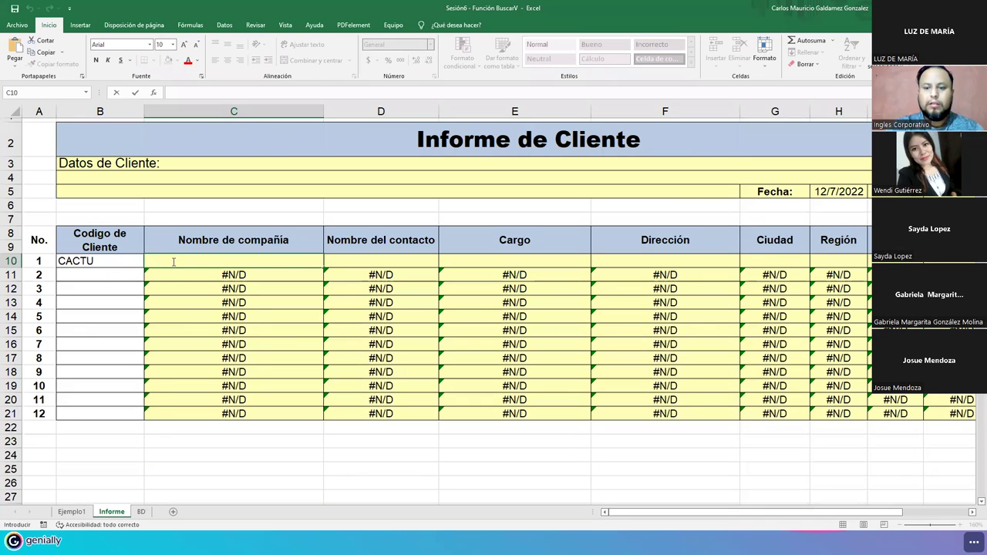
pyautogui.write('=buscar')
pyautogui.press('Down')
pyautogui.press('Down')
pyautogui.press('Tab')
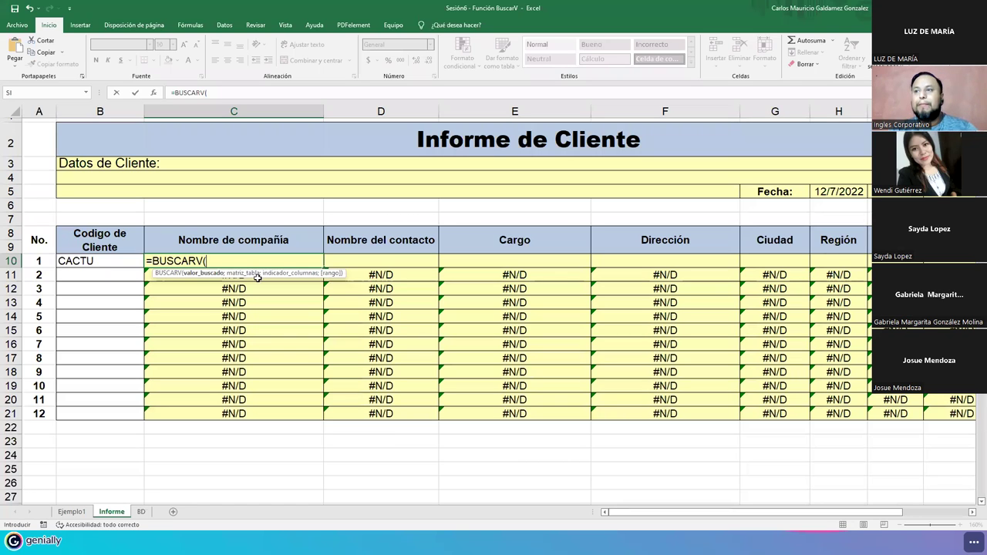
pyautogui.click(84, 263)
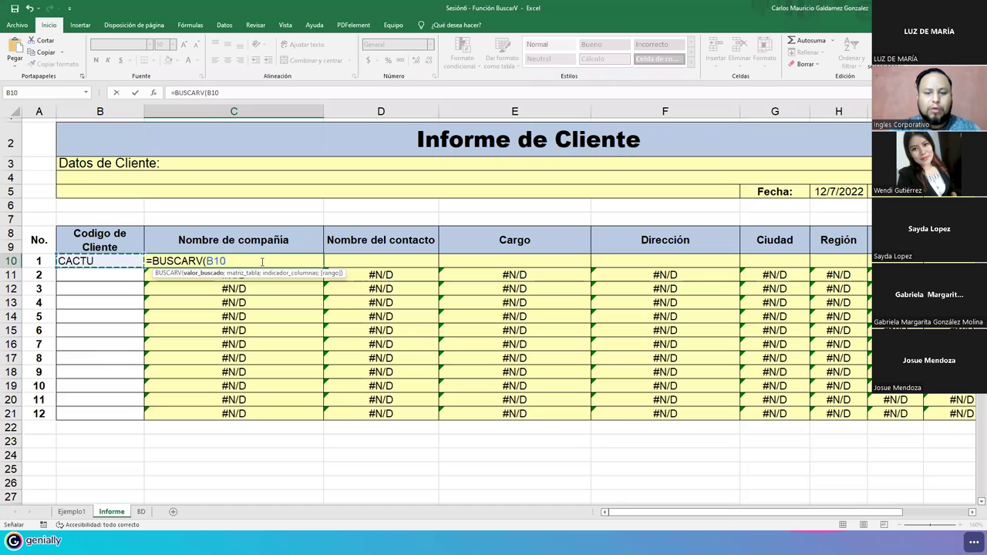
pyautogui.write(';')
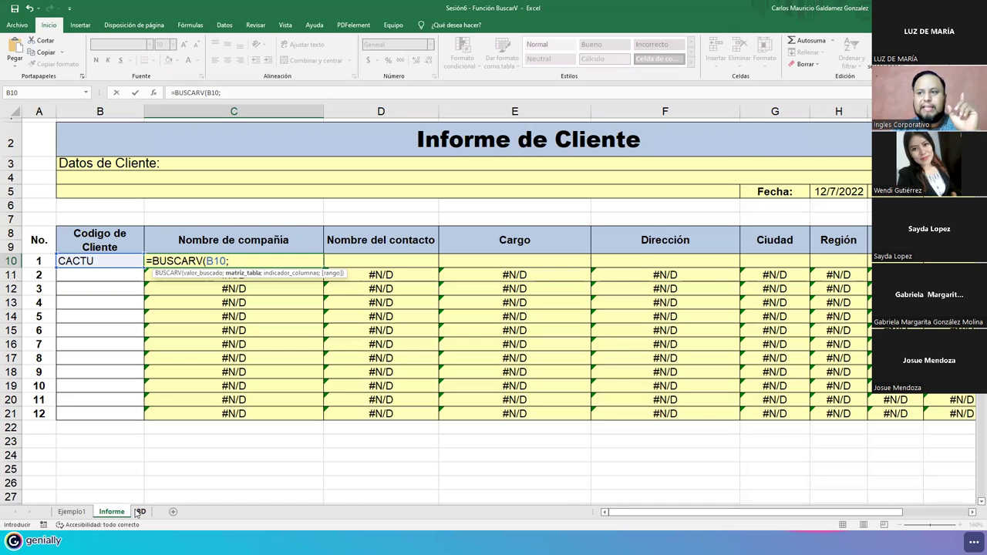
# - Complete C10 as =BUSCARV(B10;BD!A4:I94;2;FALSO), returning Cactus Comidas para llevar
pyautogui.click(139, 512)
pyautogui.click(24, 151)
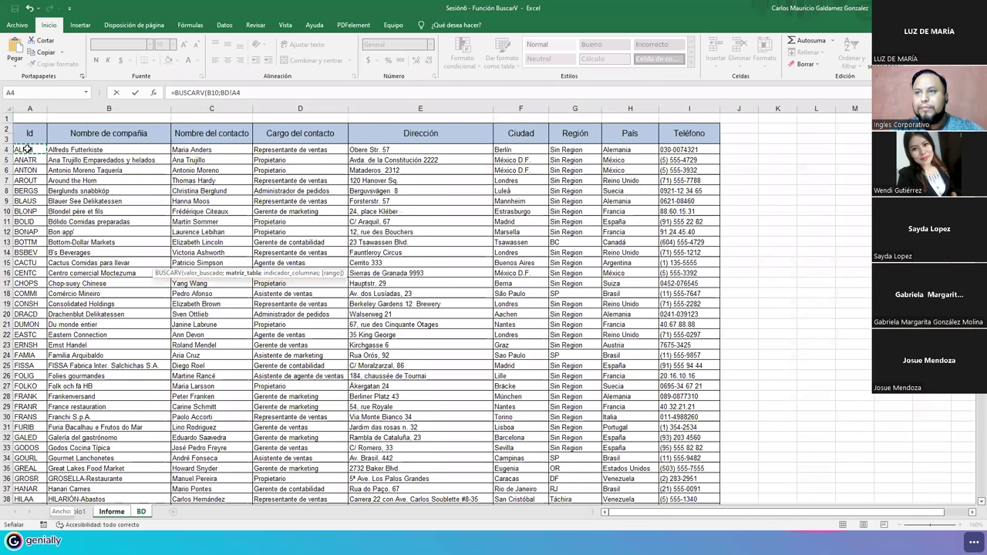
pyautogui.hotkey('ctrl', 'shift', 'Down')
pyautogui.hotkey('shift', 'Right')
pyautogui.hotkey('shift', 'Right')
pyautogui.hotkey('shift', 'Right')
pyautogui.hotkey('shift', 'Right')
pyautogui.hotkey('shift', 'Right')
pyautogui.hotkey('shift', 'Right')
pyautogui.hotkey('shift', 'Right')
pyautogui.hotkey('shift', 'Right')
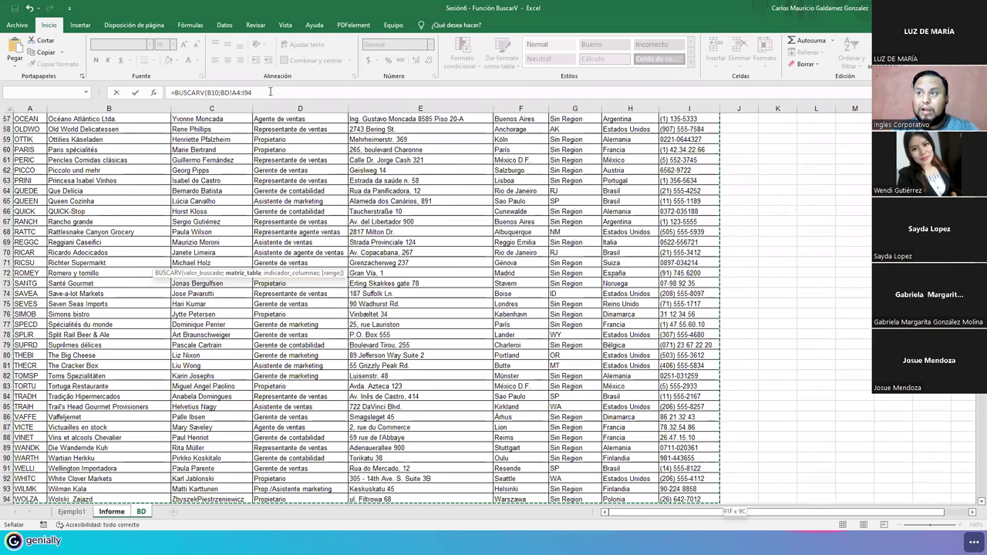
pyautogui.click(270, 92)
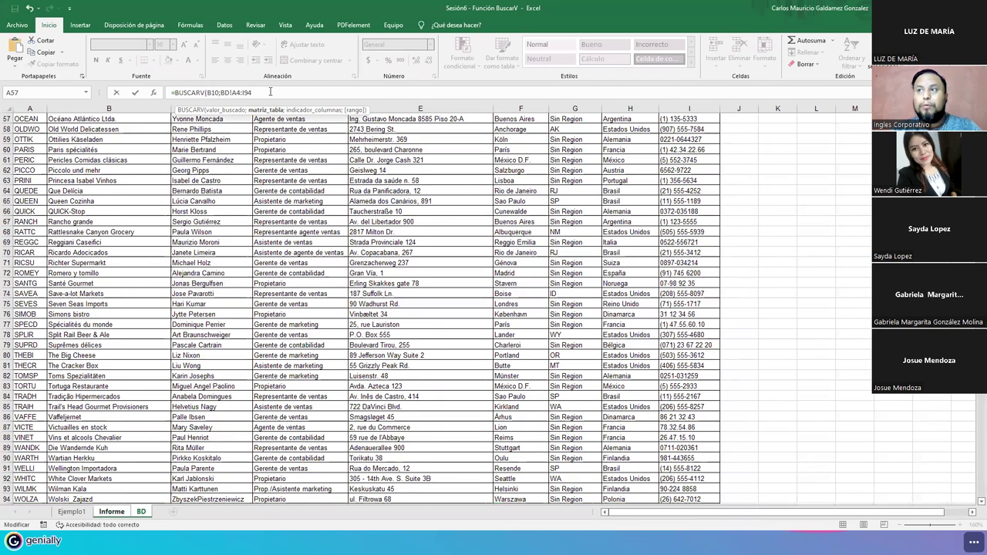
pyautogui.write(';')
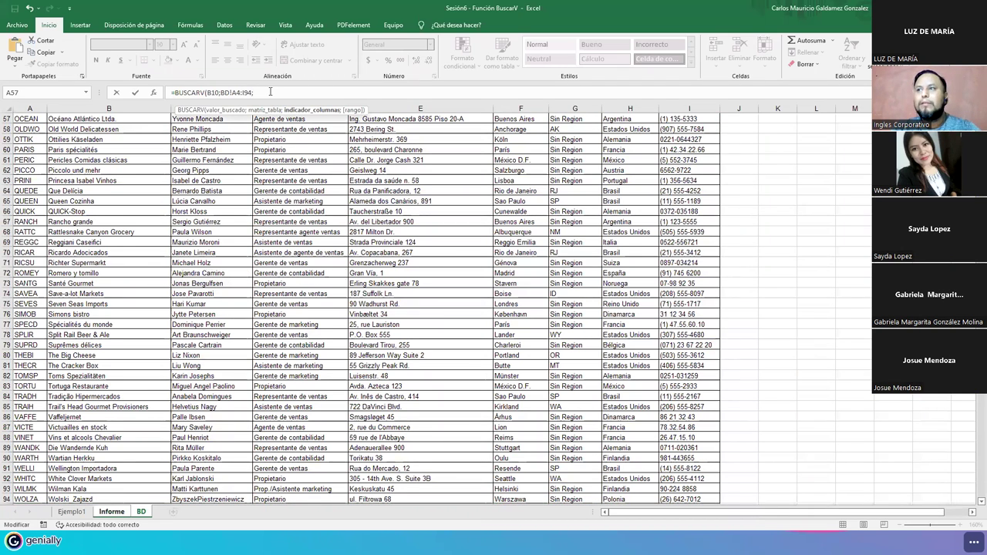
pyautogui.scroll(6, 221, 265)
pyautogui.scroll(13, 221, 265)
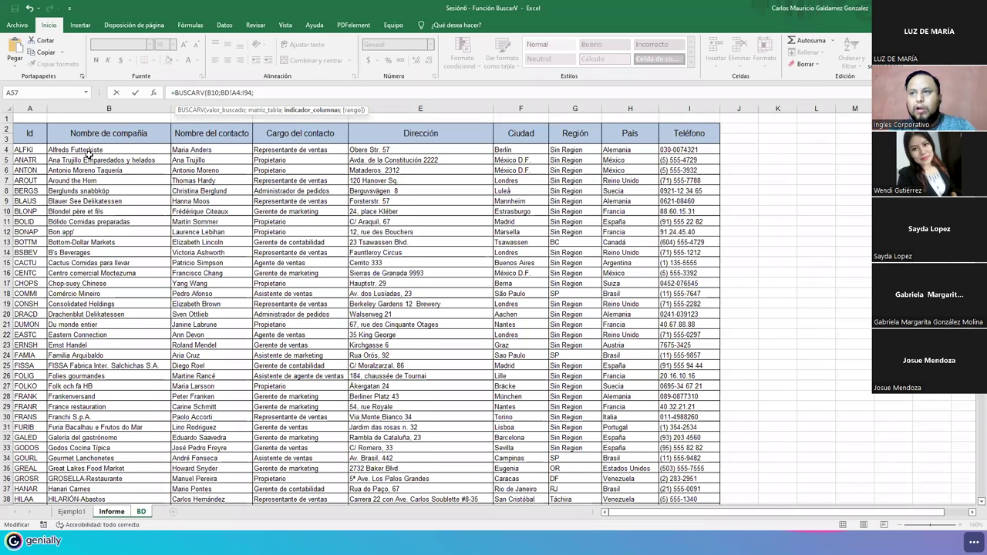
pyautogui.write('2')
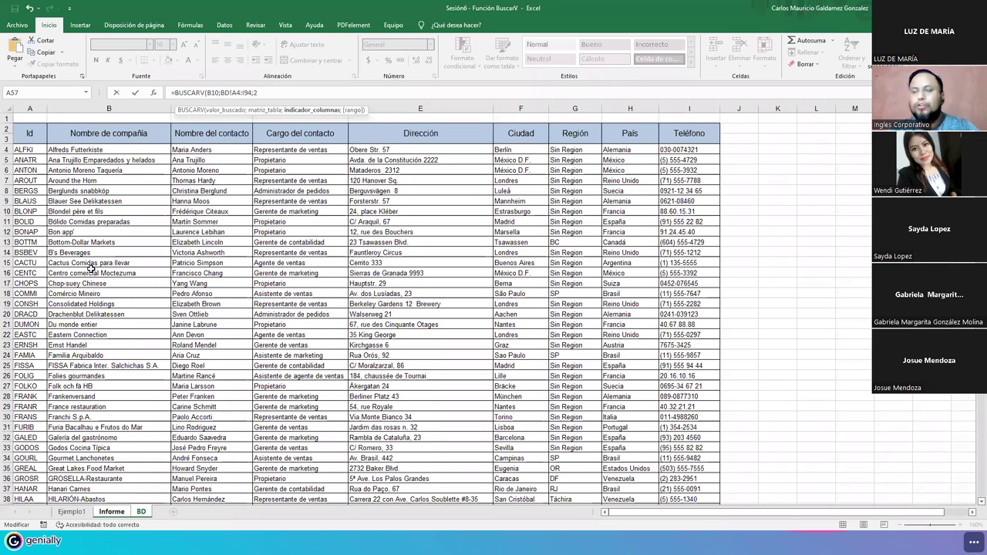
pyautogui.write(';')
pyautogui.write('FALSO')
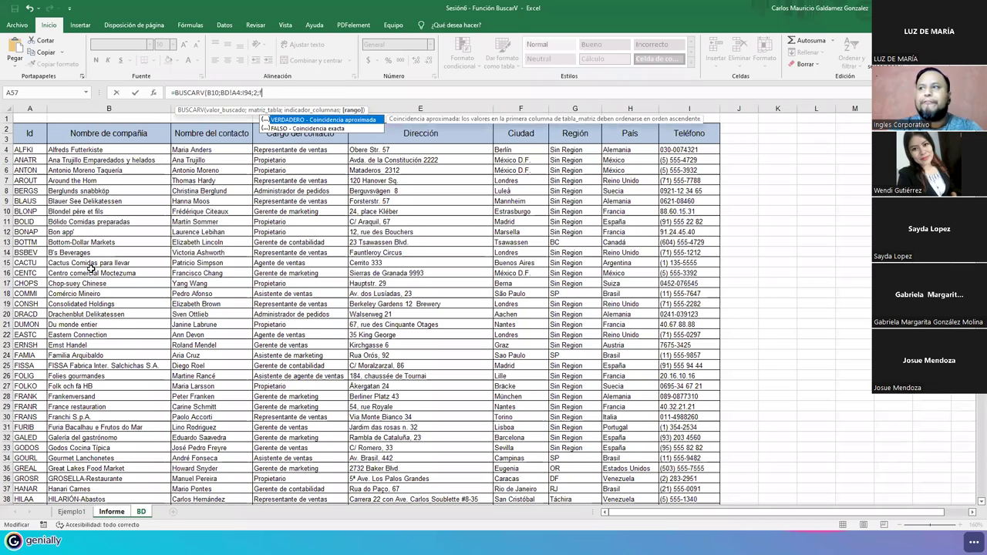
pyautogui.write(')')
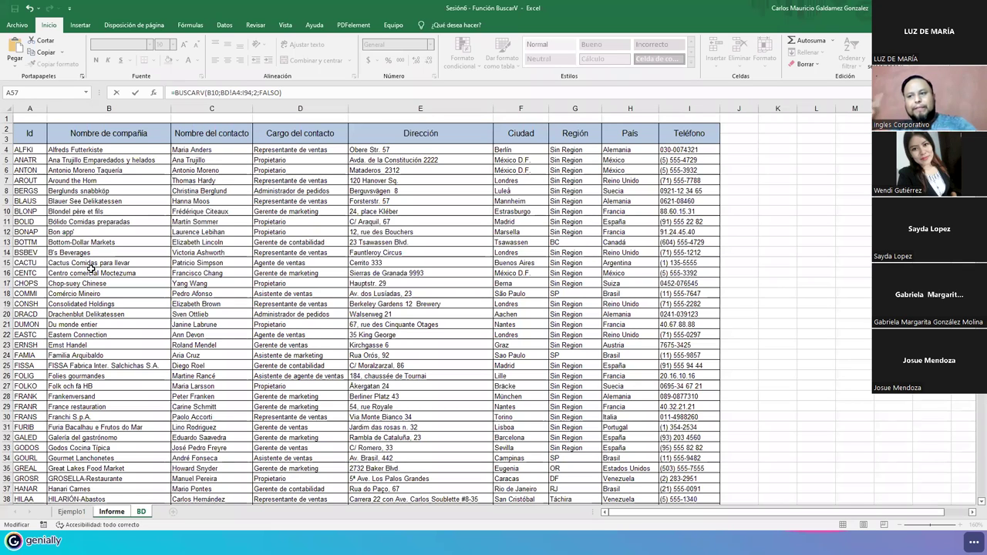
pyautogui.press('Return')
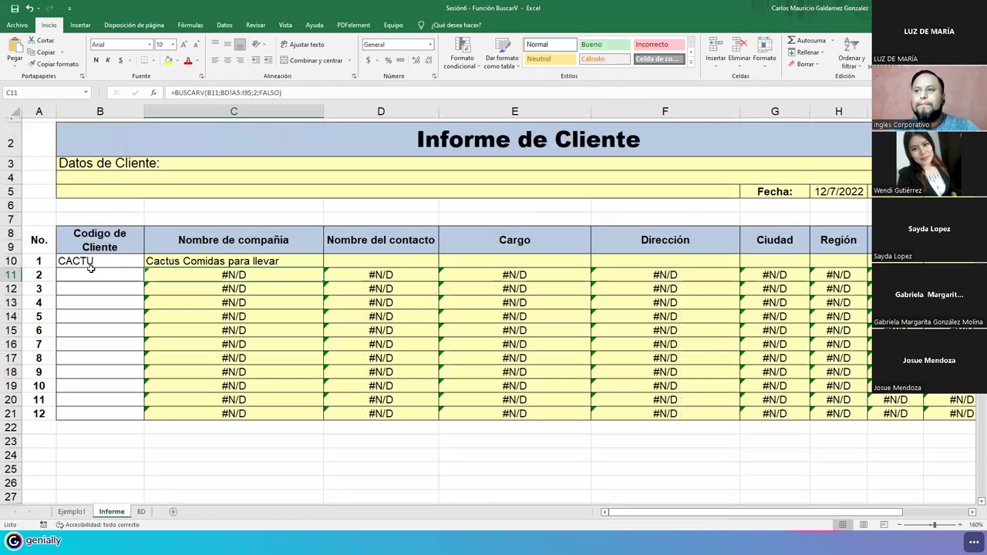
# - Compare C10's company name with the CACTU row on the BD sheet
pyautogui.click(175, 262)
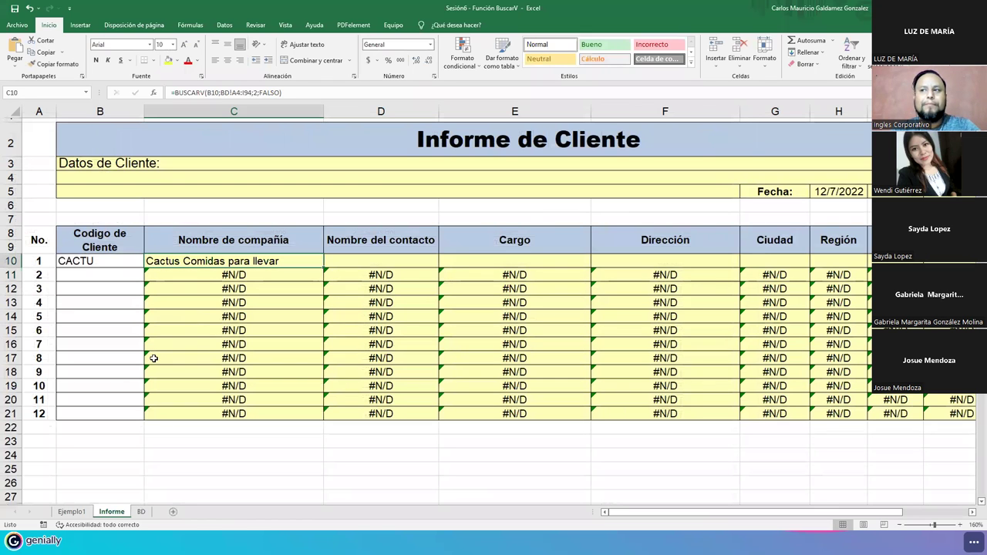
pyautogui.click(141, 511)
pyautogui.moveTo(31, 263); pyautogui.dragTo(102, 263)
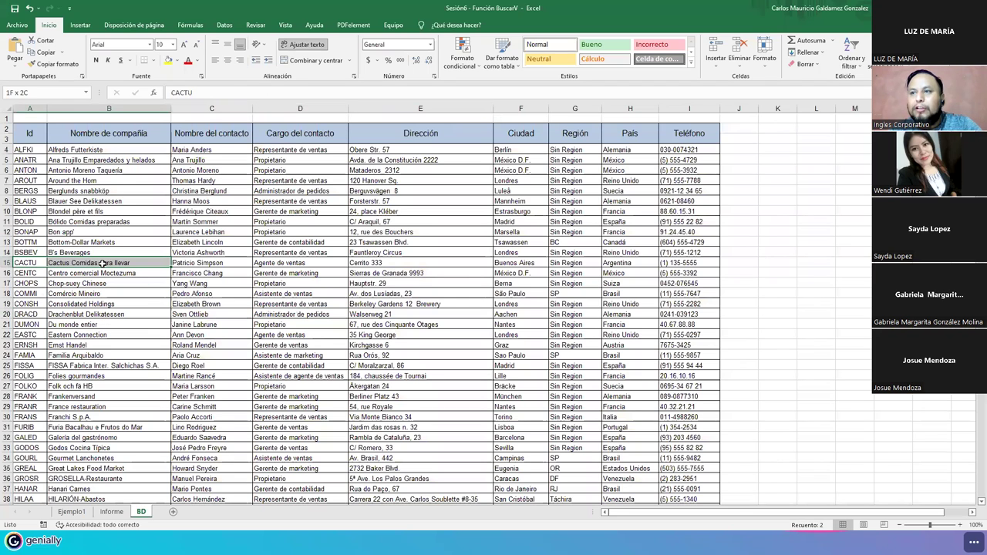
pyautogui.click(112, 512)
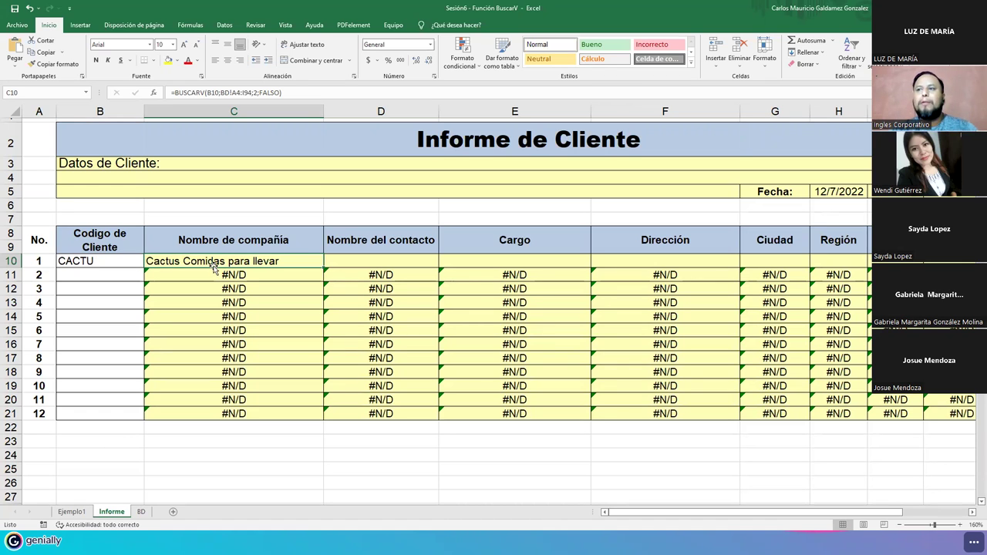
# - Start a BUSCARV in D10 with lookup value B10 and table BD!A4:I94
pyautogui.click(342, 265)
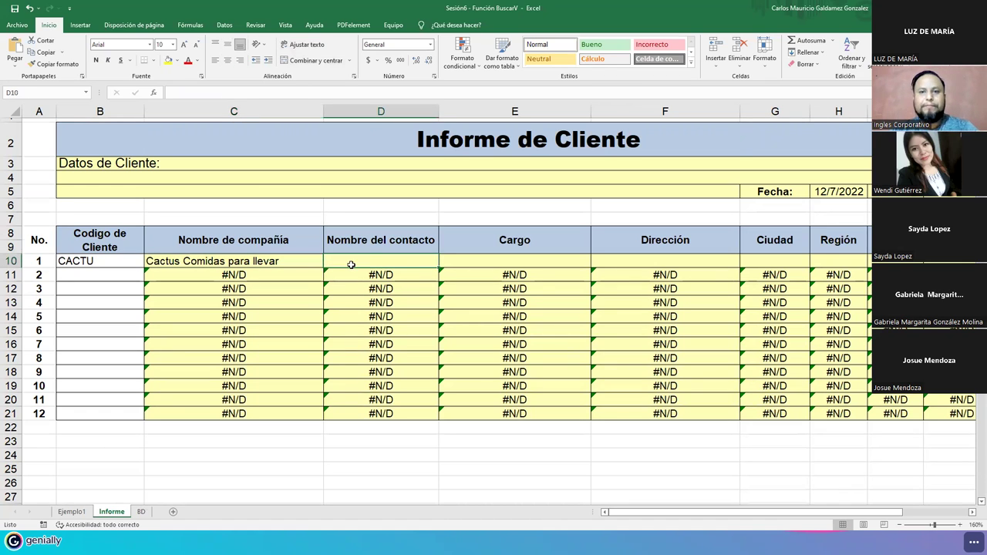
pyautogui.write('=b')
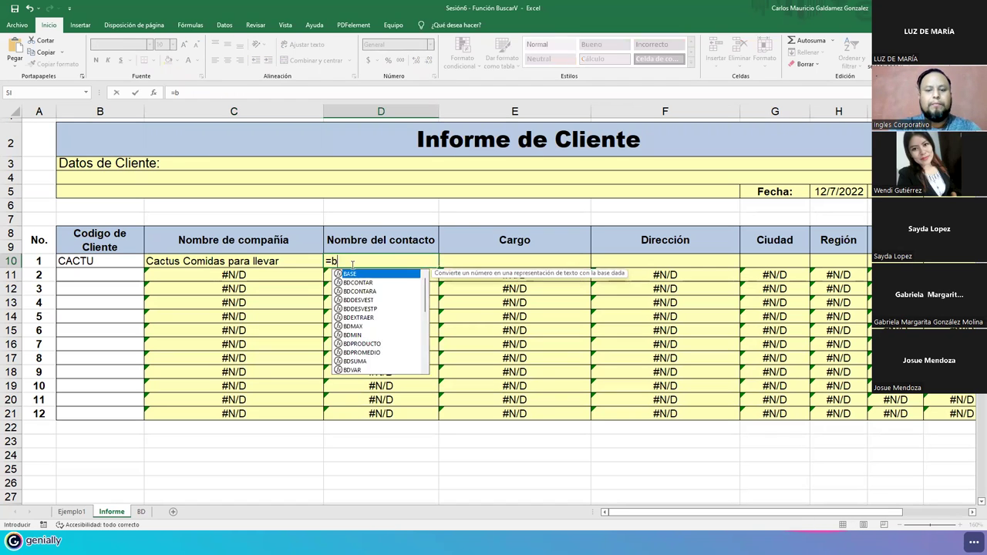
pyautogui.write('uscarv')
pyautogui.press('Tab')
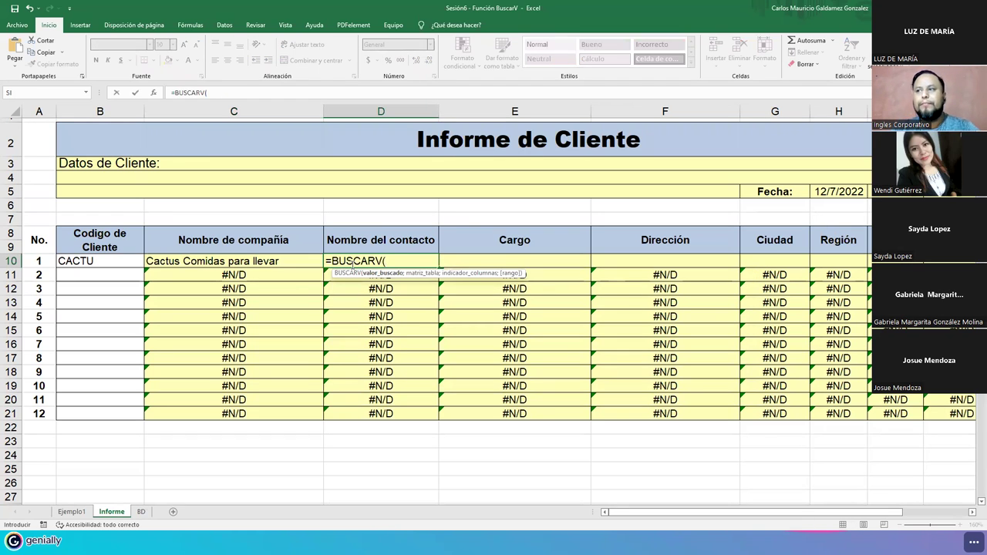
pyautogui.click(117, 263)
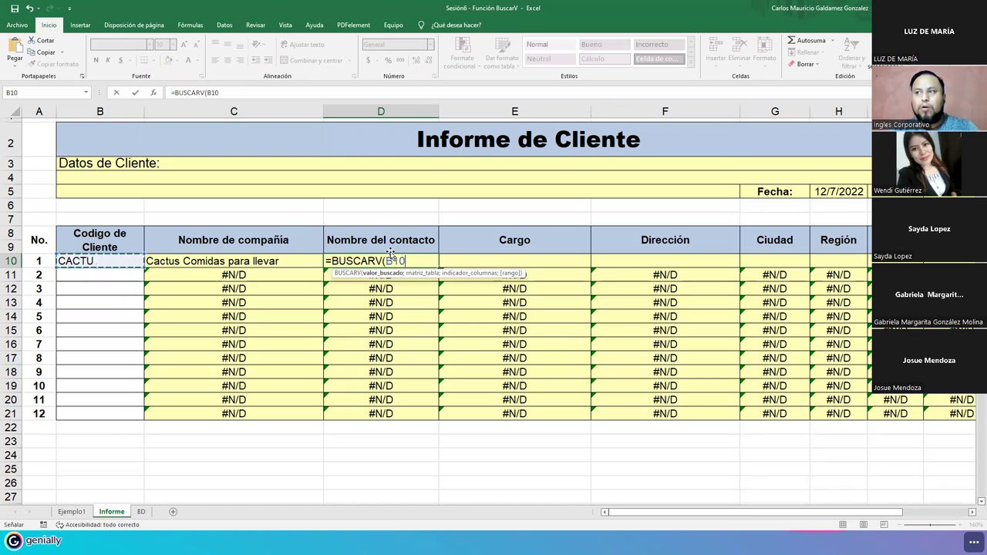
pyautogui.write(';')
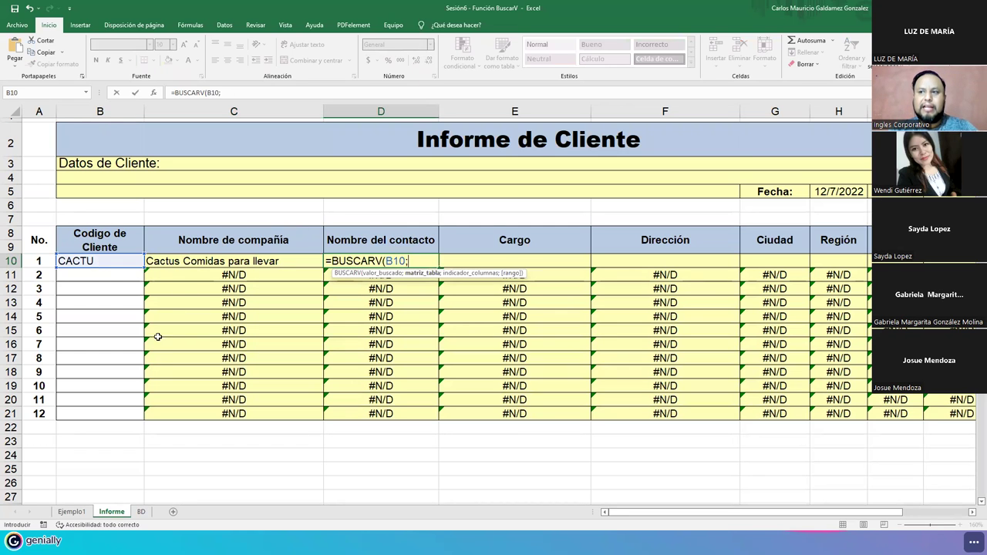
pyautogui.click(142, 512)
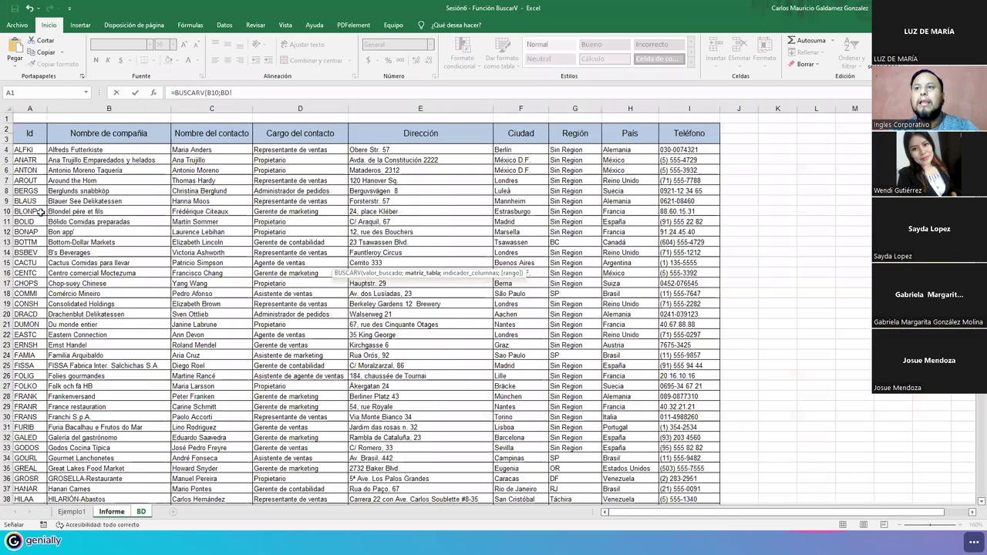
pyautogui.click(21, 149)
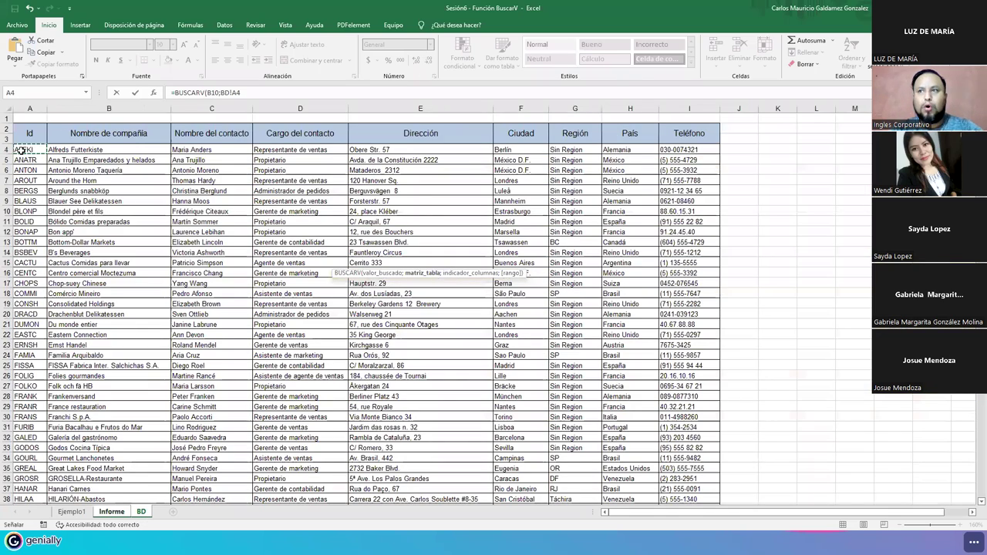
pyautogui.hotkey('shift', 'Right')
pyautogui.hotkey('ctrl', 'shift', 'Down')
pyautogui.hotkey('shift', 'Right')
pyautogui.hotkey('shift', 'Right')
pyautogui.hotkey('shift', 'Right')
pyautogui.hotkey('shift', 'Right')
pyautogui.hotkey('shift', 'Right')
pyautogui.hotkey('shift', 'Right')
pyautogui.hotkey('shift', 'Right')
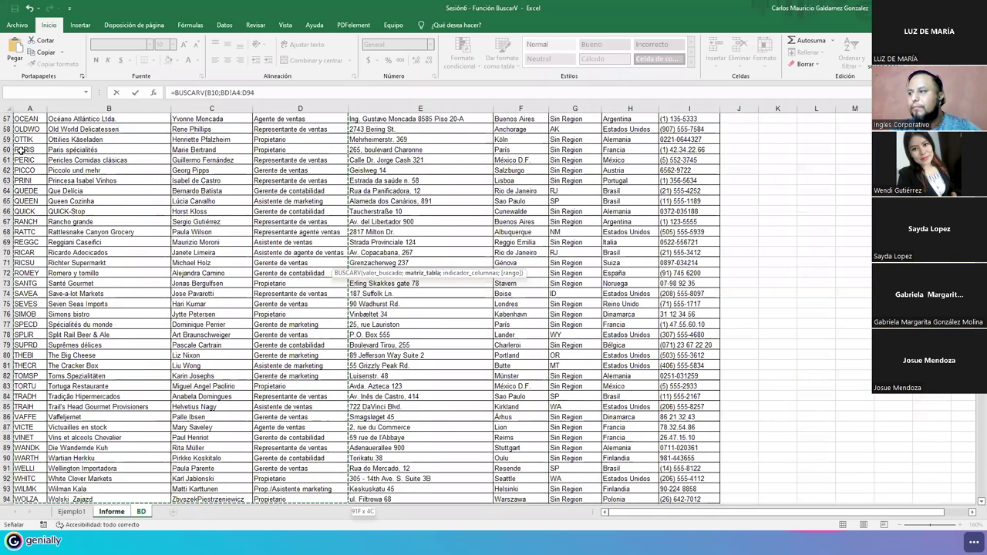
# - Finish D10 with column 3 and FALSO so it returns CACTU's contact name
pyautogui.click(258, 92)
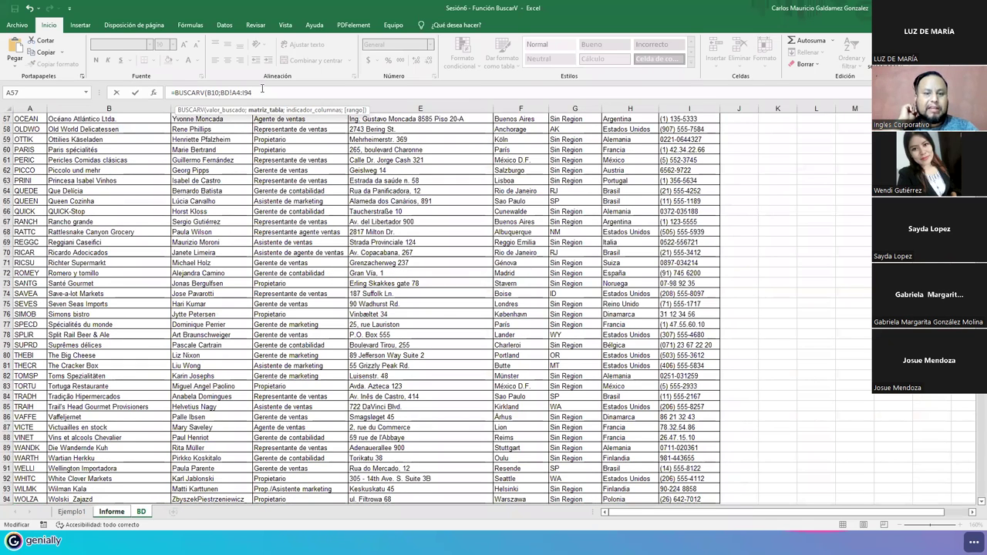
pyautogui.write(';')
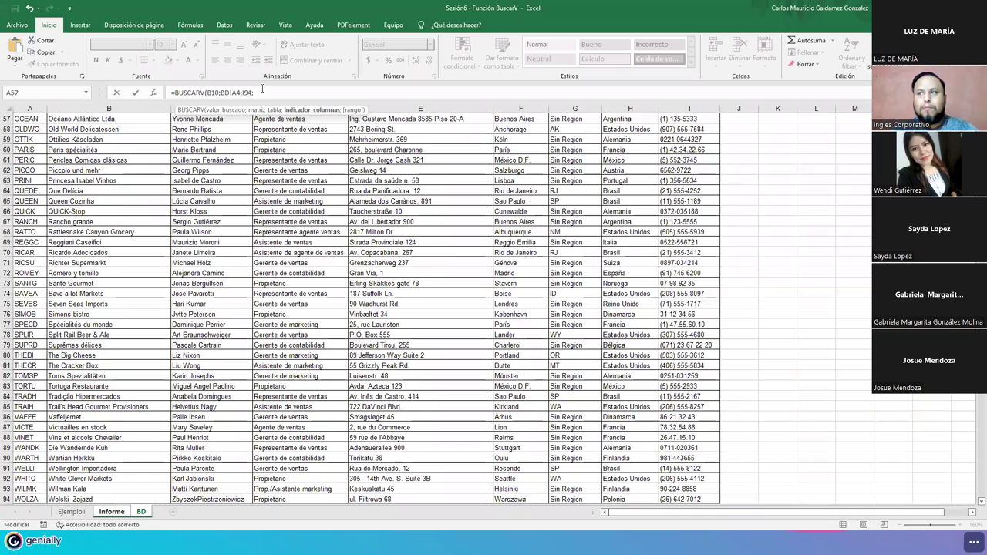
pyautogui.scroll(11, 212, 262)
pyautogui.scroll(8, 212, 262)
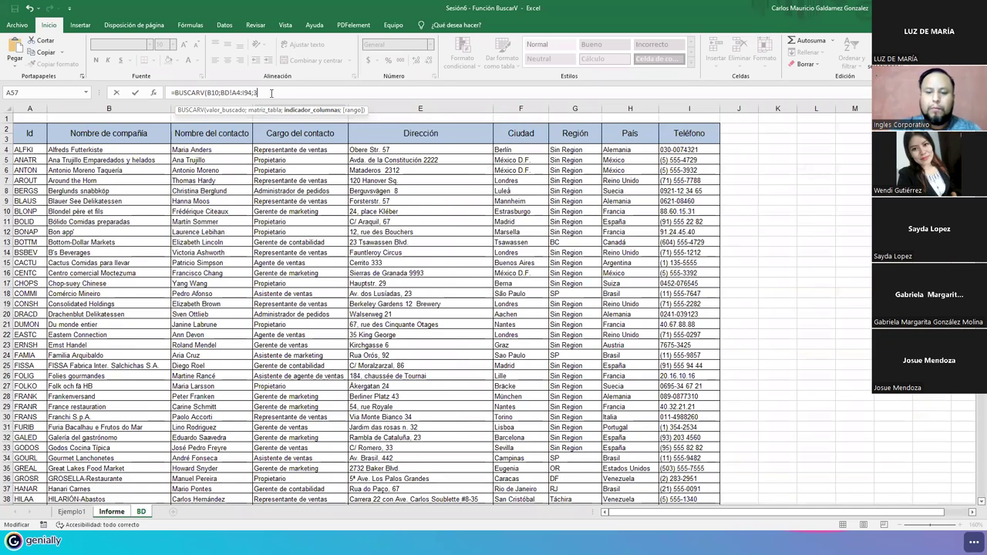
pyautogui.write(';fal')
pyautogui.press('Tab')
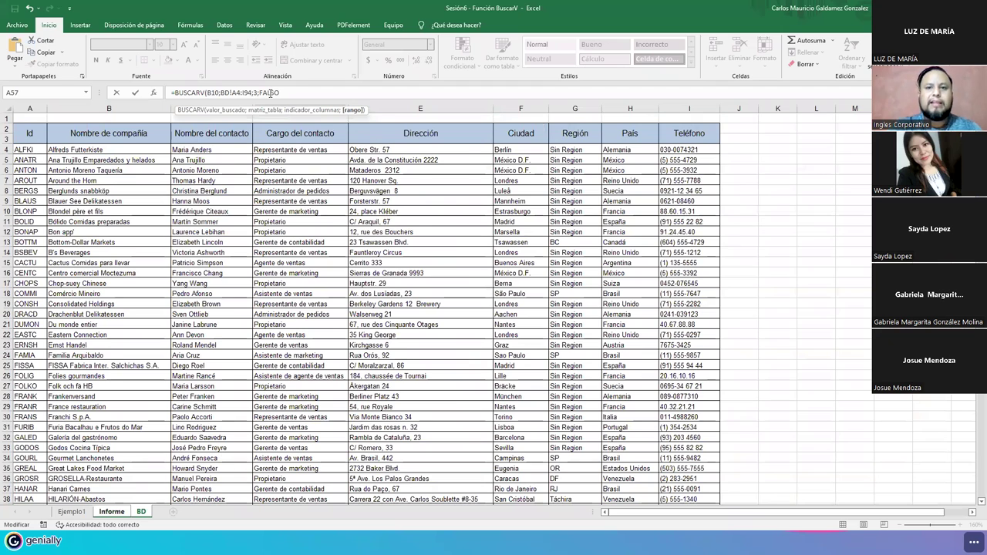
pyautogui.write(')')
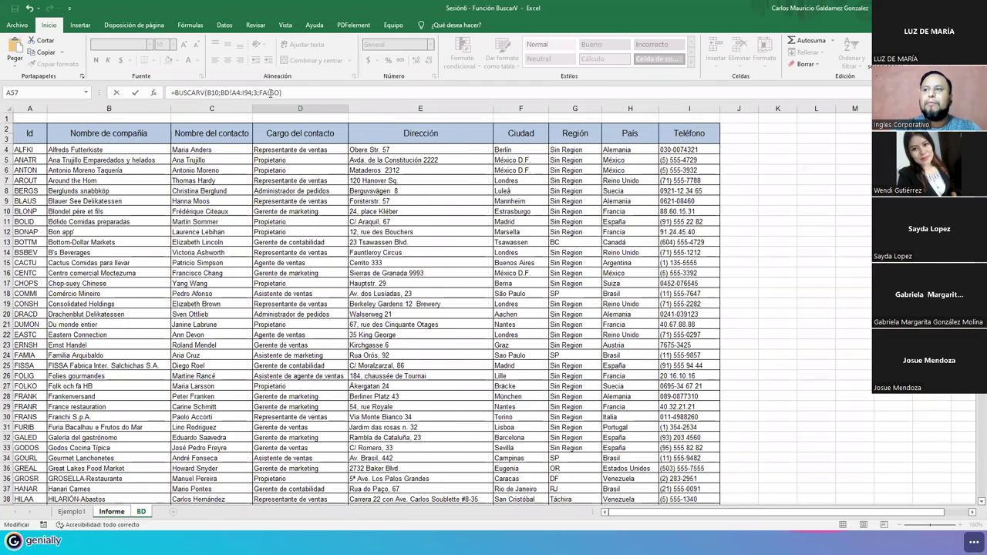
pyautogui.press('Return')
pyautogui.click(353, 259)
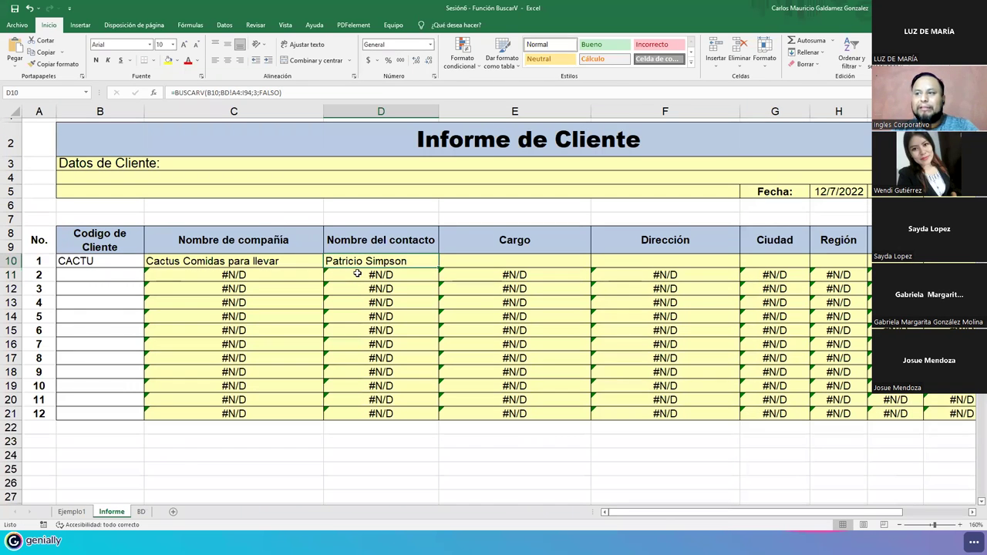
pyautogui.click(139, 513)
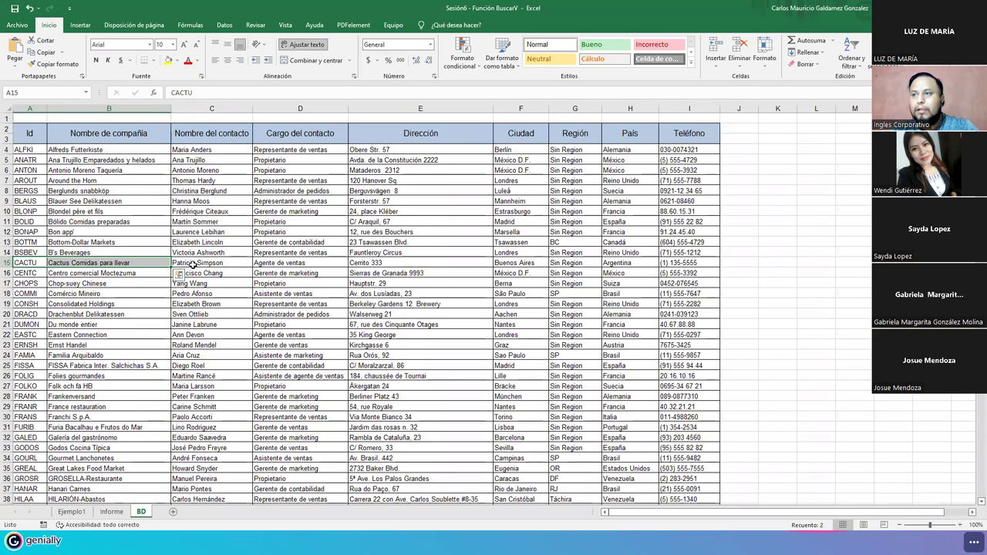
pyautogui.click(203, 132)
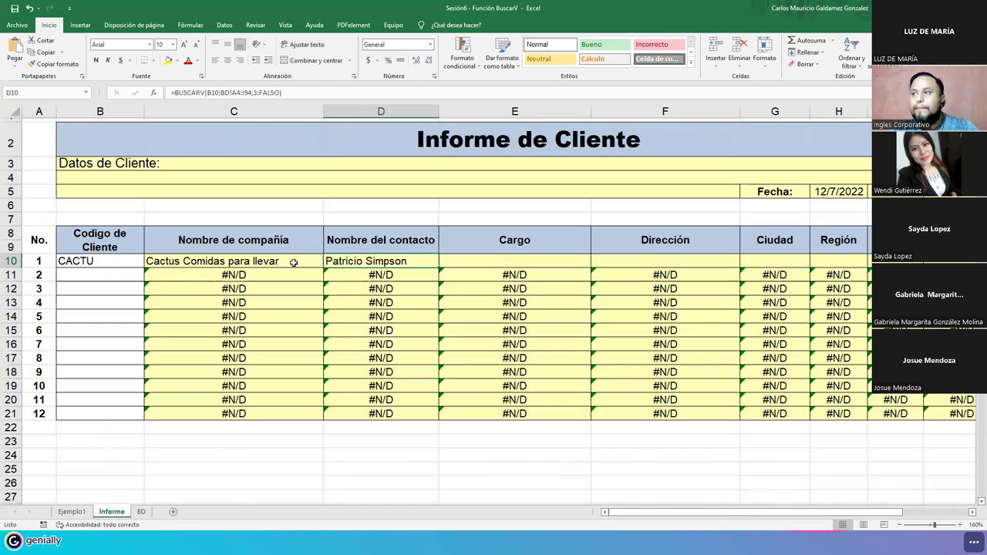
pyautogui.click(111, 511)
pyautogui.click(357, 245)
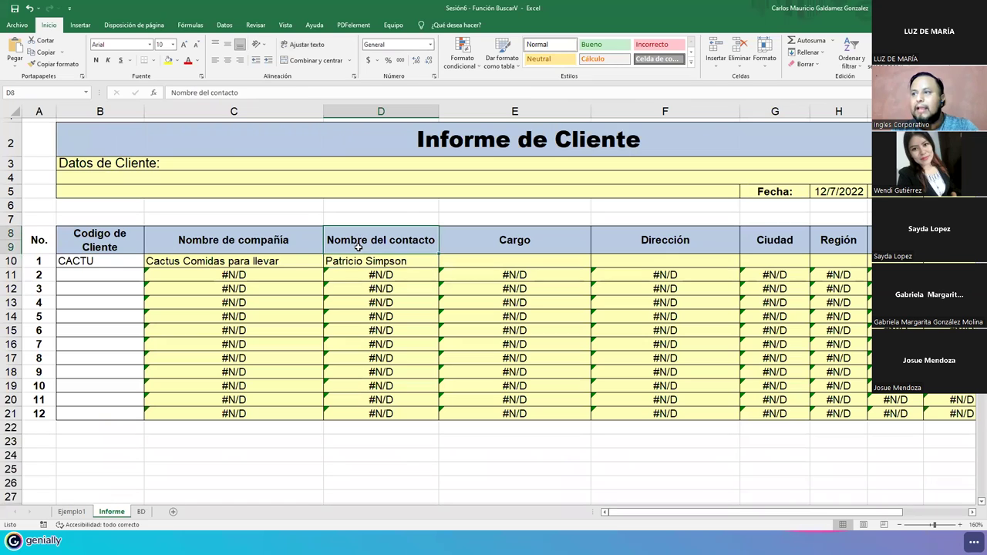
pyautogui.moveTo(358, 245); pyautogui.dragTo(360, 261)
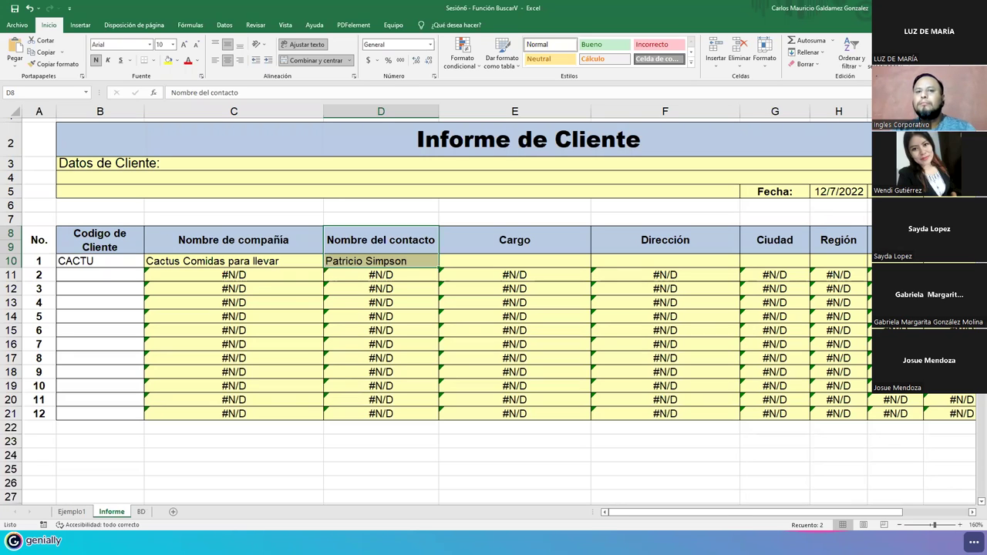
# - Check C10's company-name formula, then show the Ejemplo1 sheet
pyautogui.click(248, 266)
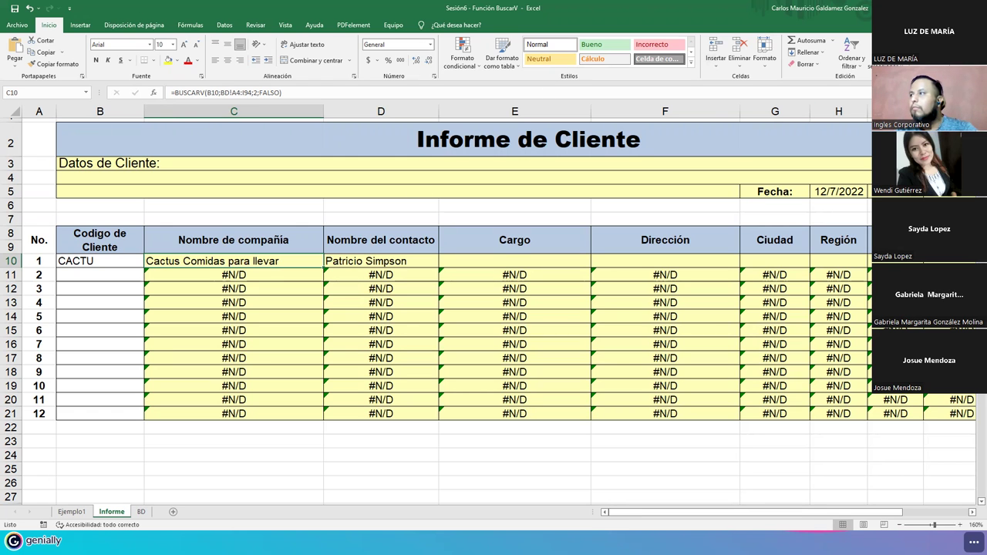
pyautogui.click(72, 512)
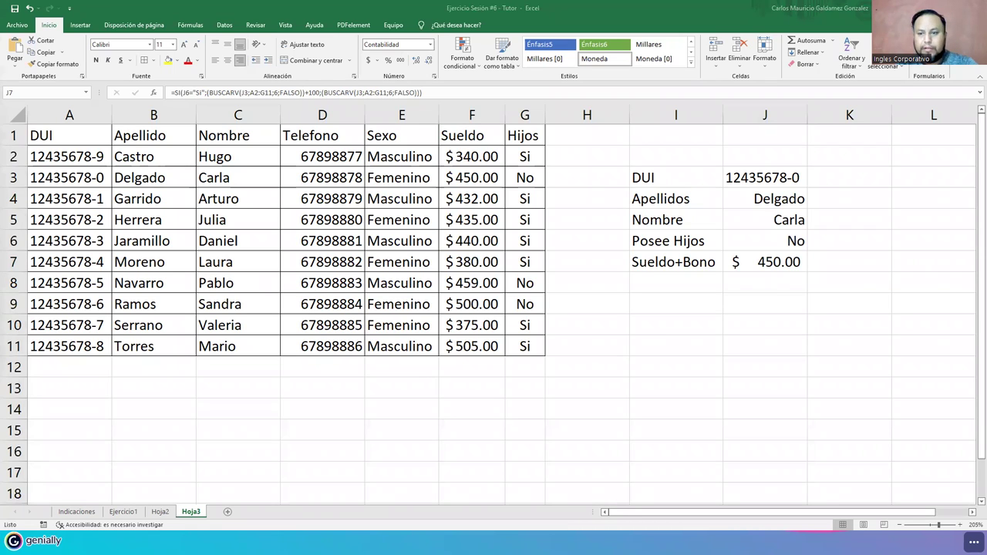
# - Browse the Hoja2, Hoja3, Ejercicio1 and Indicaciones sheets
pyautogui.click(162, 512)
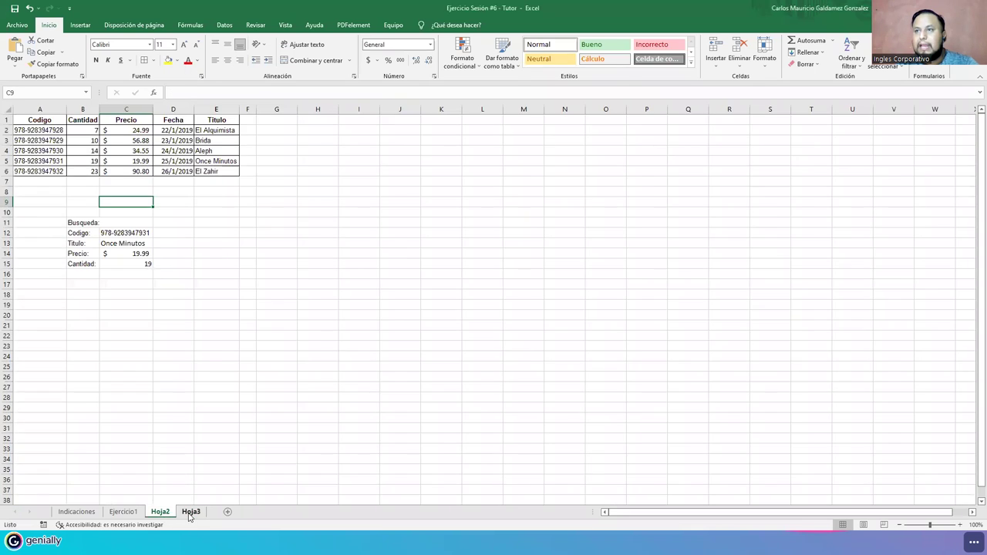
pyautogui.click(190, 512)
pyautogui.click(160, 512)
pyautogui.click(123, 512)
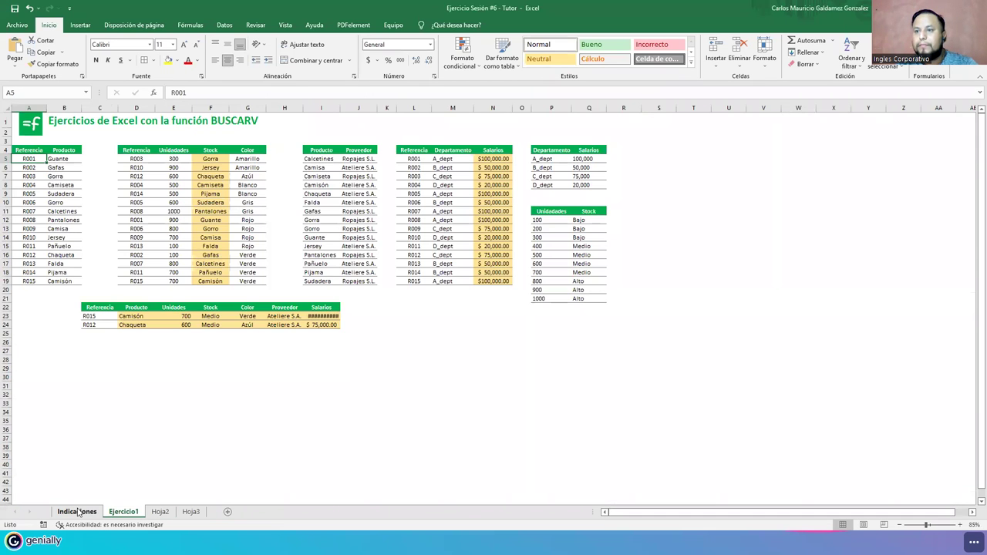
pyautogui.click(78, 512)
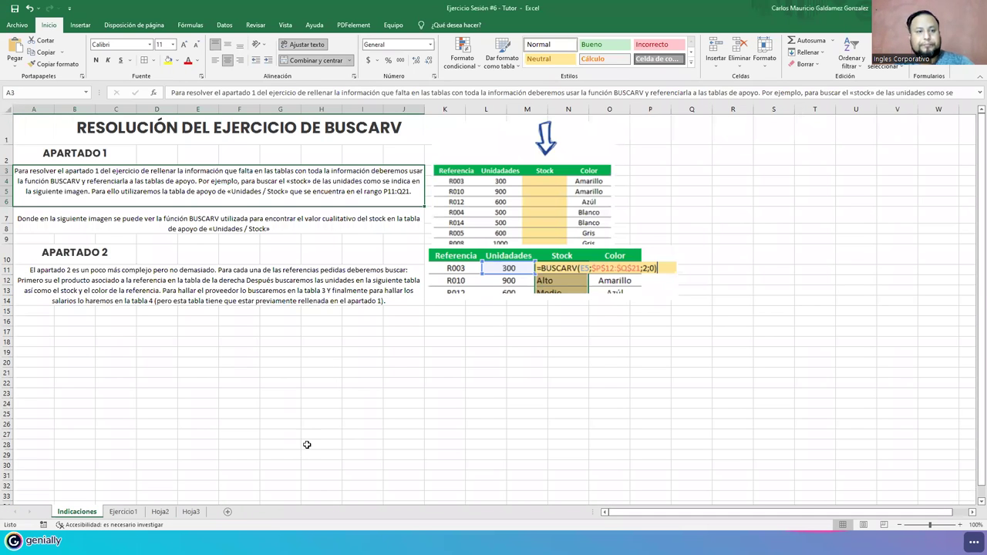
pyautogui.scroll(3, 340, 422)
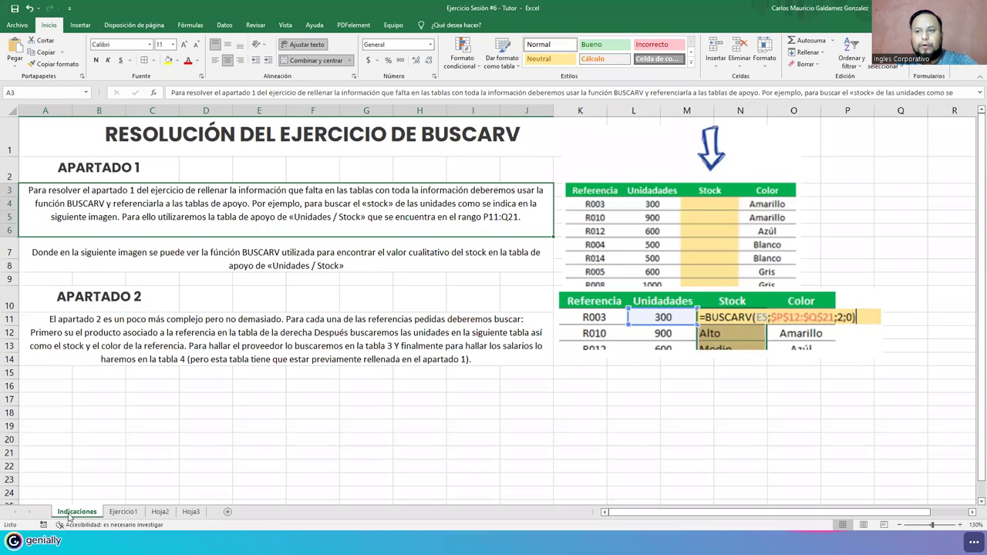
# - On Ejercicio1, widen column N so every salary shows in full
pyautogui.click(117, 515)
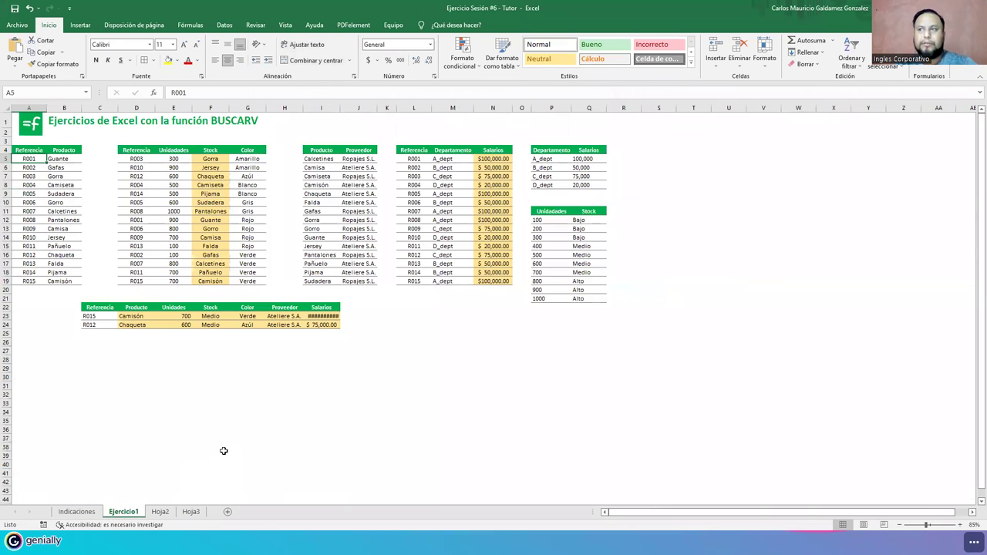
pyautogui.scroll(1, 274, 439)
pyautogui.scroll(1, 274, 440)
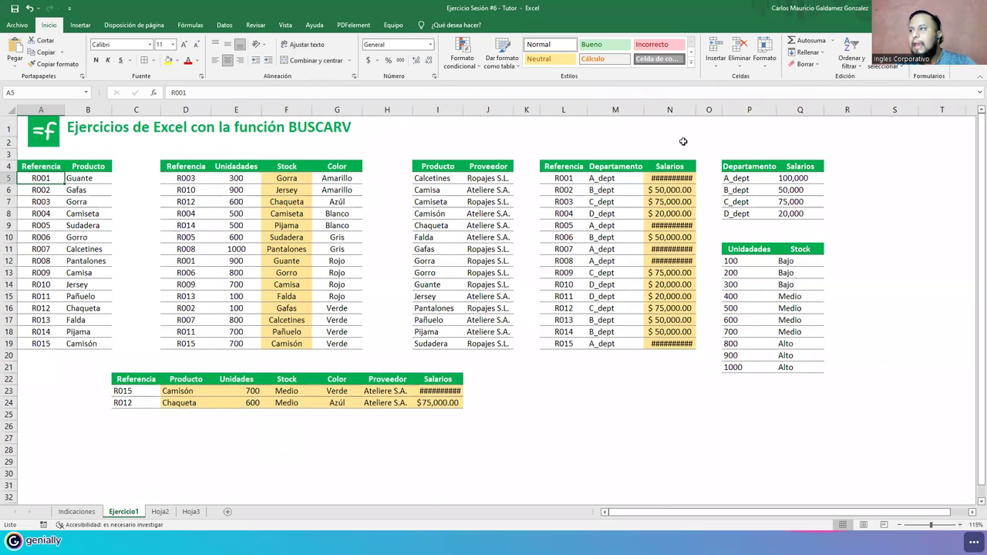
pyautogui.moveTo(693, 110); pyautogui.dragTo(701, 110)
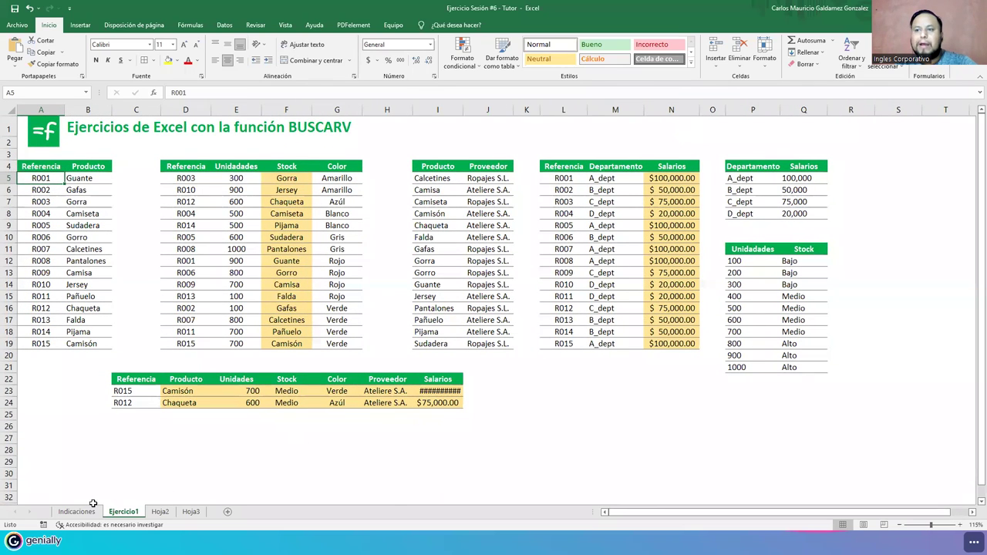
pyautogui.click(76, 512)
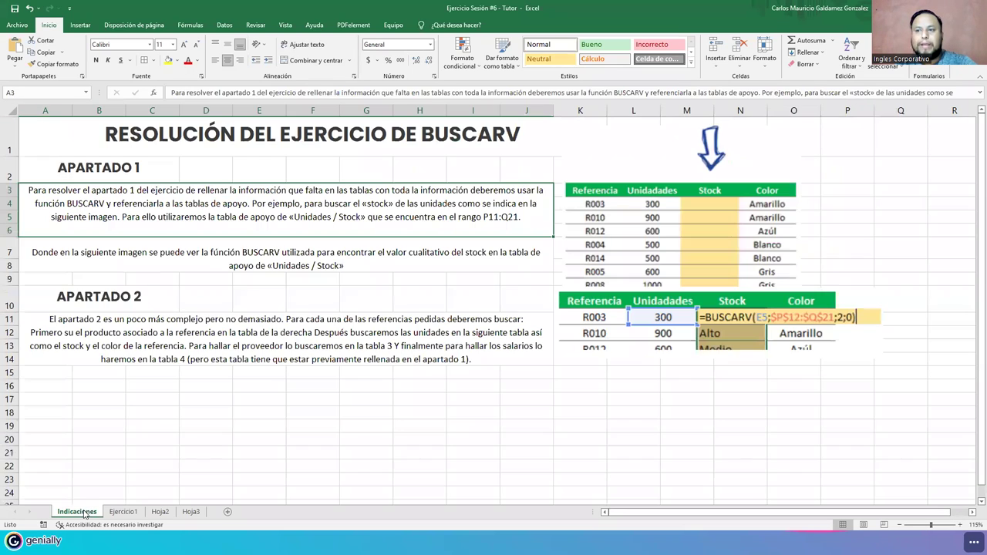
pyautogui.click(124, 512)
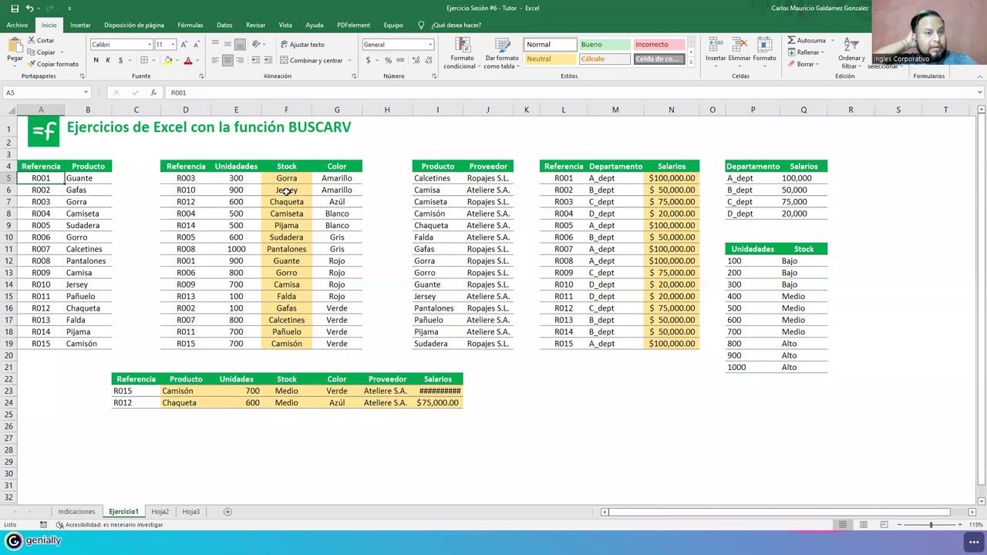
# - Clear the F5:F19, N5:N19 and D23:I24 results and widen column I
pyautogui.moveTo(286, 178); pyautogui.dragTo(285, 344)
pyautogui.moveTo(660, 178); pyautogui.dragTo(663, 345)
pyautogui.moveTo(176, 391); pyautogui.dragTo(425, 396)
pyautogui.press('Delete')
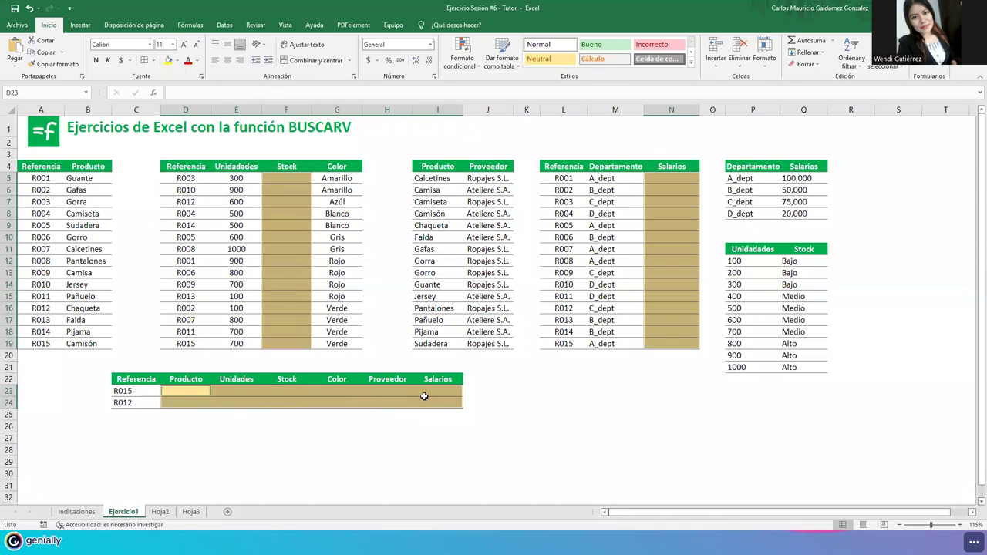
pyautogui.moveTo(464, 110); pyautogui.dragTo(475, 115)
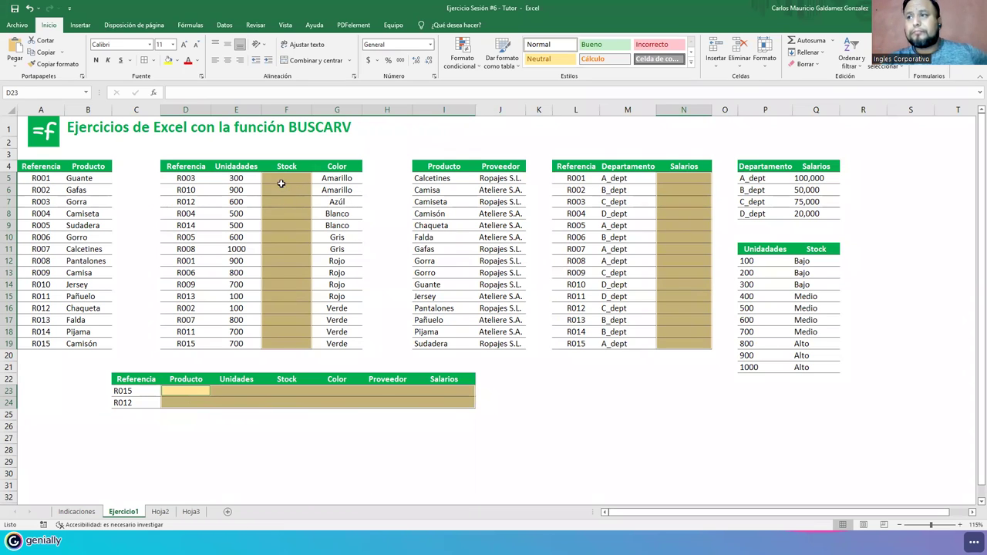
# - Undo back to the lookup results and autofit column I to show $100,000.00
pyautogui.click(279, 179)
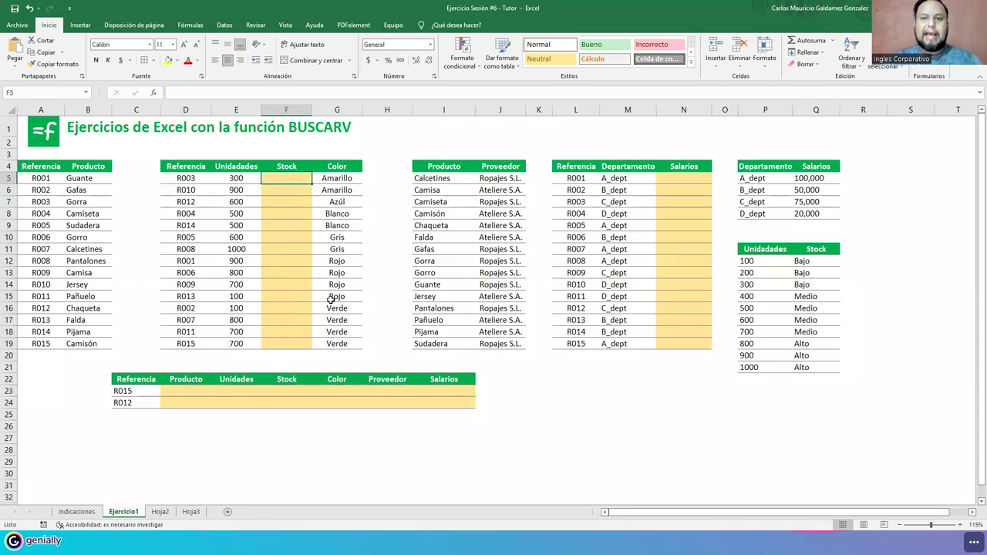
pyautogui.hotkey('ctrl', 'z')
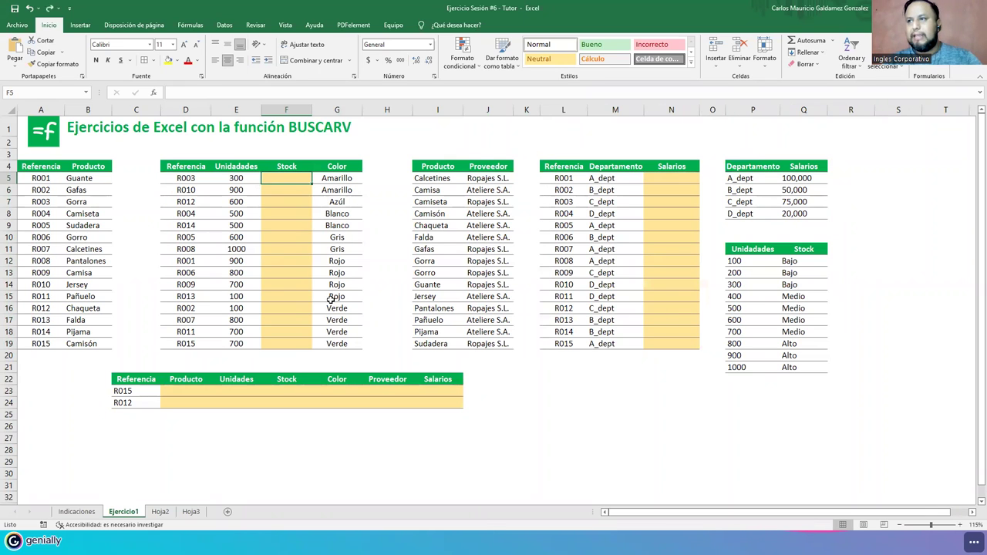
pyautogui.hotkey('ctrl', 'z')
pyautogui.hotkey('ctrl', 'z')
pyautogui.doubleClick(465, 111)
pyautogui.click(486, 390)
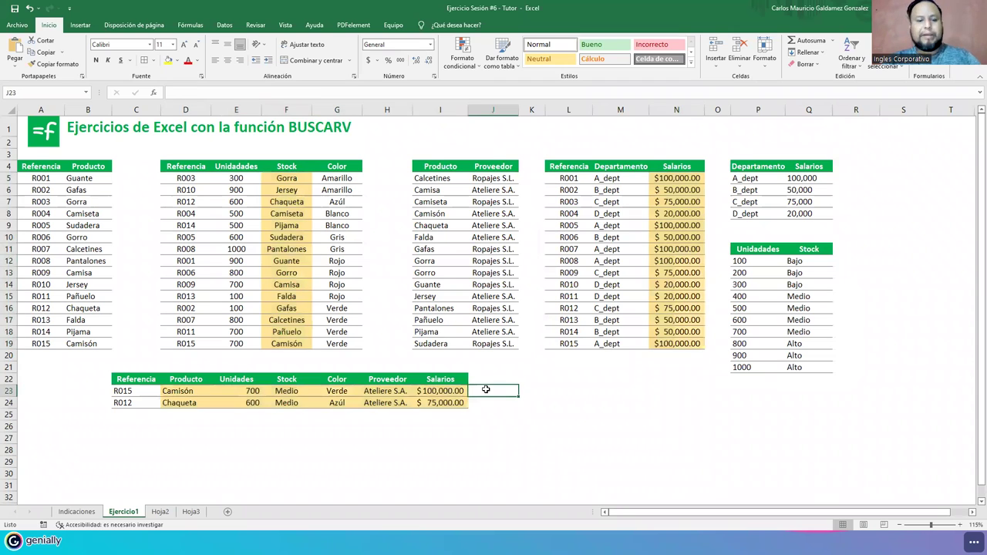
pyautogui.press('alt')
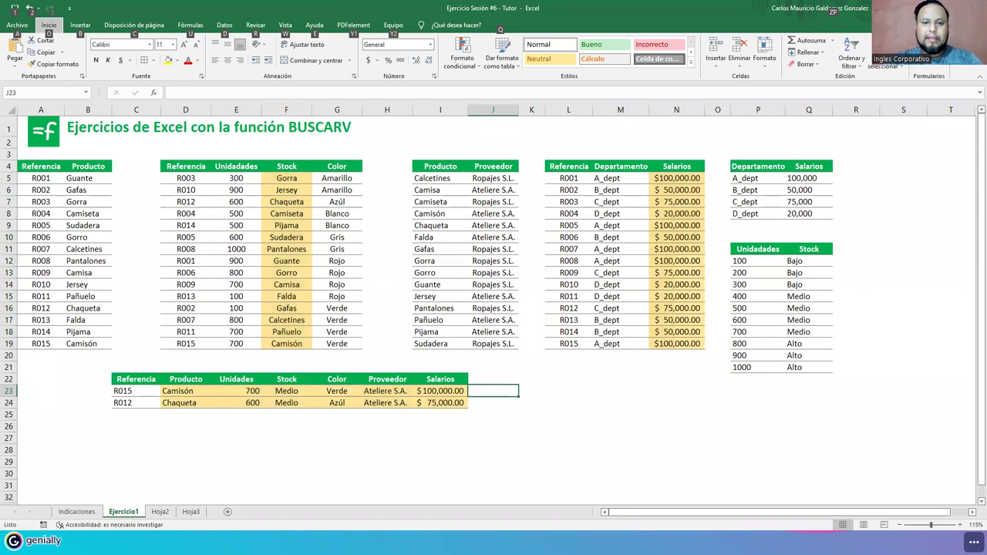
pyautogui.press('alt')
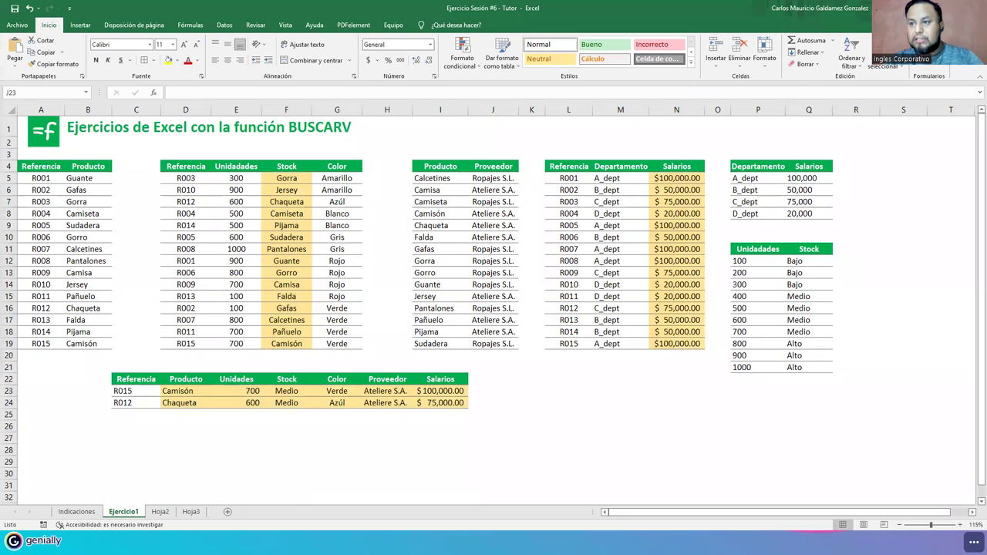
pyautogui.click(84, 513)
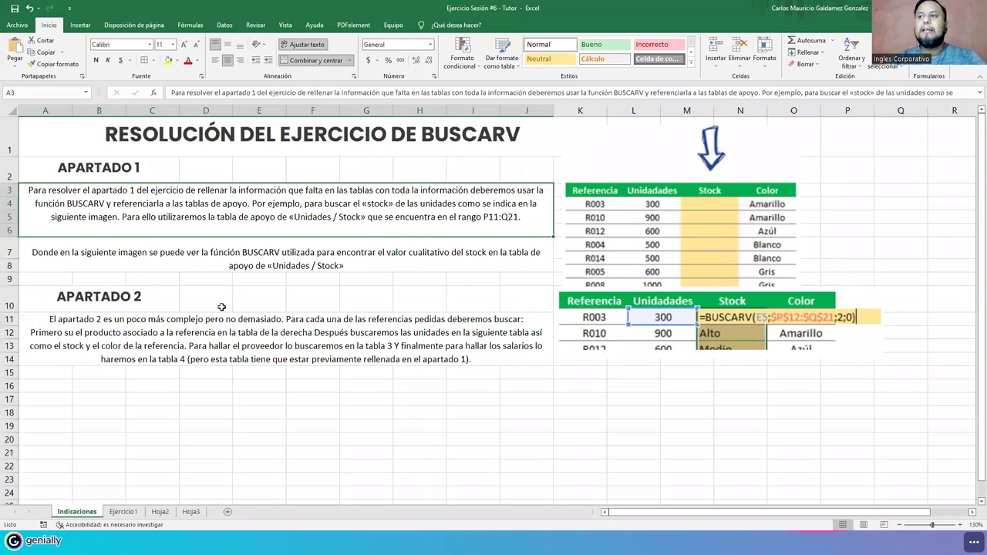
pyautogui.click(123, 512)
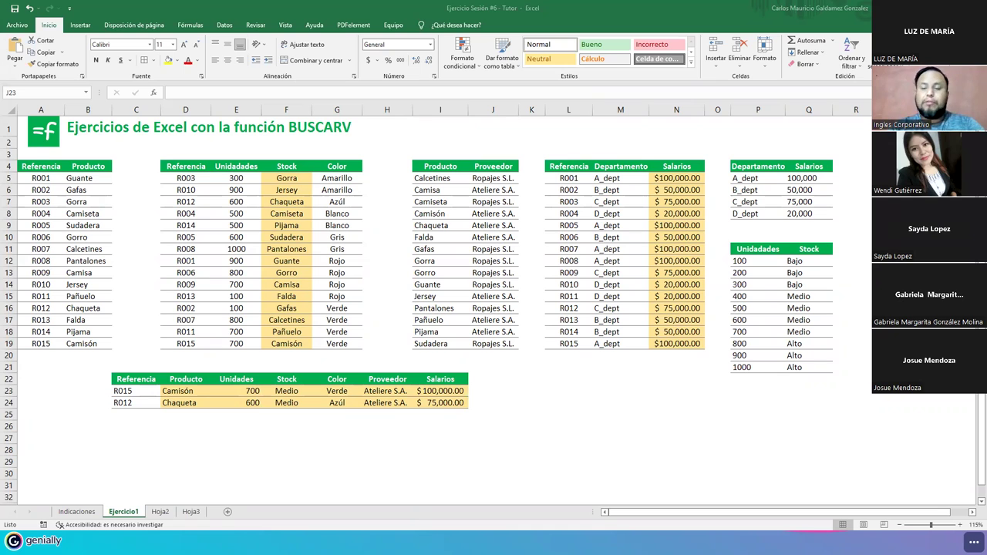
pyautogui.click(239, 272)
pyautogui.click(444, 271)
pyautogui.click(575, 271)
pyautogui.click(752, 273)
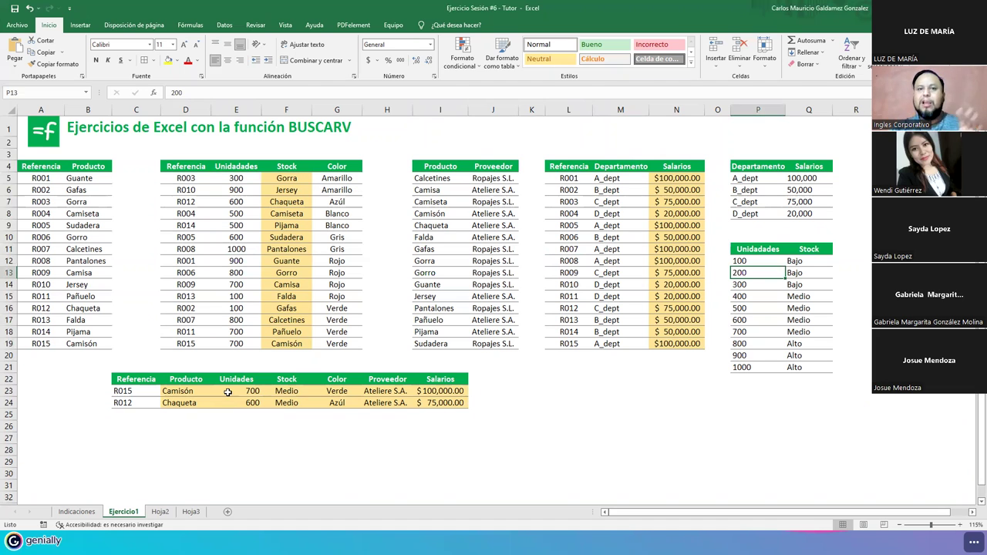
pyautogui.moveTo(39, 179); pyautogui.dragTo(42, 344)
pyautogui.moveTo(286, 178); pyautogui.dragTo(304, 342)
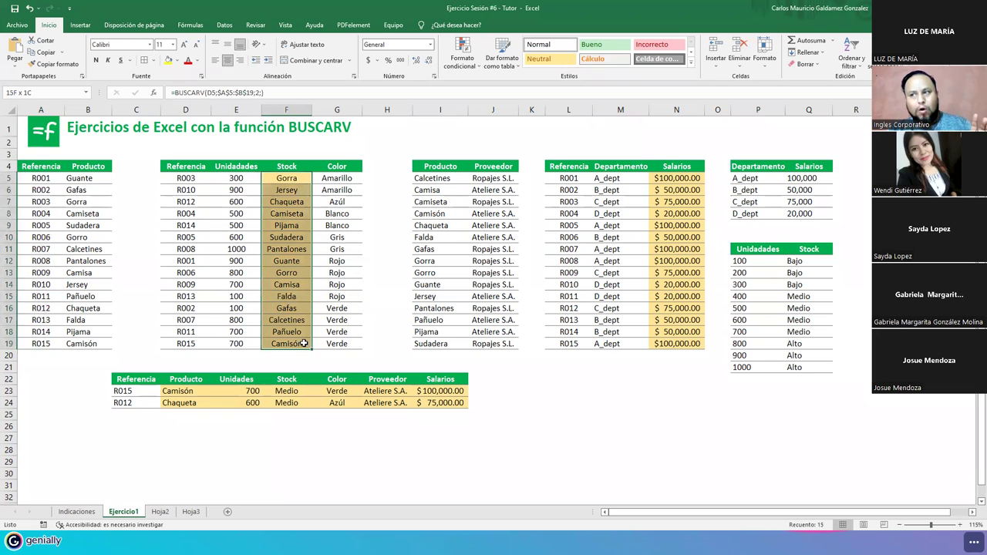
pyautogui.click(293, 180)
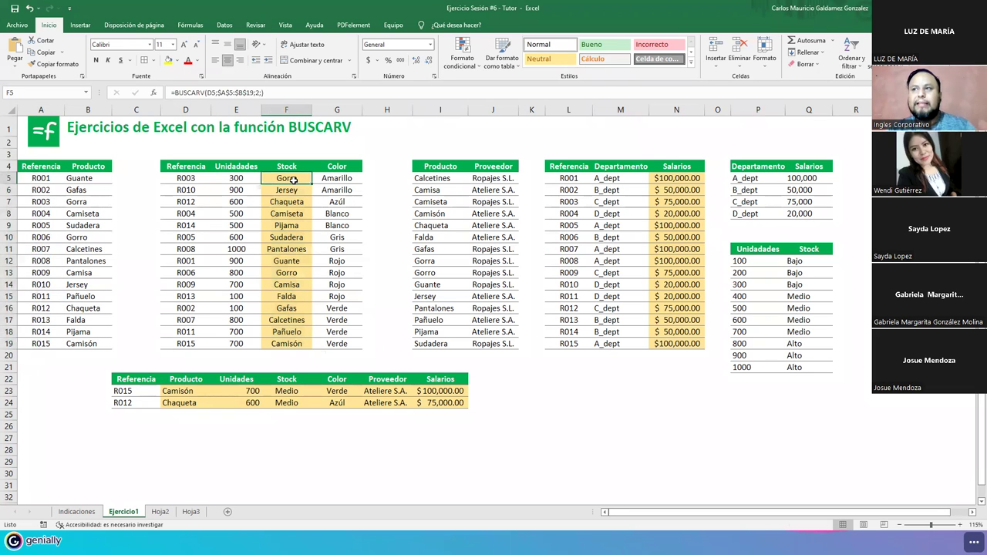
# - Inspect F5's Stock formula alongside the Referencia and Unidades columns
pyautogui.doubleClick(295, 179)
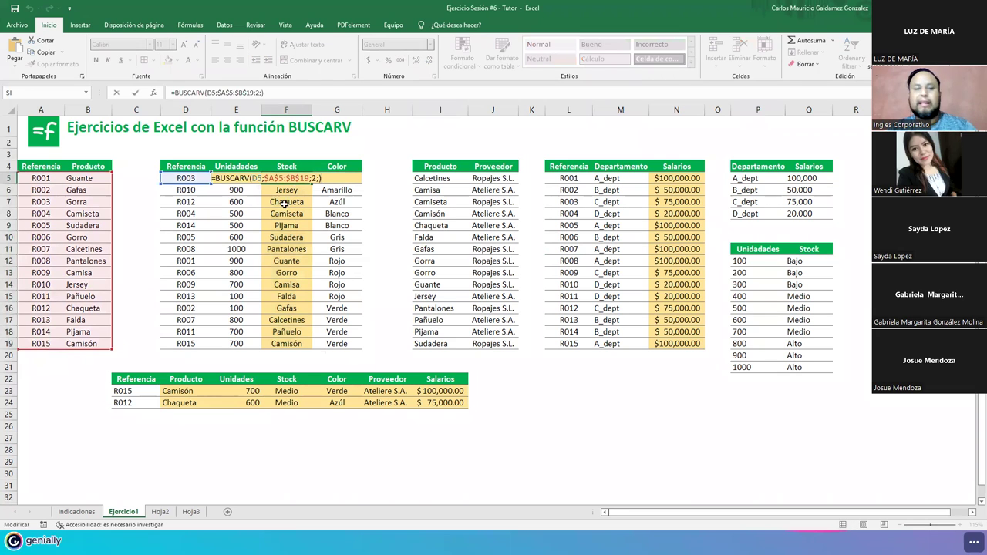
pyautogui.click(85, 163)
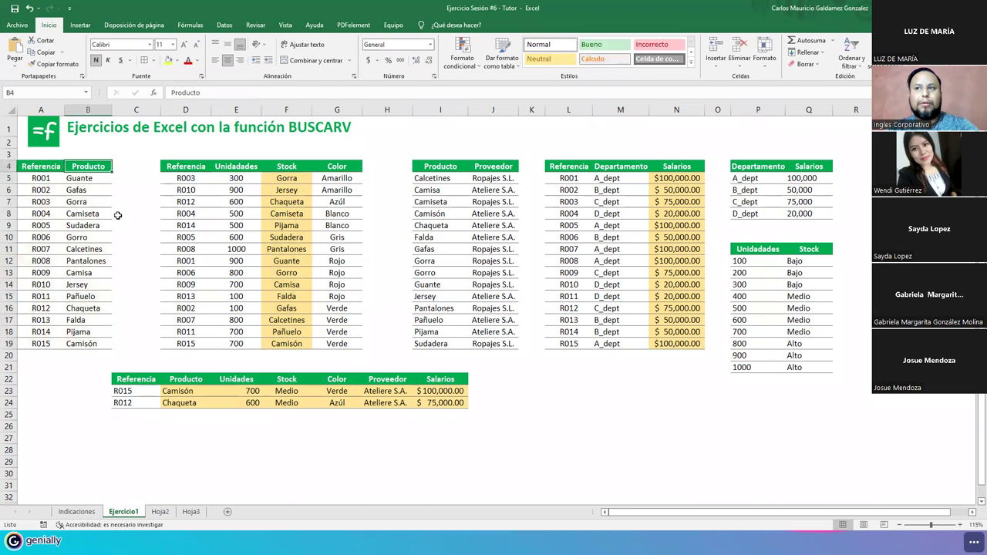
pyautogui.click(183, 179)
pyautogui.moveTo(183, 199); pyautogui.dragTo(189, 345)
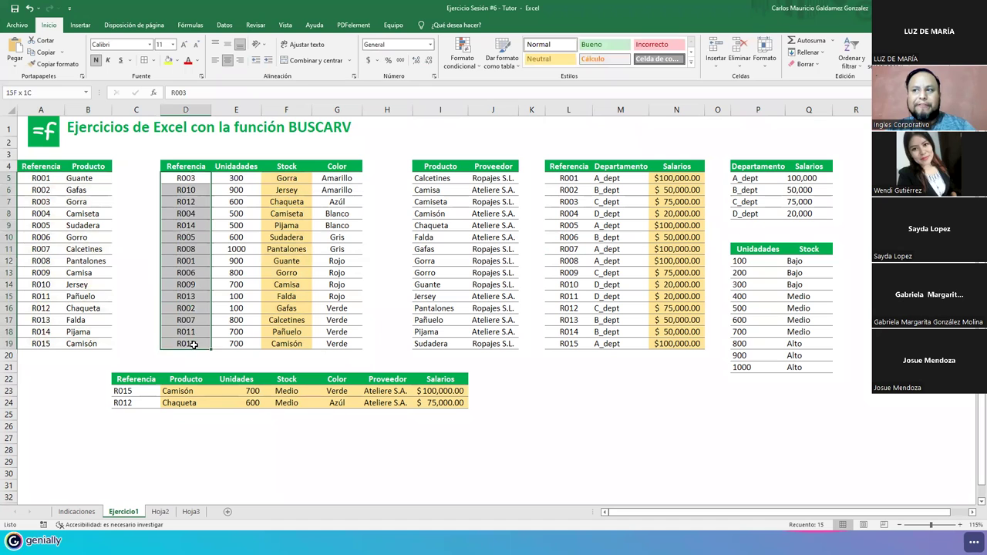
pyautogui.moveTo(34, 179); pyautogui.dragTo(38, 331)
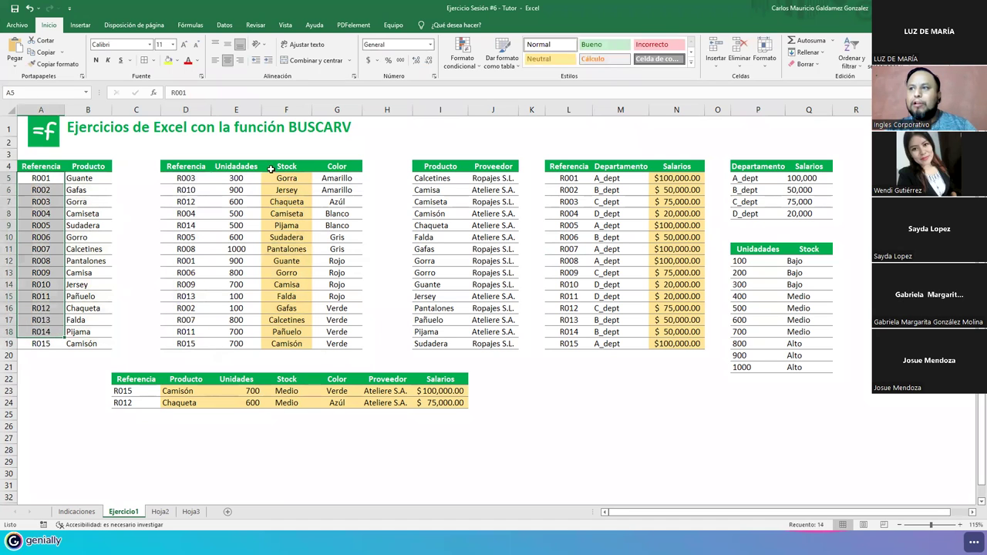
pyautogui.click(282, 176)
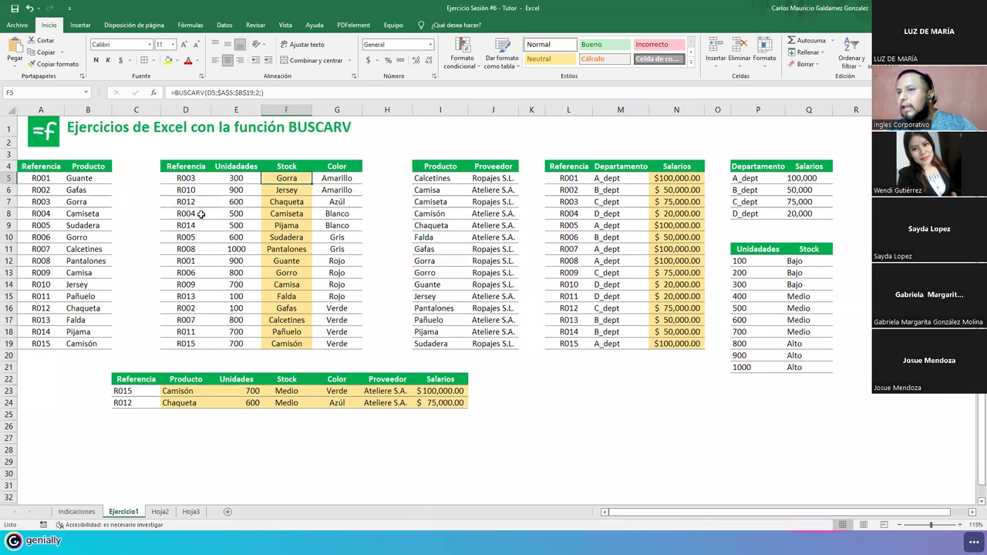
pyautogui.moveTo(234, 179); pyautogui.dragTo(236, 308)
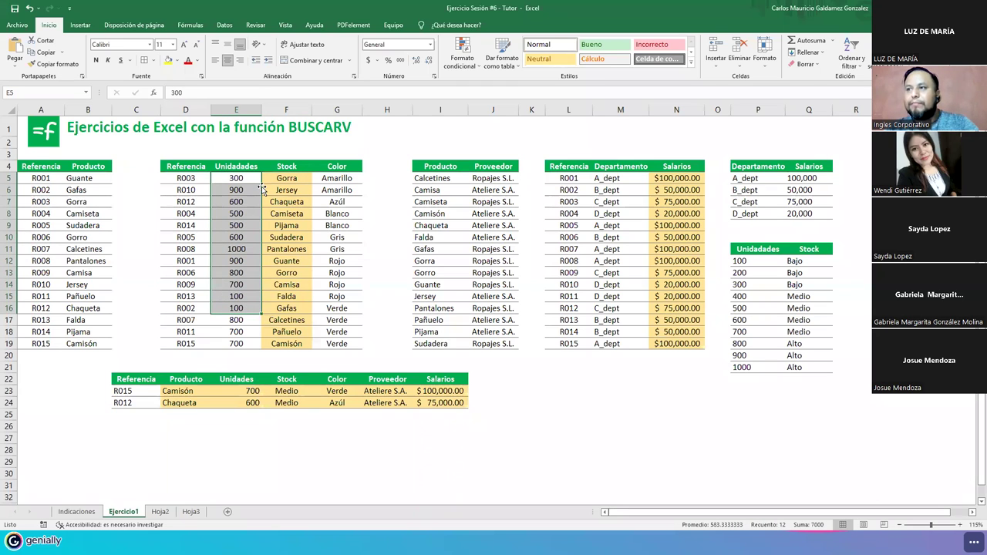
pyautogui.press('F2')
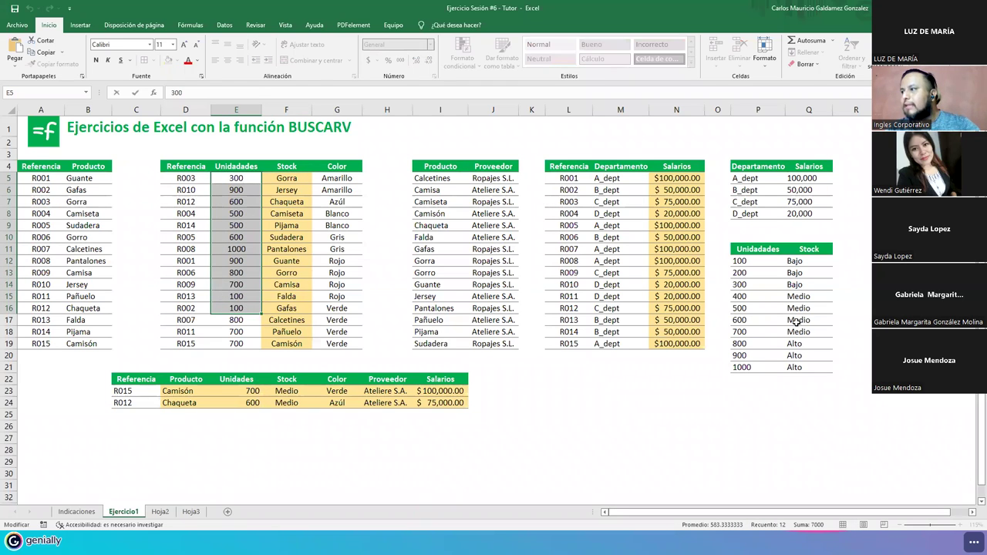
pyautogui.press('Escape')
pyautogui.click(276, 247)
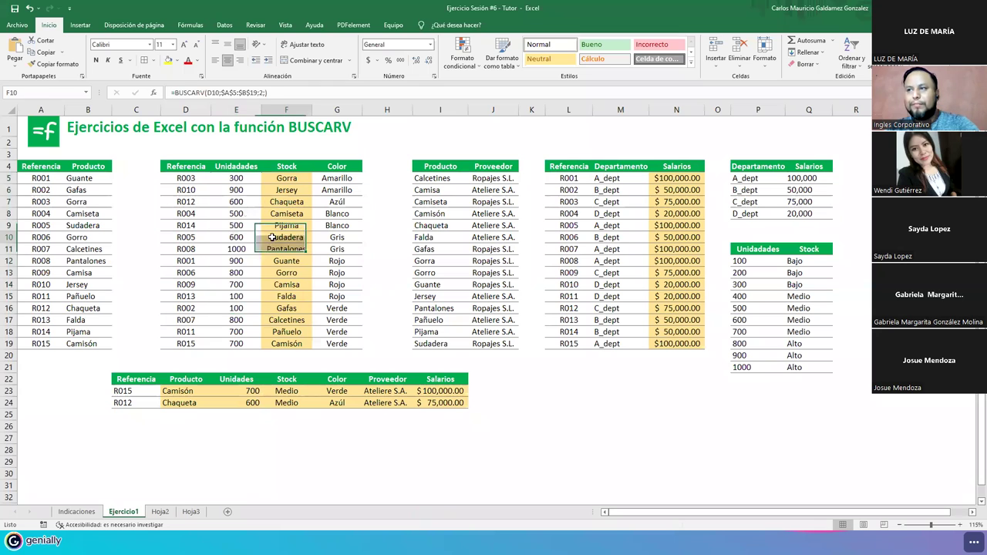
pyautogui.click(286, 180)
# - Rewrite F5 as =BUSCARV(E5;$P$12:$Q$21;2;) so it returns Bajo
pyautogui.press('F2')
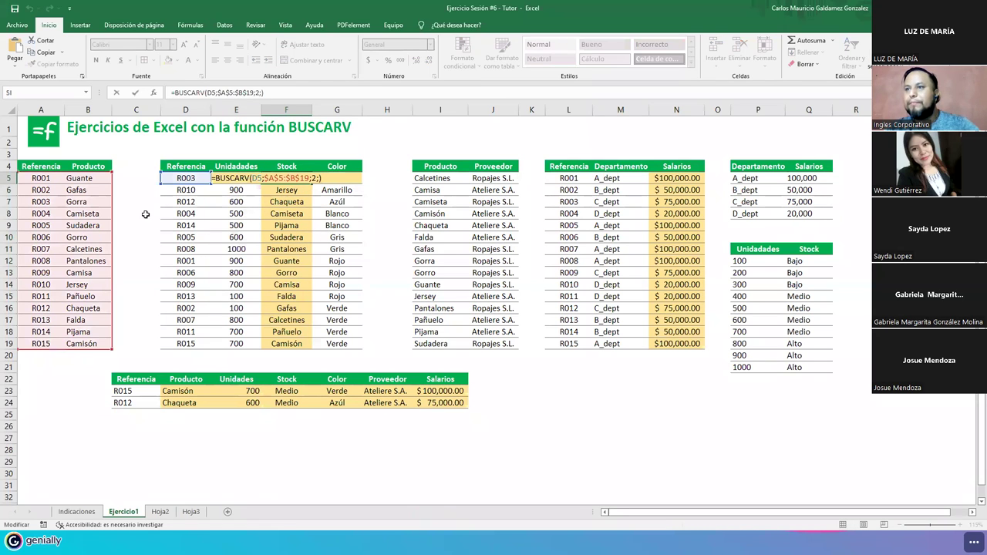
pyautogui.moveTo(113, 215); pyautogui.dragTo(819, 296)
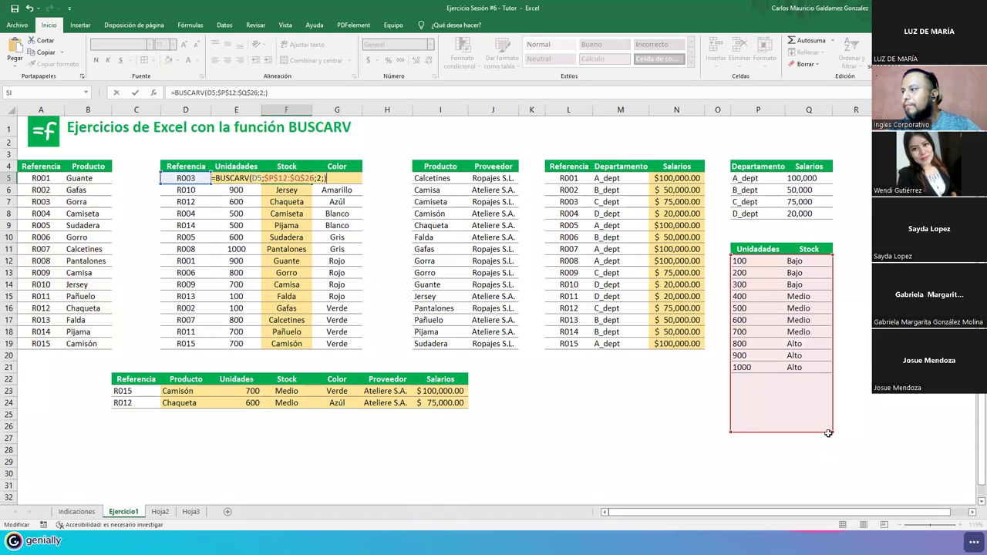
pyautogui.moveTo(832, 415); pyautogui.dragTo(813, 366)
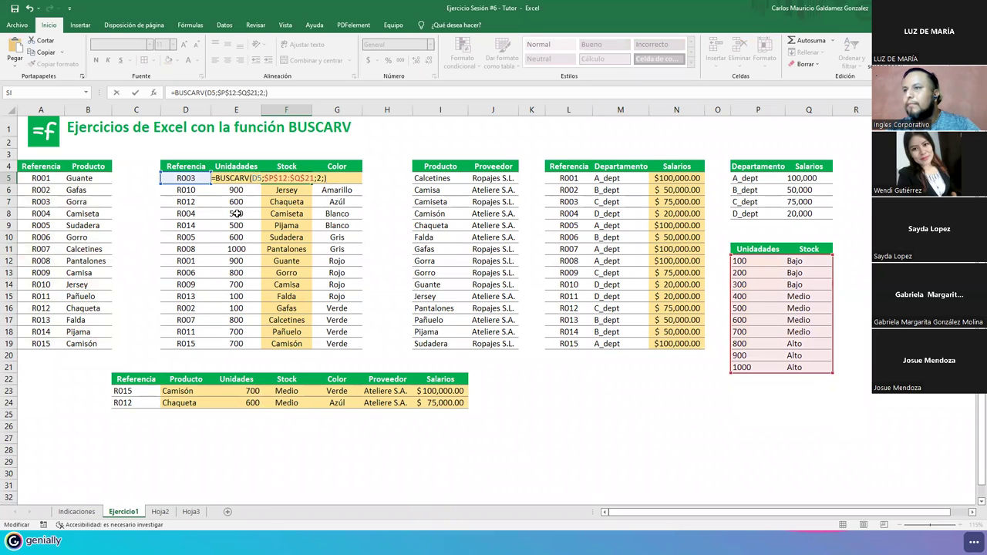
pyautogui.moveTo(182, 185); pyautogui.dragTo(228, 178)
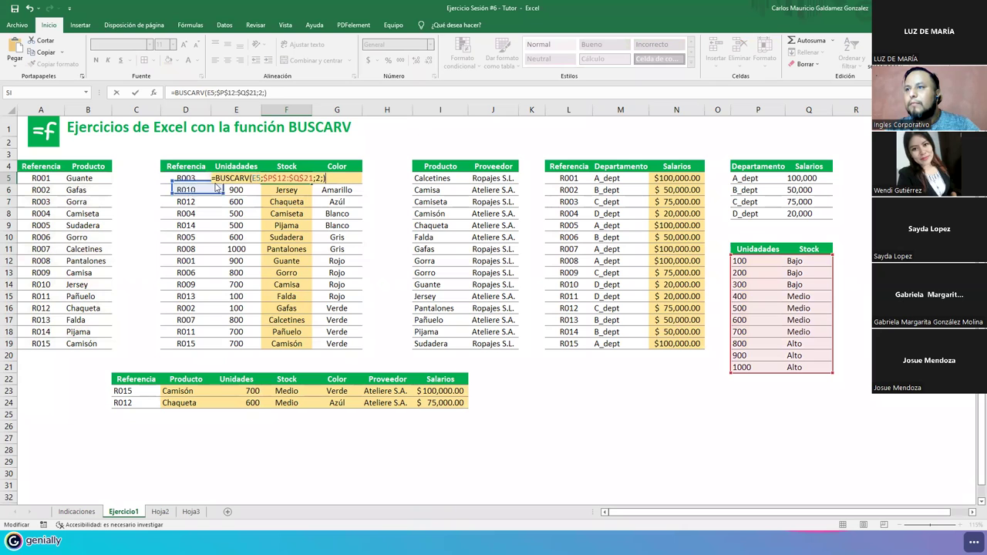
pyautogui.press('Return')
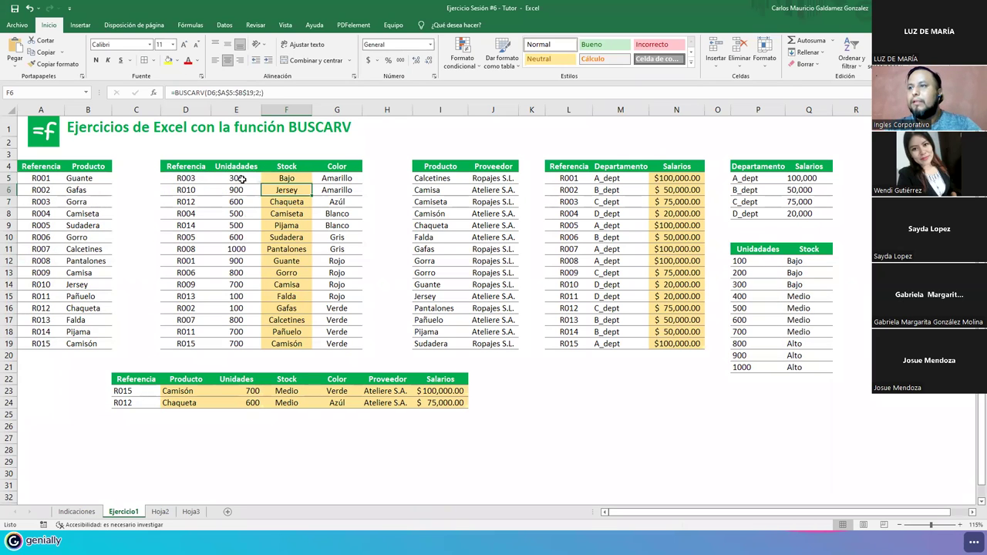
# - Fill F5's Stock formula down to F19 and check the copy in F15
pyautogui.click(297, 180)
pyautogui.moveTo(312, 184); pyautogui.dragTo(303, 352)
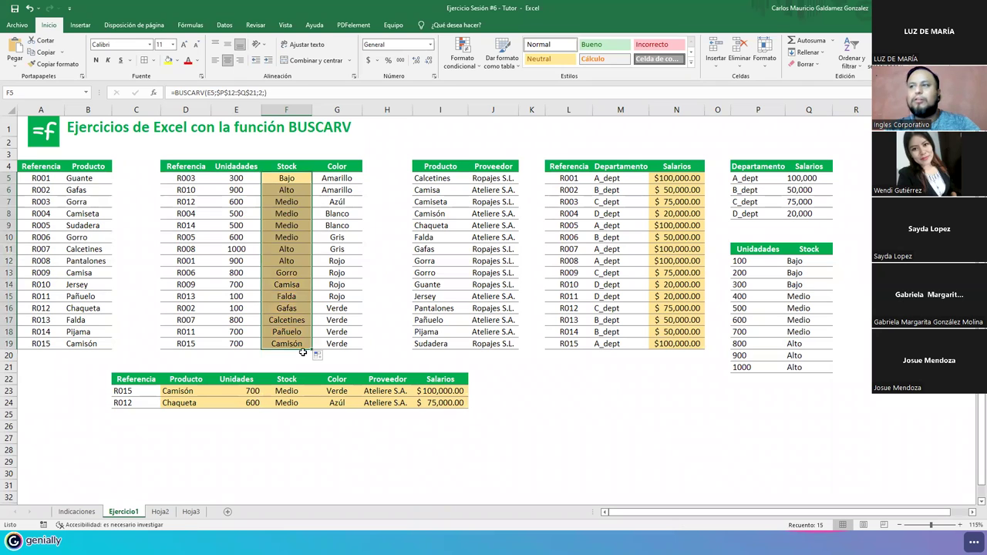
pyautogui.click(277, 296)
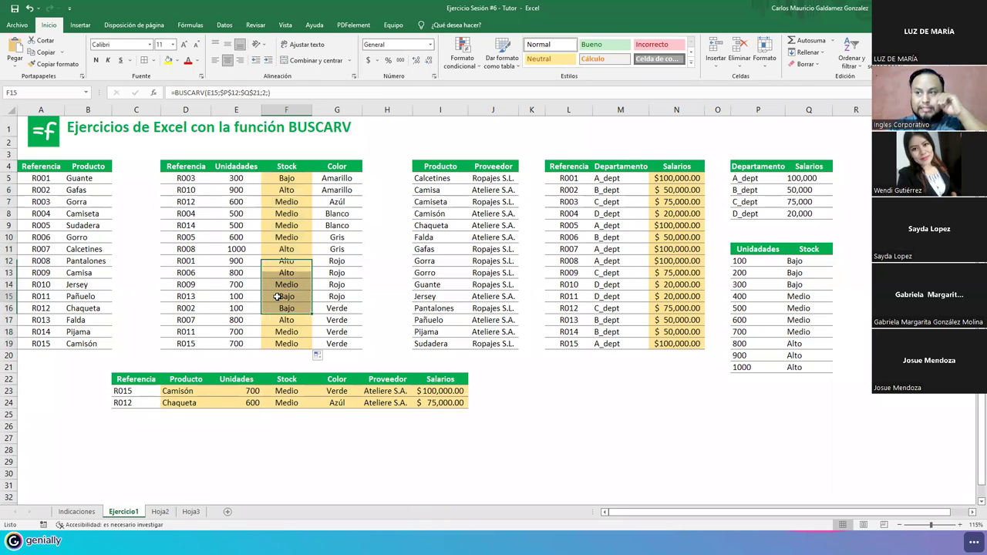
pyautogui.click(274, 179)
# - Compare the Unidades values with the table's levels and inspect F11's Alto result
pyautogui.moveTo(227, 178); pyautogui.dragTo(236, 346)
pyautogui.moveTo(755, 261); pyautogui.dragTo(745, 365)
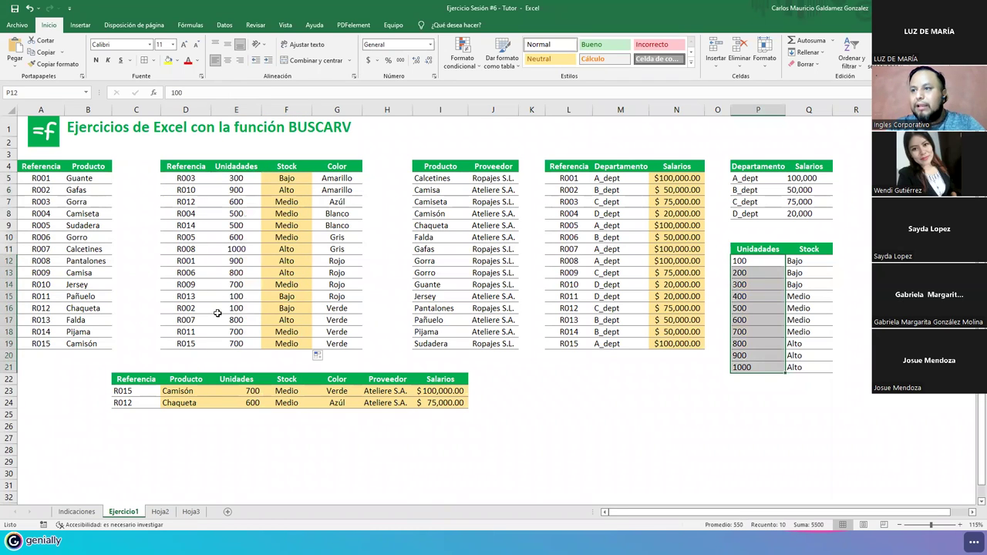
pyautogui.click(223, 245)
pyautogui.click(263, 249)
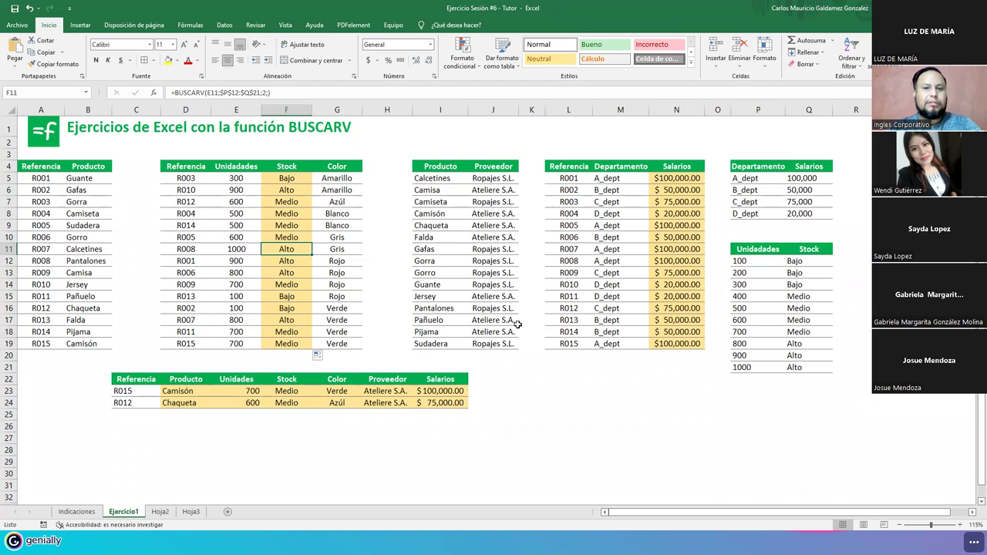
pyautogui.click(277, 177)
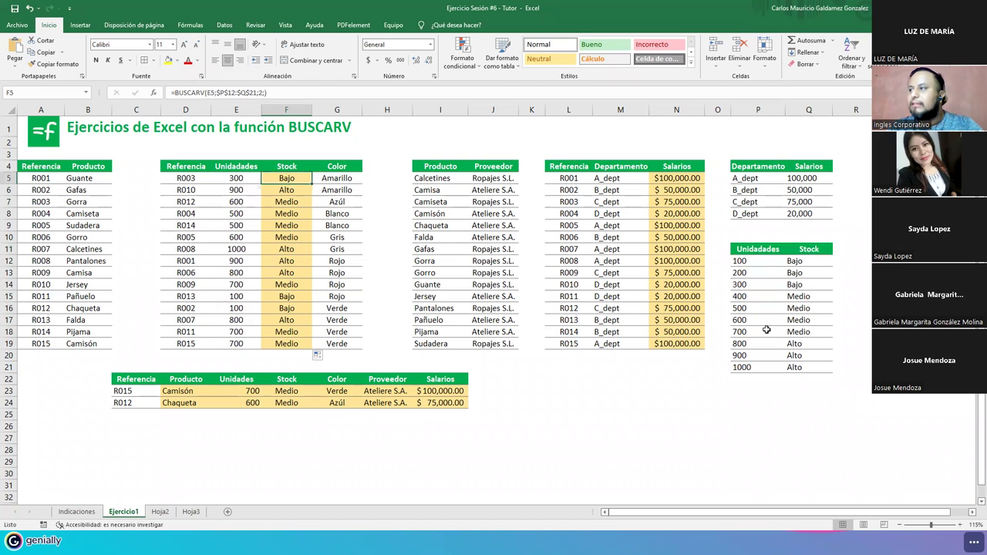
pyautogui.doubleClick(657, 195)
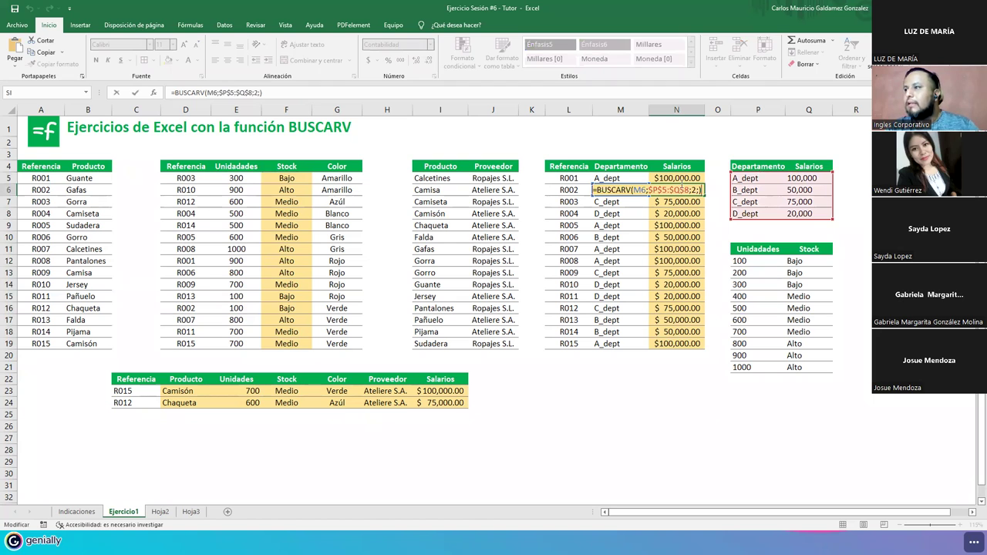
pyautogui.press('Escape')
pyautogui.click(681, 177)
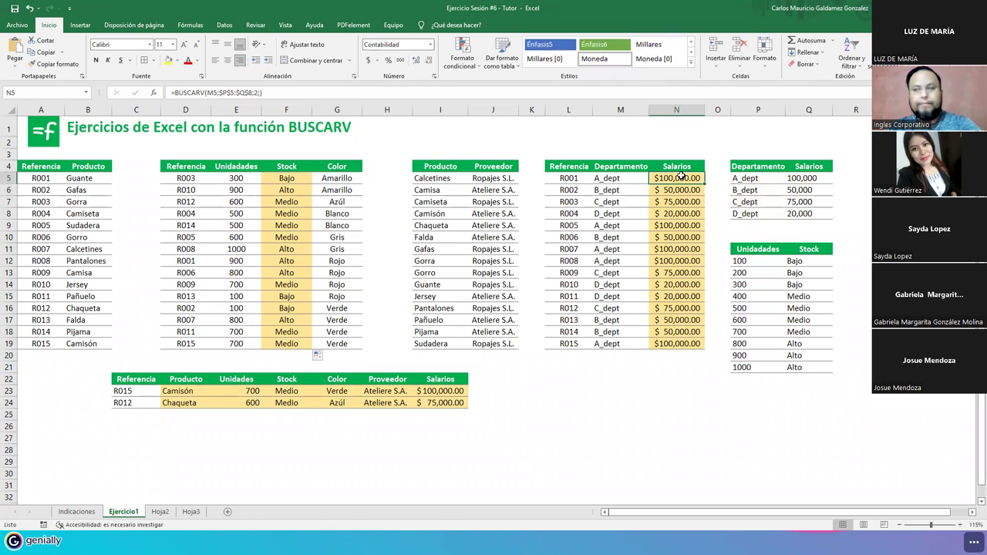
pyautogui.doubleClick(681, 177)
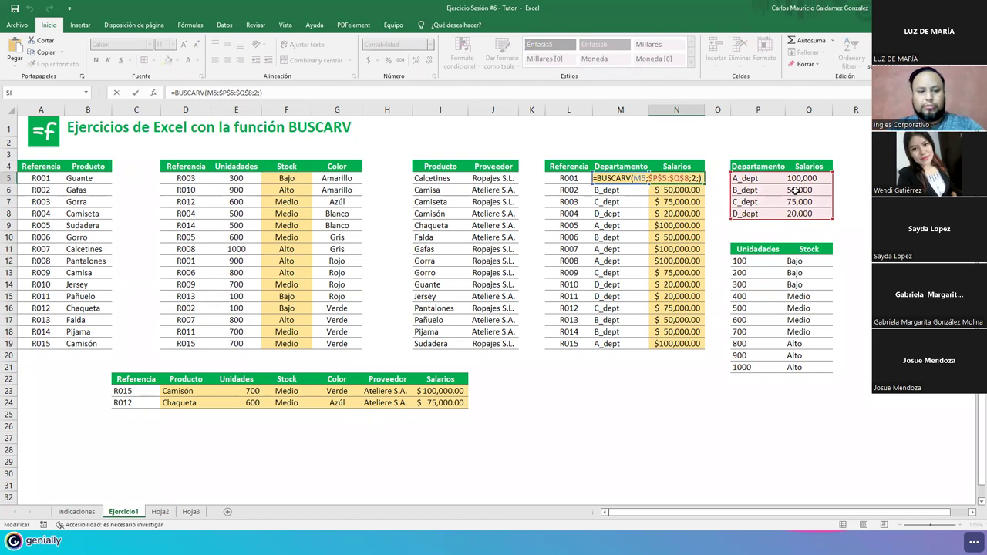
pyautogui.press('Escape')
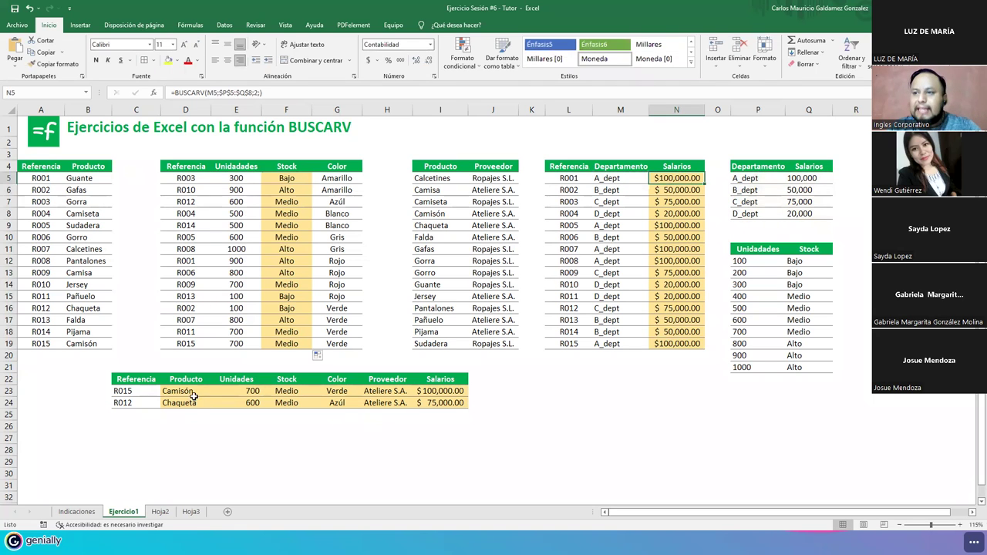
pyautogui.click(201, 392)
pyautogui.moveTo(200, 392); pyautogui.dragTo(462, 393)
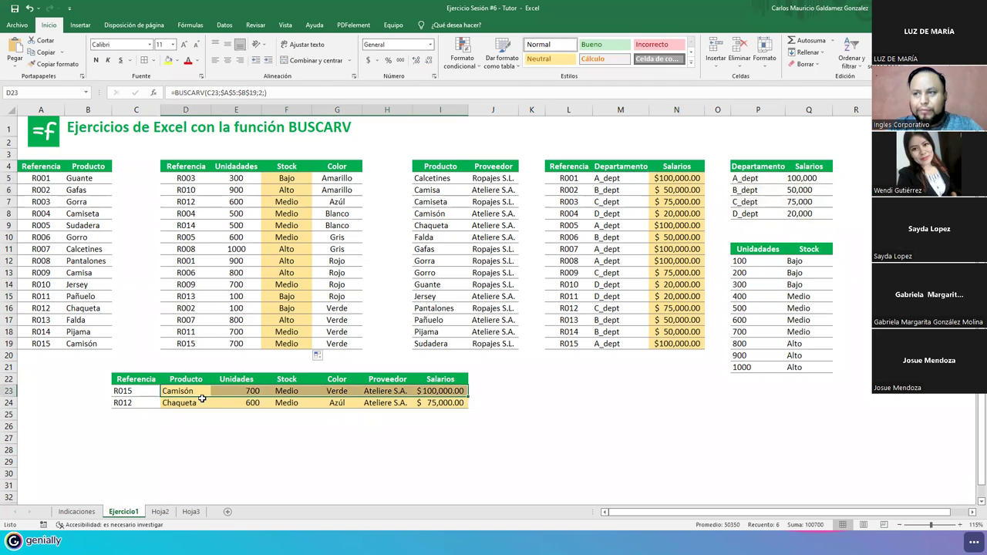
pyautogui.click(178, 392)
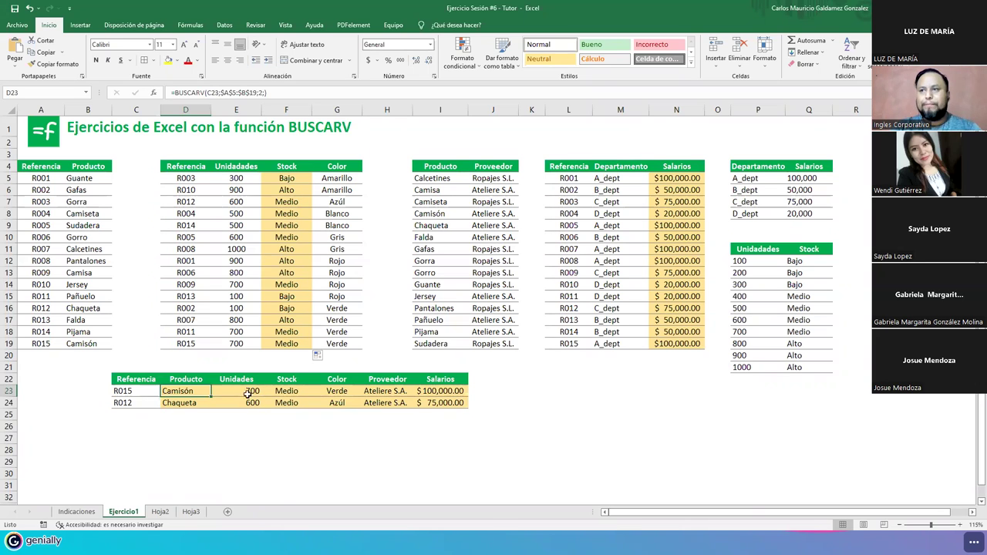
pyautogui.click(282, 318)
pyautogui.click(374, 268)
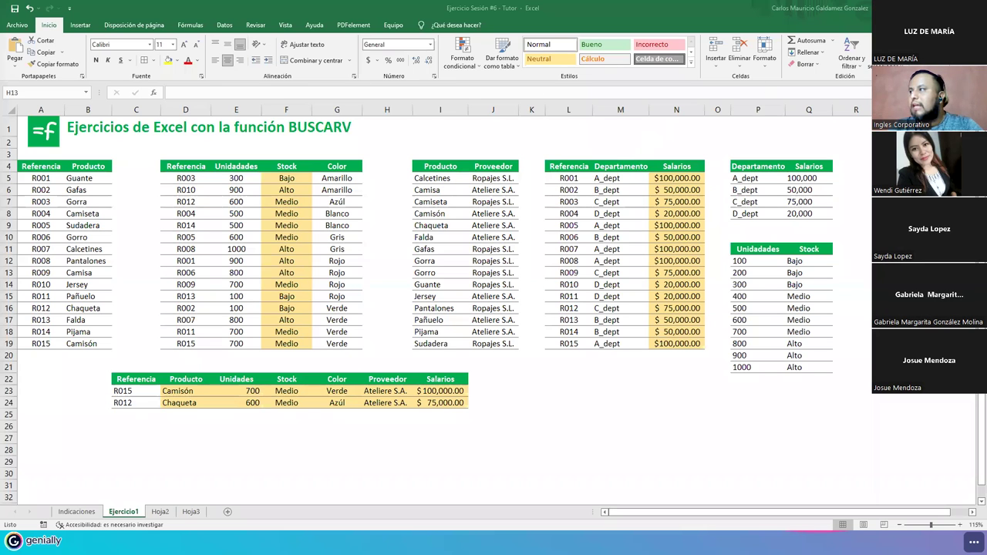
# - Return to the Genially presentation and step through the SINTAXIS DE LA FUNCIÓN slides to Indicador_columnas and Ordenado
pyautogui.hotkey('alt', 'Tab')
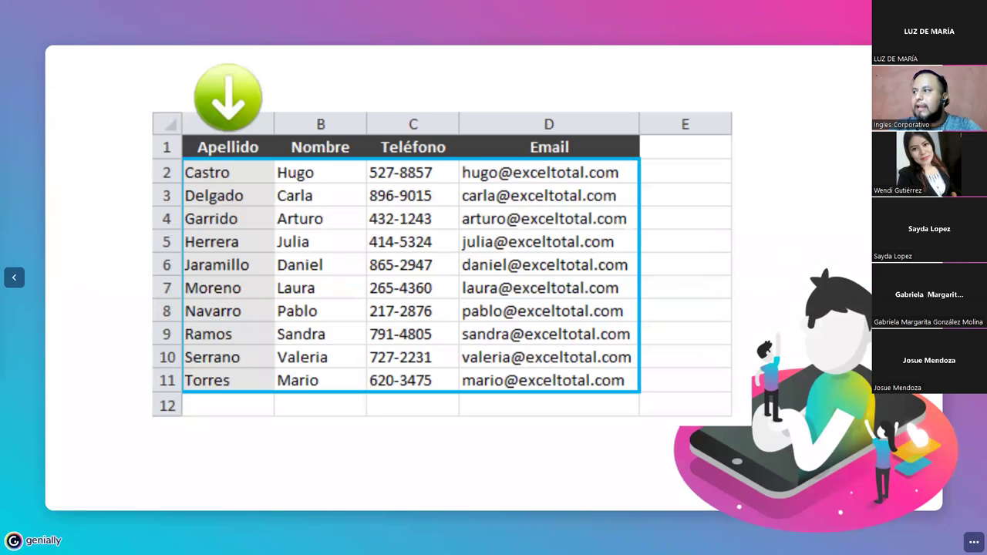
pyautogui.press('Right')
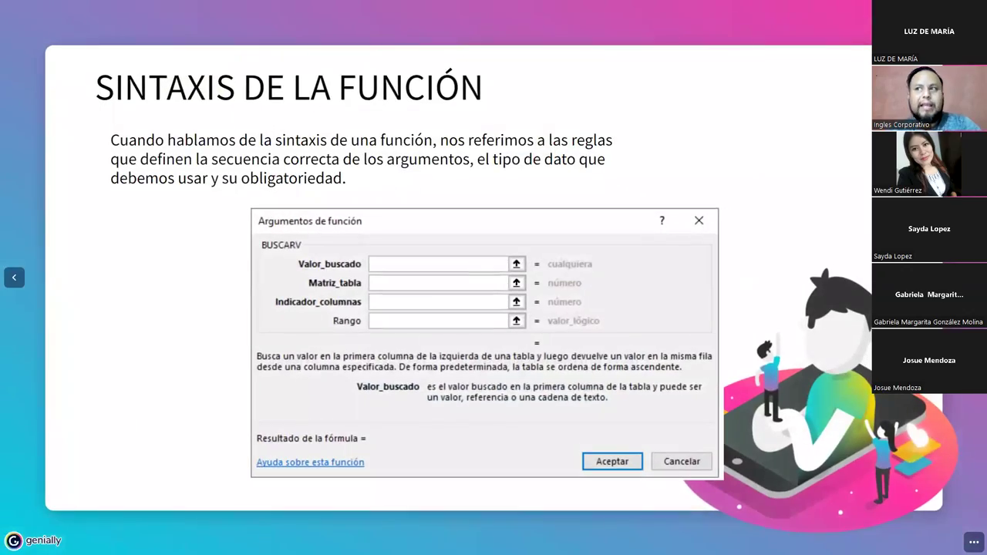
pyautogui.press('Right')
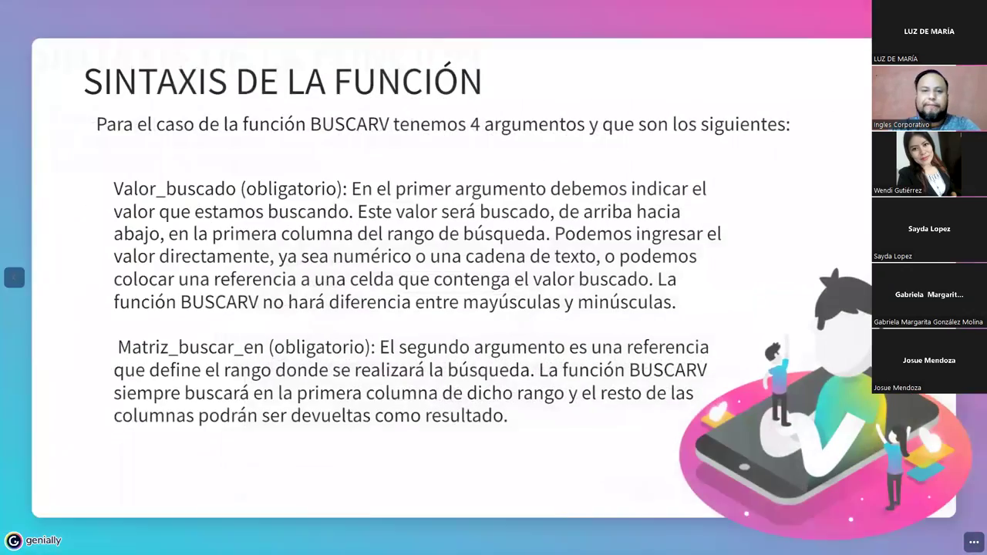
pyautogui.press('Right')
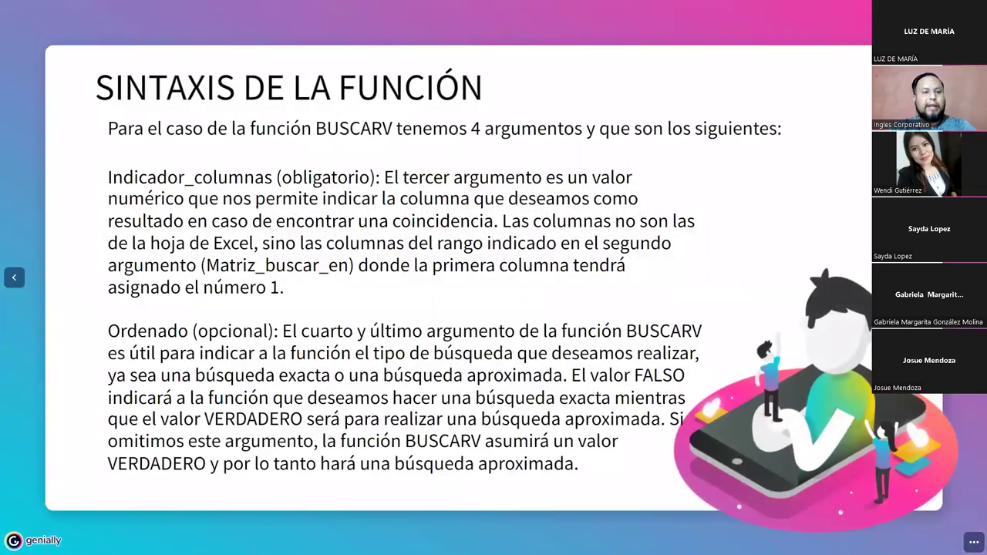